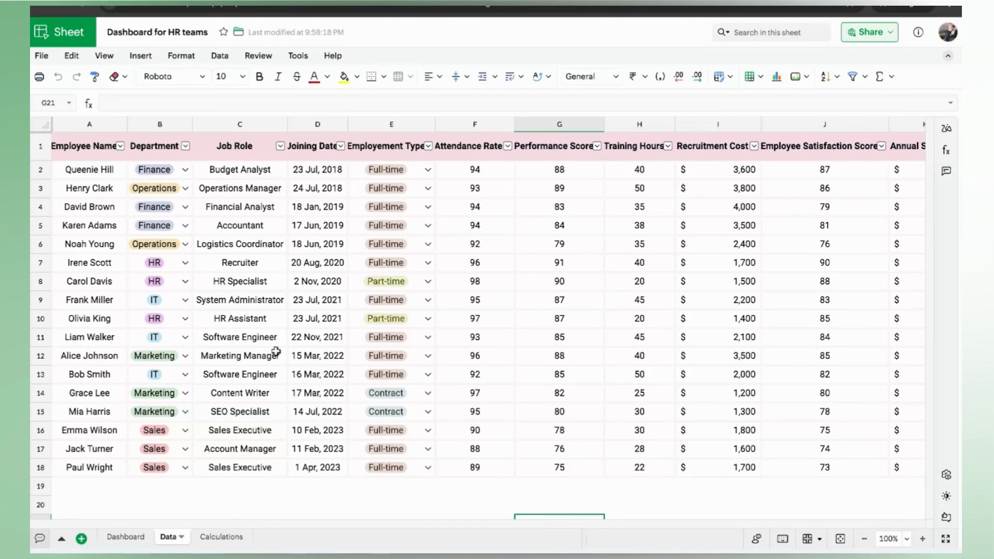
Step: Examine the Data sheet's column headers from Employee Name to Annual Salary and the hiring process table beside them
{"action": "left_click", "coordinate": [83, 156]}
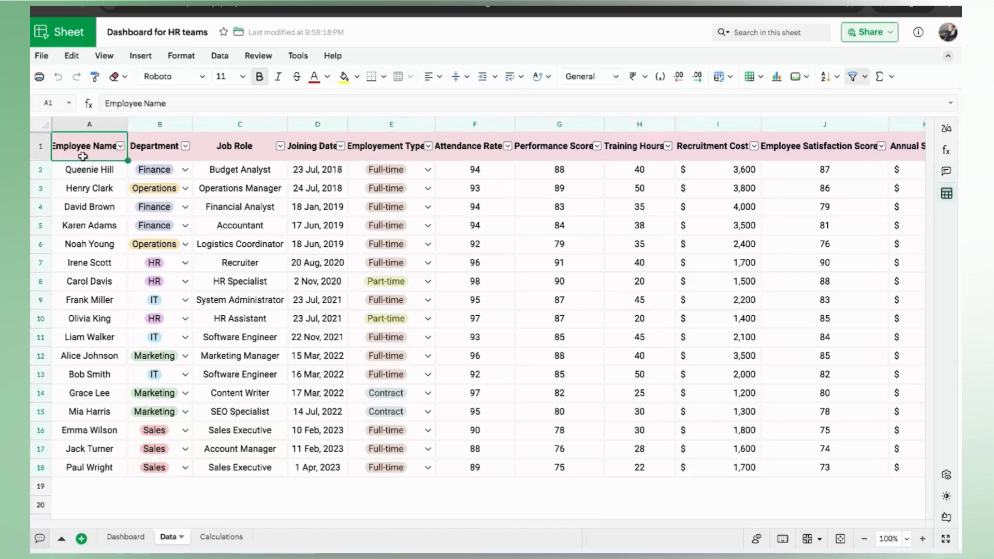
{"action": "left_click", "coordinate": [139, 155]}
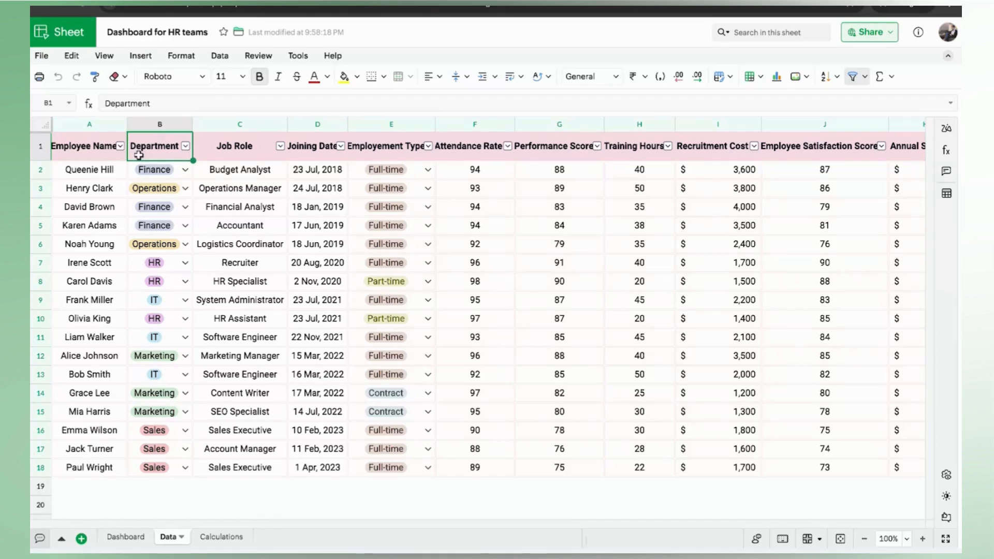
{"action": "left_click", "coordinate": [214, 154]}
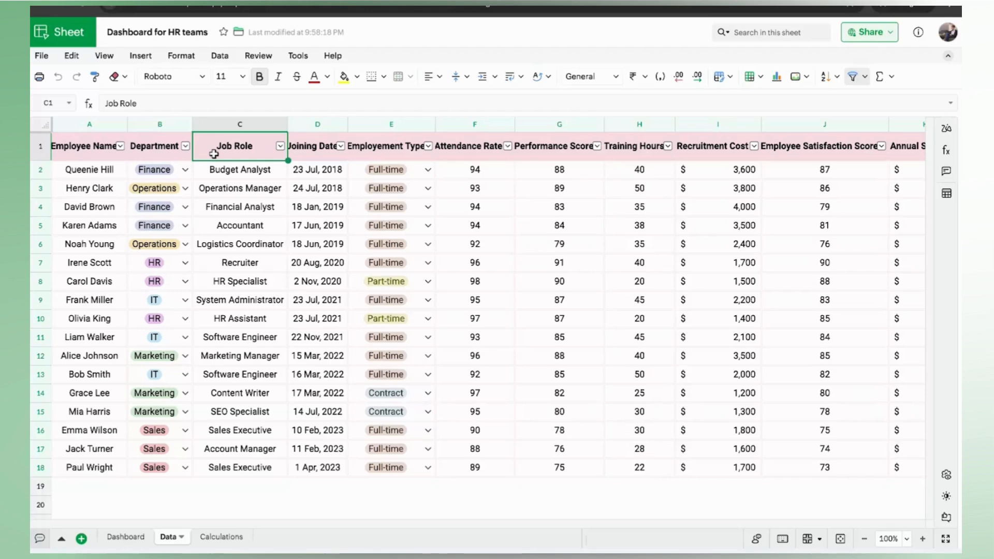
{"action": "left_click", "coordinate": [301, 153]}
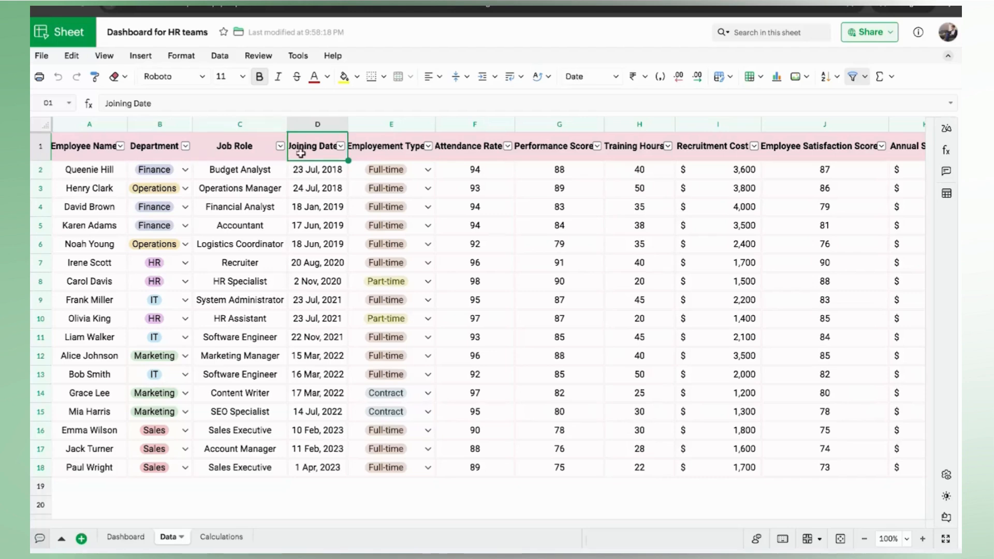
{"action": "left_click", "coordinate": [356, 154]}
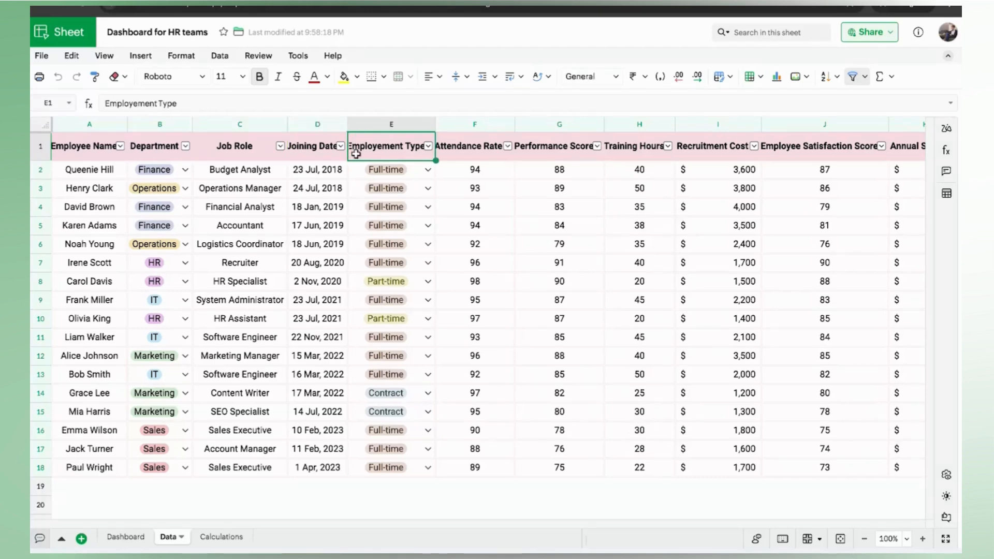
{"action": "left_click", "coordinate": [444, 155]}
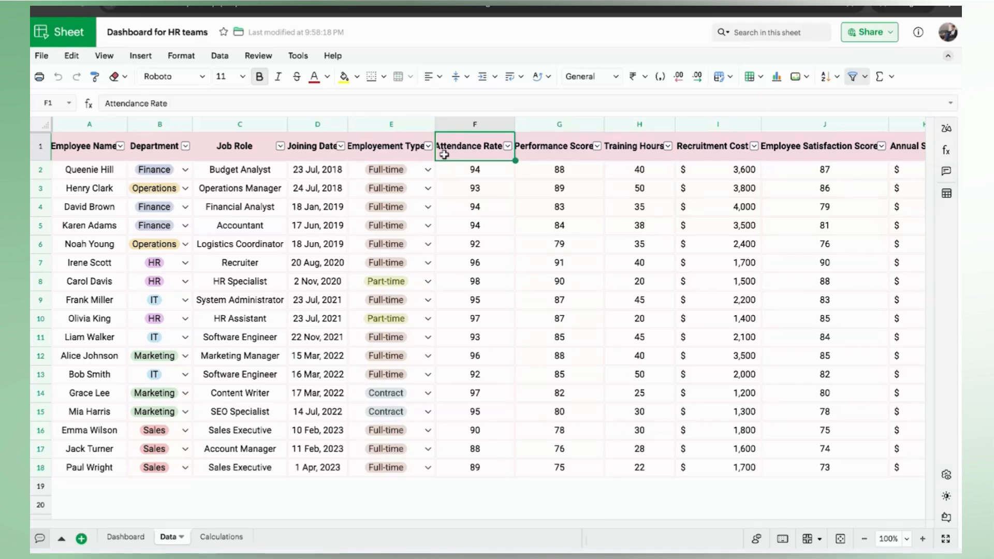
{"action": "left_click", "coordinate": [521, 155]}
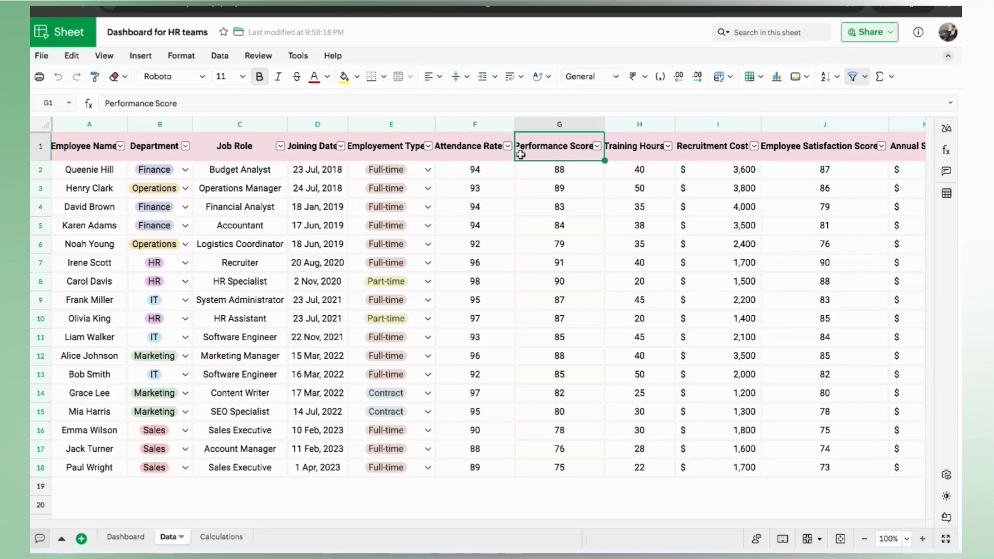
{"action": "left_click", "coordinate": [616, 156]}
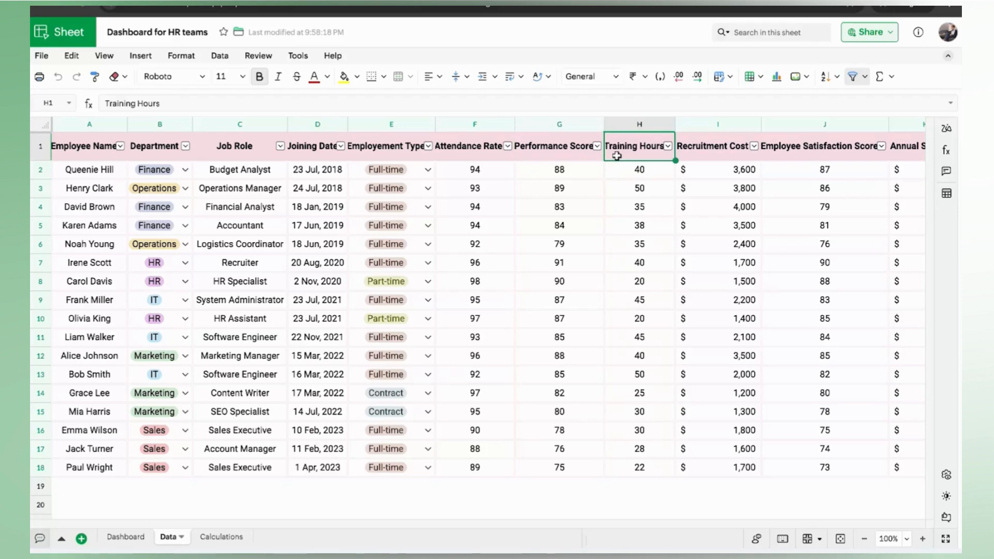
{"action": "left_click", "coordinate": [689, 156]}
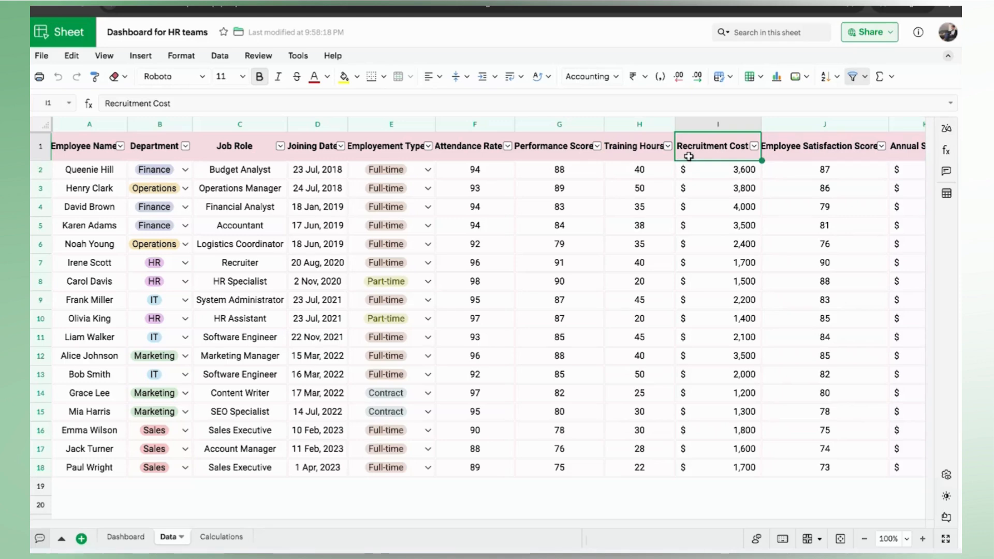
{"action": "left_click", "coordinate": [776, 155]}
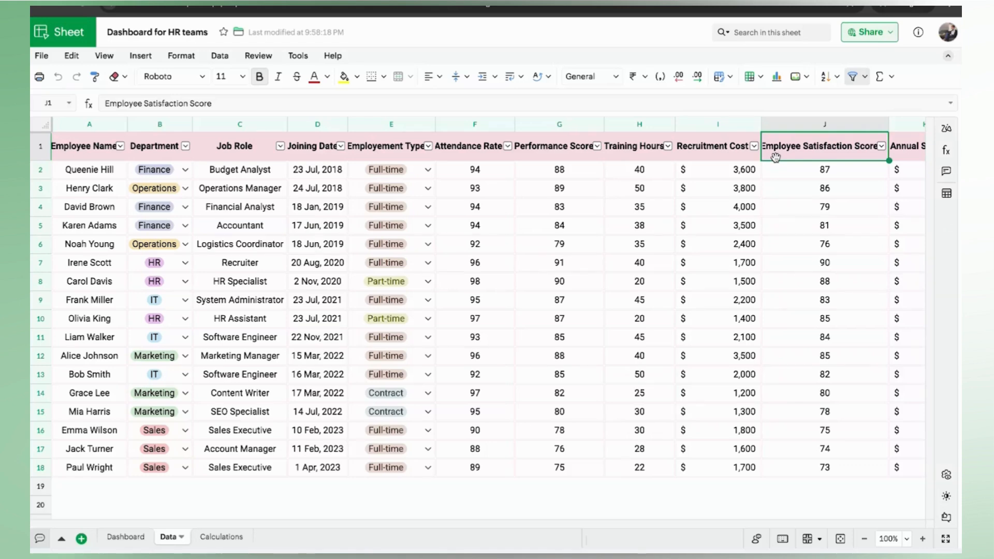
{"action": "scroll", "coordinate": [852, 154], "scroll_direction": "right", "scroll_amount": 4}
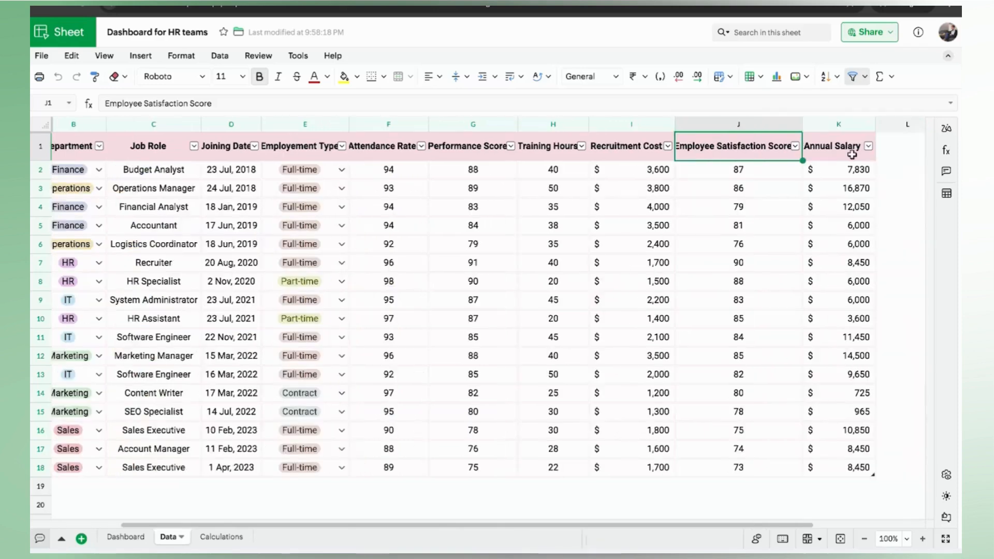
{"action": "left_click", "coordinate": [851, 154]}
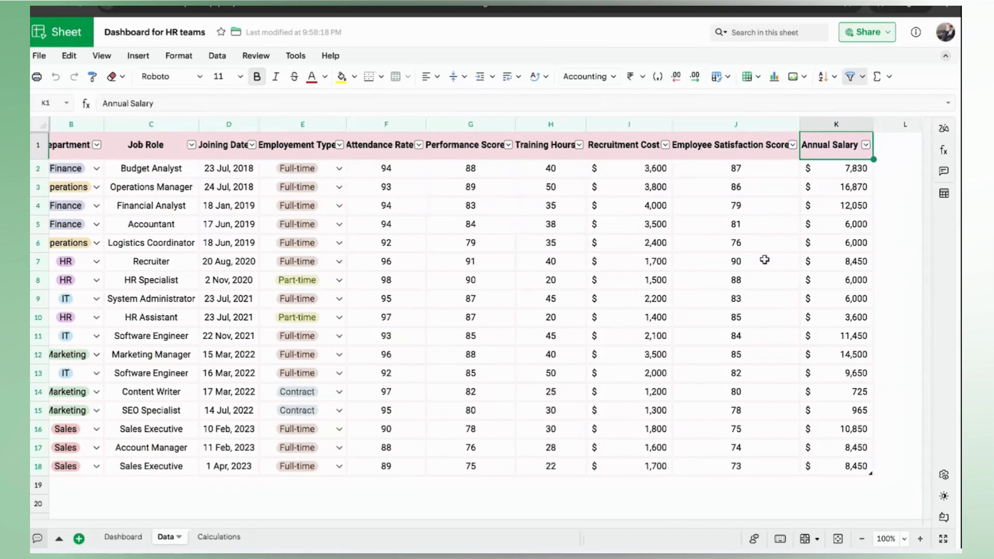
{"action": "scroll", "coordinate": [842, 387], "scroll_direction": "right", "scroll_amount": 4}
{"action": "scroll", "coordinate": [841, 386], "scroll_direction": "right", "scroll_amount": 4}
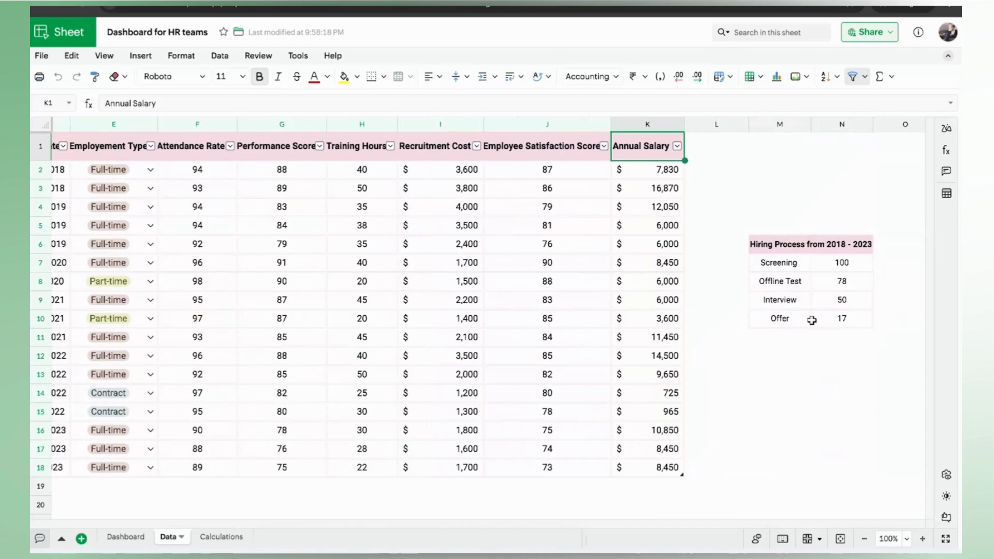
{"action": "scroll", "coordinate": [697, 373], "scroll_direction": "left", "scroll_amount": 7}
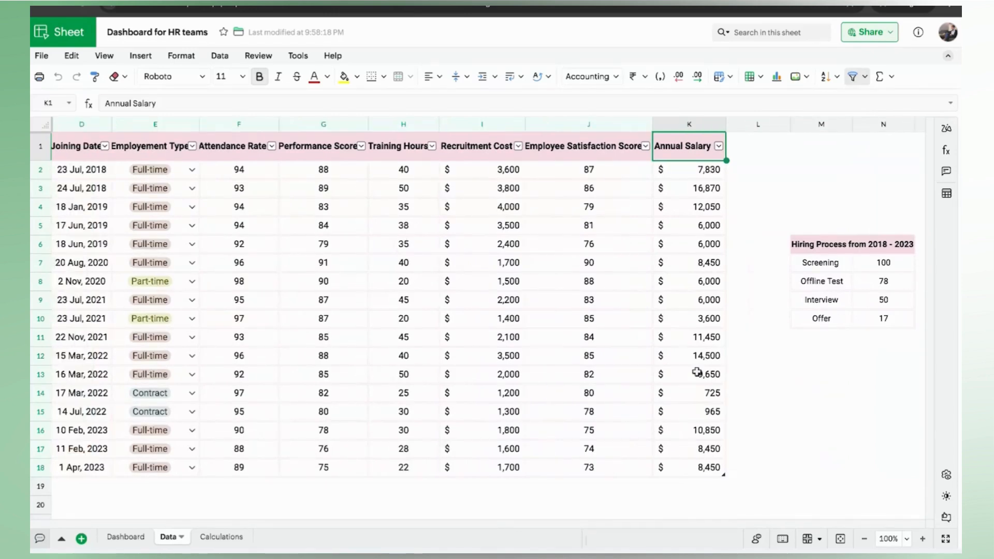
{"action": "scroll", "coordinate": [697, 373], "scroll_direction": "left", "scroll_amount": 5}
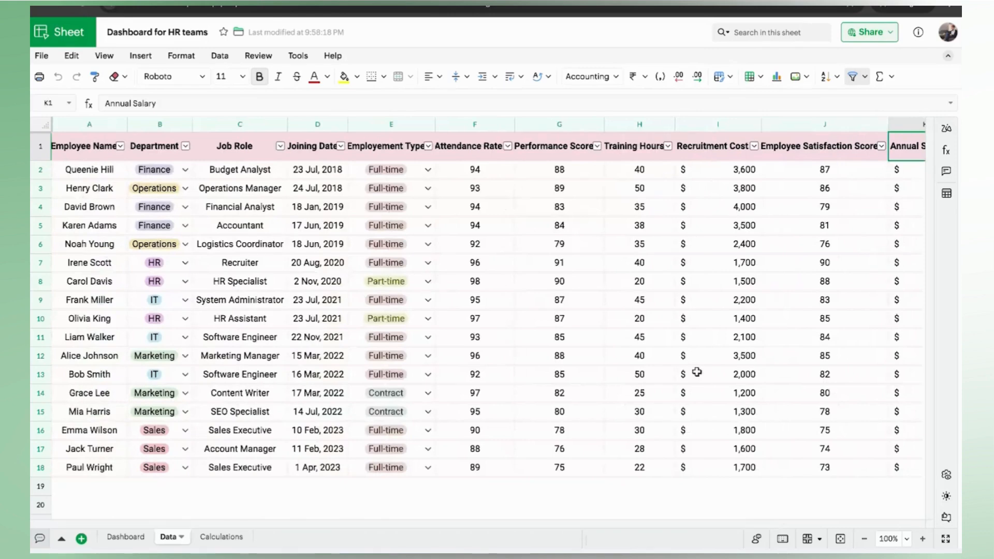
Step: Look through all the summary figures and charts on the Dashboard sheet, and check the Calculations sheet behind them
{"action": "left_click", "coordinate": [123, 538]}
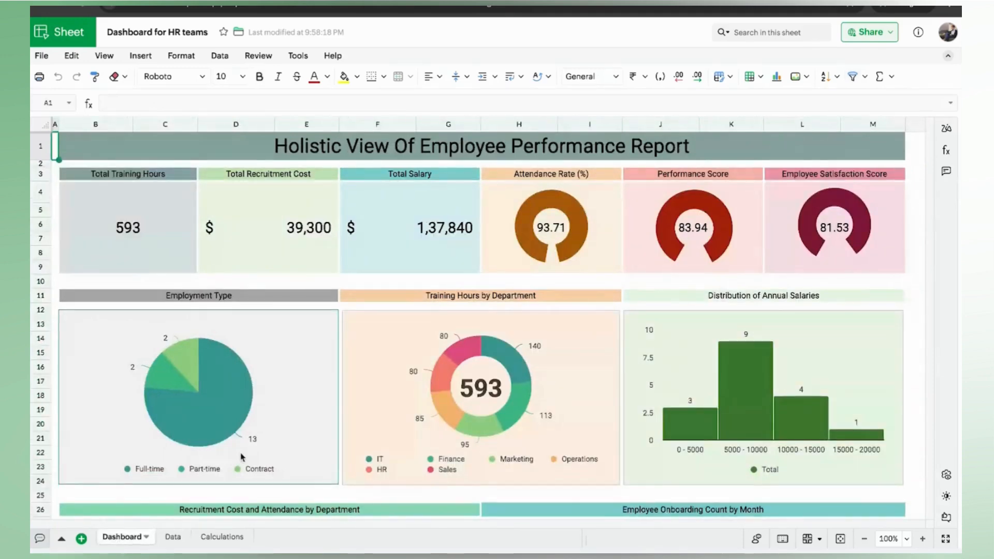
{"action": "scroll", "coordinate": [241, 457], "scroll_direction": "down", "scroll_amount": 1}
{"action": "scroll", "coordinate": [241, 453], "scroll_direction": "down", "scroll_amount": 1}
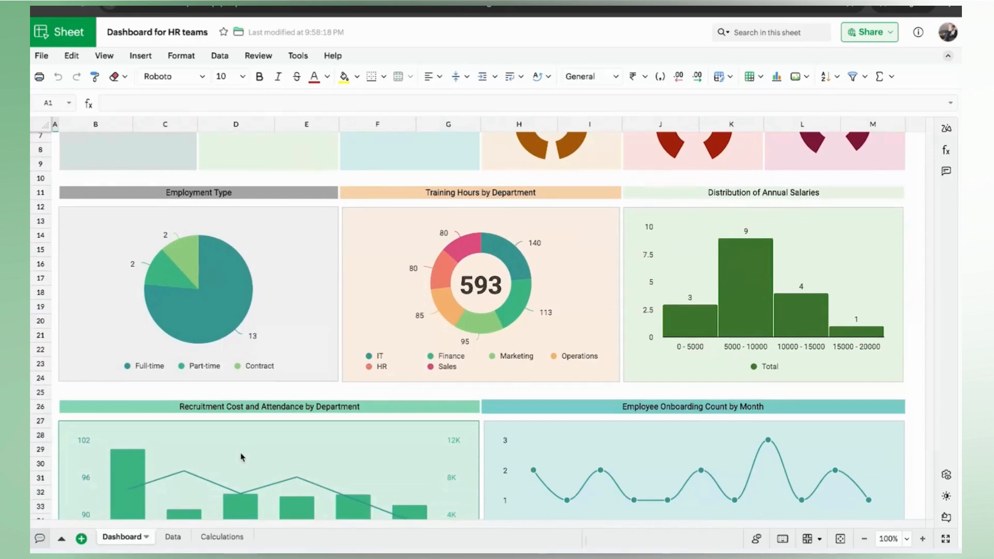
{"action": "scroll", "coordinate": [241, 456], "scroll_direction": "down", "scroll_amount": 3}
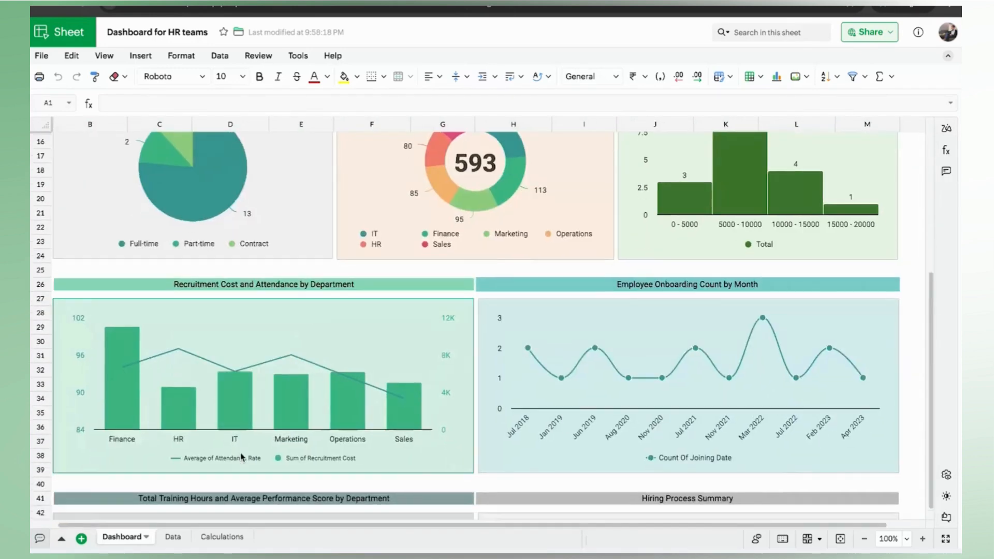
{"action": "scroll", "coordinate": [240, 453], "scroll_direction": "down", "scroll_amount": 3}
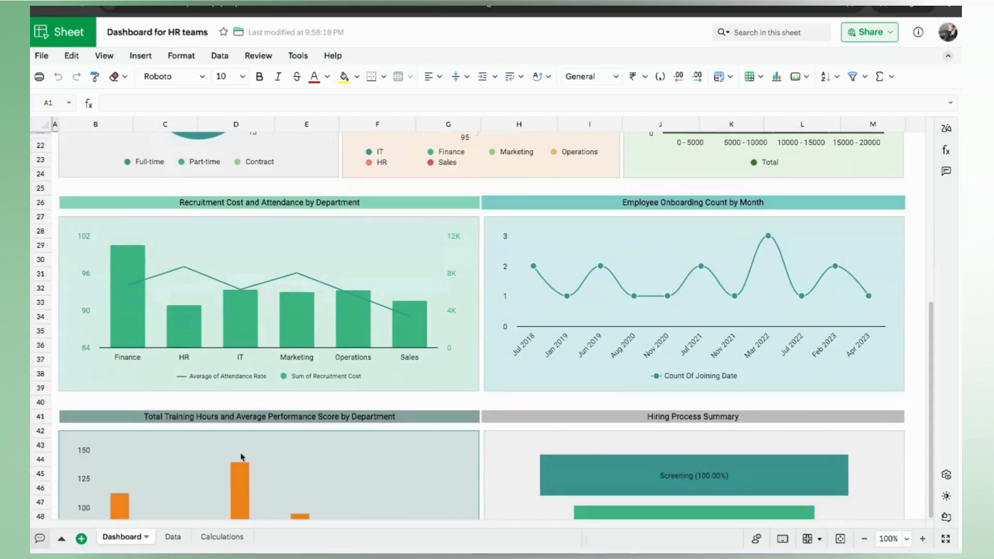
{"action": "scroll", "coordinate": [242, 456], "scroll_direction": "down", "scroll_amount": 3}
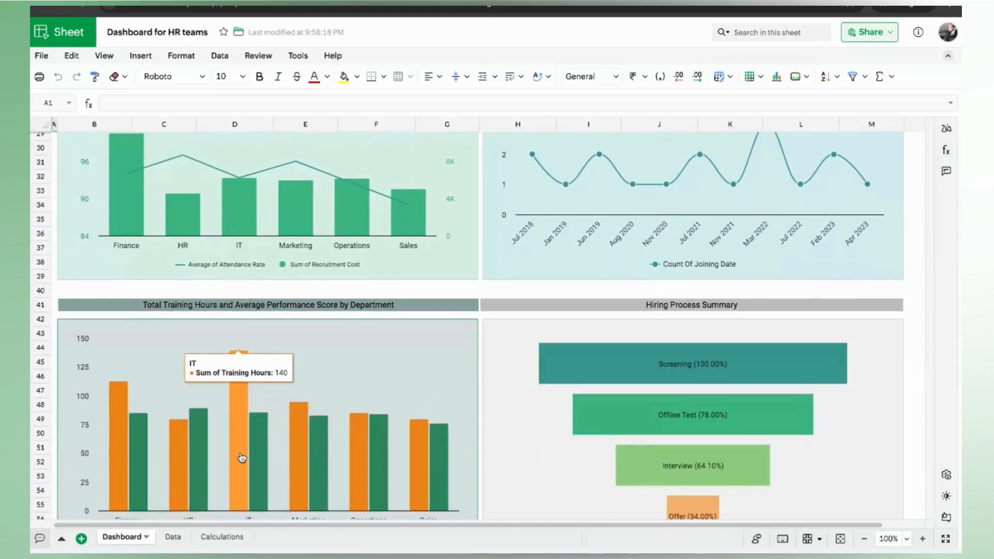
{"action": "scroll", "coordinate": [242, 457], "scroll_direction": "down", "scroll_amount": 1}
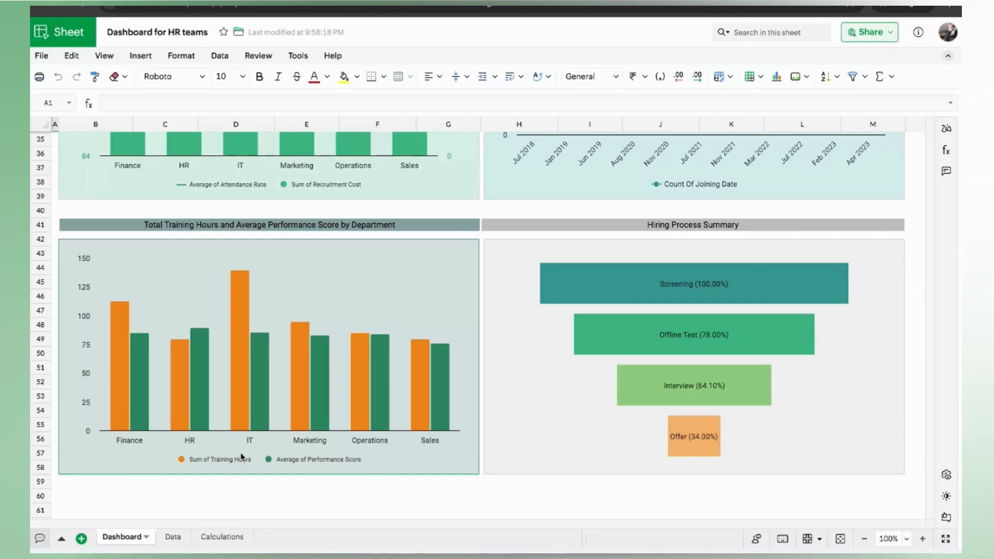
{"action": "scroll", "coordinate": [241, 456], "scroll_direction": "up", "scroll_amount": 10}
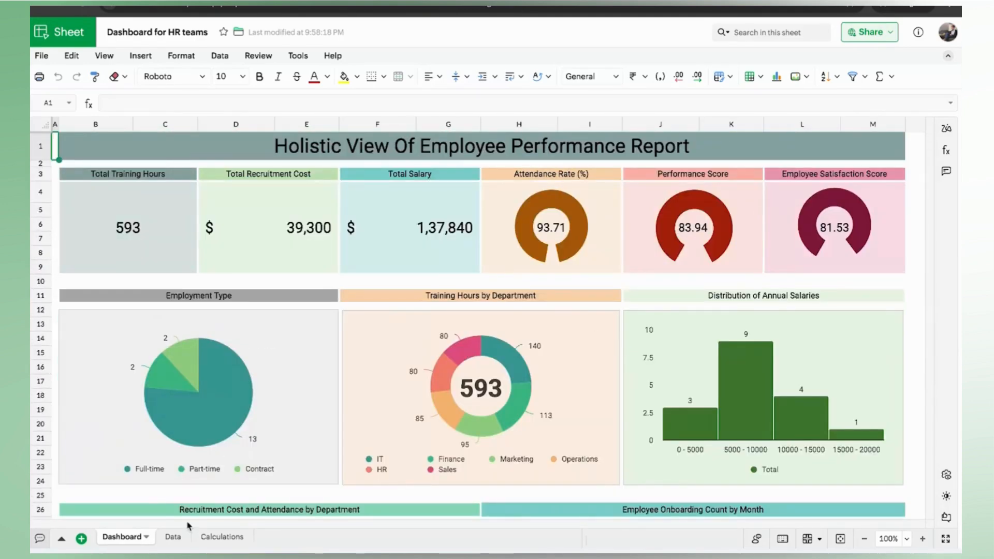
{"action": "left_click", "coordinate": [202, 537]}
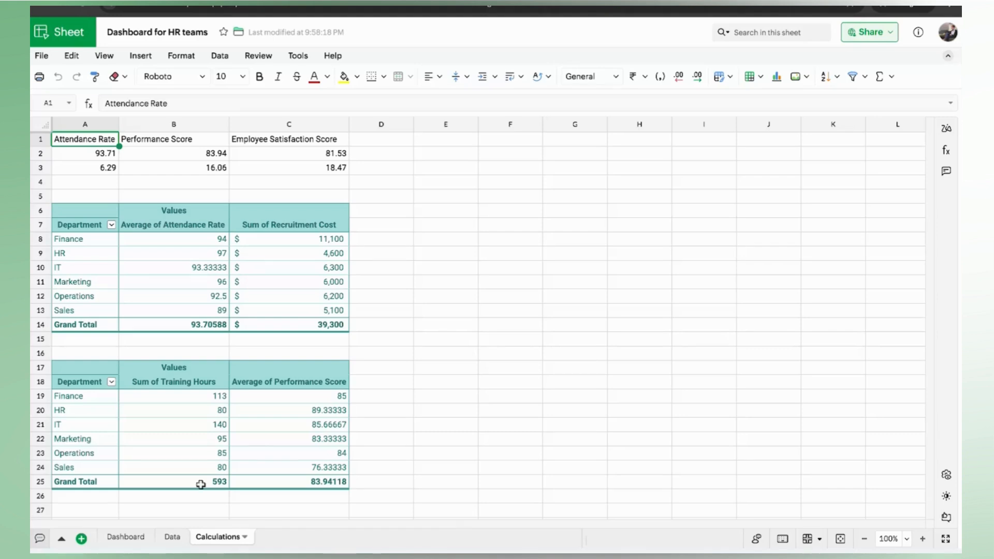
Step: Copy the Data sheet to a new spreadsheet and open that spreadsheet
{"action": "left_click", "coordinate": [172, 536]}
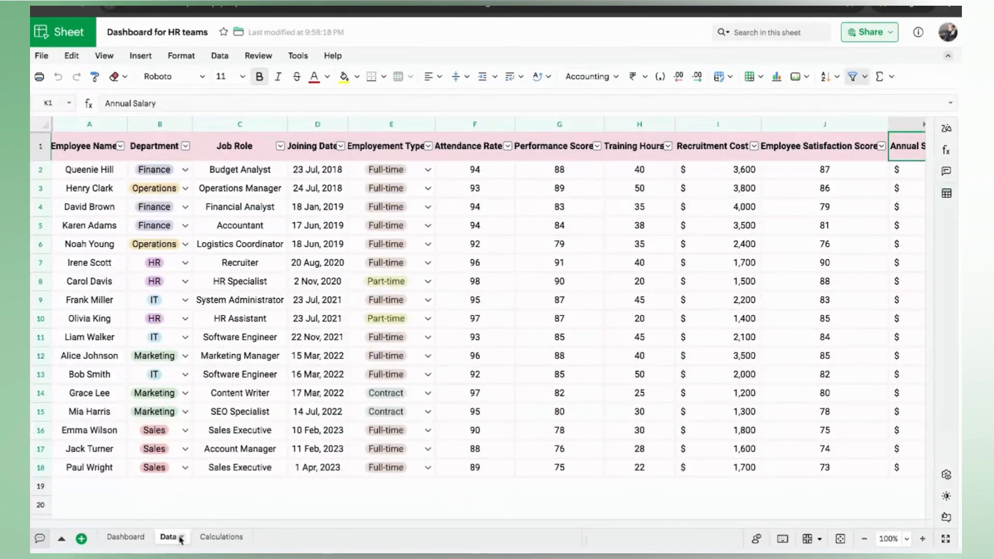
{"action": "left_click", "coordinate": [181, 537]}
{"action": "mouse_move", "coordinate": [196, 438]}
{"action": "mouse_move", "coordinate": [233, 361]}
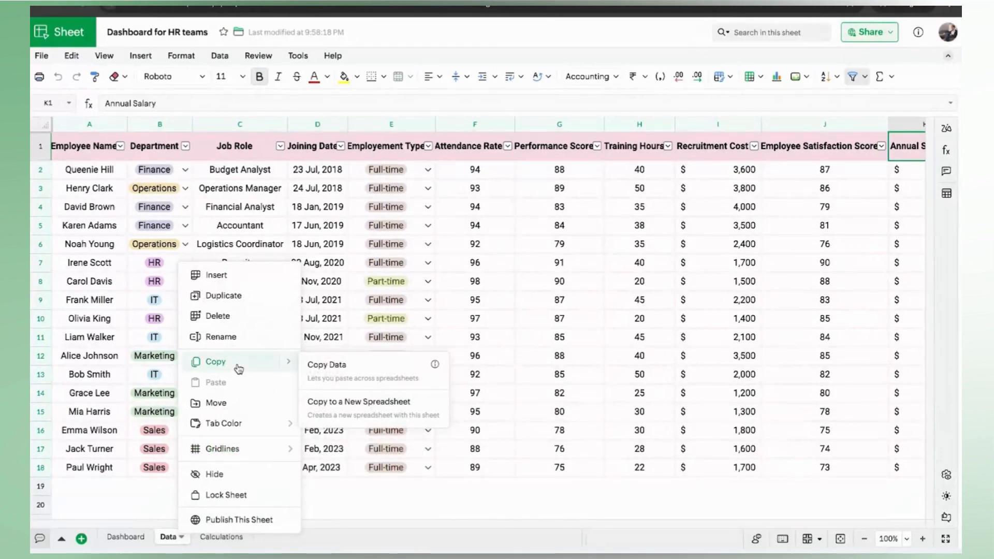
{"action": "left_click", "coordinate": [343, 402]}
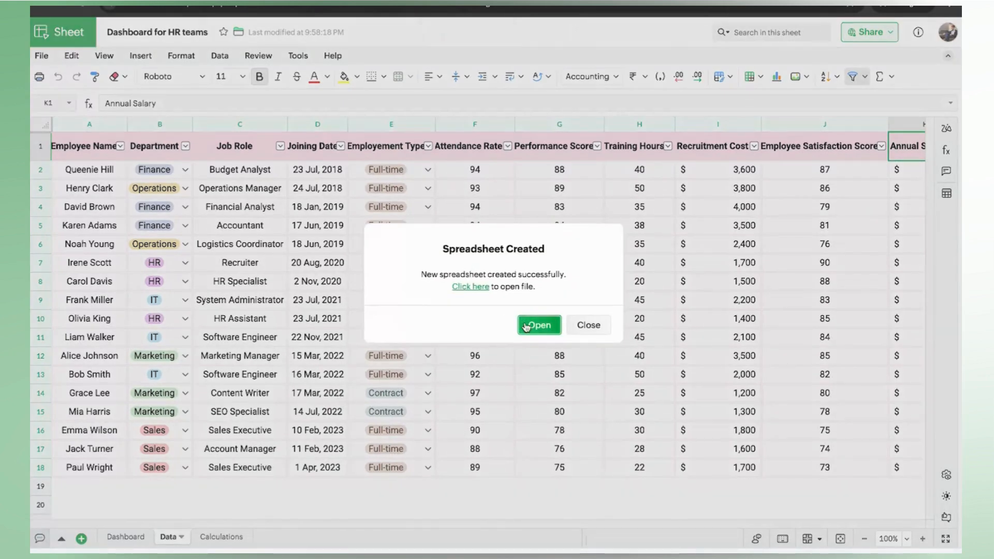
{"action": "left_click", "coordinate": [526, 326]}
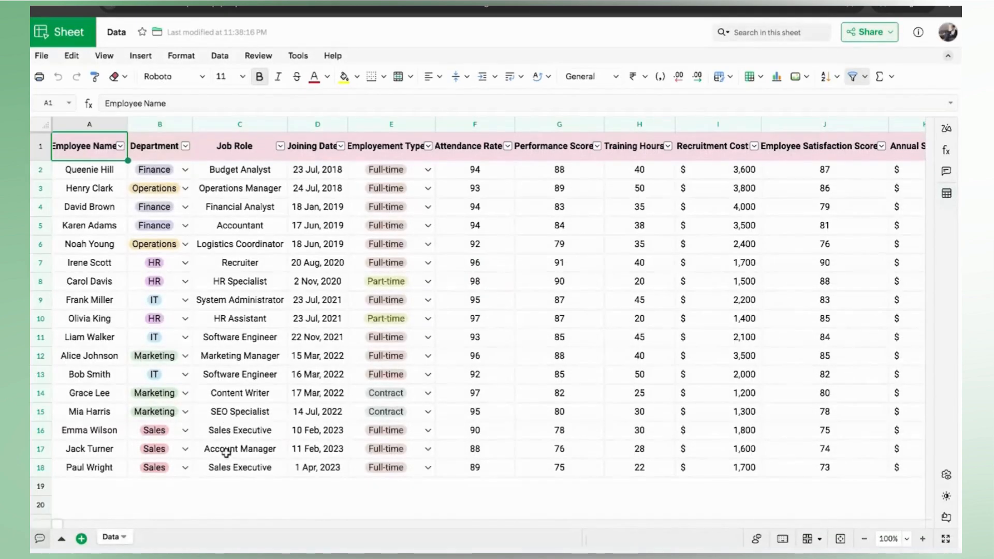
Step: Add a new sheet and name it Dashboard
{"action": "left_click", "coordinate": [81, 538]}
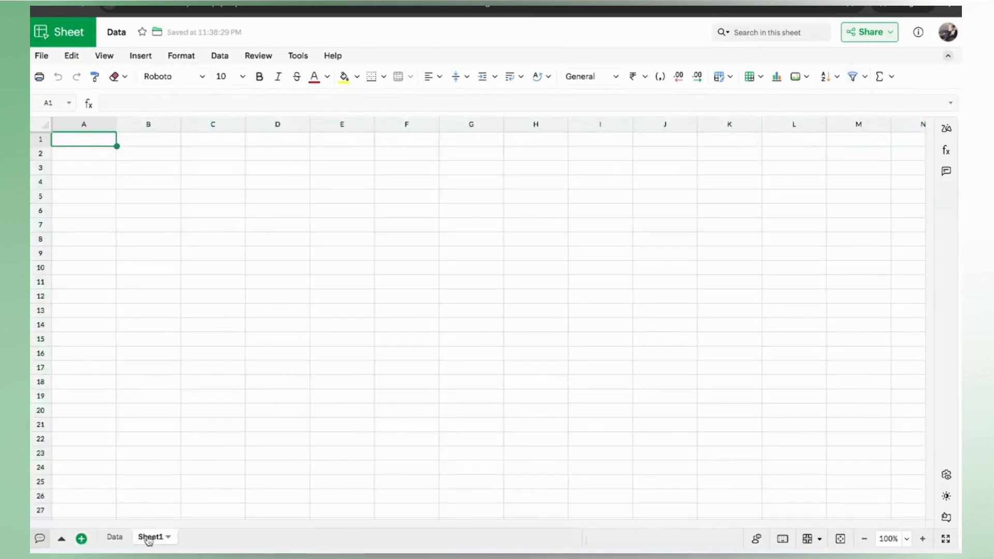
{"action": "double_click", "coordinate": [148, 539]}
{"action": "key", "text": "BackSpace"}
{"action": "type", "text": "Dashboard"}
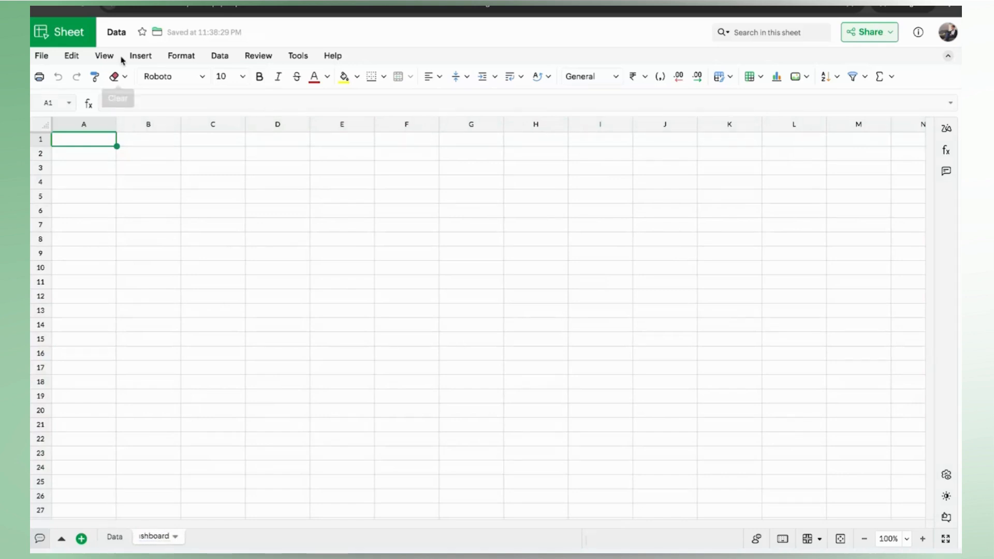
{"action": "key", "text": "Return"}
Step: Rename the spreadsheet as "Demo: dashboard for HRs"
{"action": "left_click", "coordinate": [118, 32]}
{"action": "key", "text": "BackSpace"}
{"action": "key", "text": "Caps_Lock"}
{"action": "type", "text": "Demo: dashboard for HRs"}
{"action": "key", "text": "Return"}
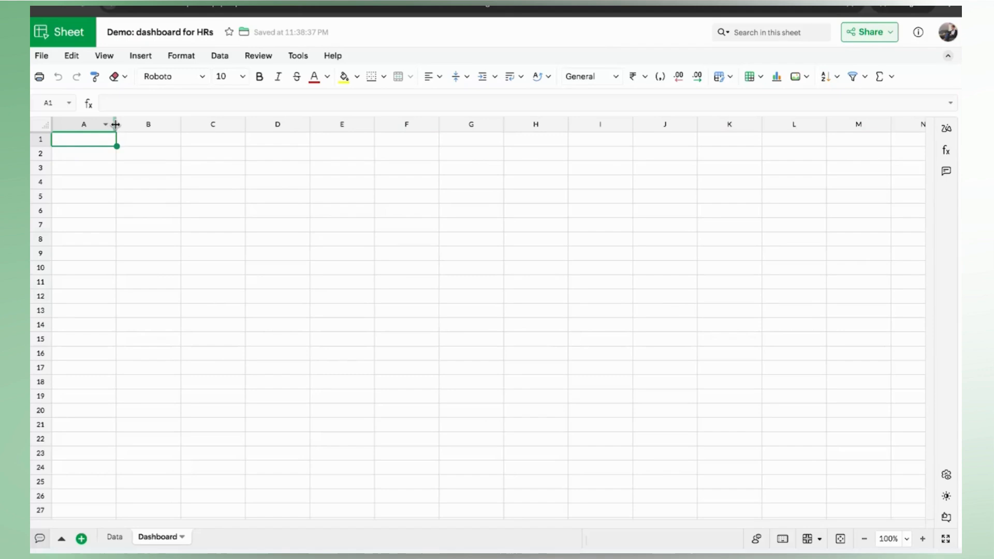
Step: Narrow column A to a thin margin and reduce the height of row 2 on the Dashboard sheet
{"action": "left_click_drag", "start_coordinate": [115, 124], "coordinate": [67, 124]}
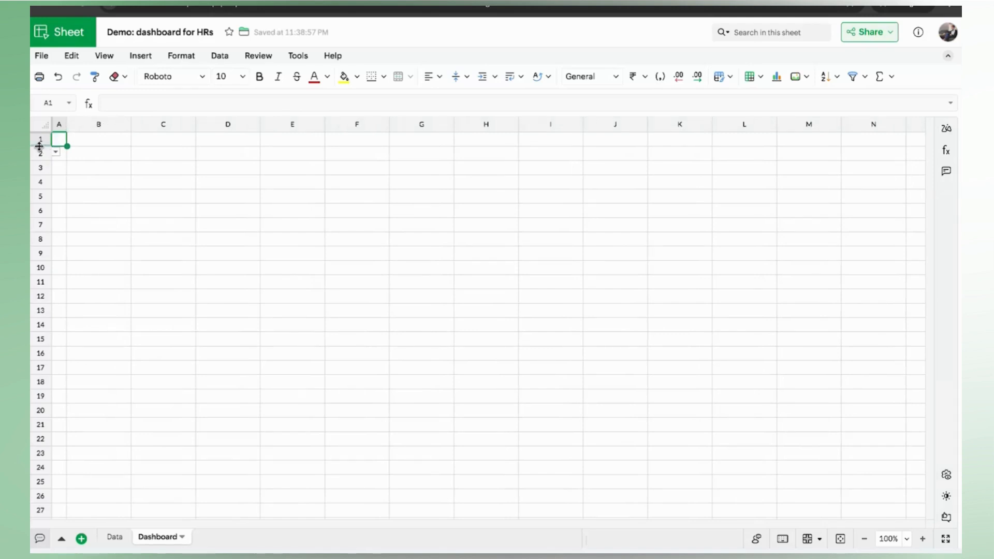
{"action": "left_click_drag", "start_coordinate": [39, 144], "coordinate": [40, 156]}
{"action": "left_click_drag", "start_coordinate": [41, 153], "coordinate": [41, 154]}
Step: Merge cells B1 to M1 into one title cell on the Dashboard sheet
{"action": "left_click", "coordinate": [92, 141]}
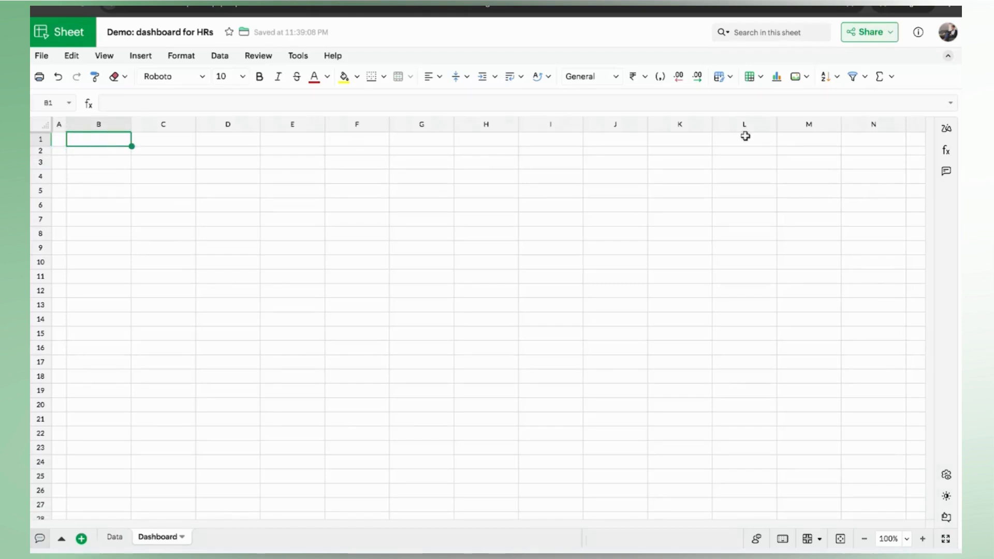
{"action": "left_click", "coordinate": [786, 139], "text": "shift"}
{"action": "left_click", "coordinate": [398, 76]}
Step: Enter the title "Holistic view of employee performance tracker" in the merged cell B1 on the Dashboard sheet
{"action": "double_click", "coordinate": [342, 140]}
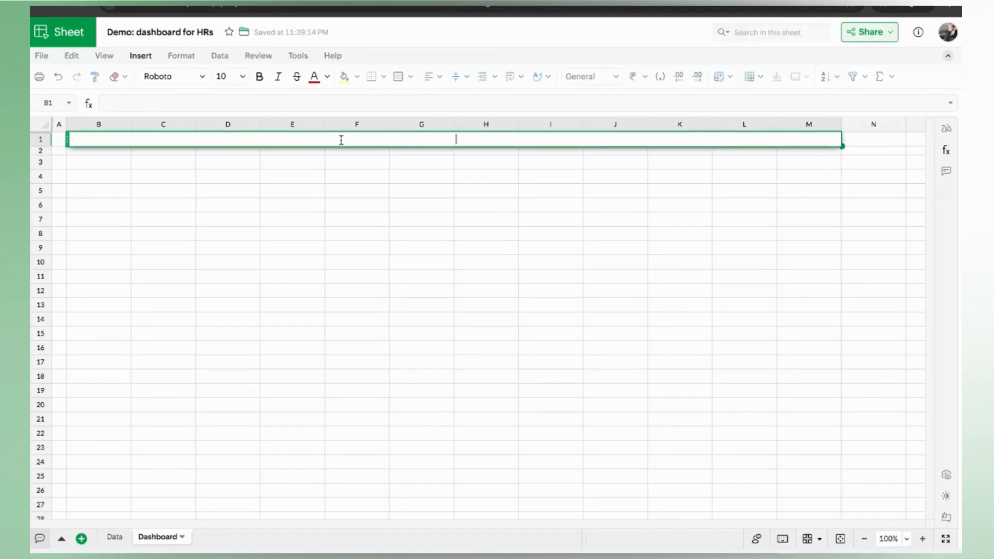
{"action": "type", "text": "Holistic"}
{"action": "key", "text": "Caps_Lock"}
{"action": "type", "text": "view of emp"}
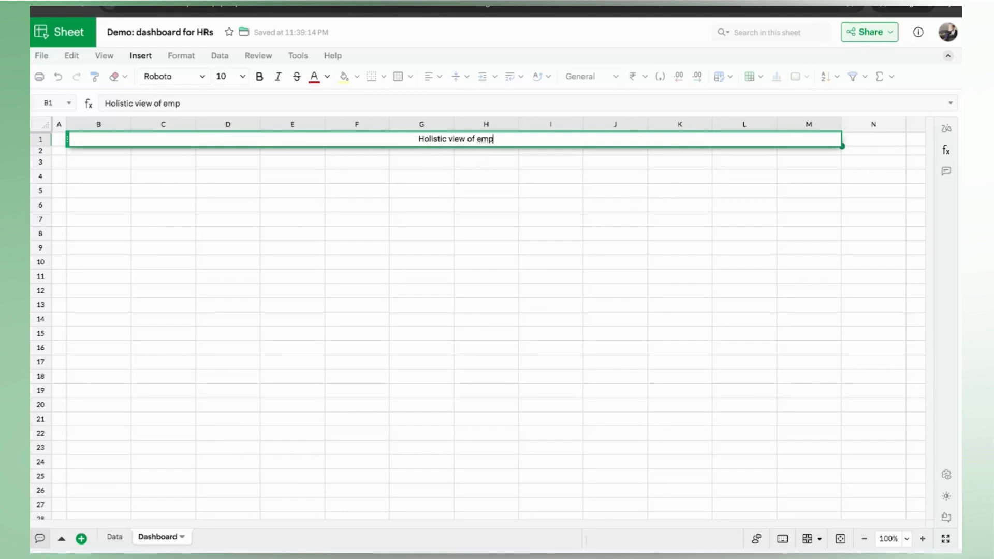
{"action": "type", "text": "loyee perfo"}
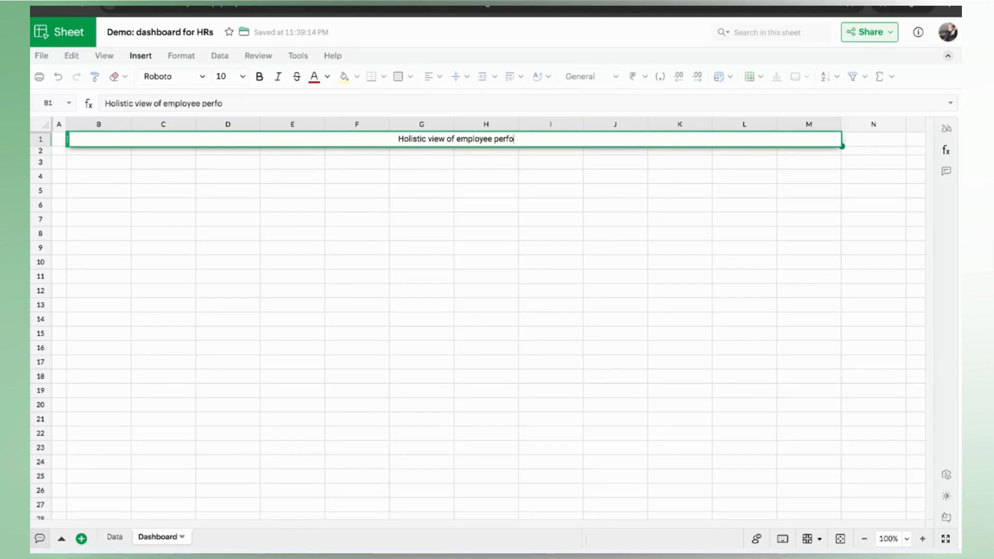
{"action": "type", "text": "rmance t"}
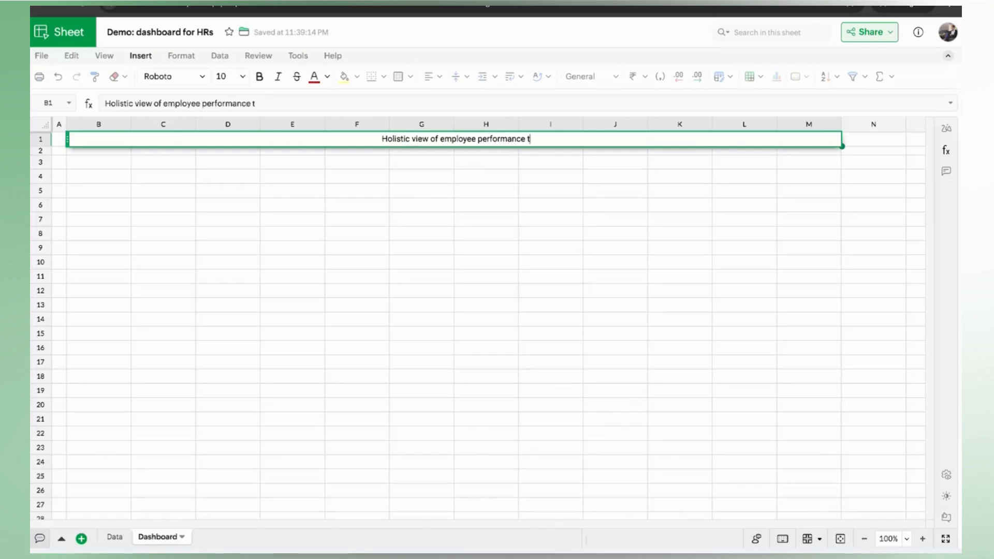
{"action": "type", "text": "racker"}
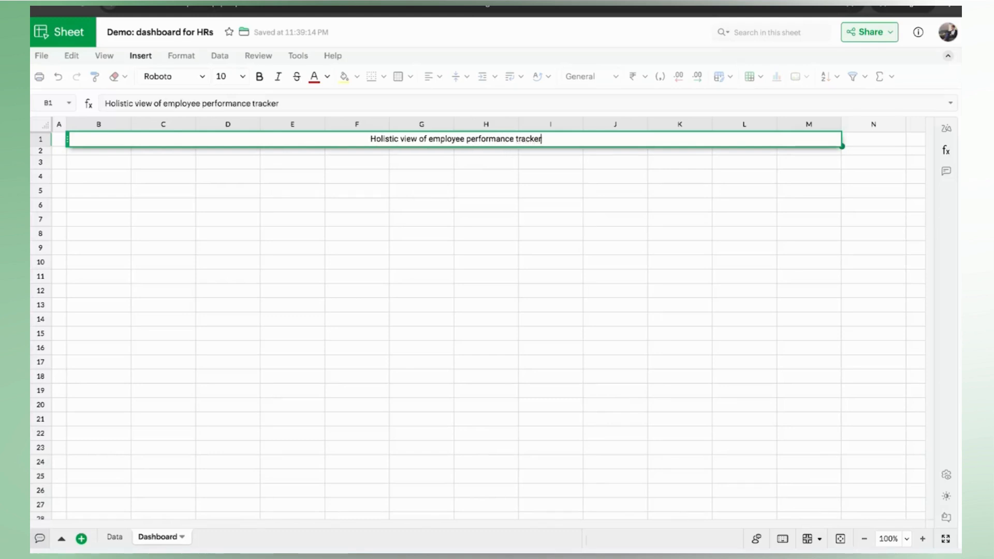
{"action": "key", "text": "Return"}
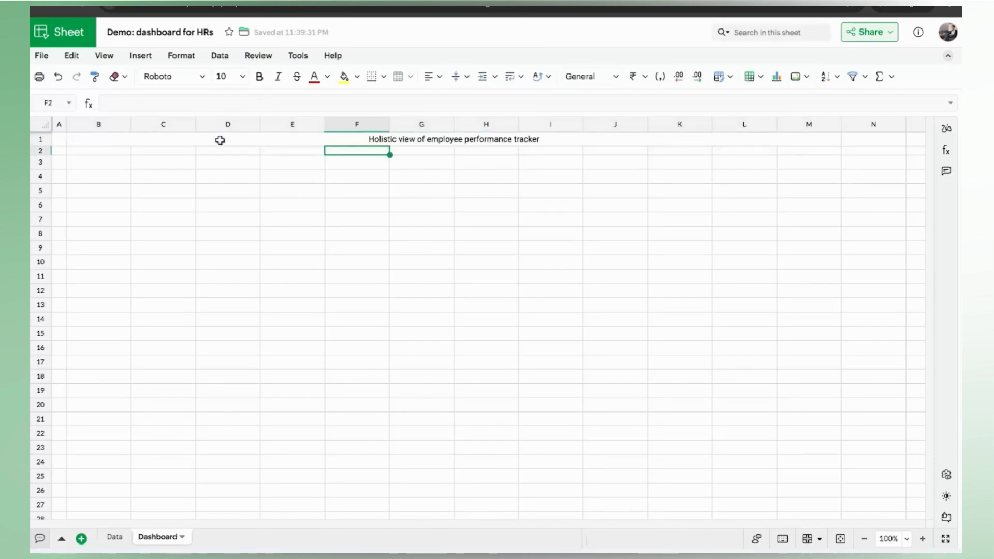
Step: Set the dashboard title's font size to 24 and increase the height of row 1 to fit the text
{"action": "left_click", "coordinate": [123, 138]}
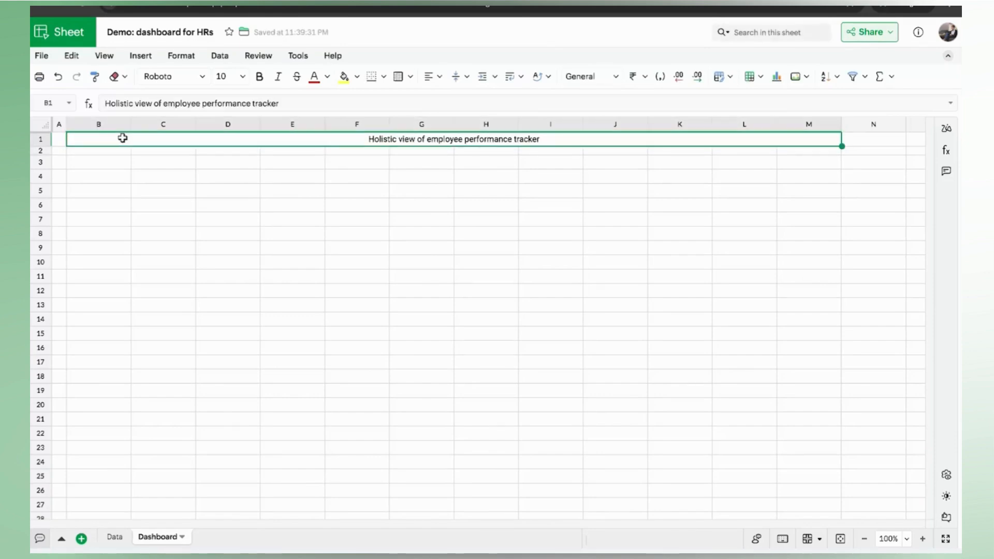
{"action": "left_click", "coordinate": [243, 77]}
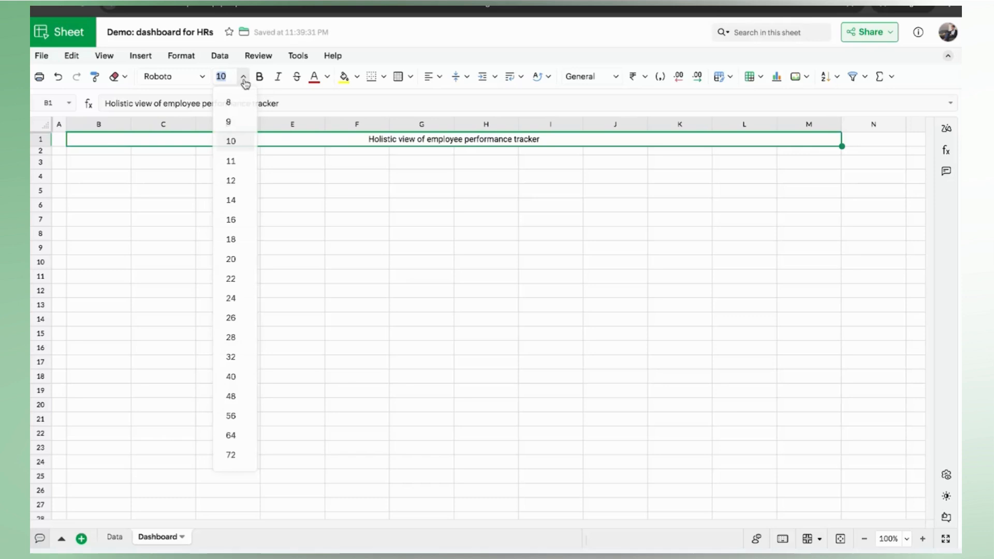
{"action": "left_click", "coordinate": [233, 297]}
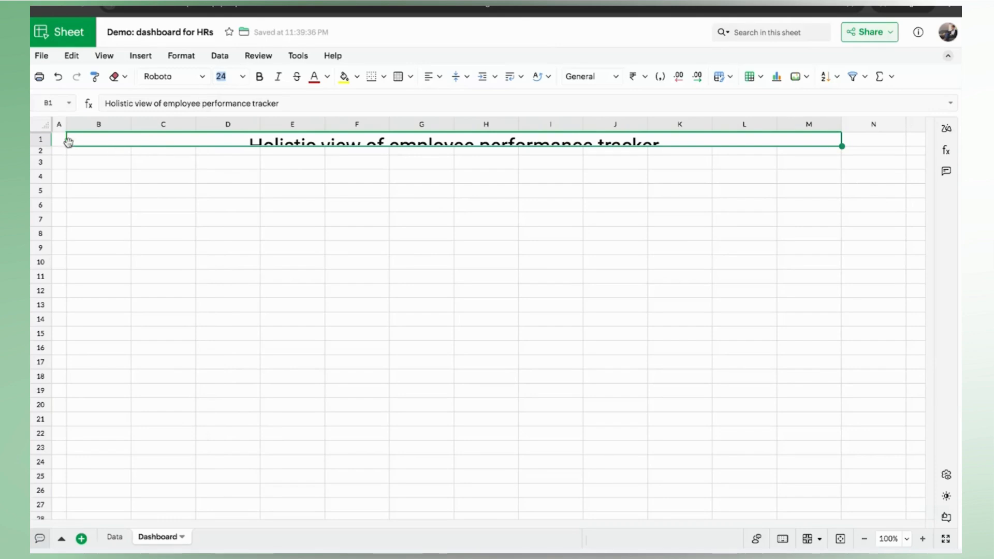
{"action": "left_click", "coordinate": [92, 159]}
{"action": "left_click", "coordinate": [107, 146]}
{"action": "left_click_drag", "start_coordinate": [46, 146], "coordinate": [45, 160]}
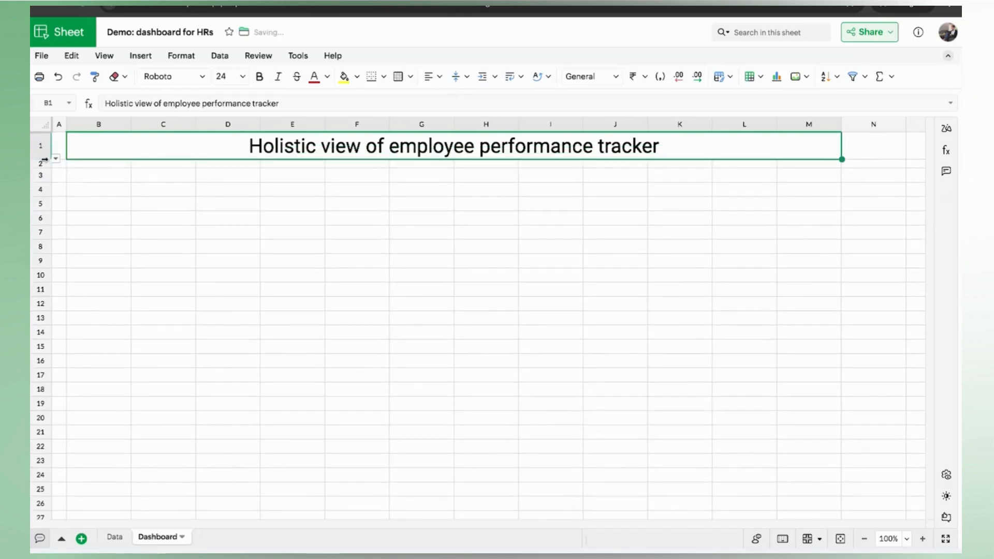
Step: Fill the dashboard title cell with a medium gray theme color
{"action": "left_click", "coordinate": [357, 77]}
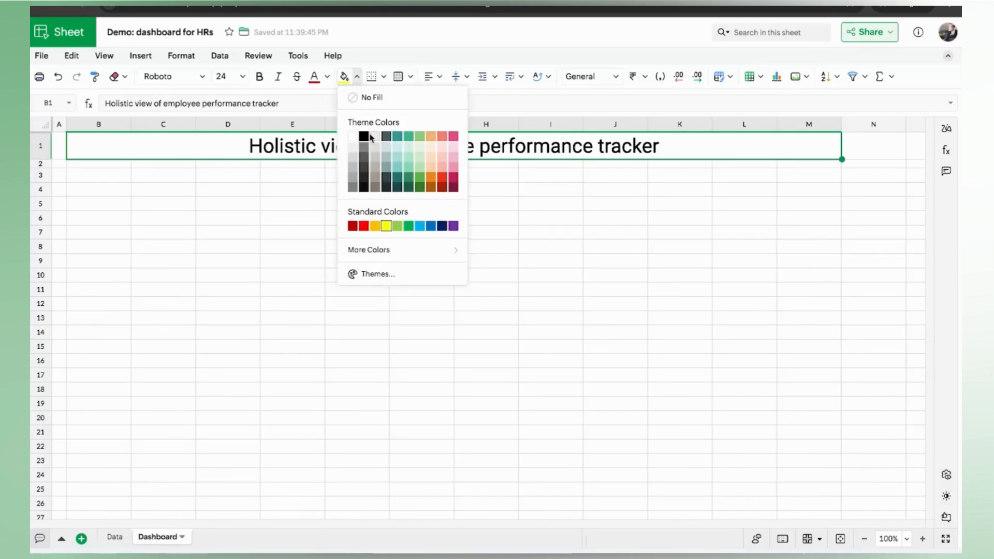
{"action": "left_click", "coordinate": [352, 181]}
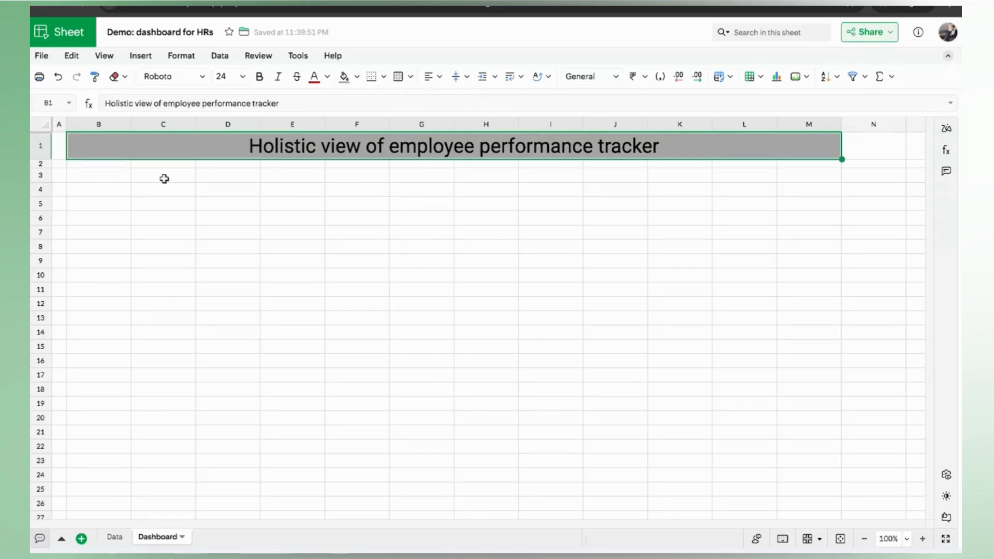
{"action": "left_click", "coordinate": [101, 180]}
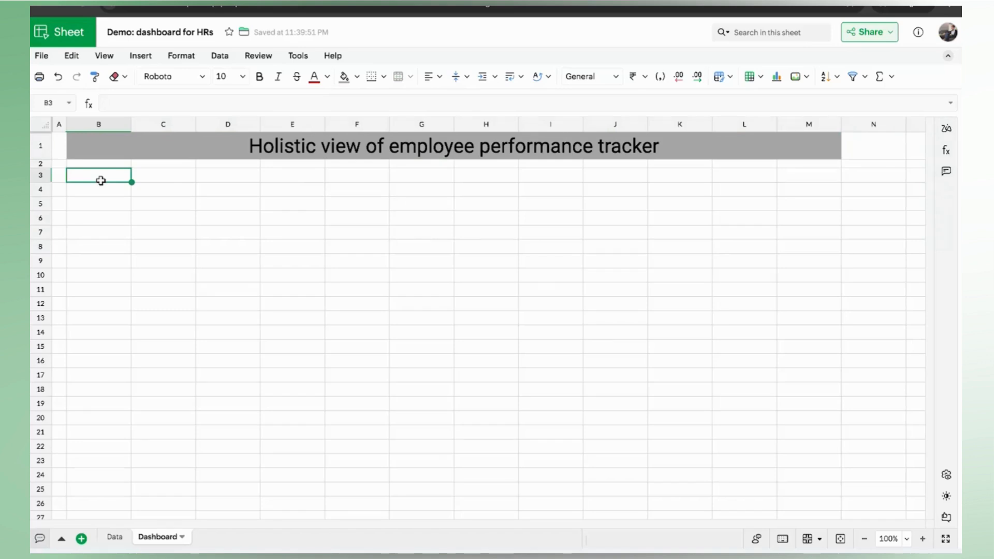
Step: Hide the gridlines on the Dashboard sheet
{"action": "left_click", "coordinate": [104, 57]}
{"action": "mouse_move", "coordinate": [135, 122]}
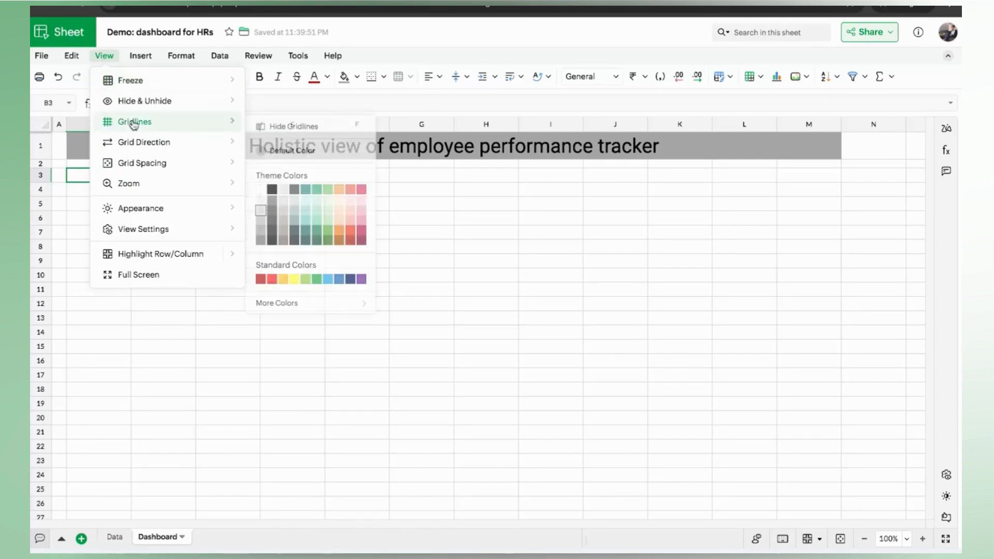
{"action": "left_click", "coordinate": [291, 123]}
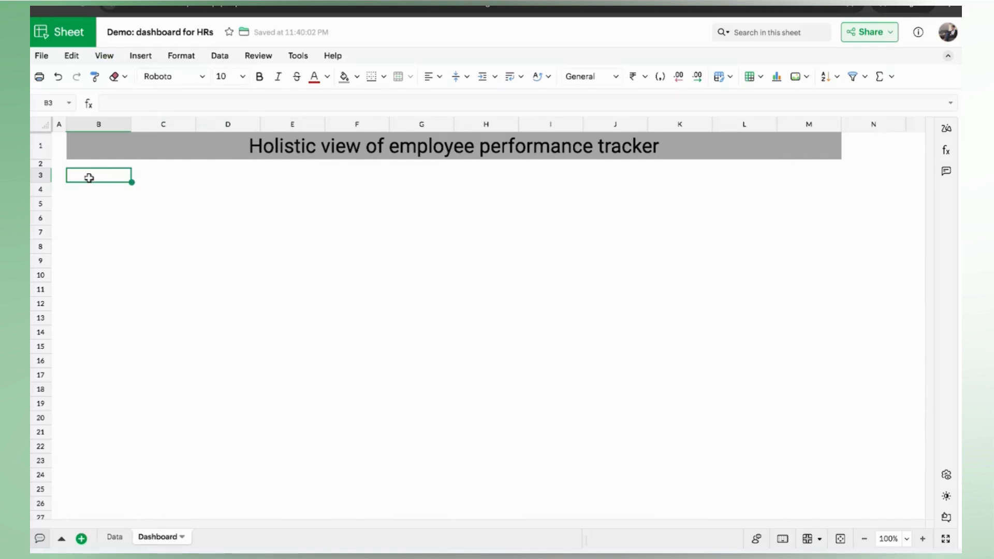
Step: Merge cells B3 to C3 for a card header and B4 to C9 for the card body below it
{"action": "left_click", "coordinate": [158, 176], "text": "shift"}
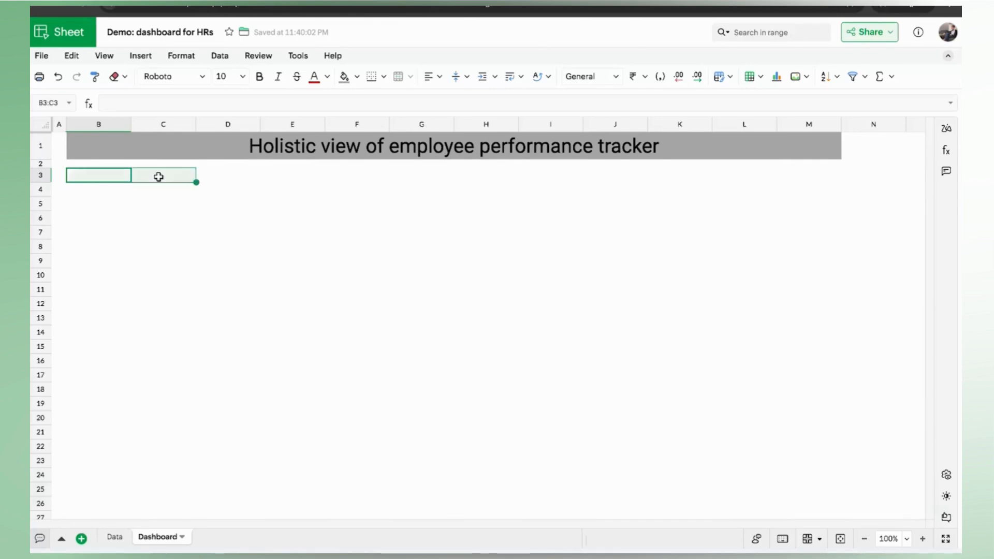
{"action": "left_click", "coordinate": [399, 76]}
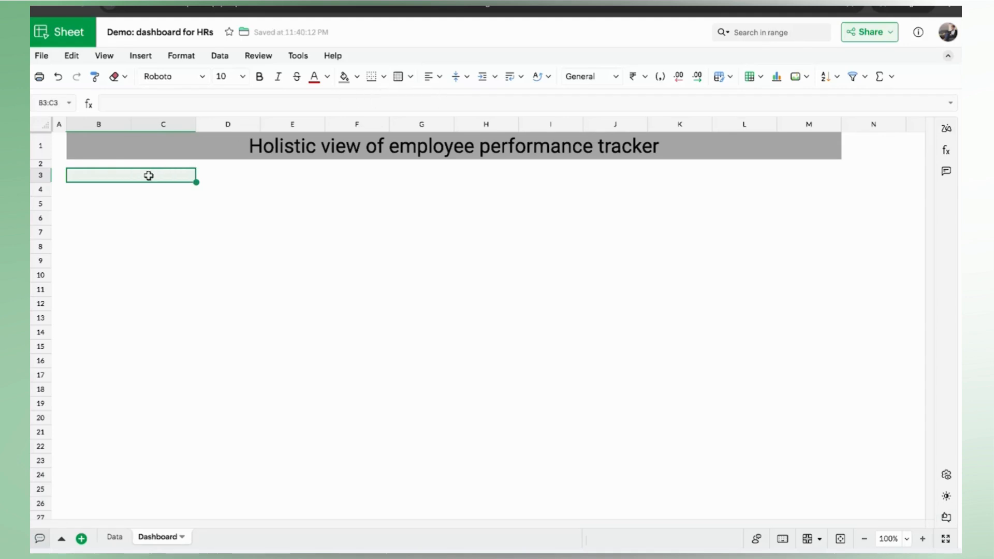
{"action": "left_click", "coordinate": [77, 193]}
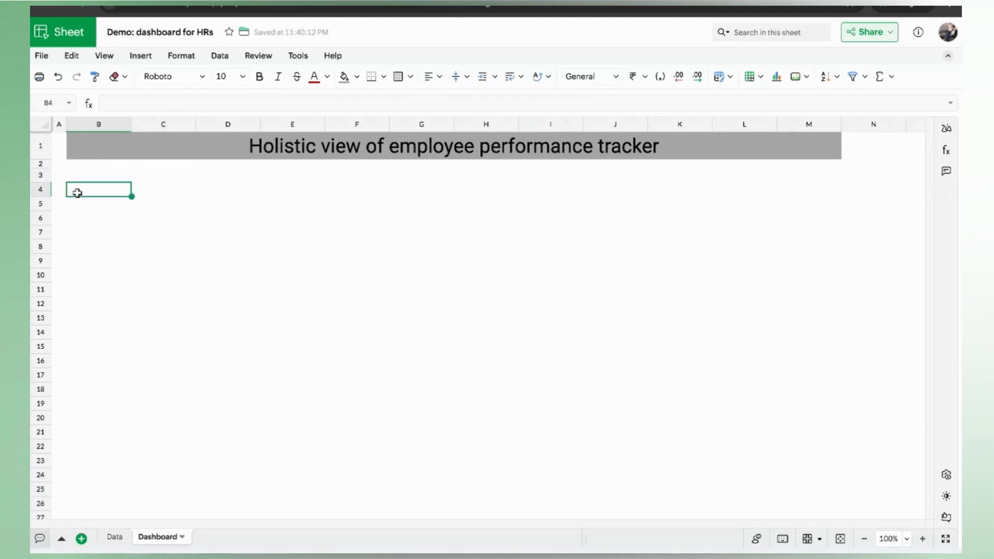
{"action": "left_click", "coordinate": [156, 257], "text": "shift"}
{"action": "left_click", "coordinate": [398, 76]}
Step: Enter the card heading "Total Training Hours" in the merged cell B3
{"action": "left_click", "coordinate": [130, 172]}
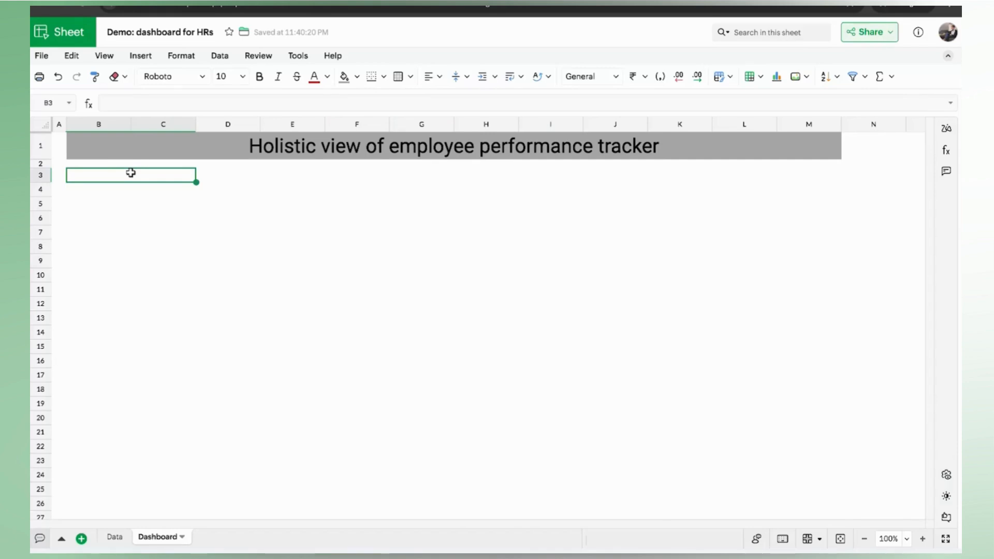
{"action": "type", "text": "Total T"}
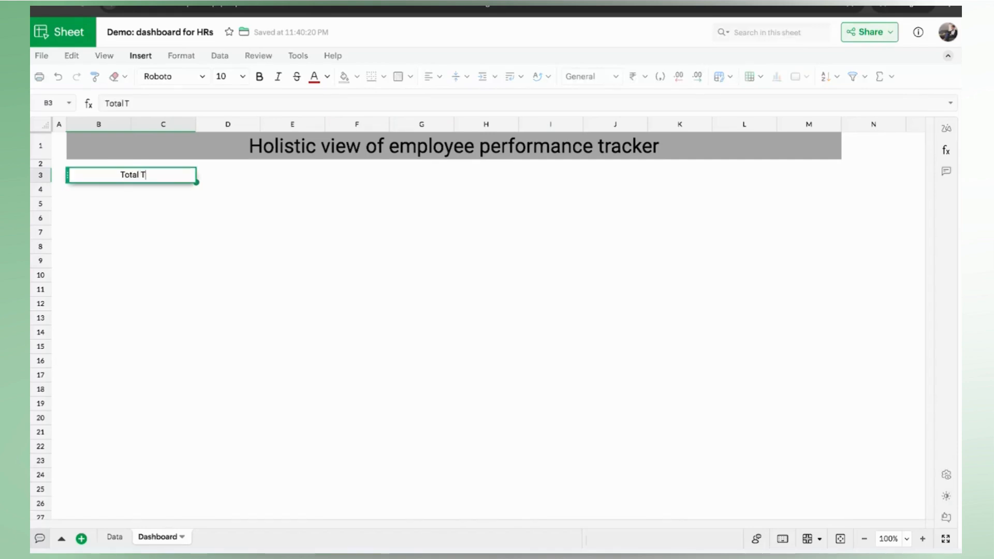
{"action": "type", "text": "raining Hours"}
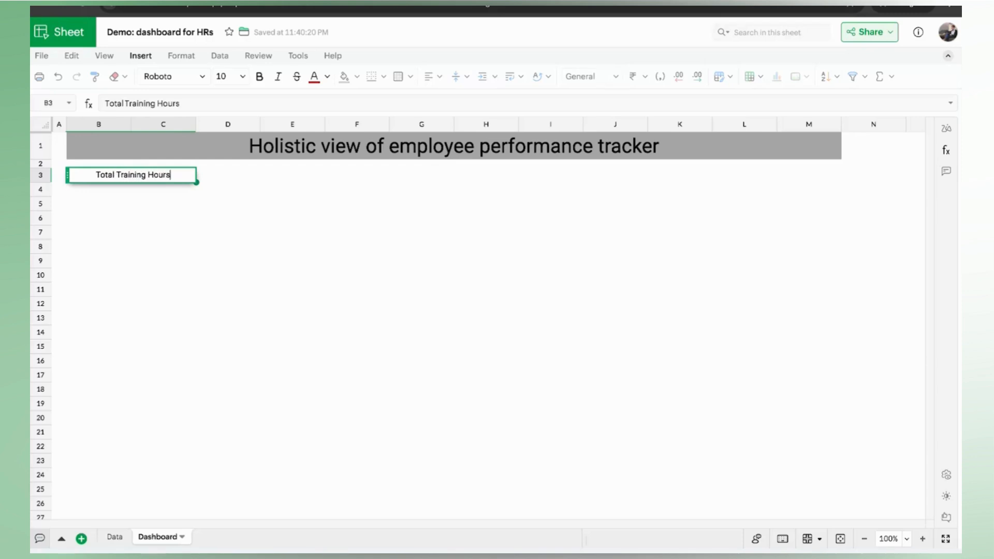
{"action": "left_click", "coordinate": [168, 199]}
Step: Fill the "Total Training Hours" header with medium teal and the merged body cell below it with the lightest teal
{"action": "left_click", "coordinate": [155, 177]}
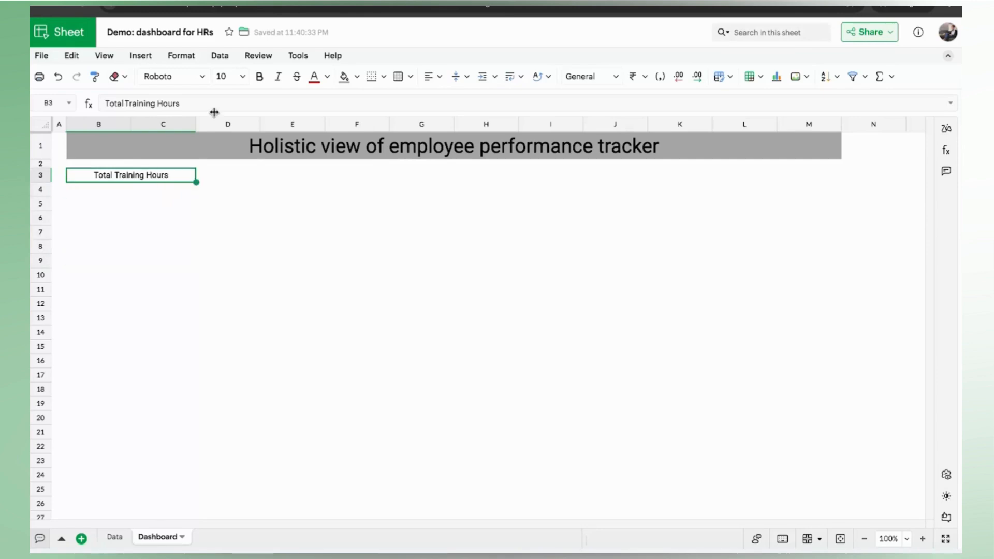
{"action": "left_click", "coordinate": [357, 77]}
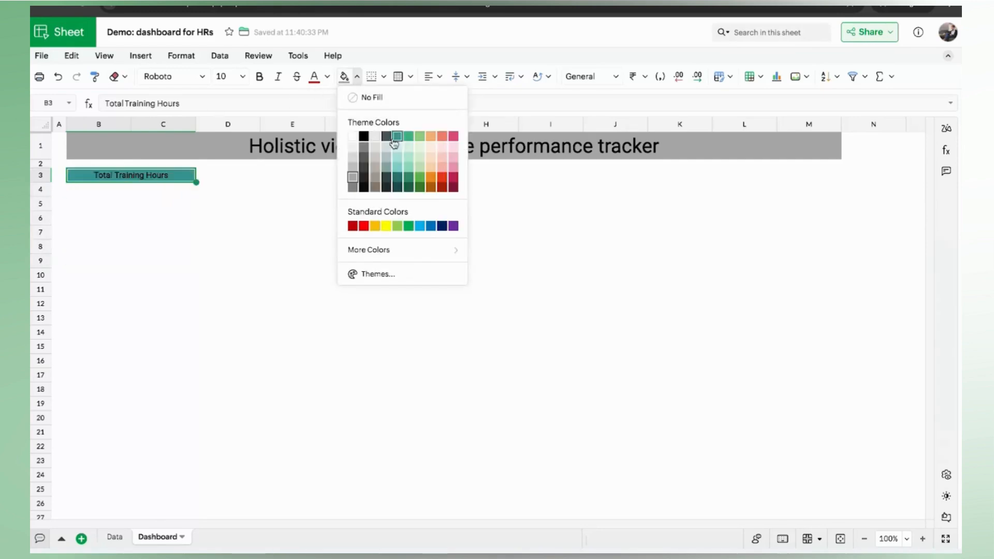
{"action": "left_click", "coordinate": [399, 167]}
{"action": "left_click", "coordinate": [151, 224]}
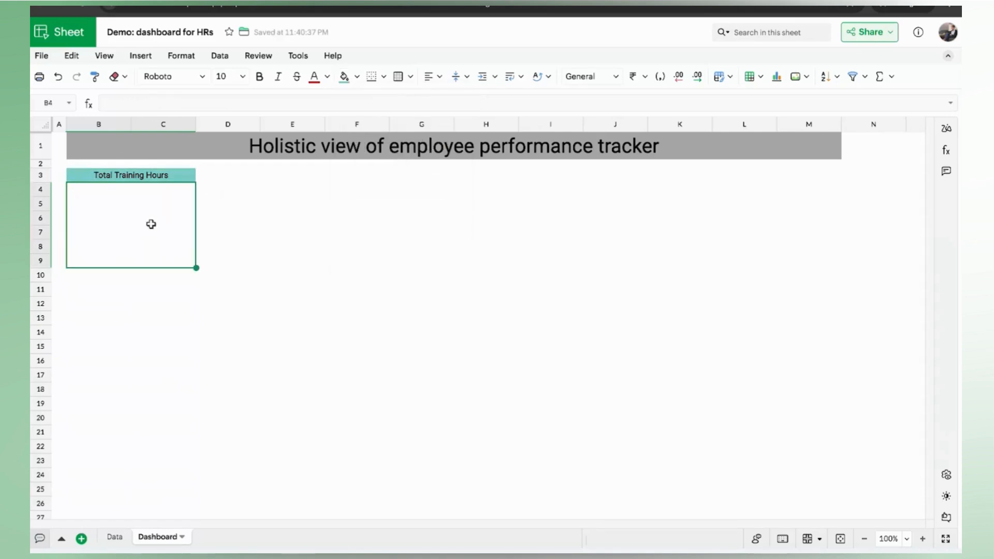
{"action": "left_click", "coordinate": [356, 77]}
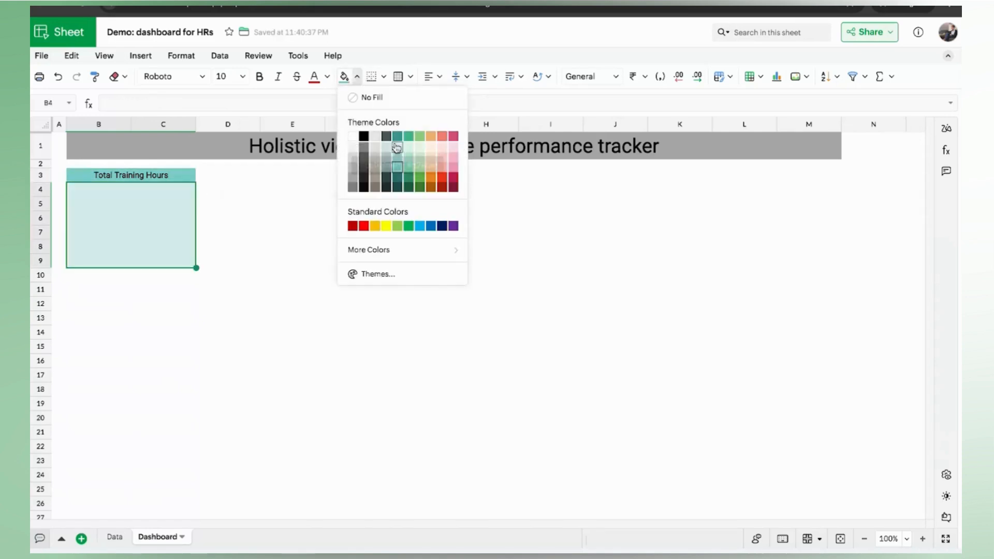
{"action": "left_click", "coordinate": [397, 149]}
{"action": "left_click", "coordinate": [215, 177]}
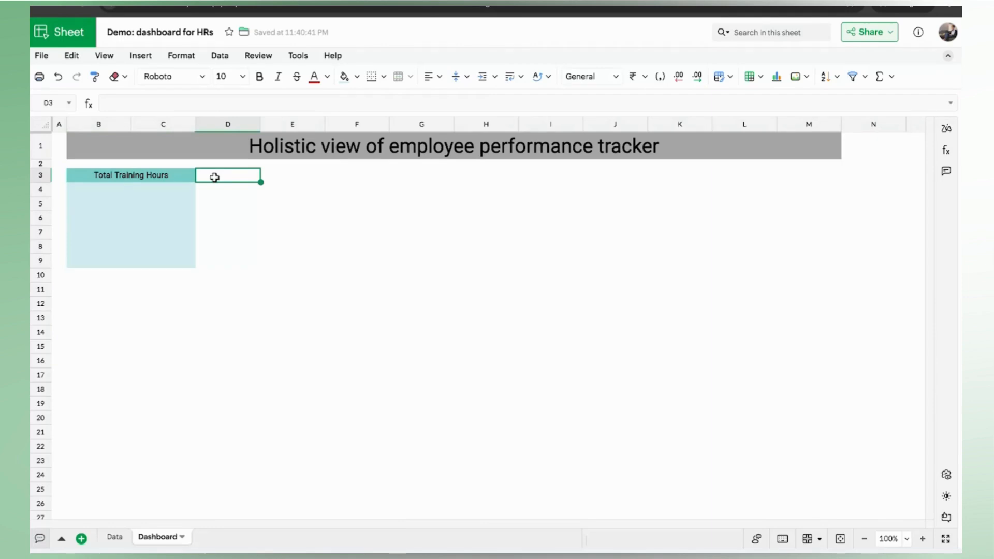
Step: Copy the formatting of card B3:C9 onto the four-plus-one adjacent column pairs from D3:E9 through L3:M9
{"action": "left_click", "coordinate": [171, 175]}
{"action": "left_click", "coordinate": [161, 229], "text": "shift"}
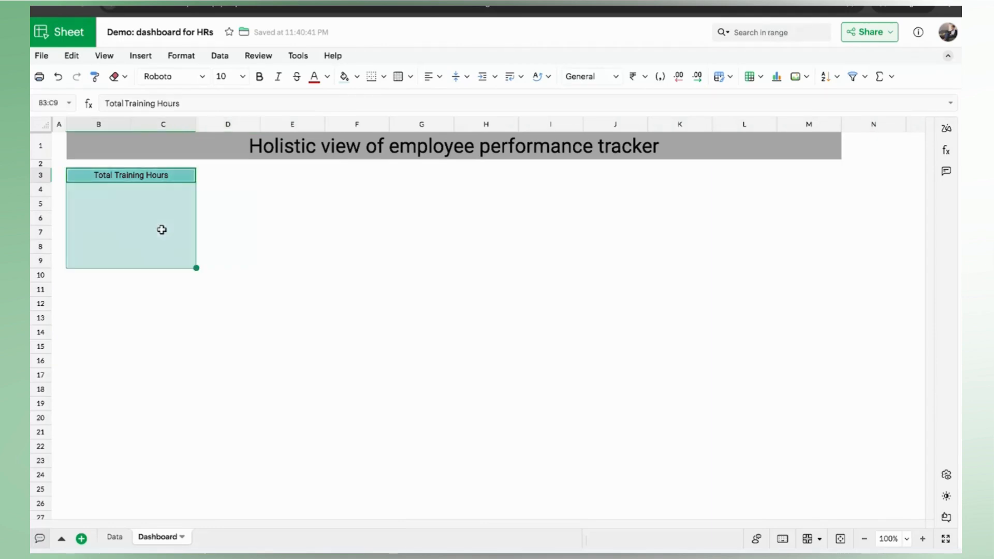
{"action": "left_click", "coordinate": [96, 78]}
{"action": "left_click", "coordinate": [94, 77]}
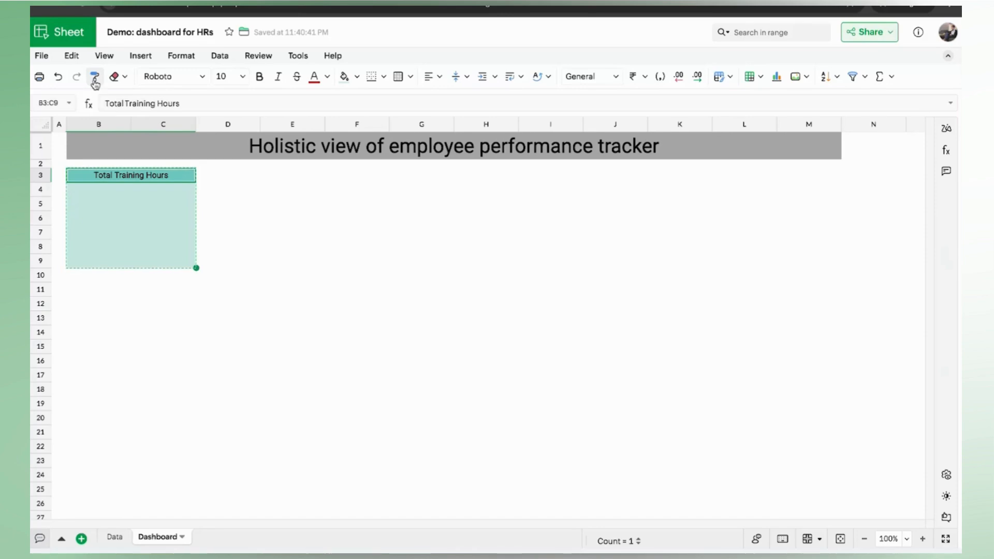
{"action": "left_click", "coordinate": [210, 175]}
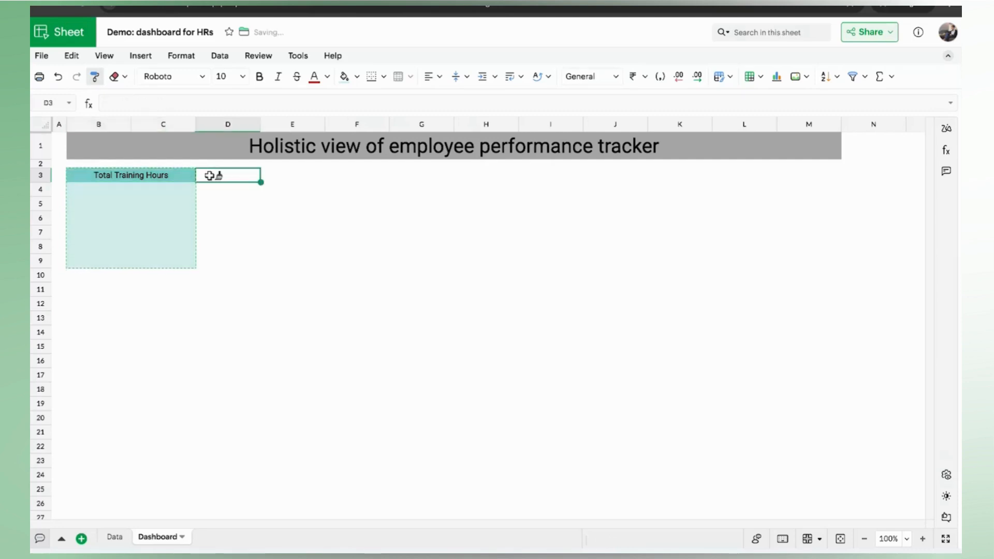
{"action": "left_click", "coordinate": [349, 174]}
{"action": "left_click", "coordinate": [476, 174]}
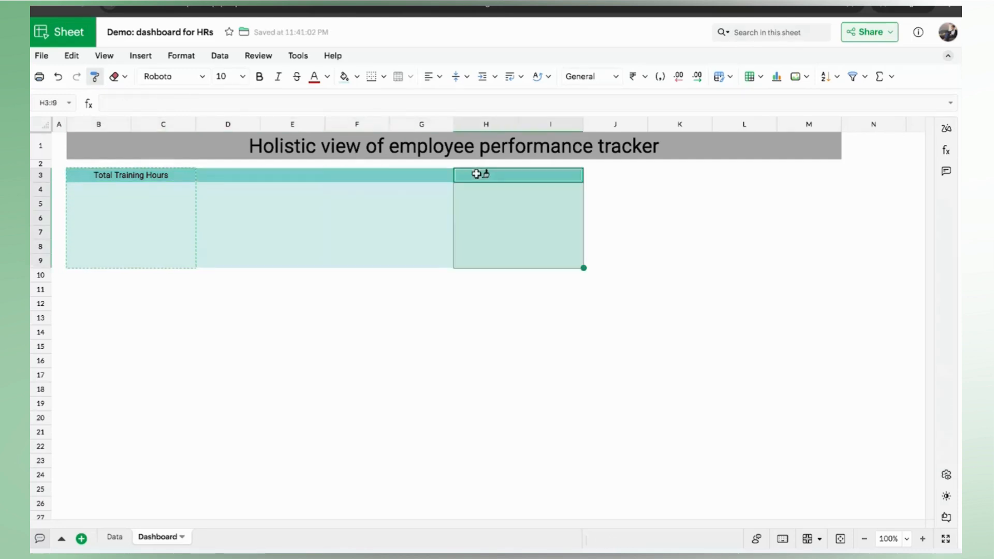
{"action": "left_click", "coordinate": [596, 173]}
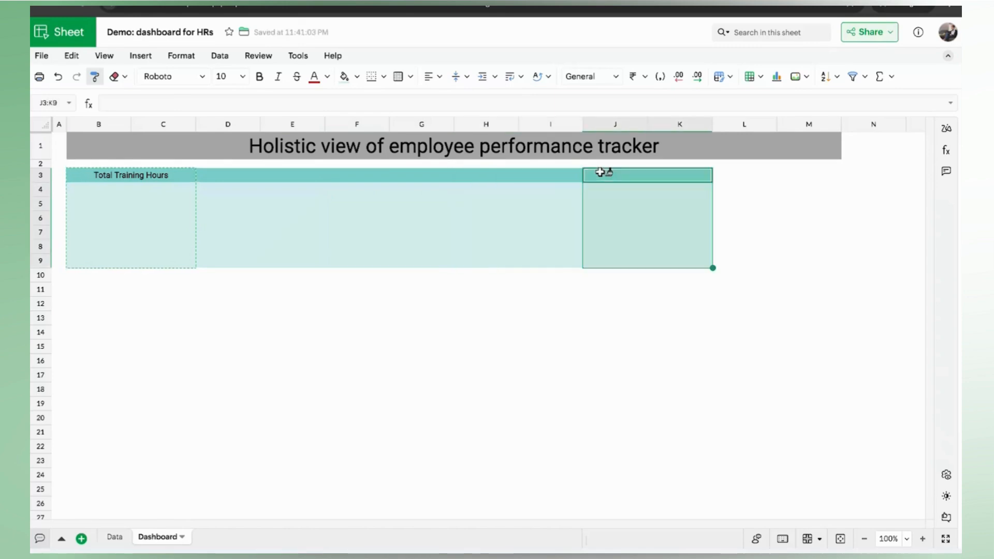
{"action": "left_click", "coordinate": [729, 173]}
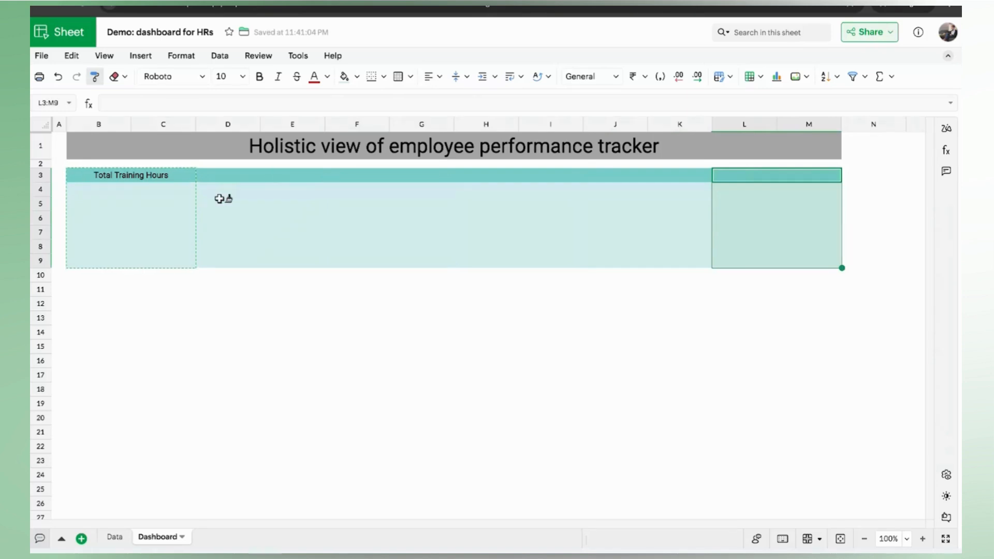
{"action": "key", "text": "Escape"}
Step: Apply a thicker solid white outside border around the whole card row B3:M9
{"action": "left_click", "coordinate": [141, 200]}
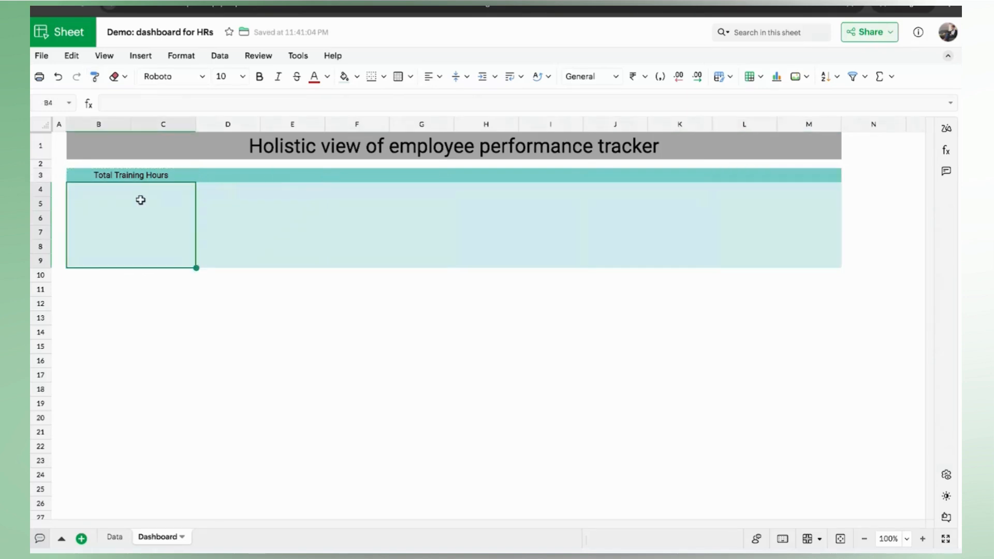
{"action": "left_click", "coordinate": [148, 177]}
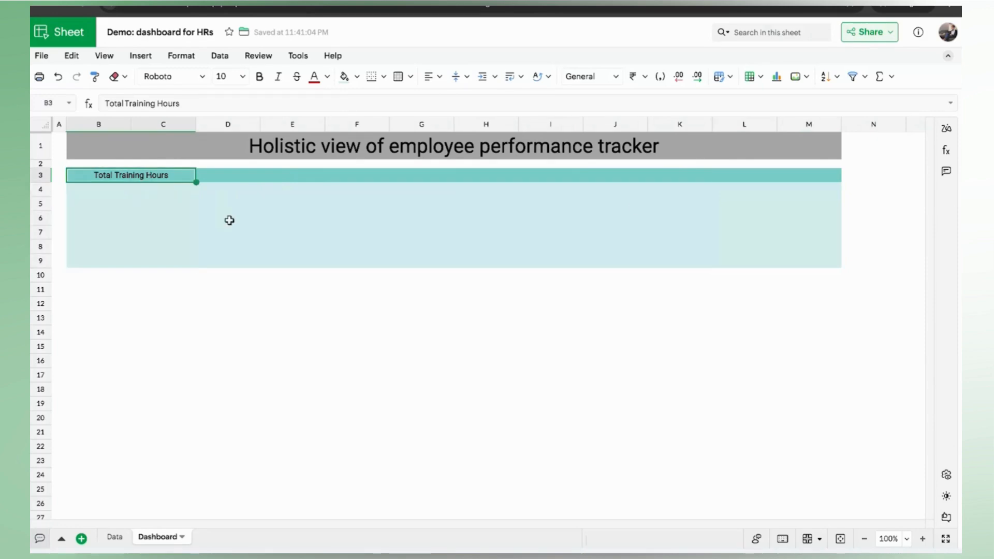
{"action": "left_click", "coordinate": [809, 236], "text": "shift"}
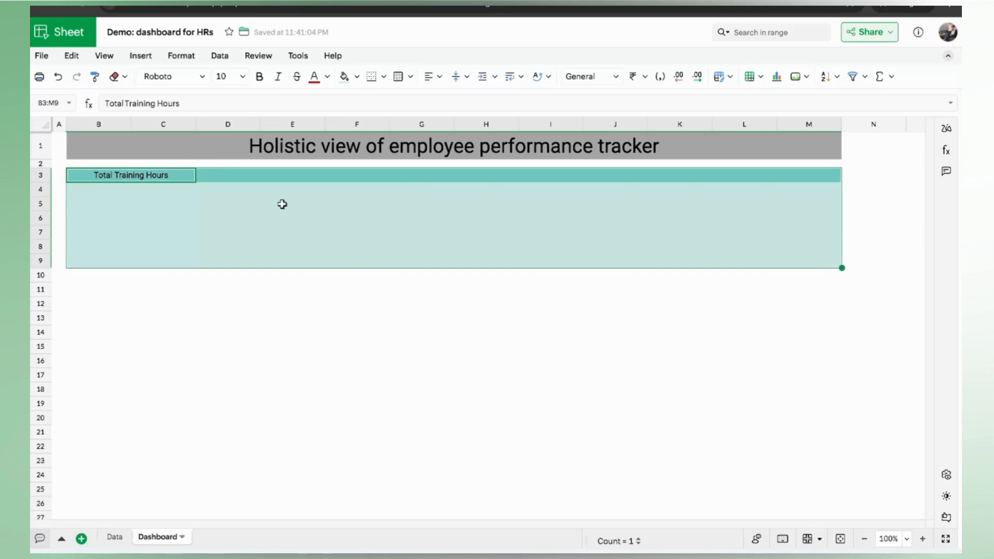
{"action": "left_click", "coordinate": [384, 76]}
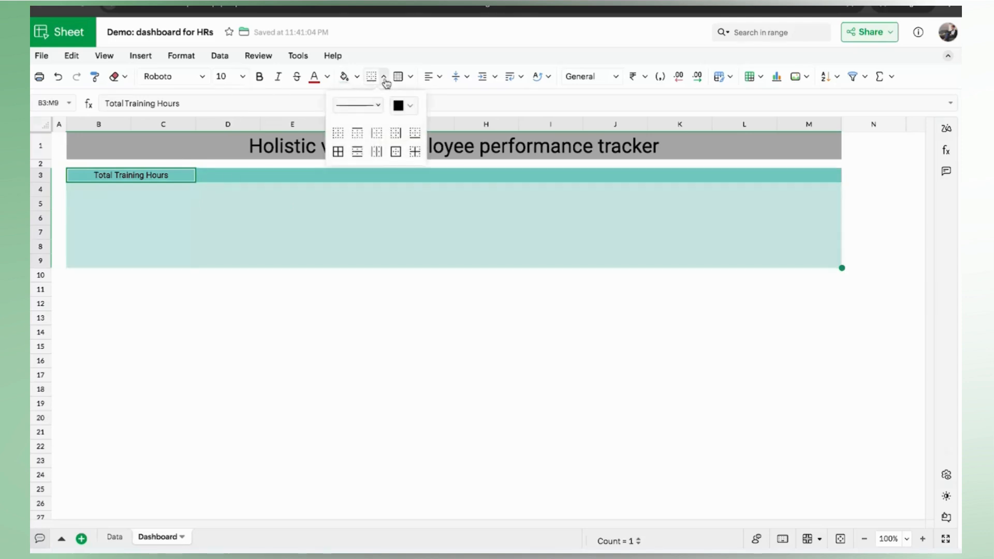
{"action": "left_click", "coordinate": [378, 107]}
{"action": "left_click", "coordinate": [370, 126]}
{"action": "left_click", "coordinate": [409, 105]}
{"action": "left_click", "coordinate": [406, 143]}
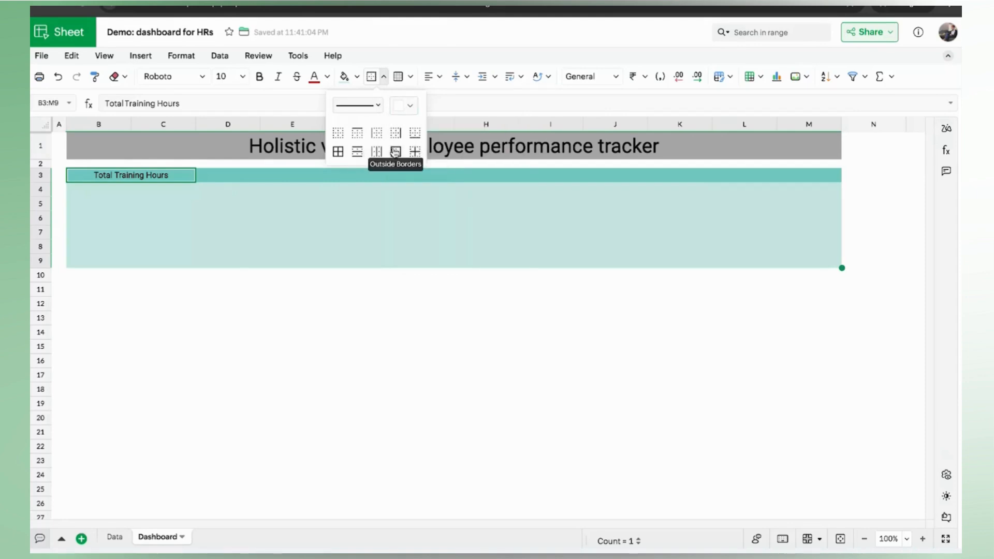
{"action": "left_click", "coordinate": [396, 152]}
Step: Apply the same white outside border separately around the cards D3:E9, B3:C9 and F3:G9
{"action": "left_click", "coordinate": [261, 222]}
{"action": "left_click", "coordinate": [217, 177]}
{"action": "left_click", "coordinate": [274, 228], "text": "shift"}
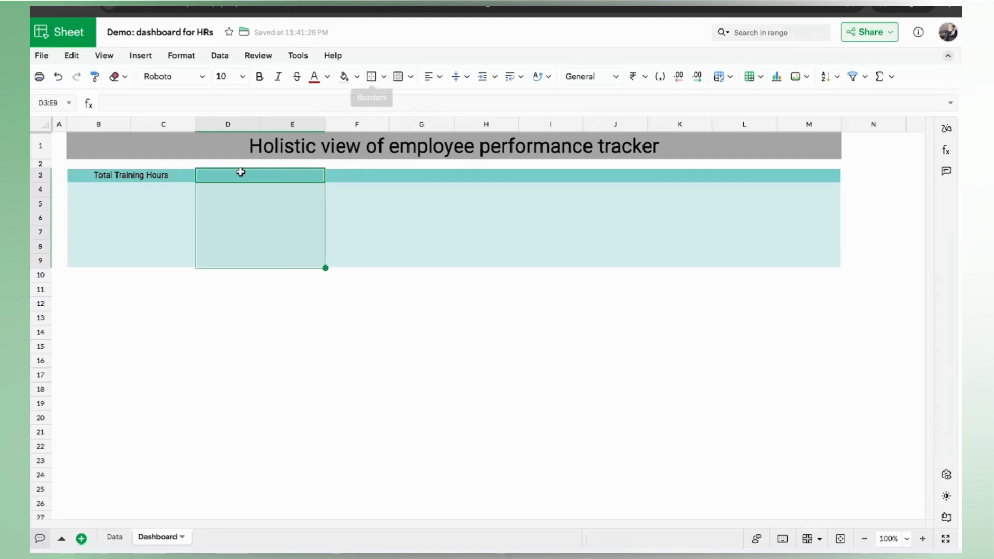
{"action": "left_click", "coordinate": [138, 178]}
{"action": "left_click", "coordinate": [150, 204], "text": "shift"}
{"action": "left_click", "coordinate": [372, 77]}
{"action": "left_click", "coordinate": [369, 176]}
{"action": "left_click", "coordinate": [379, 220], "text": "shift"}
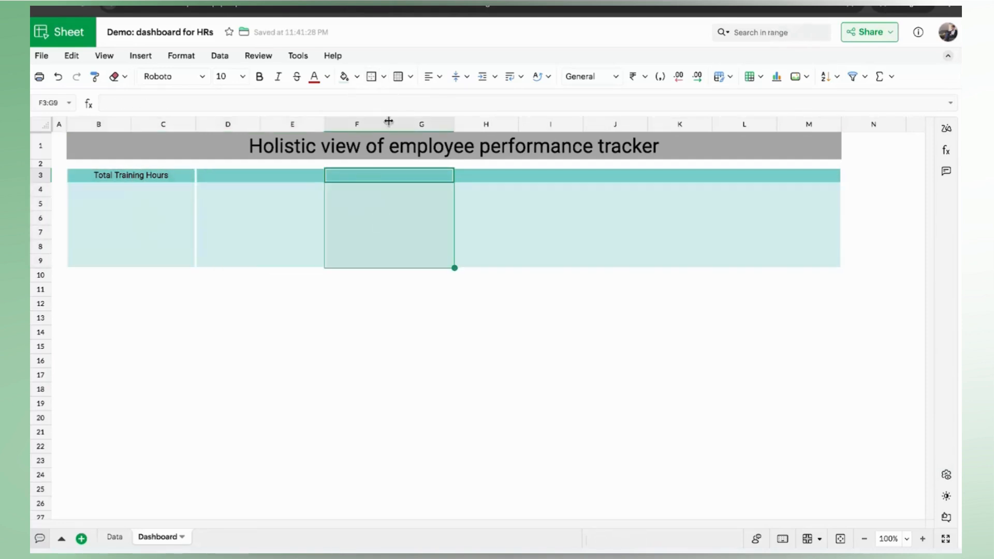
{"action": "left_click", "coordinate": [373, 78]}
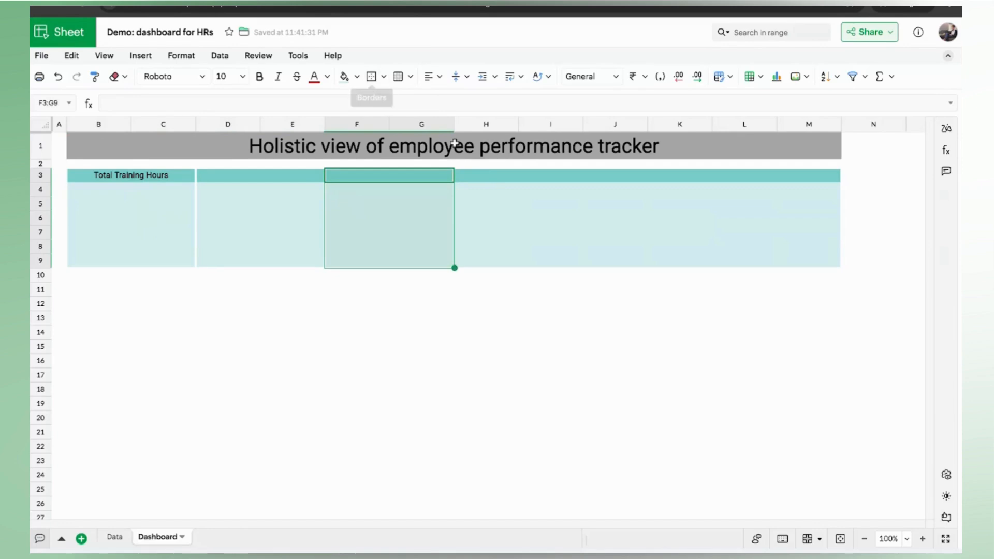
Step: Apply the same white outside border separately around the cards H3:I9, J3:K9 and L3:M9
{"action": "left_click", "coordinate": [488, 179]}
{"action": "left_click", "coordinate": [499, 212], "text": "shift"}
{"action": "left_click", "coordinate": [372, 77]}
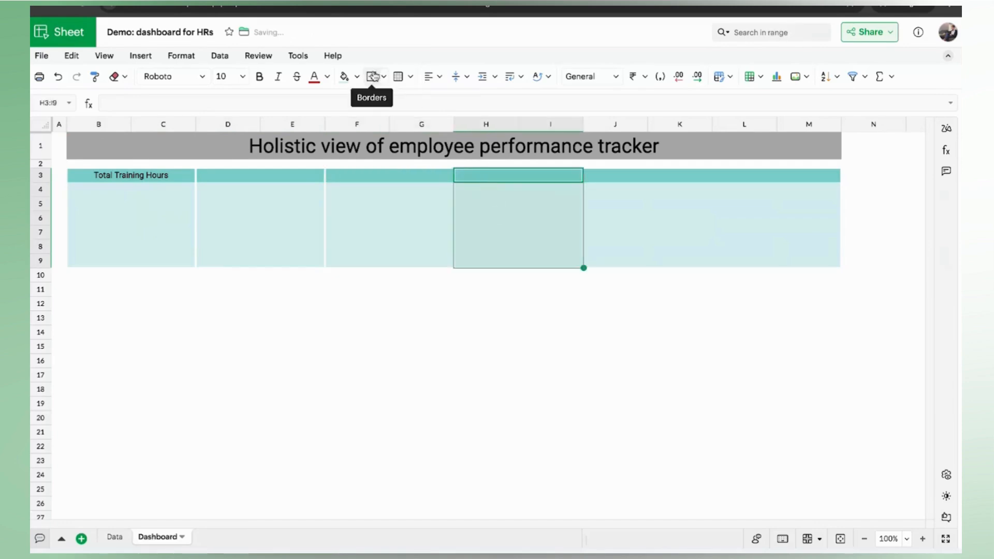
{"action": "left_click", "coordinate": [620, 172]}
{"action": "left_click", "coordinate": [621, 210], "text": "shift"}
{"action": "left_click", "coordinate": [371, 78]}
{"action": "left_click", "coordinate": [761, 181]}
{"action": "left_click", "coordinate": [761, 259], "text": "shift"}
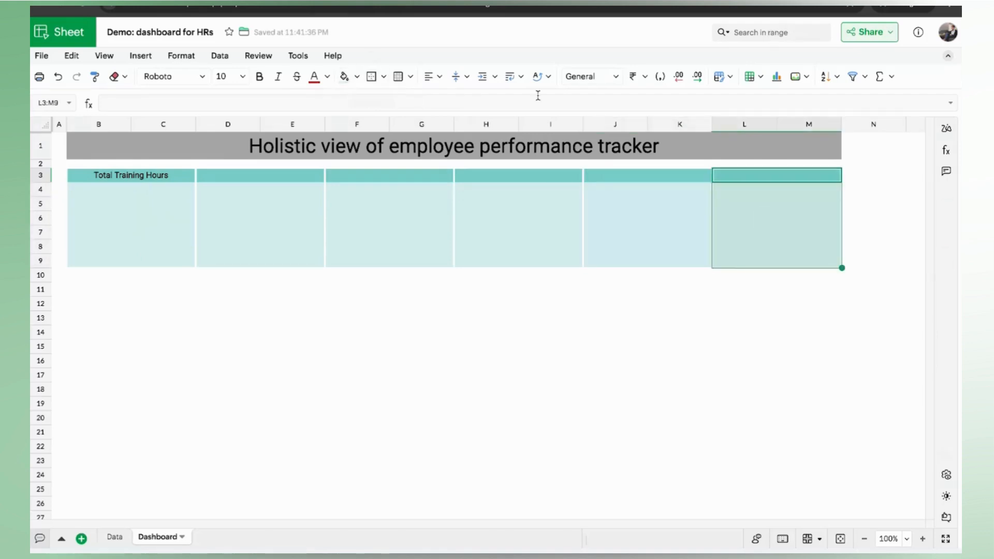
{"action": "left_click", "coordinate": [371, 78]}
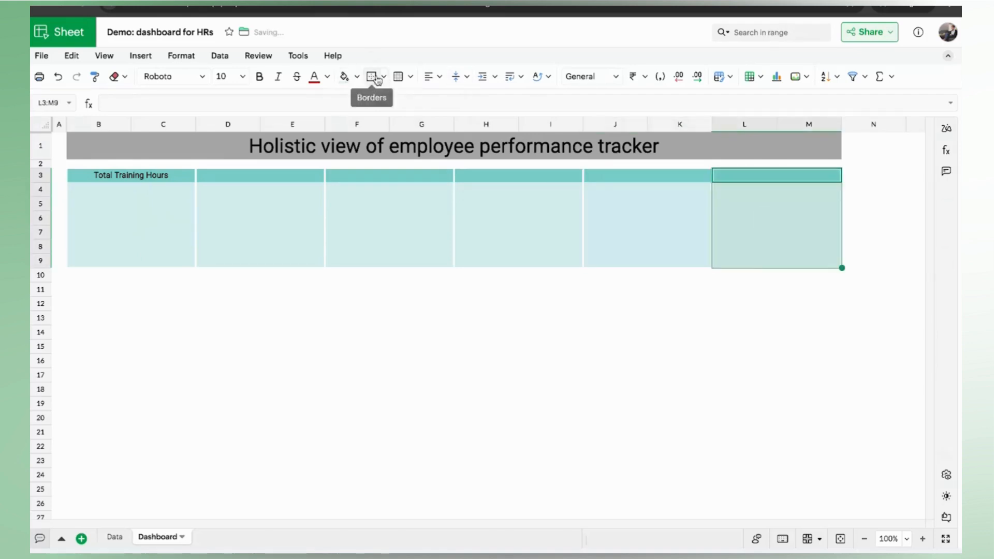
Step: Enter the card headings "Total Recruitment Cost" in D3 and "Total Salary" in F3
{"action": "double_click", "coordinate": [212, 177]}
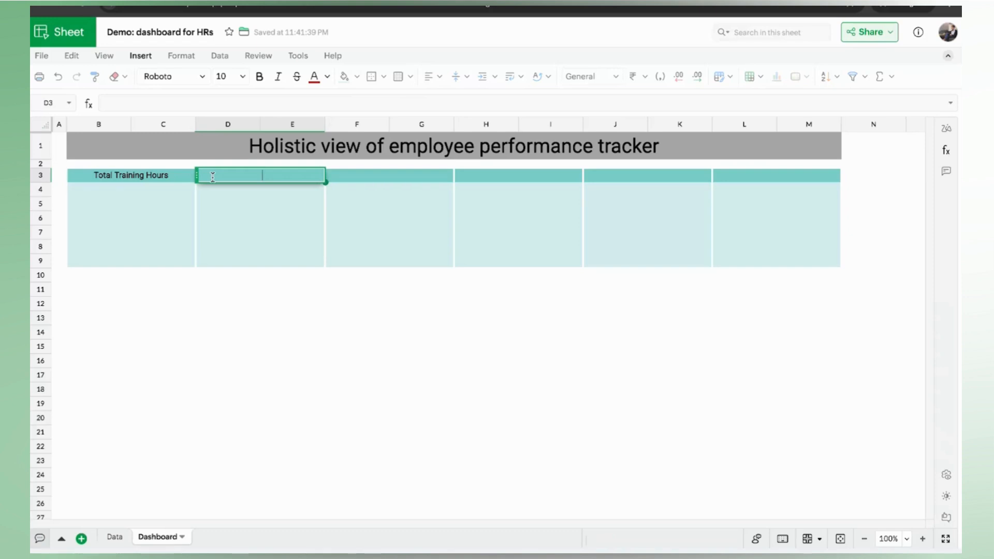
{"action": "type", "text": "Total Recruitment Cost"}
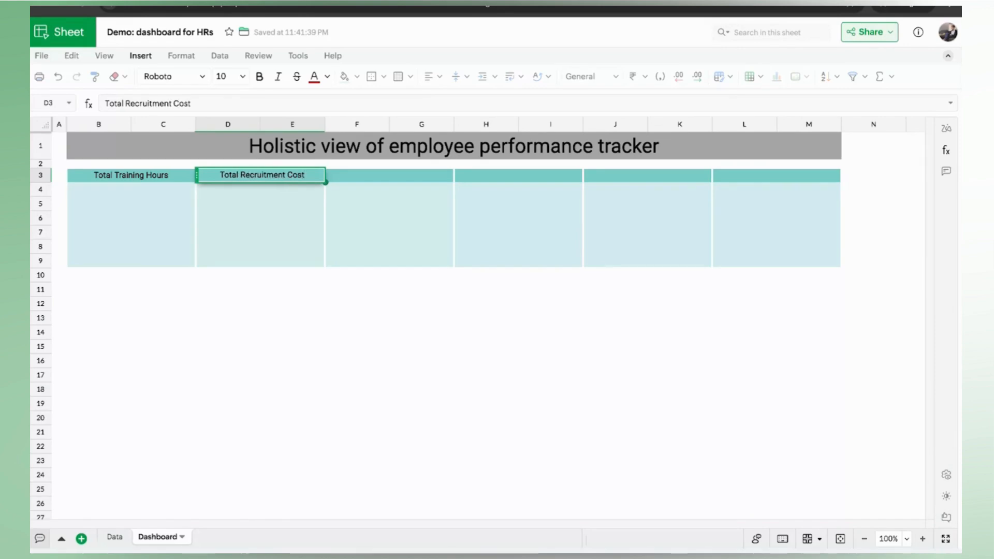
{"action": "left_click", "coordinate": [351, 178]}
{"action": "type", "text": "T"}
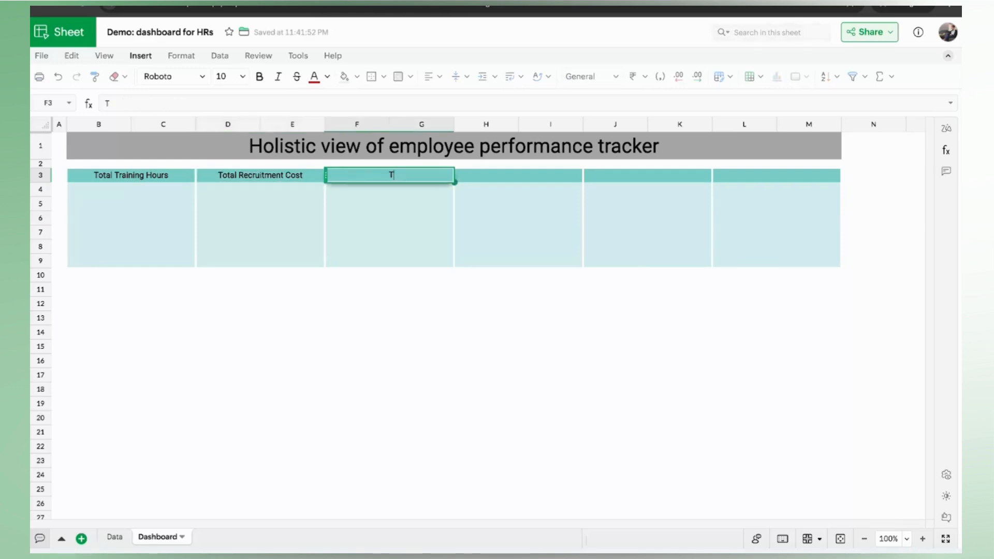
{"action": "type", "text": "tal Salary"}
{"action": "left_click", "coordinate": [511, 176]}
{"action": "double_click", "coordinate": [371, 174]}
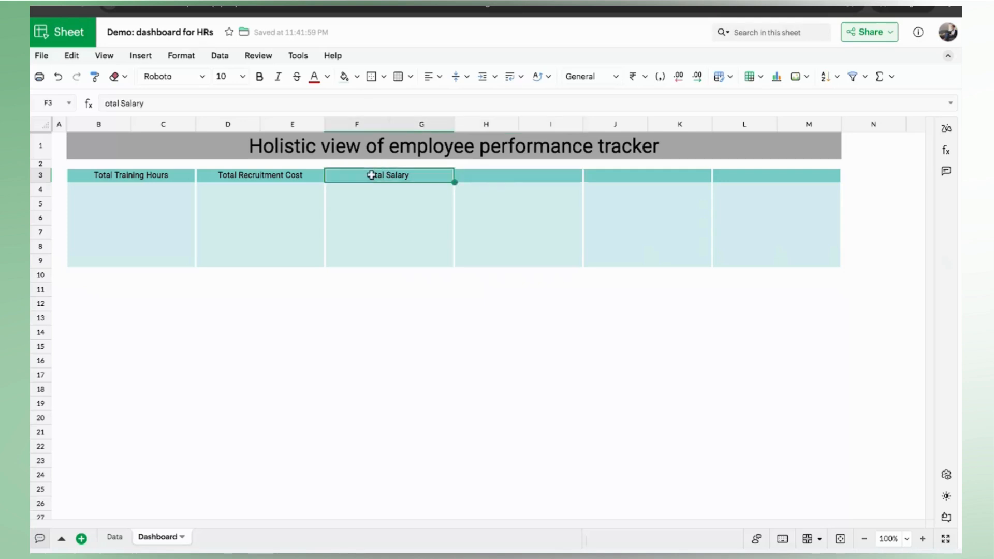
{"action": "type", "text": "T"}
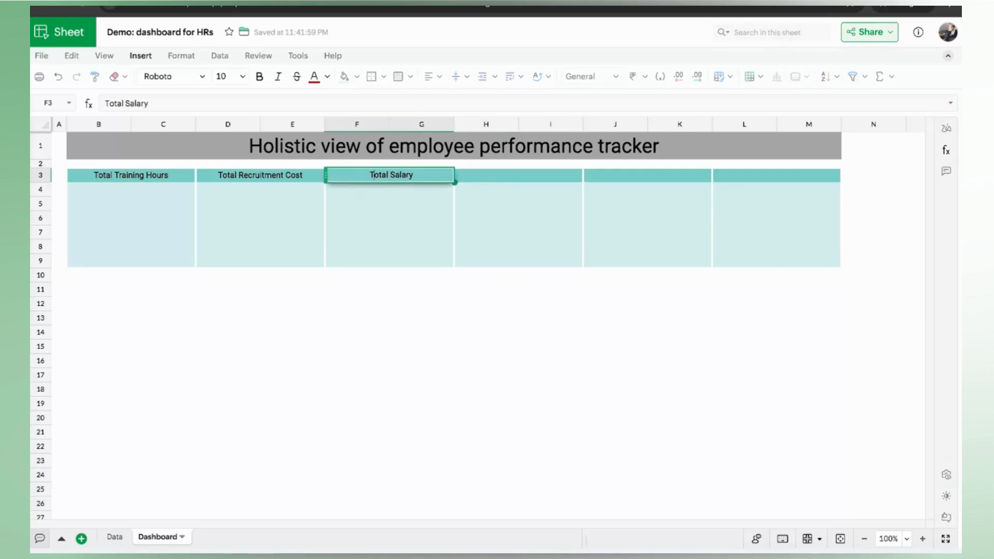
Step: Enter the card heading "Attendance Rate (%)" in H3
{"action": "left_click", "coordinate": [487, 177]}
{"action": "type", "text": "At"}
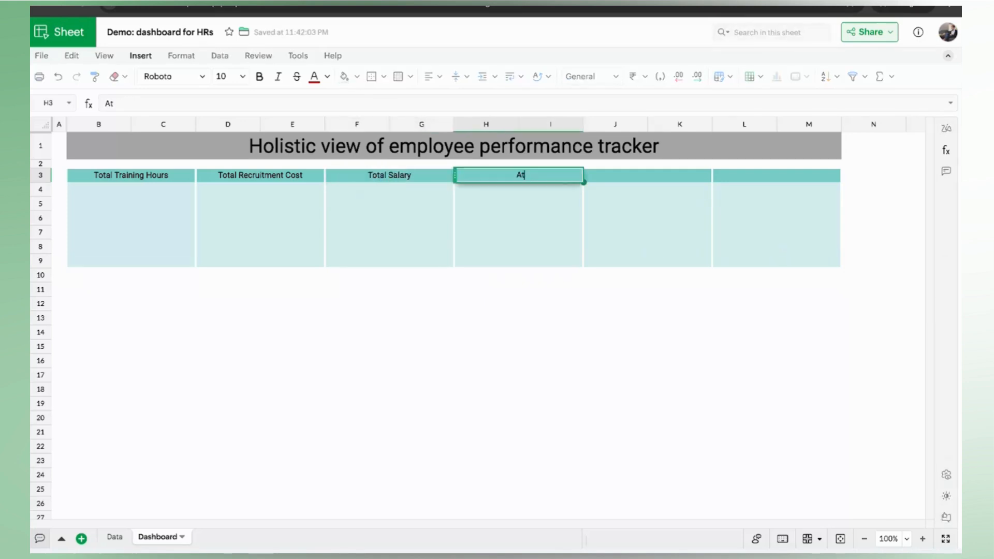
{"action": "type", "text": "tendance Rate (%)"}
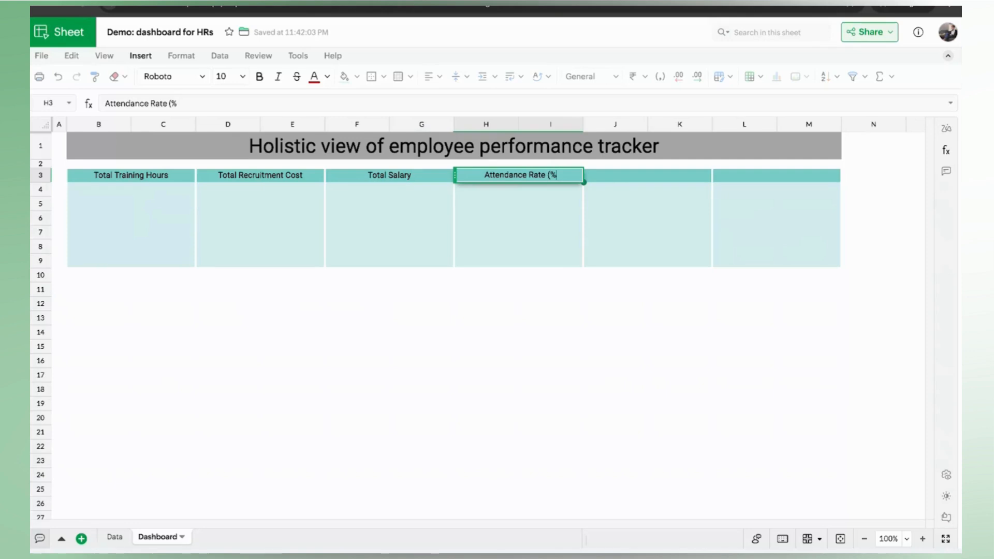
Step: Enter the card heading "Performance Score" in J3, correcting any misspelling
{"action": "left_click", "coordinate": [614, 178]}
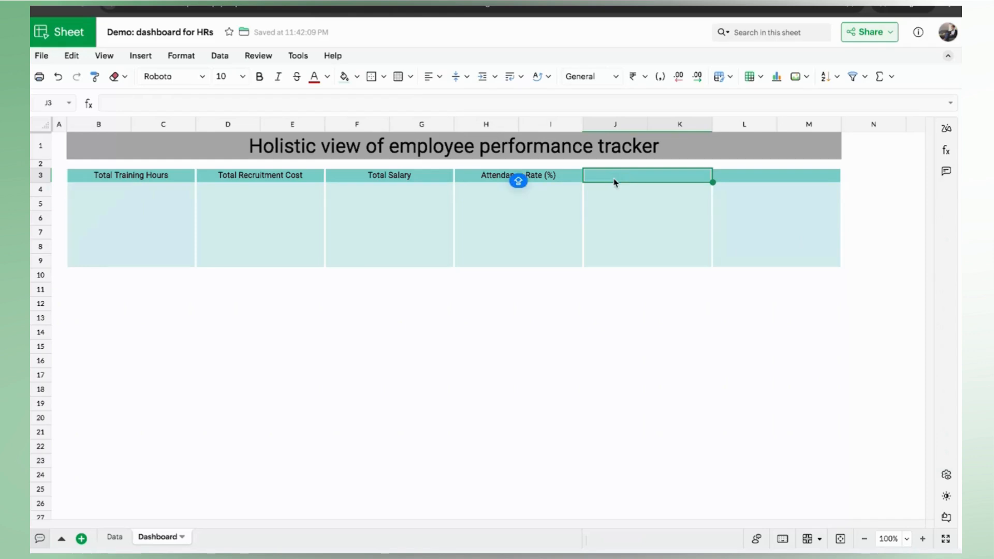
{"action": "type", "text": "Performance S"}
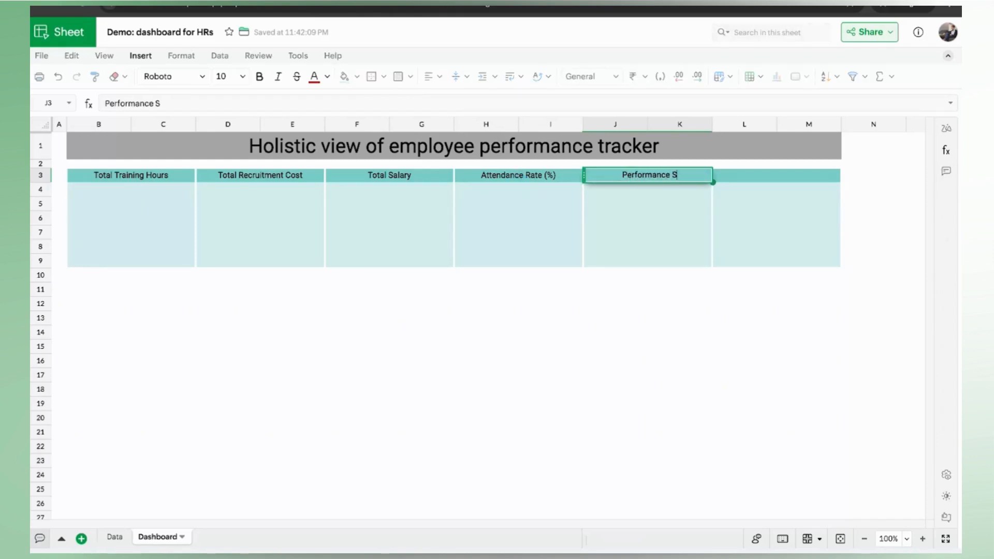
{"action": "type", "text": "coree"}
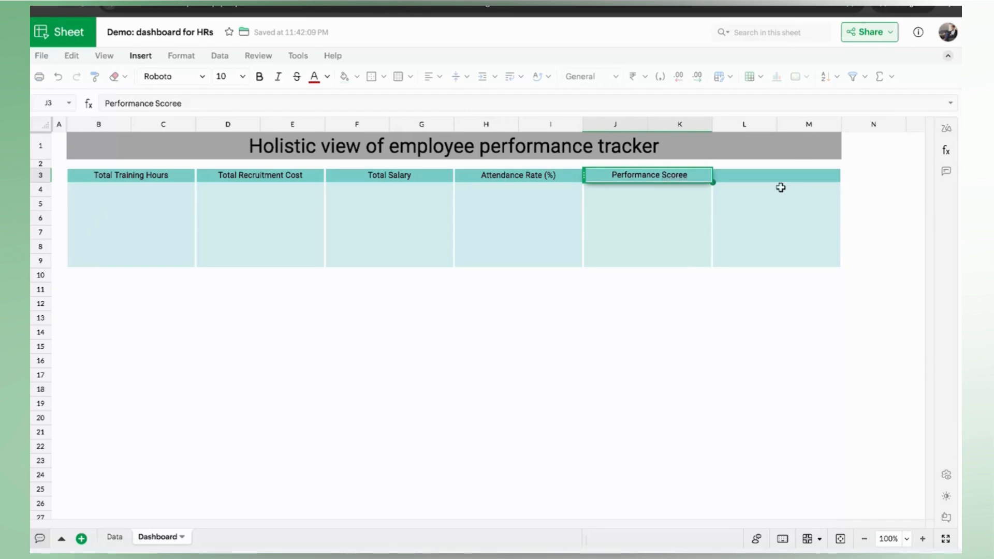
{"action": "left_click", "coordinate": [757, 175]}
{"action": "left_click", "coordinate": [677, 175]}
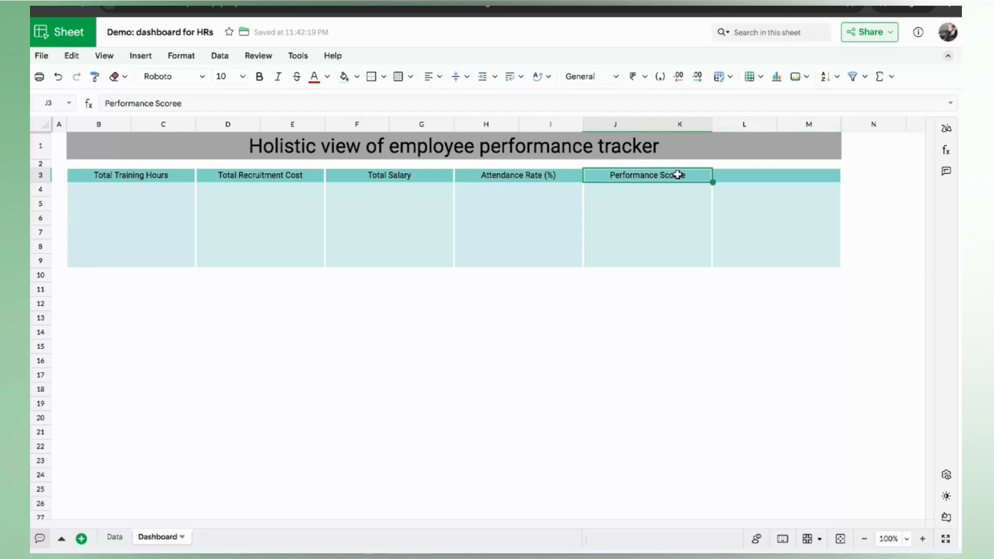
{"action": "double_click", "coordinate": [691, 179]}
{"action": "key", "text": "ctrl+a"}
{"action": "key", "text": "BackSpace"}
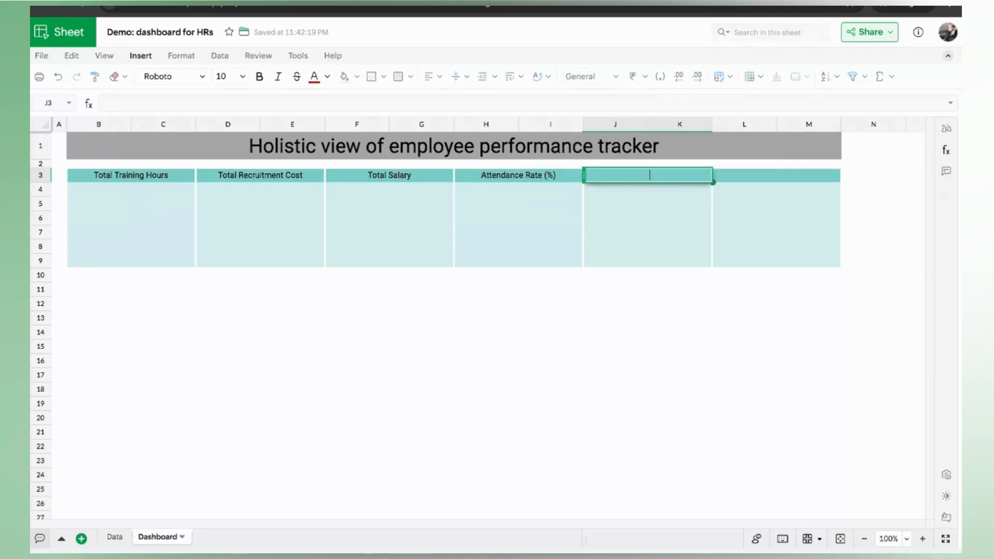
{"action": "key", "text": "ctrl+z"}
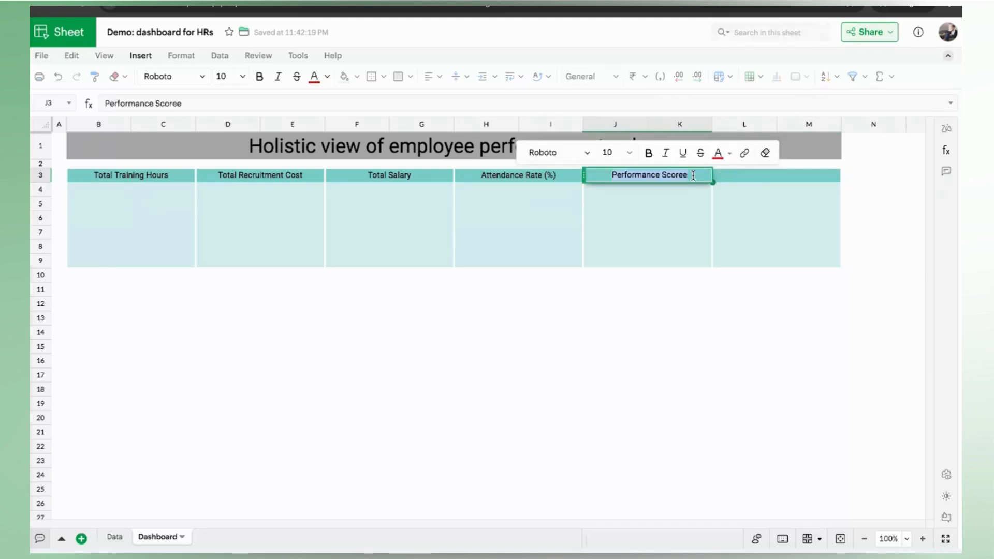
{"action": "left_click", "coordinate": [693, 175]}
{"action": "key", "text": "BackSpace"}
Step: Enter the card heading "Employee Satisfaction Score" in L3
{"action": "left_click", "coordinate": [724, 177]}
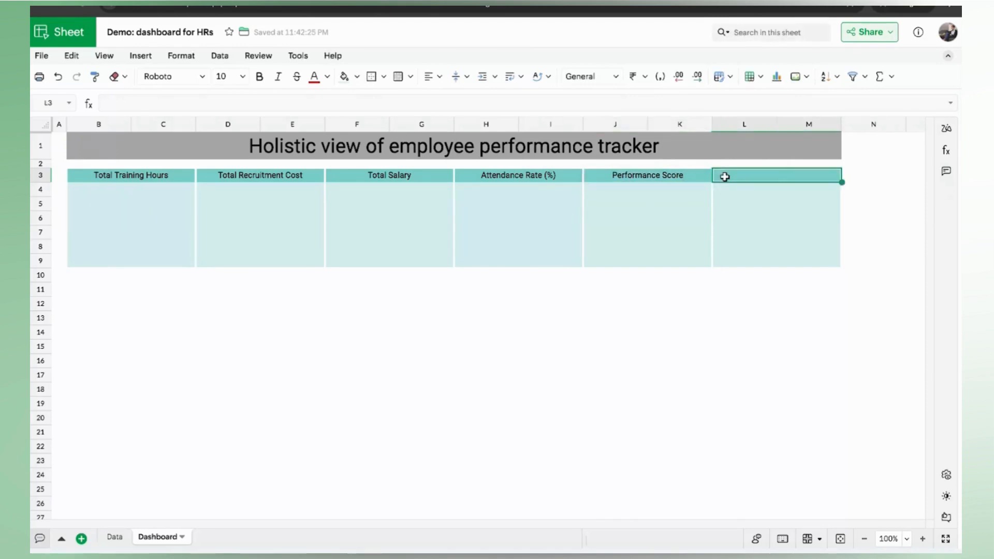
{"action": "type", "text": "Employ"}
{"action": "type", "text": "e"}
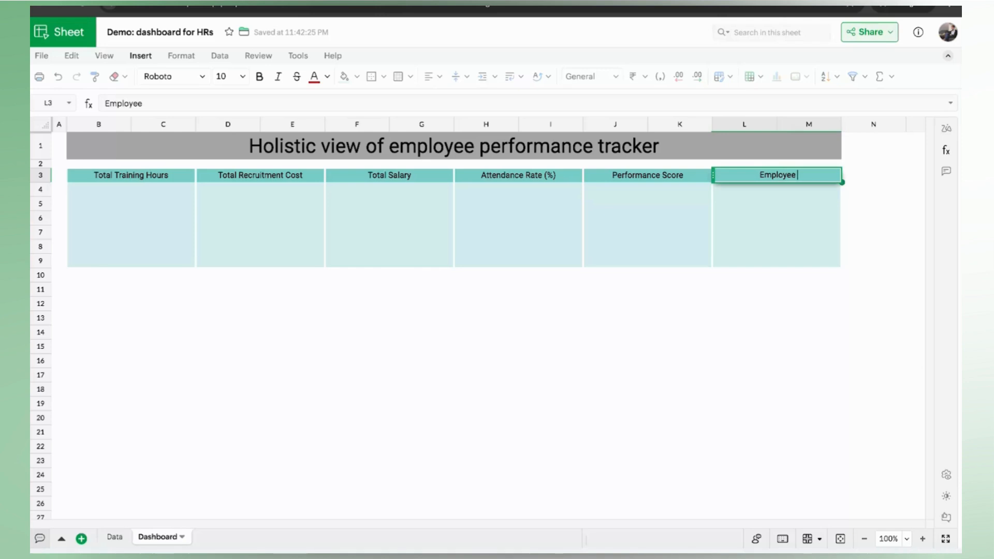
{"action": "type", "text": " Satisfacti"}
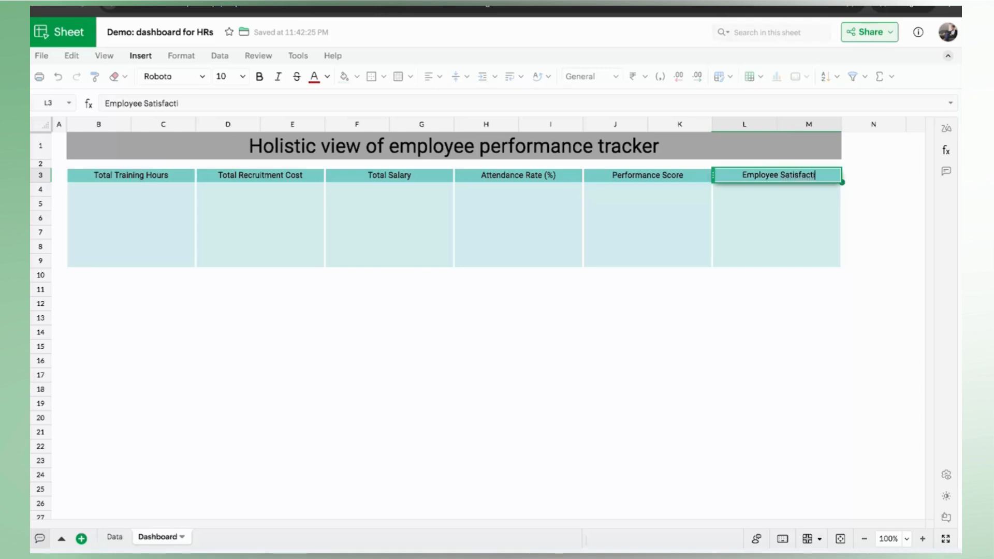
{"action": "type", "text": "on Score"}
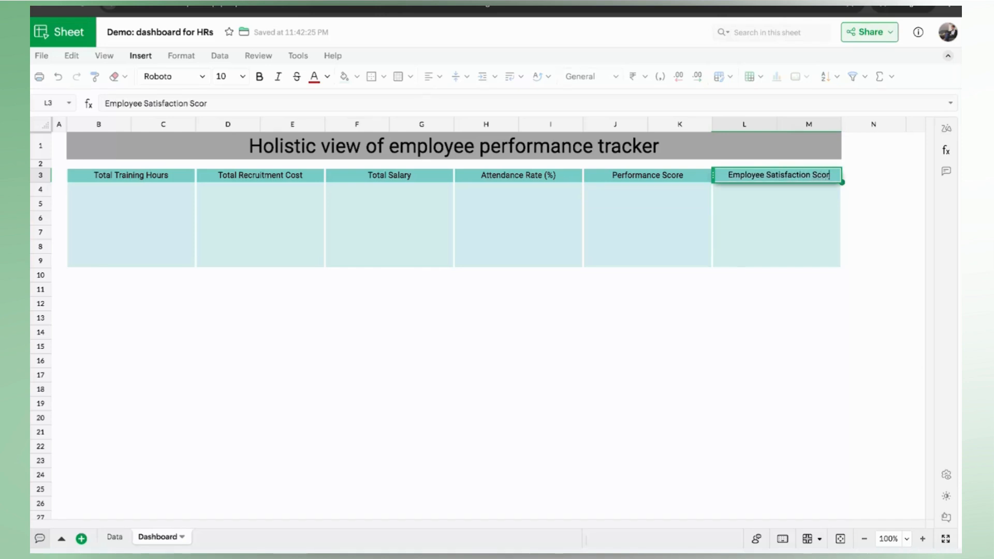
{"action": "key", "text": "Return"}
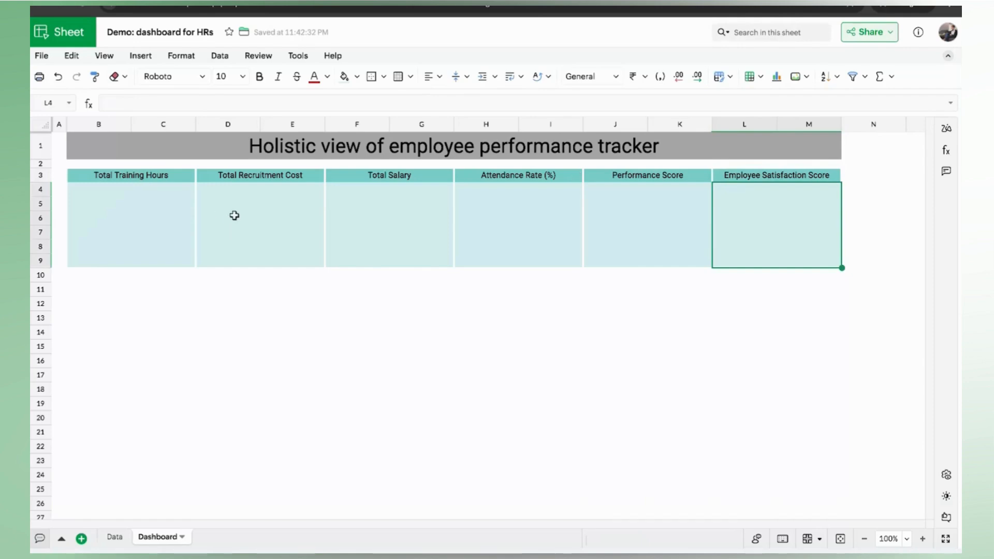
Step: Fill the "Total Recruitment Cost" header with the 40% lighten green #86d7b5 and its card body with a paler tint of that green
{"action": "left_click", "coordinate": [223, 175]}
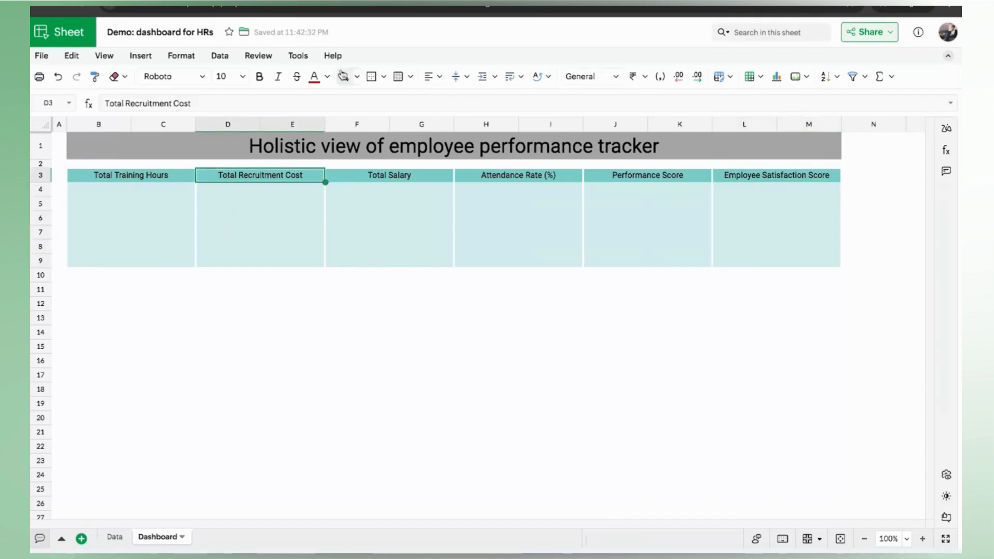
{"action": "left_click", "coordinate": [356, 77]}
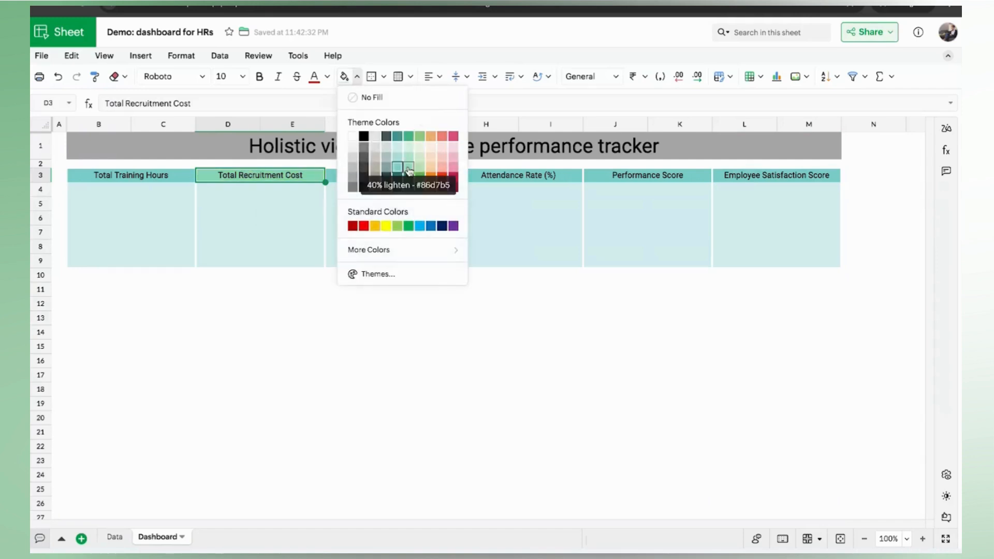
{"action": "left_click", "coordinate": [409, 171]}
{"action": "left_click", "coordinate": [317, 195]}
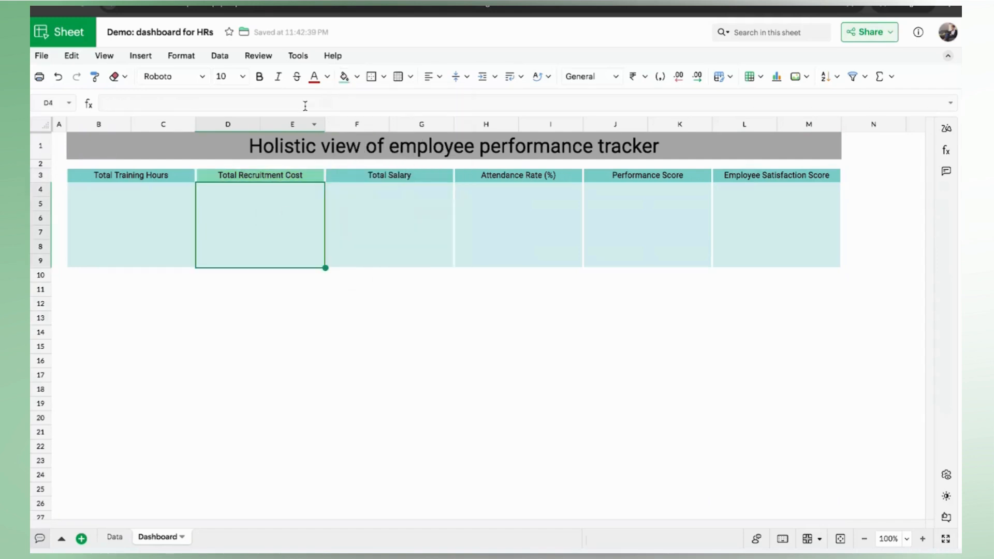
{"action": "left_click", "coordinate": [356, 76]}
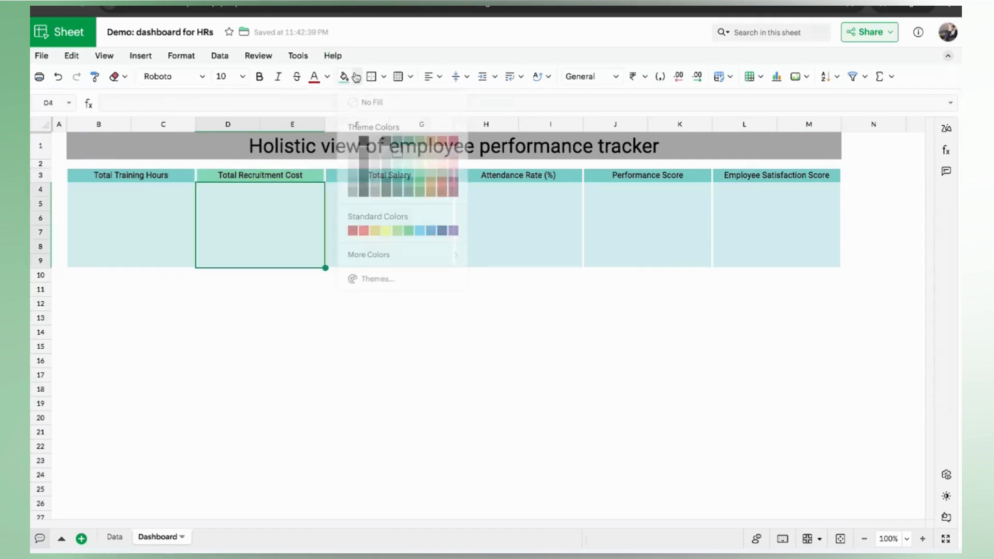
{"action": "left_click", "coordinate": [409, 151]}
Step: Fill the "Total Salary" header with the 40% lighten light green #bce1b2 and its card body with a paler tint of that green
{"action": "left_click", "coordinate": [349, 176]}
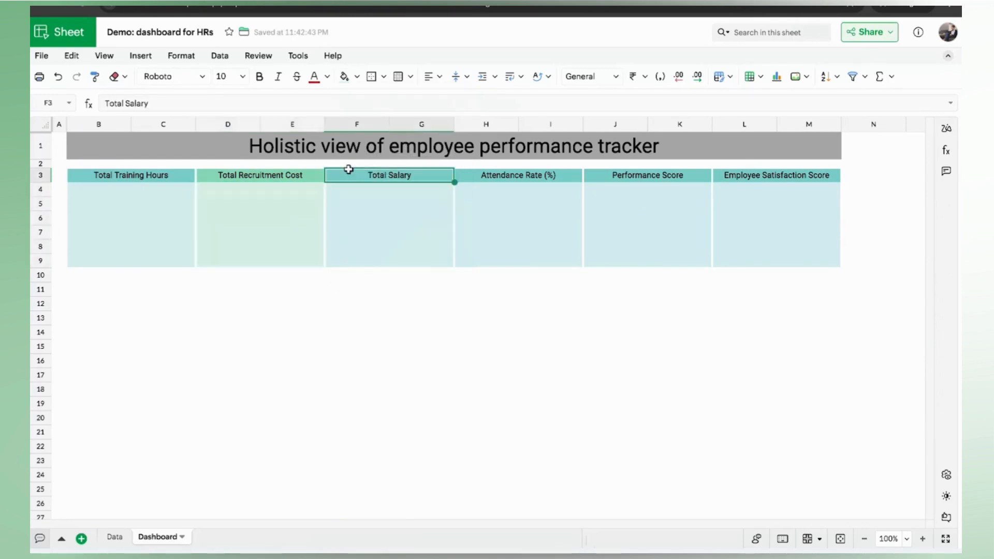
{"action": "left_click", "coordinate": [357, 77]}
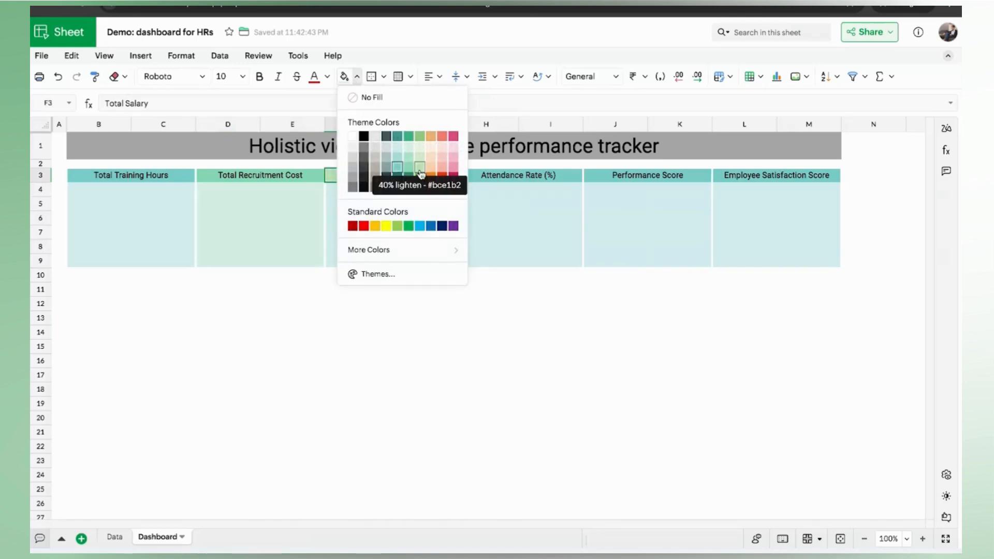
{"action": "left_click", "coordinate": [420, 168]}
{"action": "left_click", "coordinate": [357, 77]}
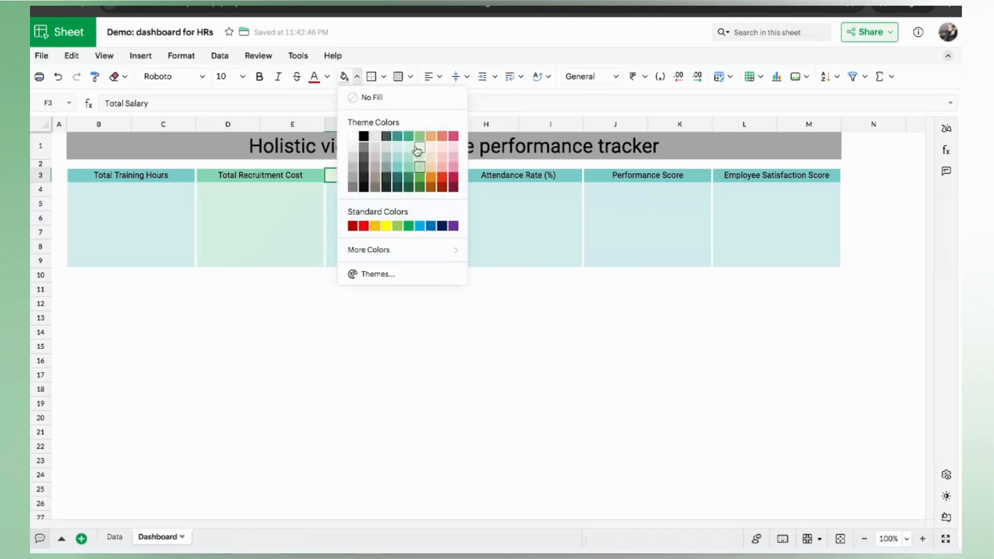
{"action": "left_click", "coordinate": [417, 149]}
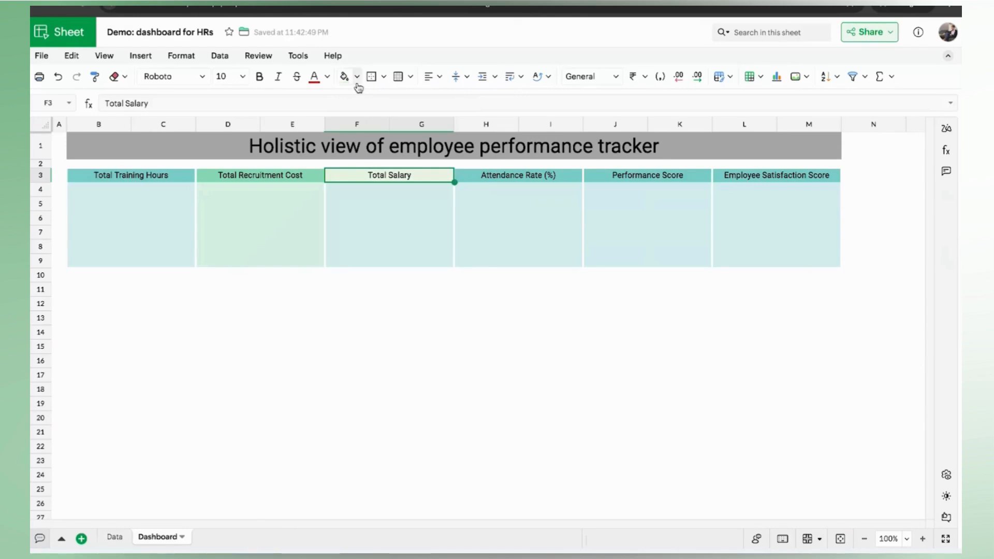
{"action": "left_click", "coordinate": [357, 77]}
{"action": "left_click", "coordinate": [418, 165]}
{"action": "left_click", "coordinate": [371, 217]}
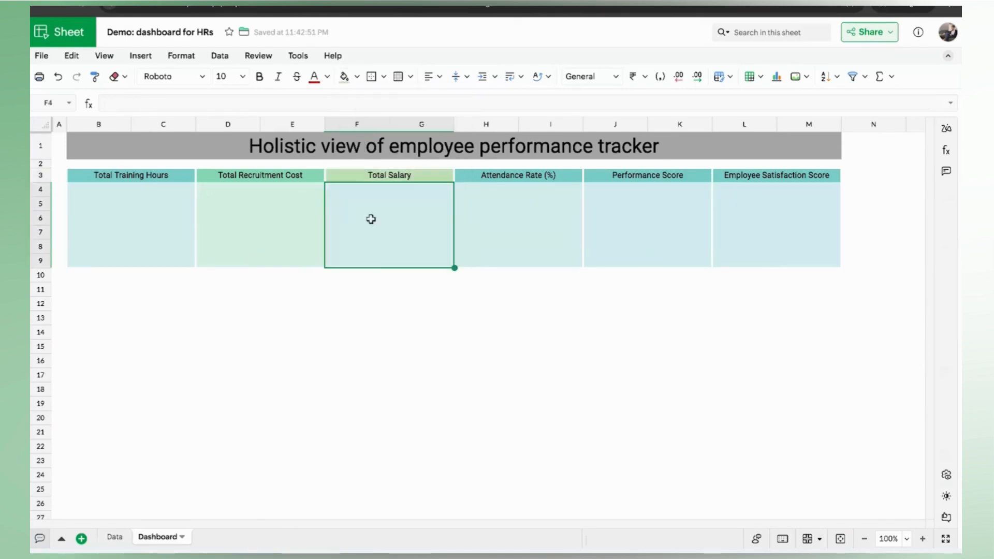
{"action": "left_click", "coordinate": [358, 77]}
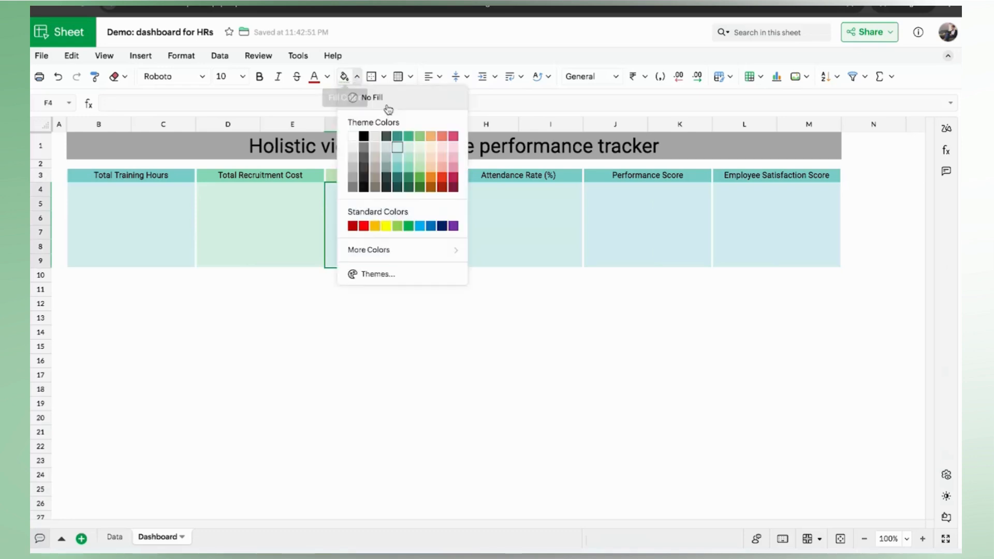
{"action": "left_click", "coordinate": [420, 149]}
Step: Fill the "Attendance Rate (%)" header with 40% lighten orange #f9d1a8 and its card body with 80% lighten orange #fdf0e2
{"action": "left_click", "coordinate": [471, 178]}
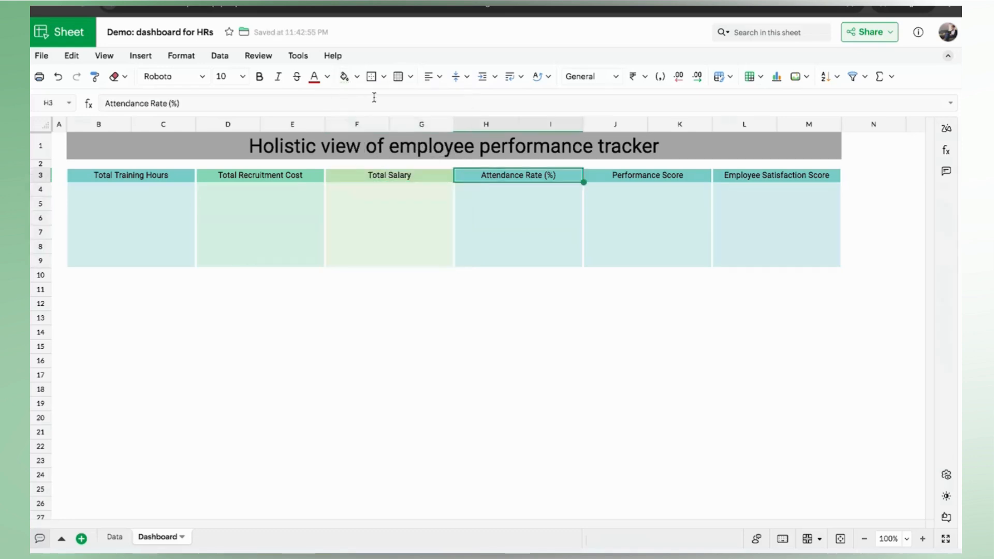
{"action": "left_click", "coordinate": [358, 77]}
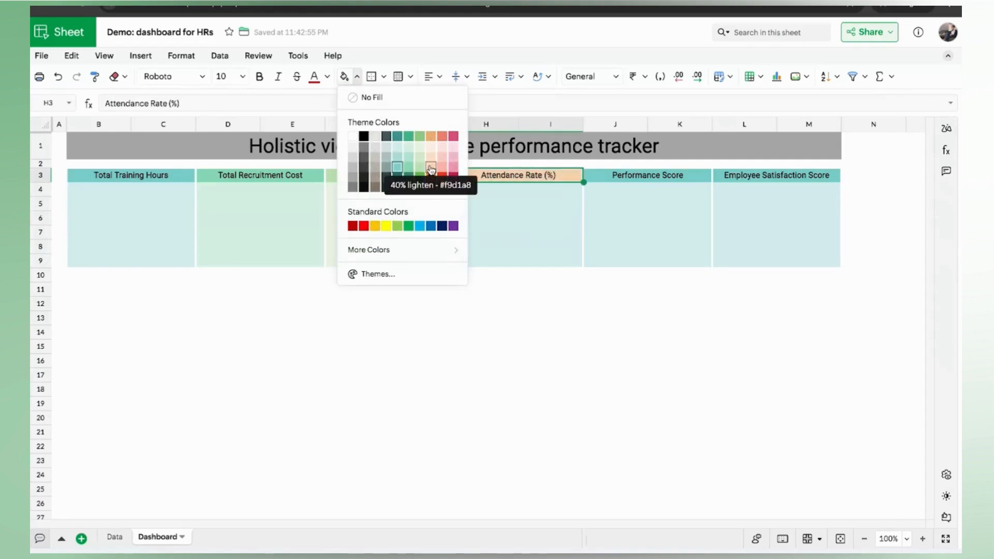
{"action": "left_click", "coordinate": [431, 170]}
{"action": "left_click", "coordinate": [488, 220]}
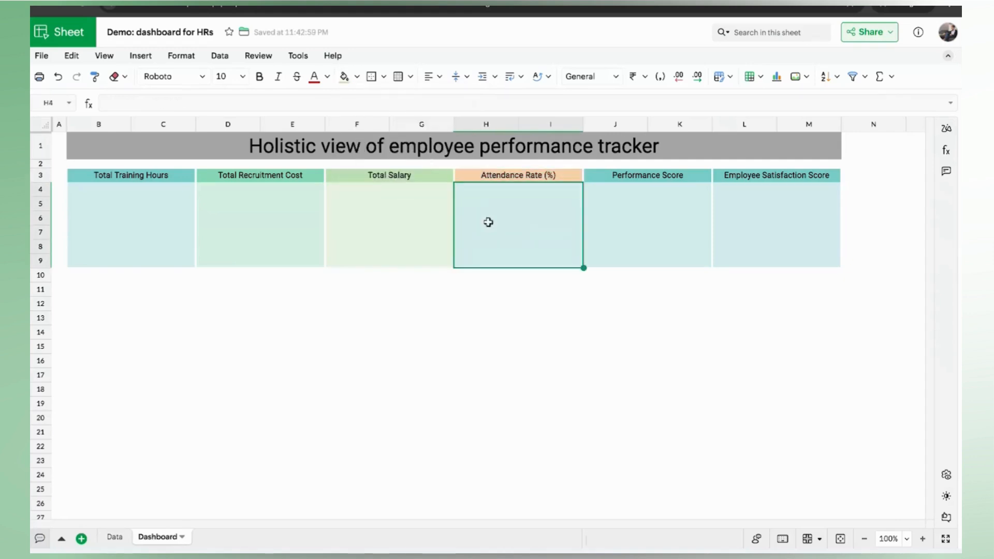
{"action": "left_click", "coordinate": [357, 77]}
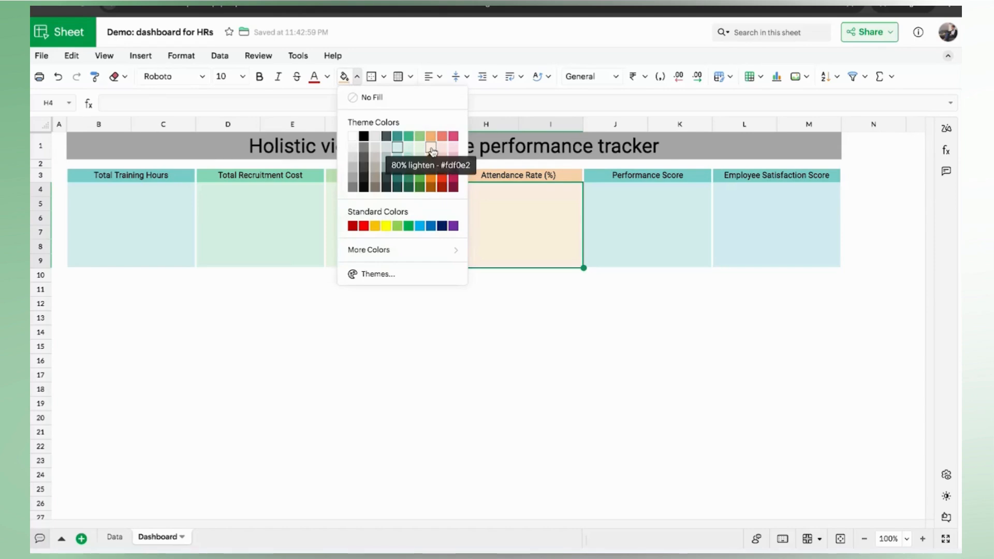
{"action": "left_click", "coordinate": [431, 149]}
Step: Fill the "Performance Score" header with 40% lighten coral #f8b2a6 and its card body with 80% lighten coral #fde5e1
{"action": "left_click", "coordinate": [595, 177]}
{"action": "left_click", "coordinate": [360, 78]}
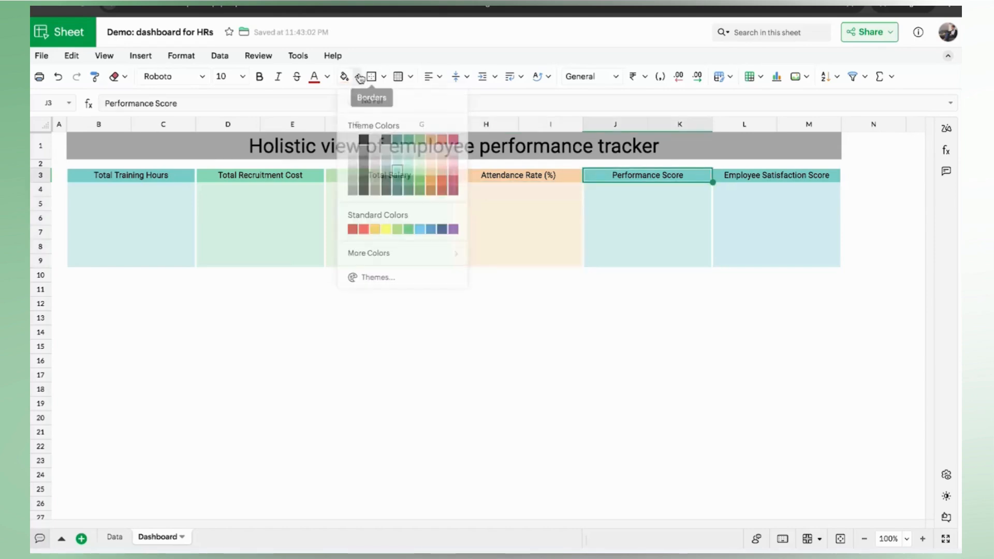
{"action": "left_click", "coordinate": [439, 169]}
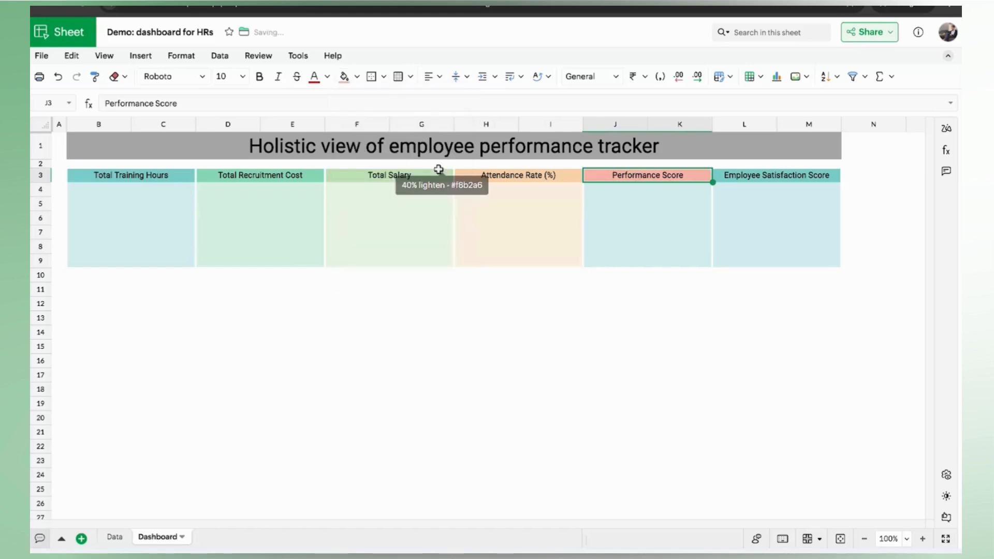
{"action": "left_click", "coordinate": [606, 215]}
{"action": "left_click", "coordinate": [358, 77]}
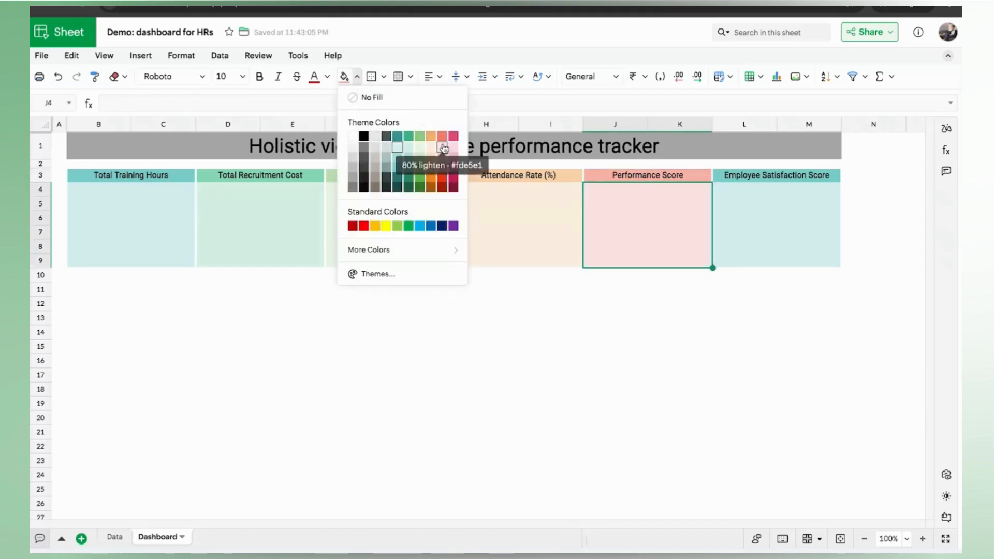
{"action": "left_click", "coordinate": [442, 149]}
Step: Fill the "Employee Satisfaction Score" header with 40% lighten pink #eb95b2 and its card body with a paler tint of that pink
{"action": "left_click", "coordinate": [732, 180]}
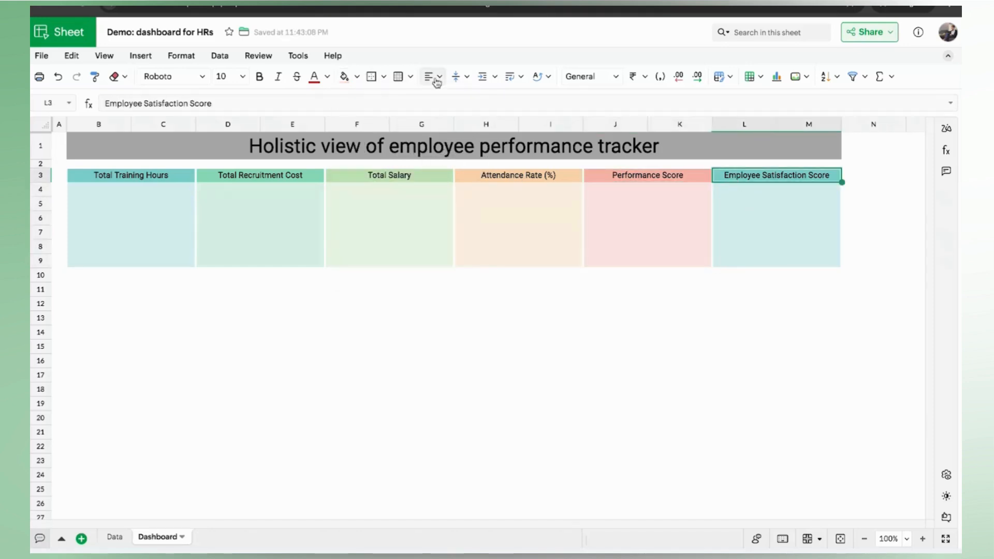
{"action": "left_click", "coordinate": [357, 76]}
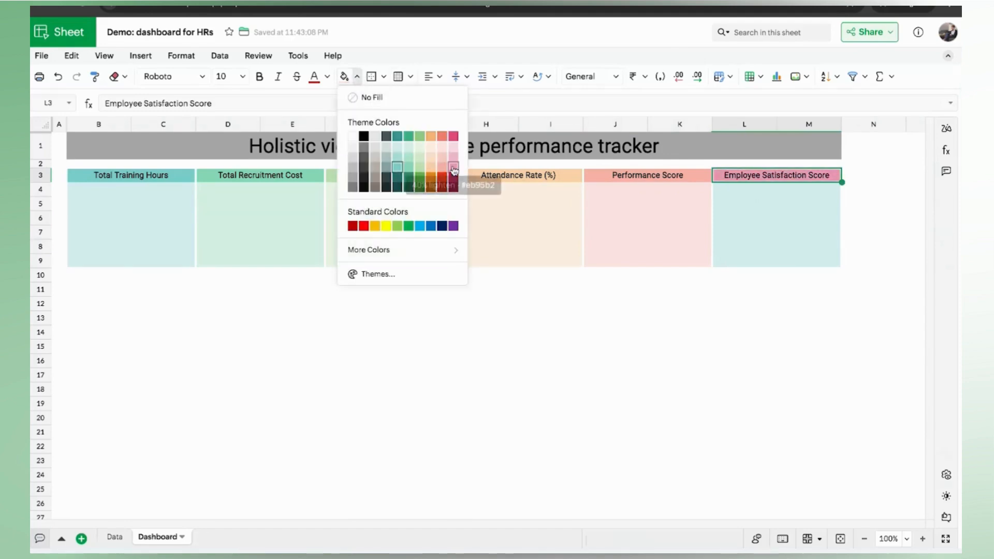
{"action": "left_click", "coordinate": [453, 158]}
{"action": "left_click", "coordinate": [759, 242]}
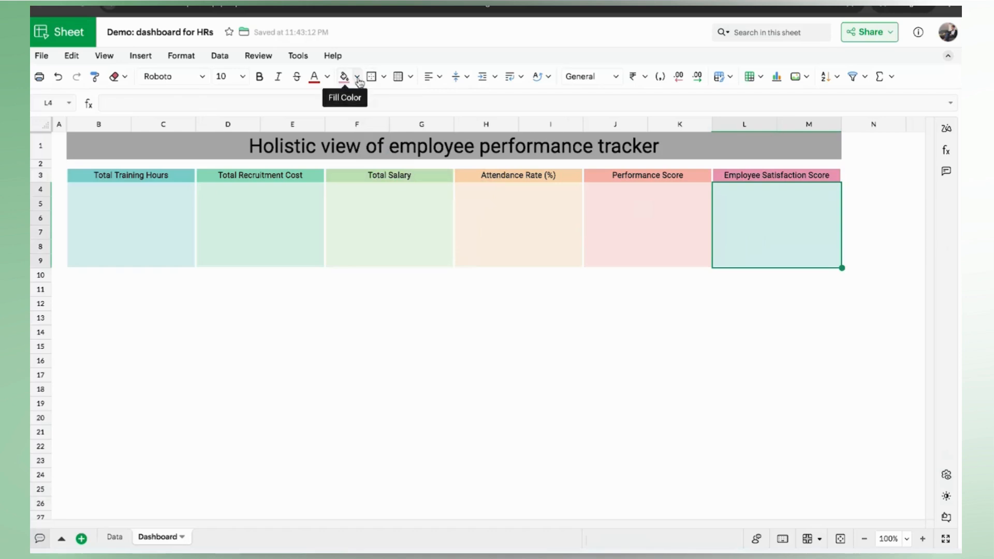
{"action": "left_click", "coordinate": [357, 76]}
{"action": "left_click", "coordinate": [454, 149]}
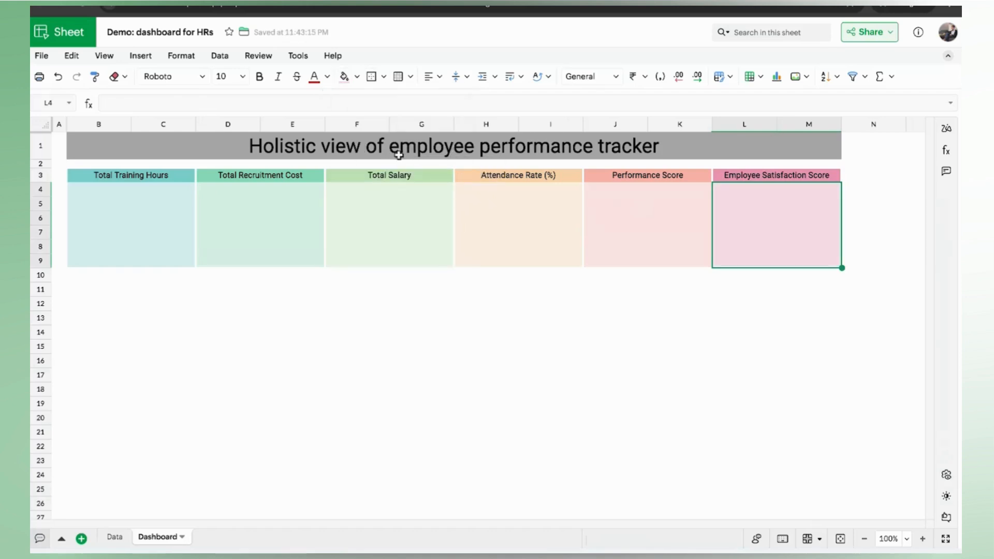
Step: In the "Total Training Hours" card body, enter a SUM formula over the Data sheet's Training Hours column, =SUM(Data.H:H)
{"action": "left_click", "coordinate": [171, 225]}
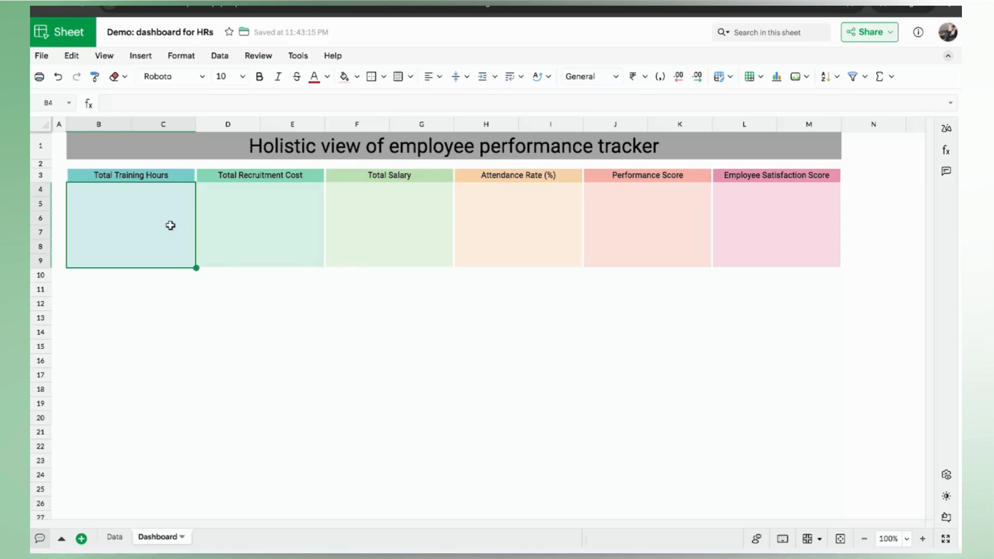
{"action": "type", "text": "=sum"}
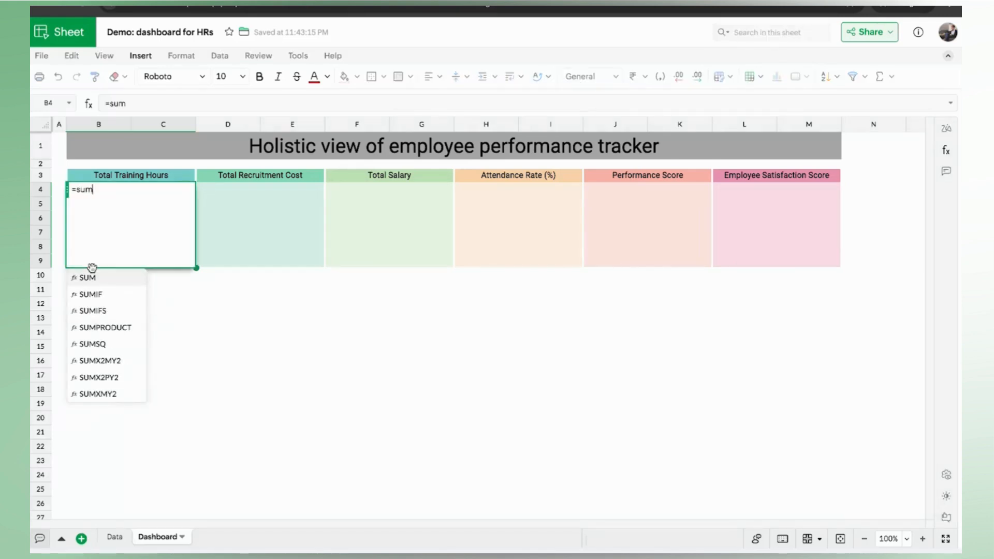
{"action": "left_click", "coordinate": [93, 280]}
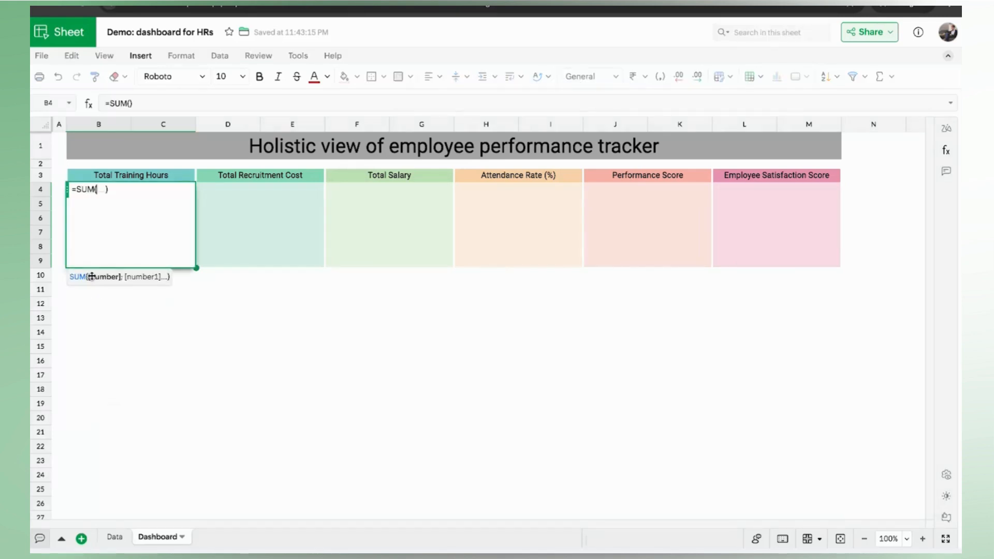
{"action": "left_click", "coordinate": [114, 538]}
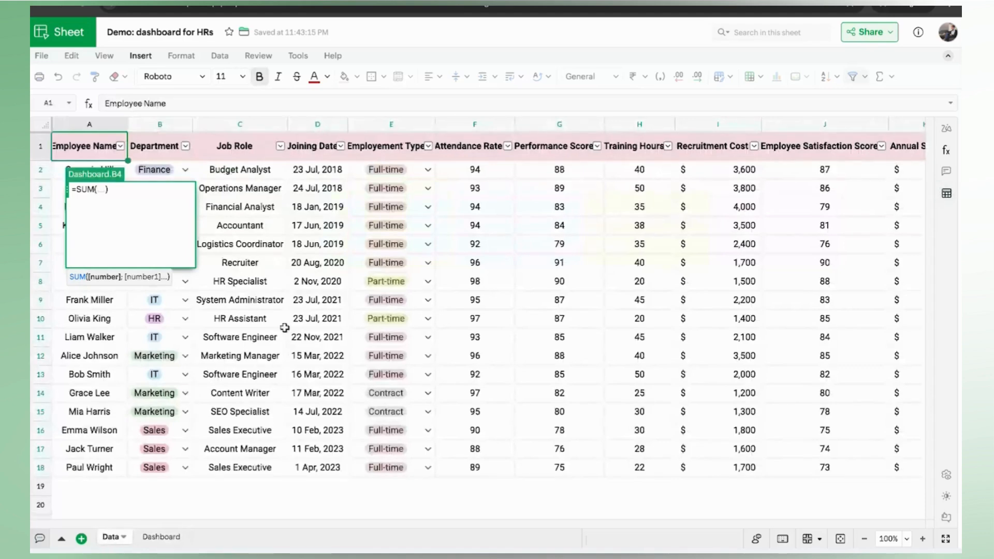
{"action": "left_click", "coordinate": [622, 127]}
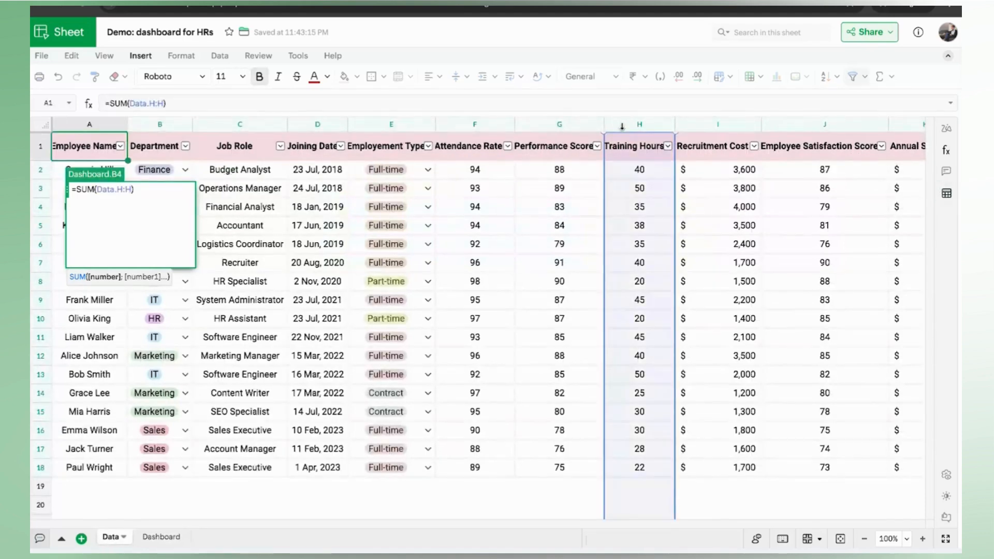
{"action": "key", "text": "Return"}
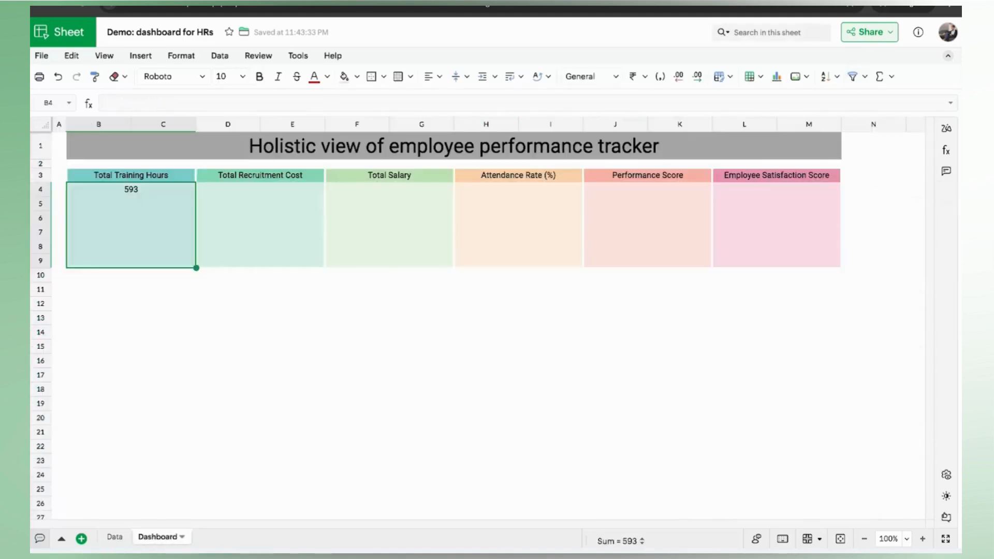
Step: In the "Total Recruitment Cost" card body, enter a SUM formula over the Data sheet's entire Recruitment Cost column
{"action": "left_click", "coordinate": [259, 235]}
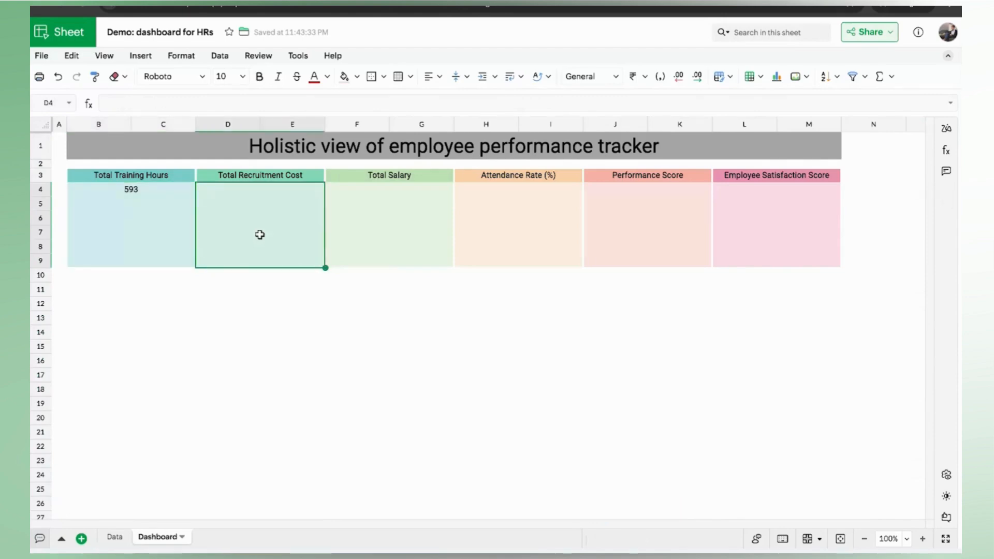
{"action": "type", "text": "=SUM"}
{"action": "left_click", "coordinate": [231, 278]}
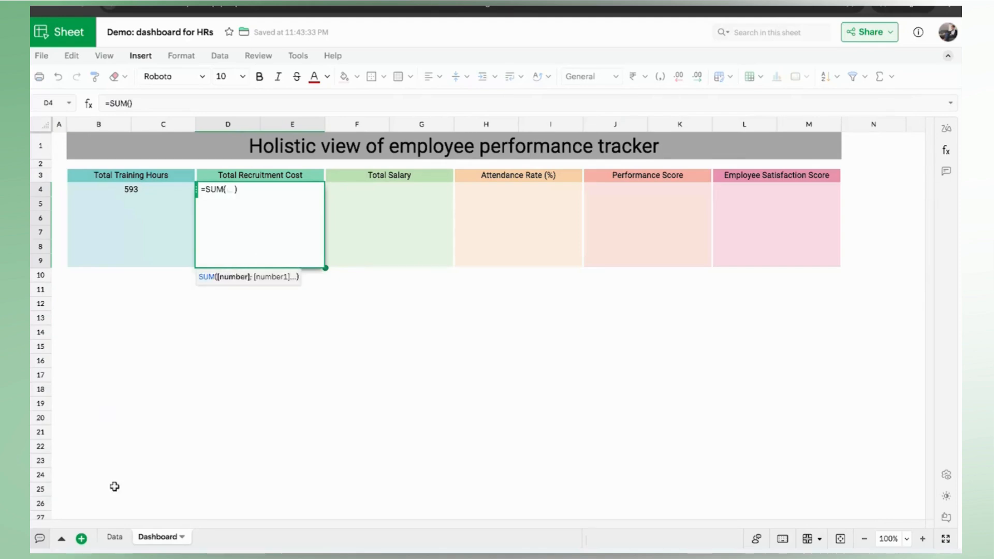
{"action": "left_click", "coordinate": [115, 537]}
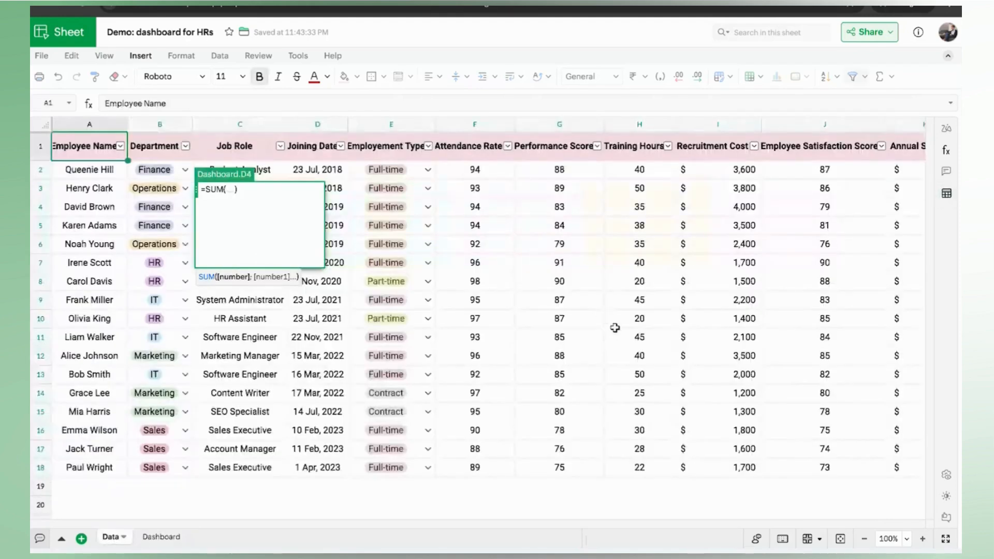
{"action": "left_click", "coordinate": [690, 128]}
{"action": "key", "text": "Return"}
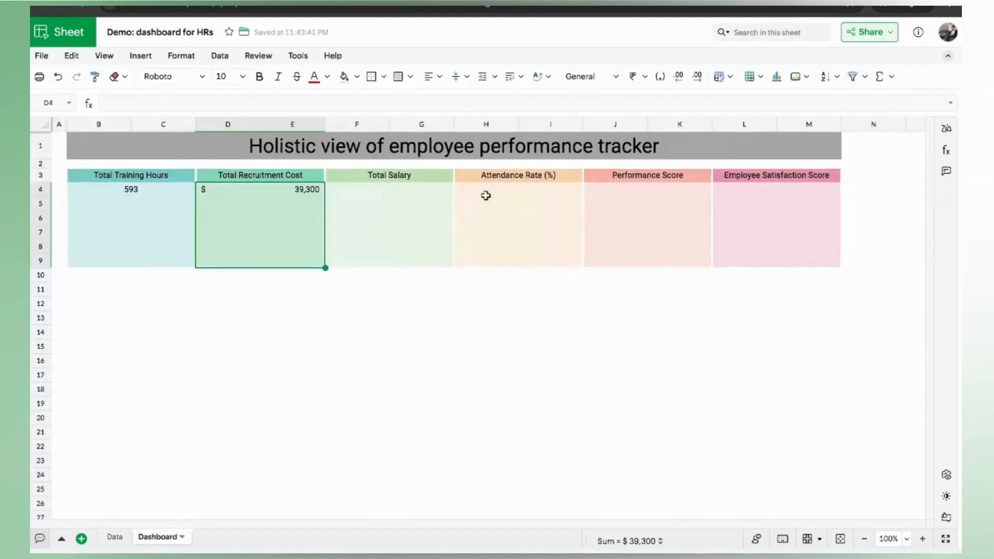
Step: In the "Total Salary" card body, enter a SUM formula over the Data sheet's Annual Salary column, =SUM(Data.K:K)
{"action": "left_click", "coordinate": [371, 221]}
{"action": "type", "text": "=su"}
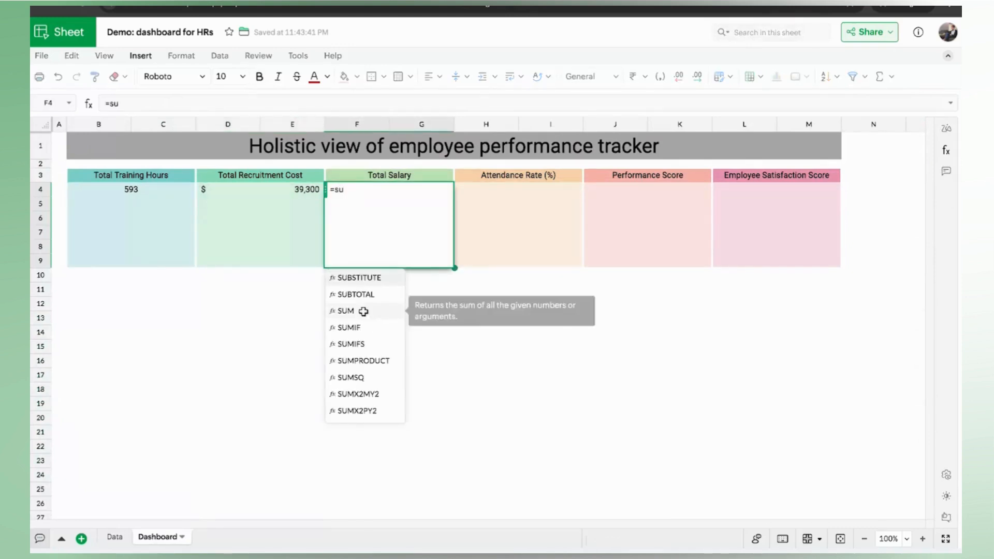
{"action": "left_click", "coordinate": [364, 313]}
{"action": "left_click", "coordinate": [114, 536]}
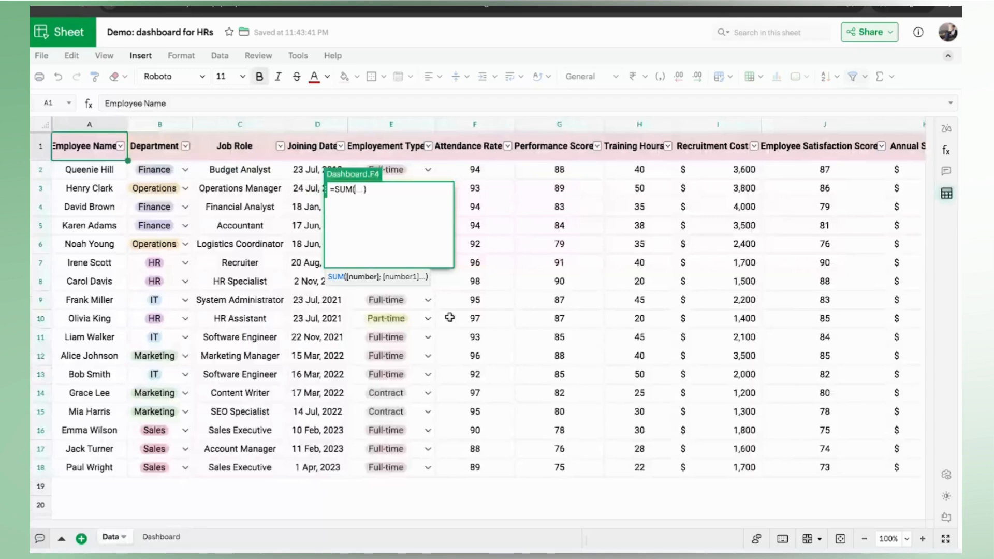
{"action": "left_click", "coordinate": [807, 125]}
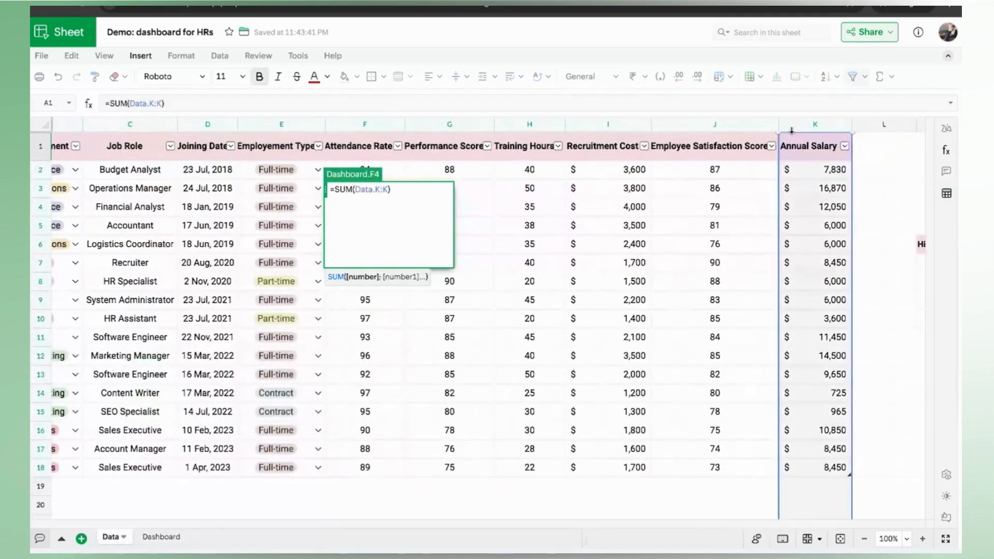
{"action": "key", "text": "Return"}
Step: In the "Attendance Rate (%)" card body, enter an AVERAGE formula over the Data sheet's Attendance Rate column, =AVERAGE(Data.F:F)
{"action": "left_click", "coordinate": [531, 199]}
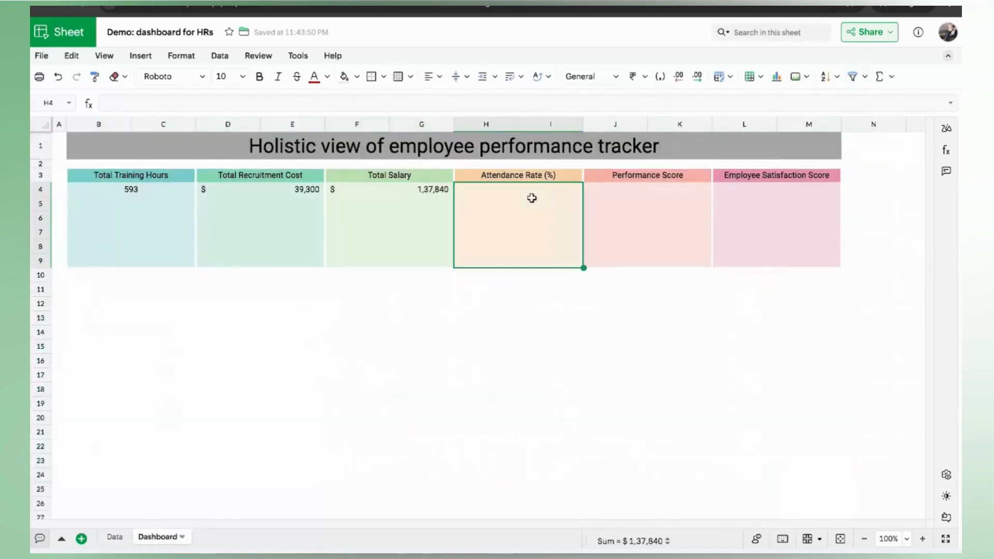
{"action": "type", "text": "=aver"}
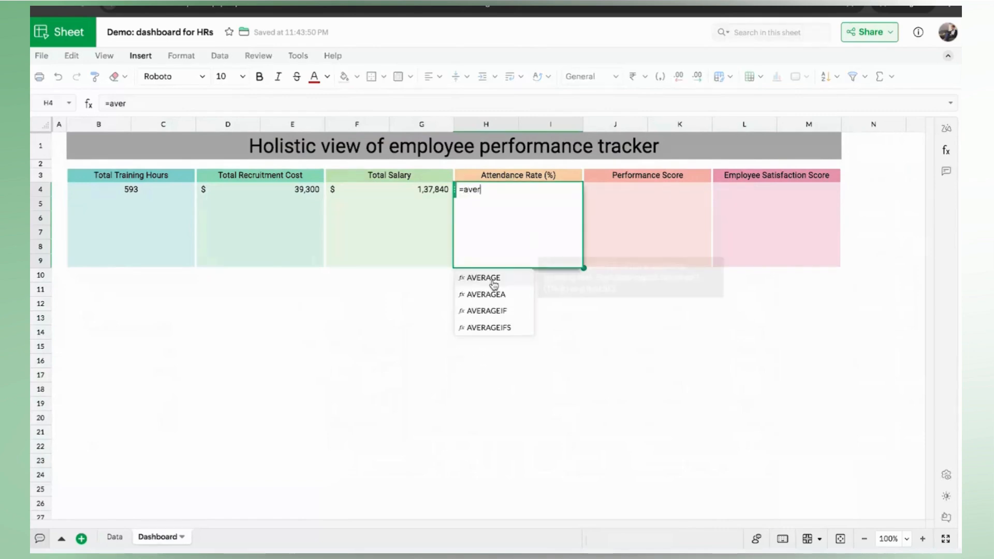
{"action": "left_click", "coordinate": [494, 278]}
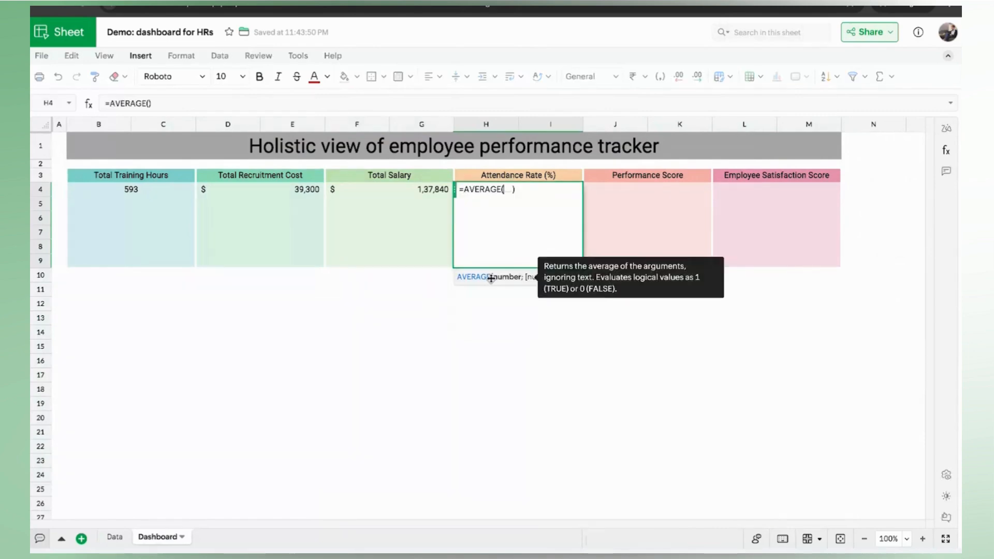
{"action": "left_click", "coordinate": [113, 536]}
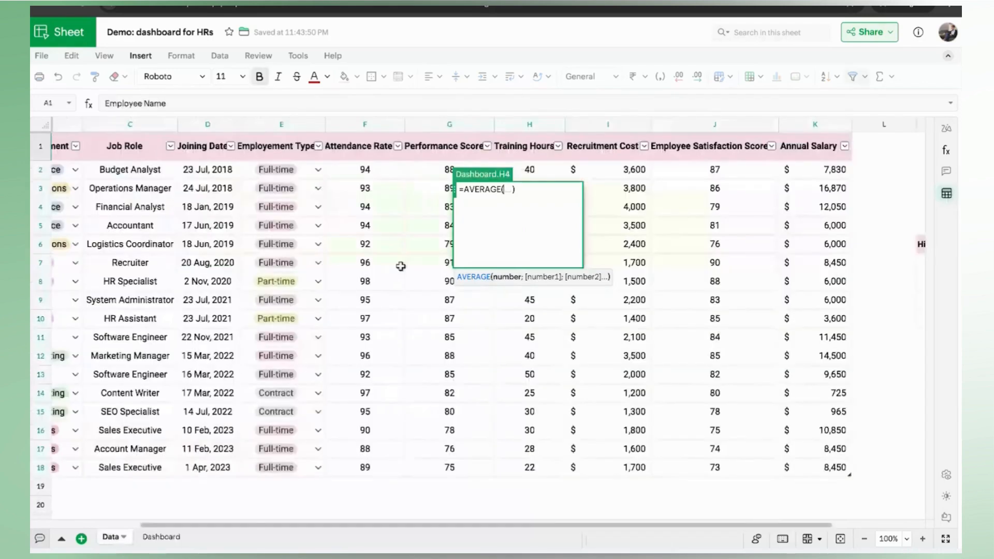
{"action": "left_click", "coordinate": [342, 128]}
{"action": "key", "text": "Return"}
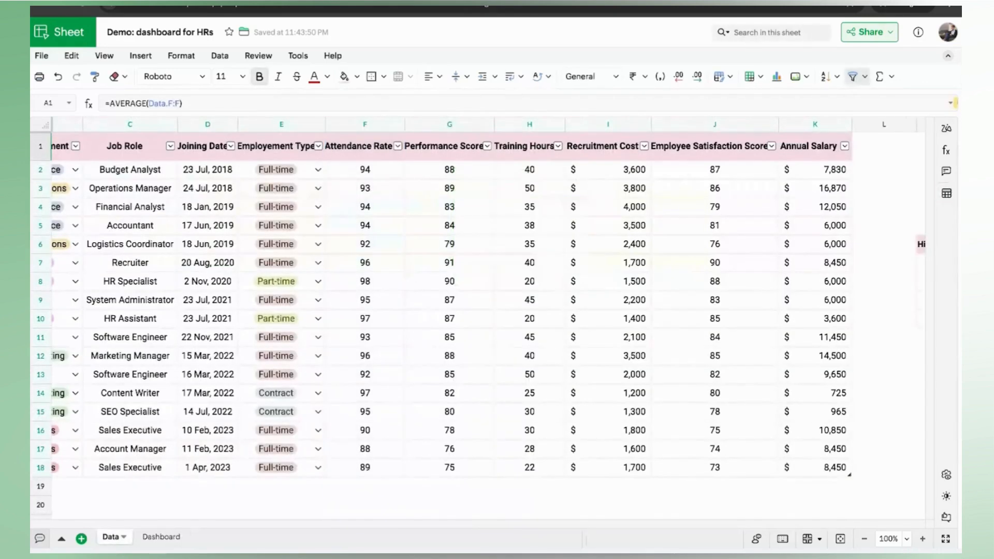
Step: In the "Performance Score" card body, enter an AVERAGE formula over the Data sheet's Performance Score column, =AVERAGE(Data.G:G)
{"action": "left_click", "coordinate": [635, 210]}
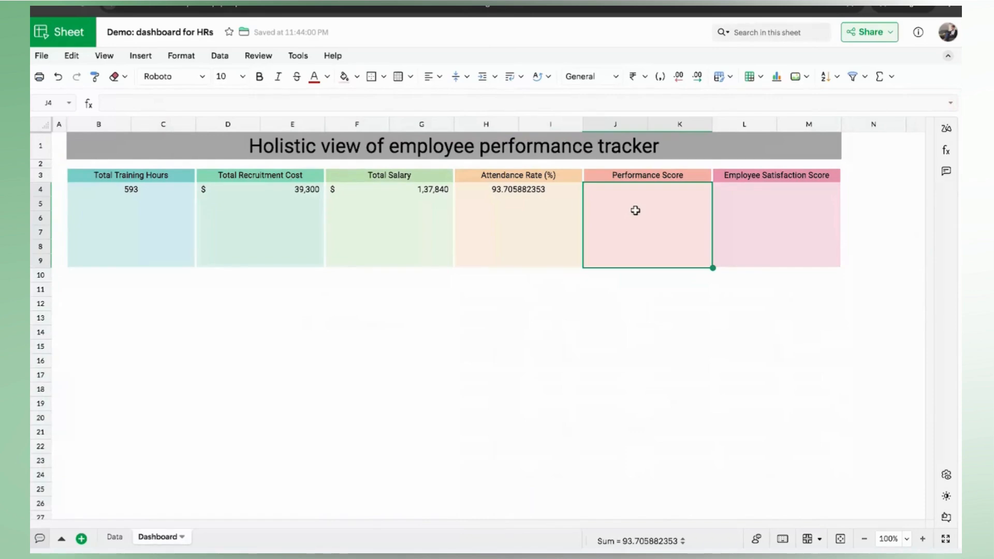
{"action": "type", "text": "=av"}
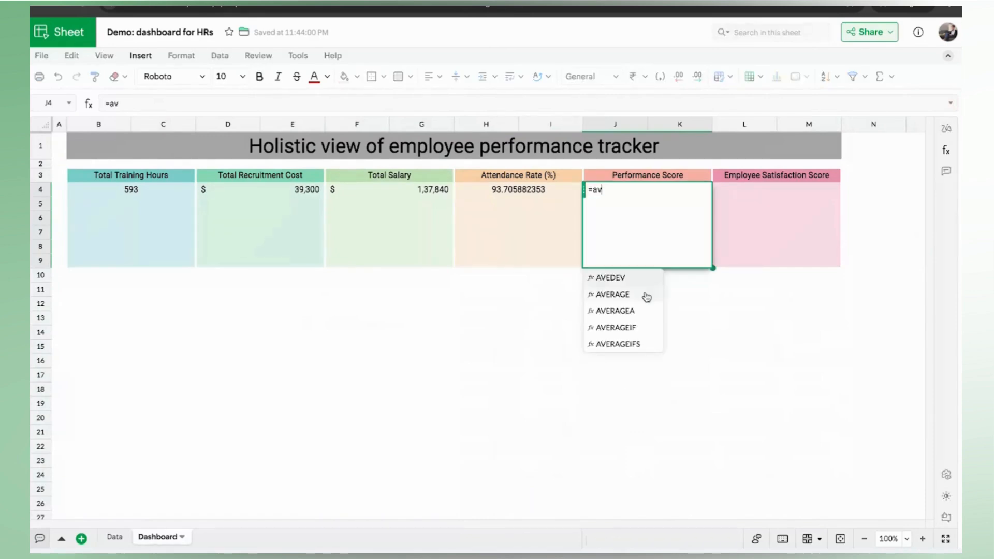
{"action": "left_click", "coordinate": [624, 294]}
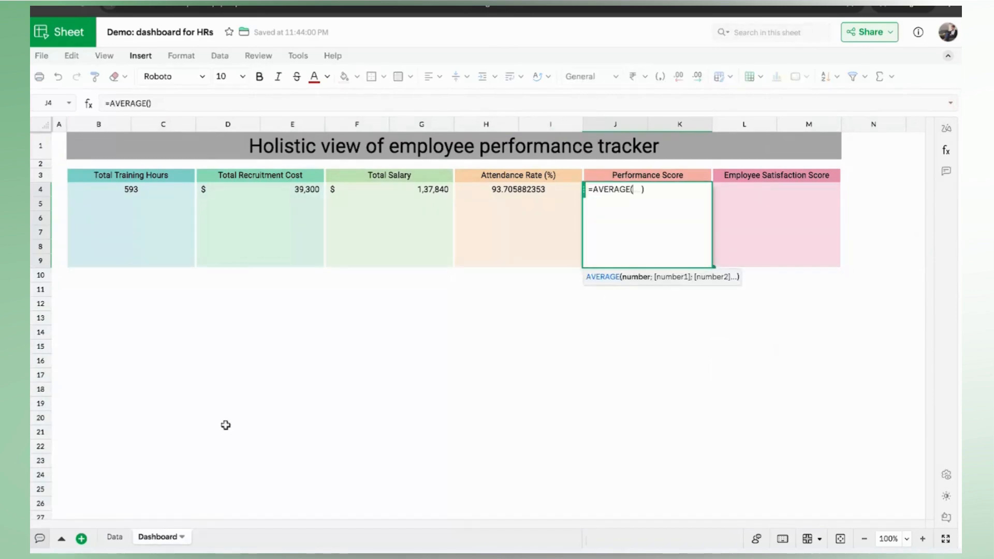
{"action": "left_click", "coordinate": [115, 537]}
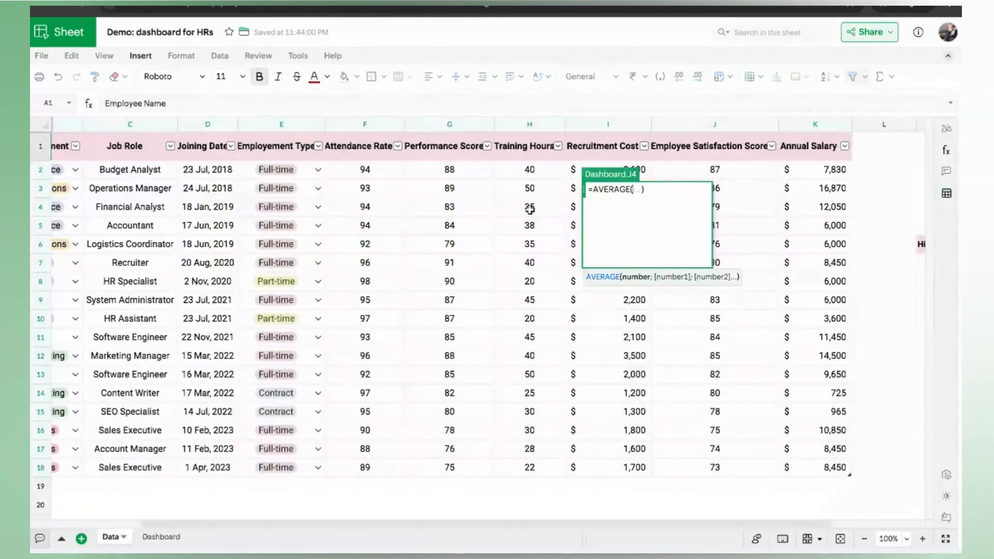
{"action": "left_click", "coordinate": [422, 130]}
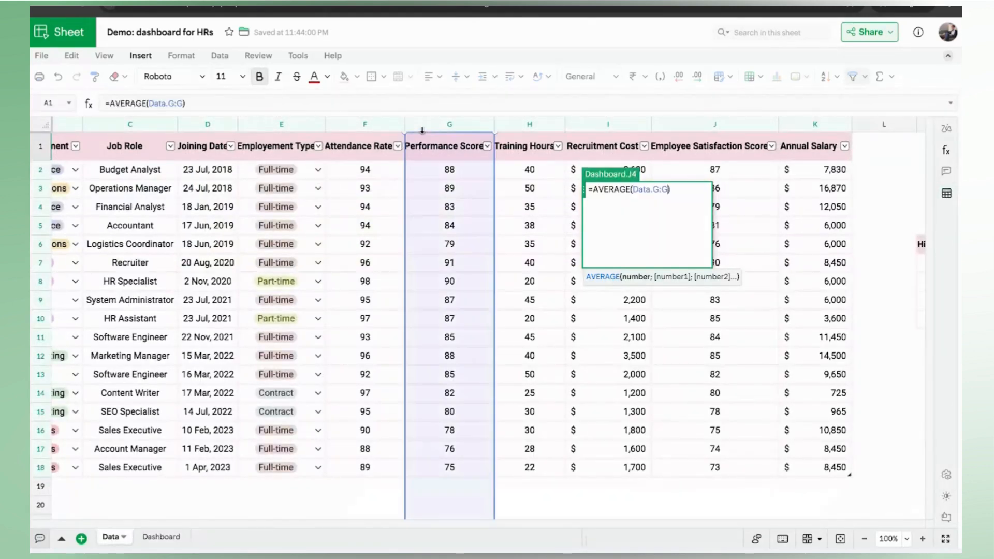
{"action": "key", "text": "Return"}
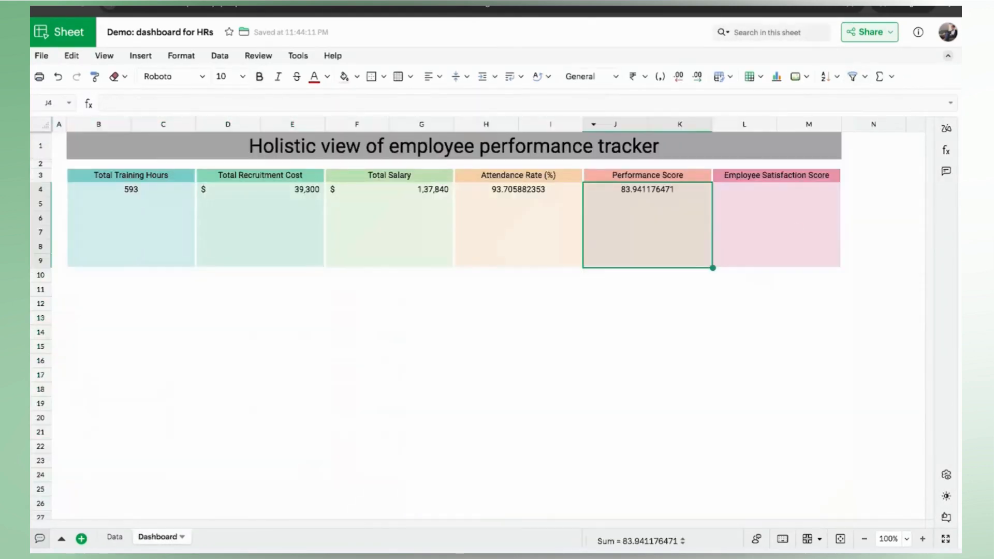
Step: In the "Employee Satisfaction Score" card body, enter an AVERAGE formula over the Data sheet's entire Employee Satisfaction Score column
{"action": "left_click", "coordinate": [747, 223]}
{"action": "type", "text": "=ave"}
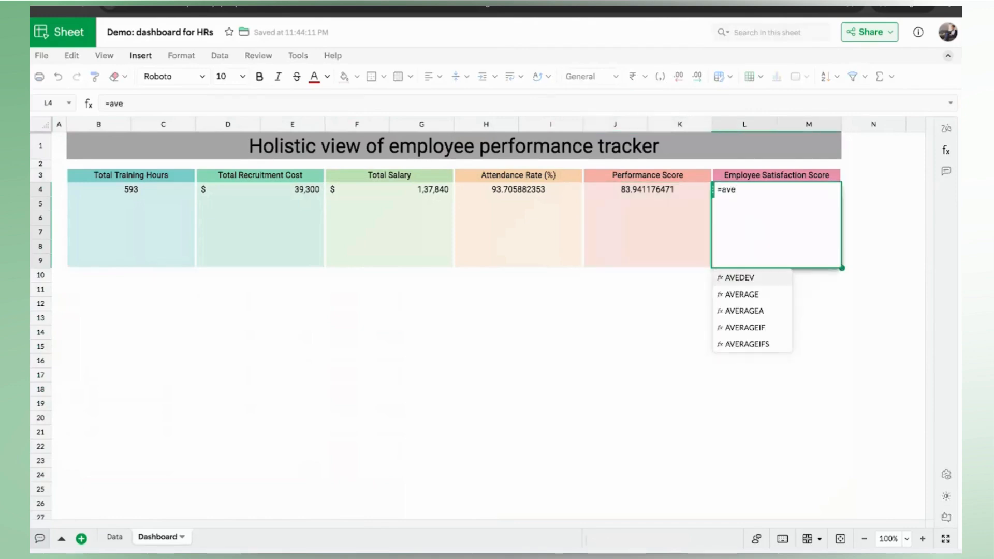
{"action": "left_click", "coordinate": [761, 294]}
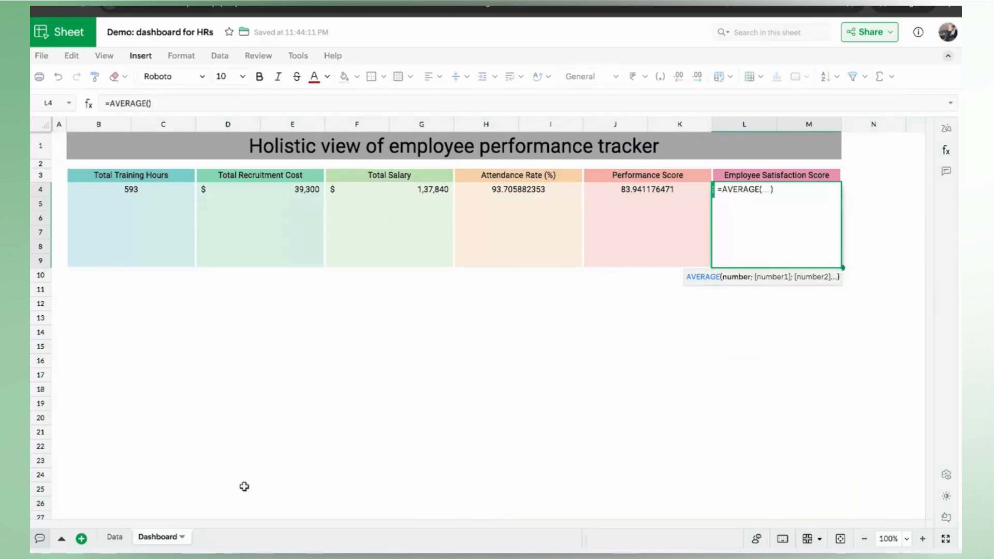
{"action": "left_click", "coordinate": [114, 538]}
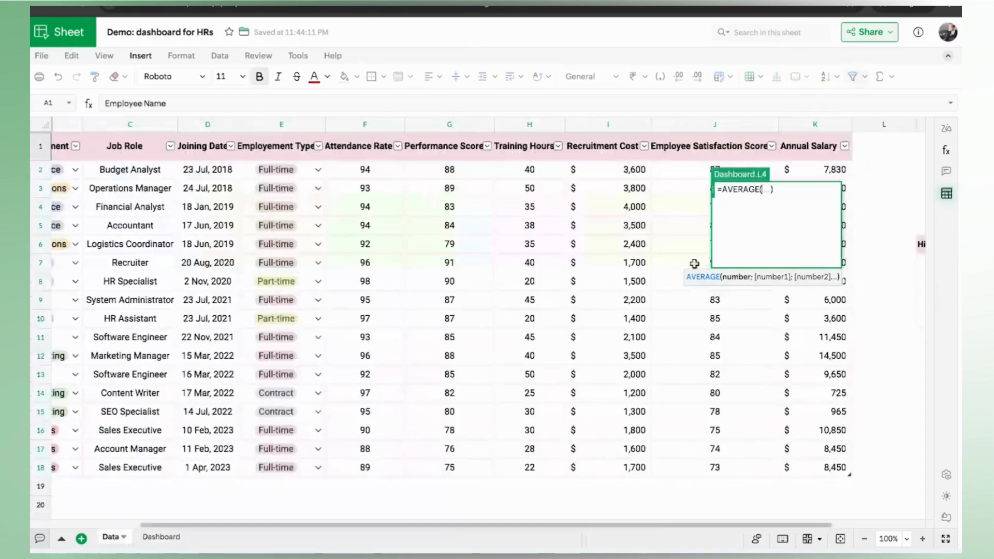
{"action": "left_click", "coordinate": [678, 119]}
{"action": "key", "text": "Return"}
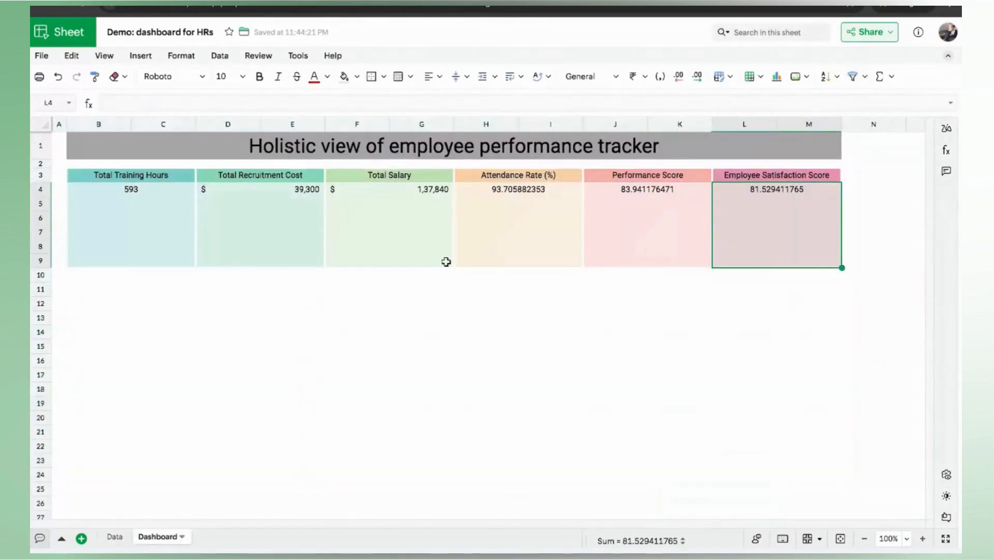
Step: Align the values of all six card bodies, B4:M9, vertically to the middle
{"action": "left_click", "coordinate": [105, 223]}
{"action": "left_click", "coordinate": [741, 223], "text": "shift"}
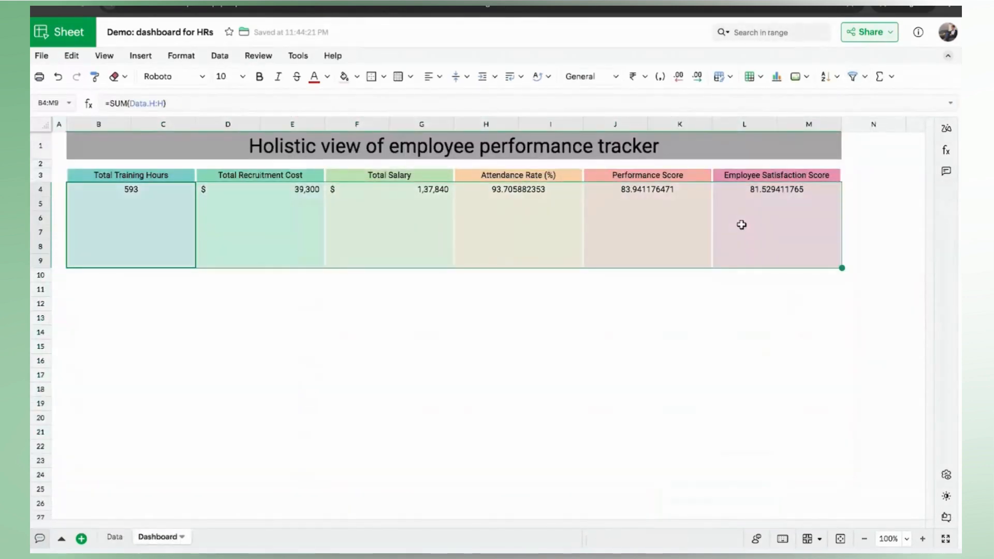
{"action": "left_click", "coordinate": [466, 77]}
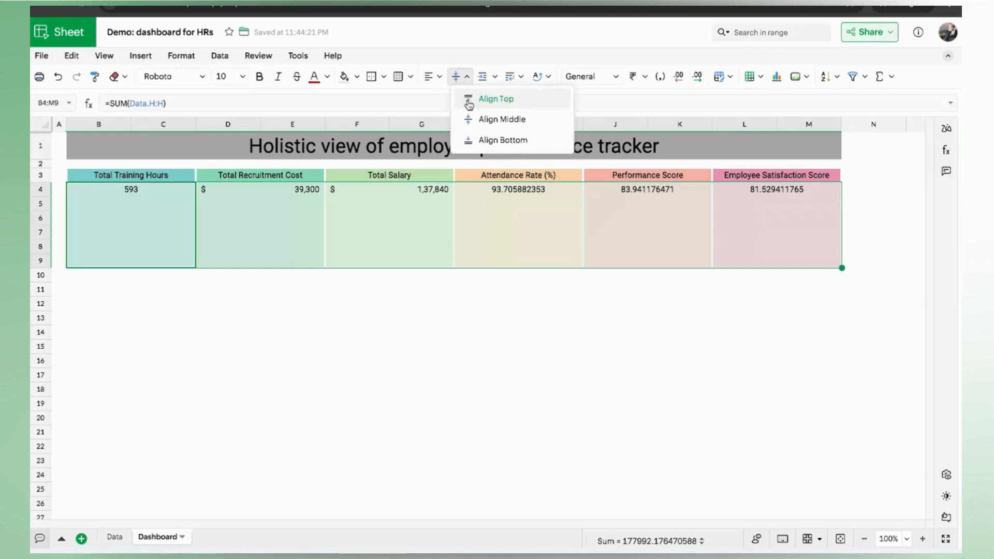
{"action": "left_click", "coordinate": [481, 122]}
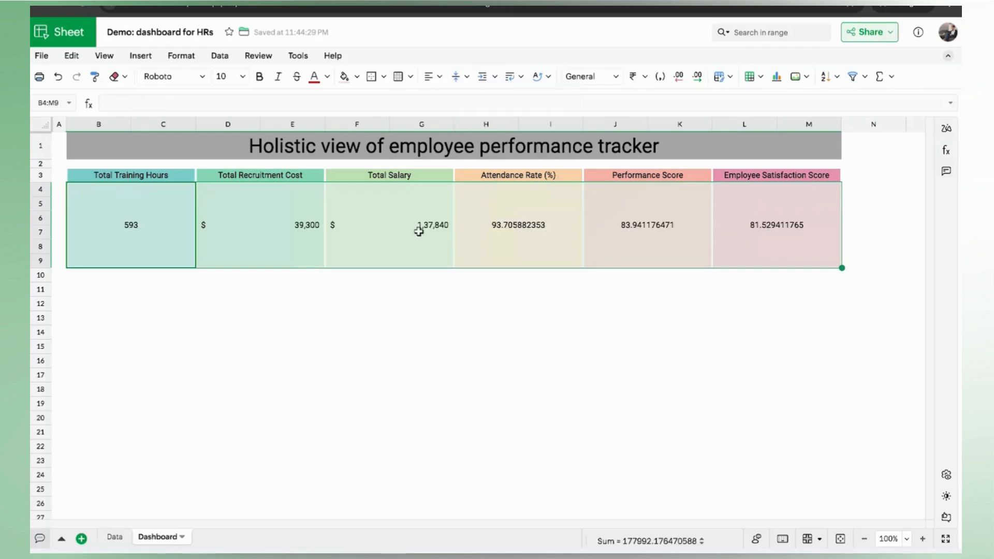
Step: Reduce the Attendance Rate, Performance Score and Employee Satisfaction Score card values to two decimal places
{"action": "left_click", "coordinate": [481, 223]}
{"action": "left_click", "coordinate": [752, 233], "text": "shift"}
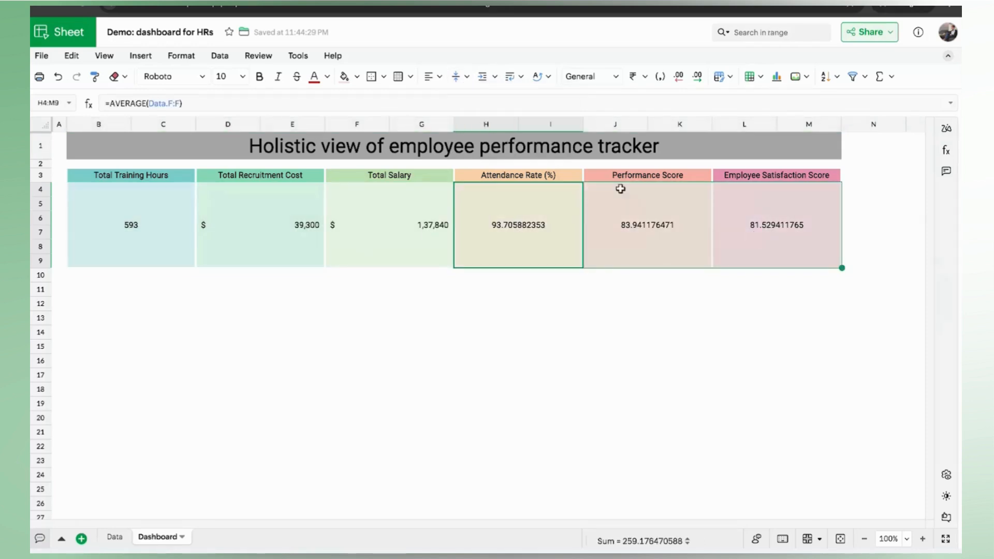
{"action": "left_click", "coordinate": [676, 77]}
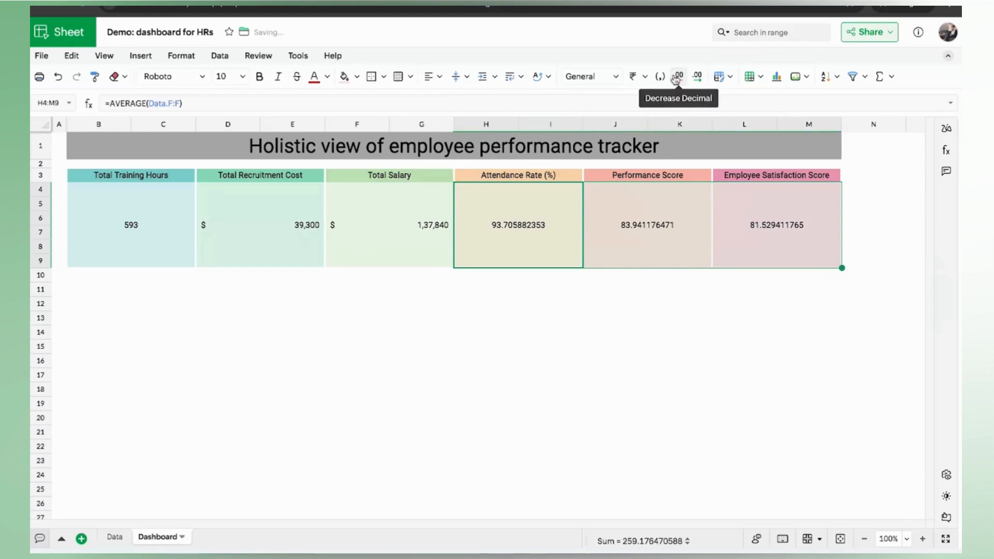
{"action": "left_click", "coordinate": [677, 78]}
{"action": "left_click", "coordinate": [676, 78]}
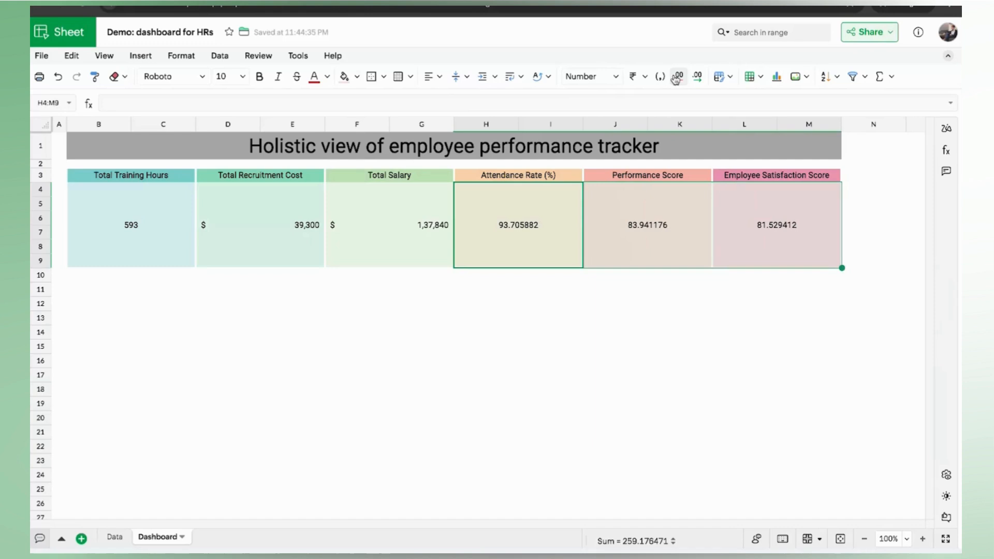
{"action": "left_click", "coordinate": [677, 77]}
{"action": "left_click", "coordinate": [677, 77]}
{"action": "left_click", "coordinate": [676, 77]}
{"action": "left_click", "coordinate": [677, 78]}
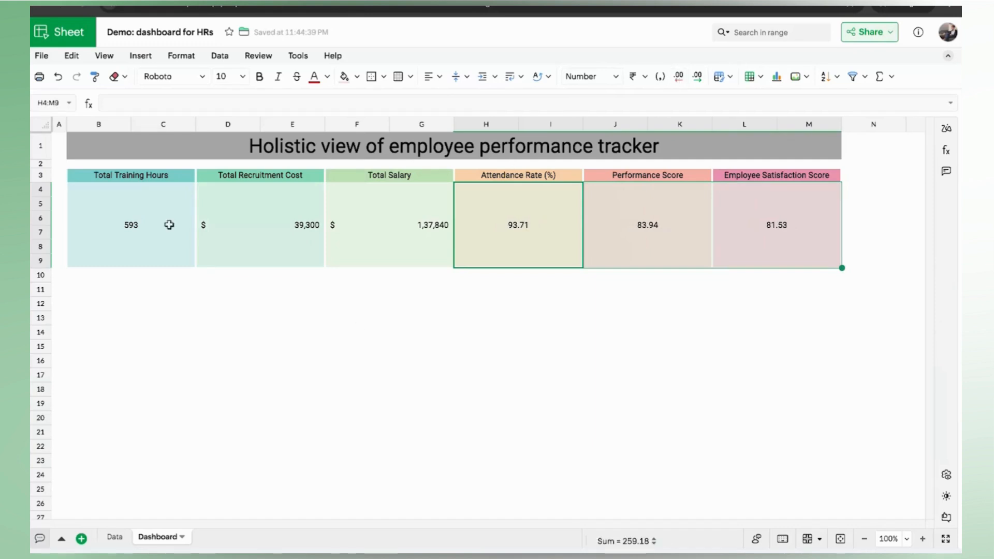
Step: Set the font size of the Total Training Hours, Total Recruitment Cost and Total Salary card values to 16
{"action": "left_click", "coordinate": [147, 228]}
{"action": "left_click", "coordinate": [384, 208], "text": "shift"}
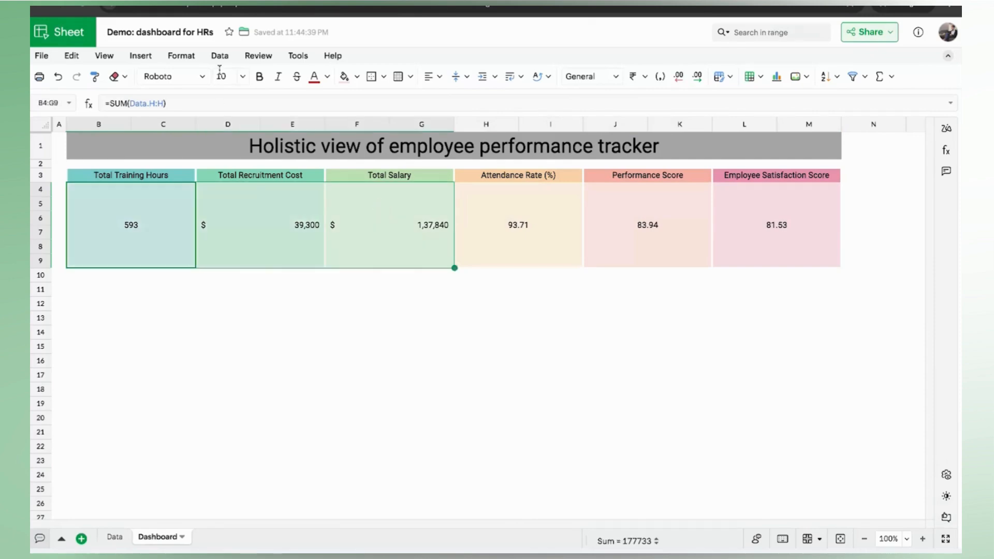
{"action": "left_click", "coordinate": [241, 78]}
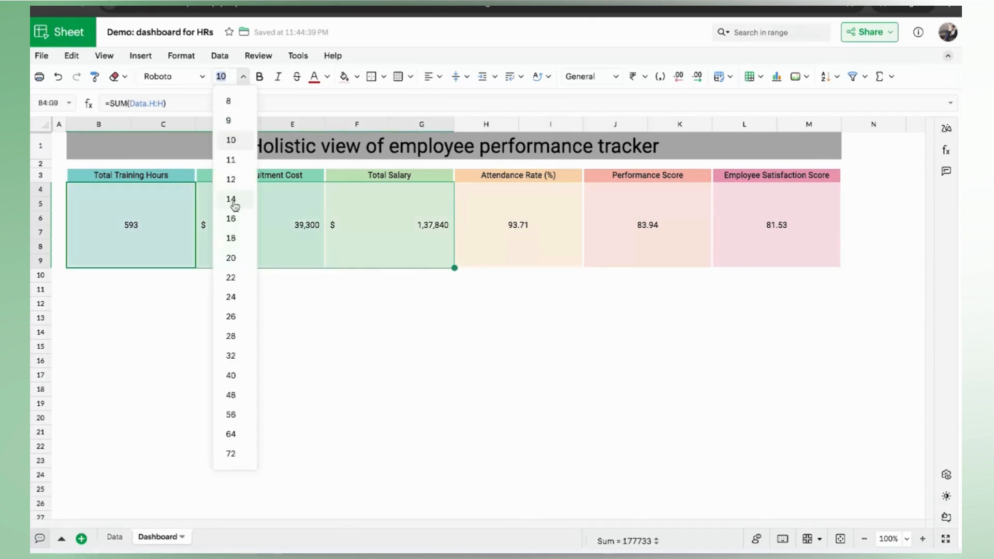
{"action": "left_click", "coordinate": [231, 217]}
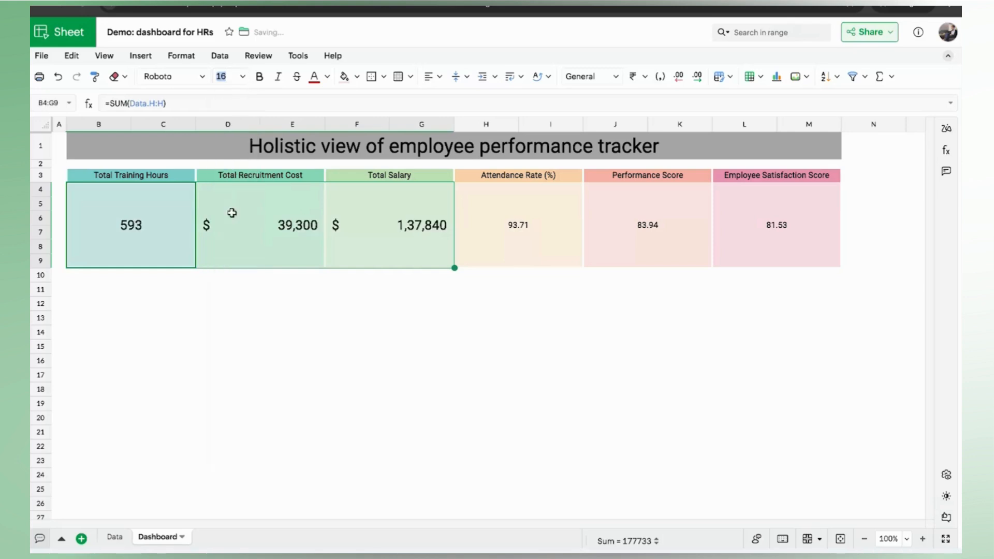
Step: Set the font size of the Attendance Rate, Performance Score and Employee Satisfaction Score card values to 14
{"action": "left_click", "coordinate": [486, 232]}
{"action": "left_click", "coordinate": [758, 226], "text": "shift"}
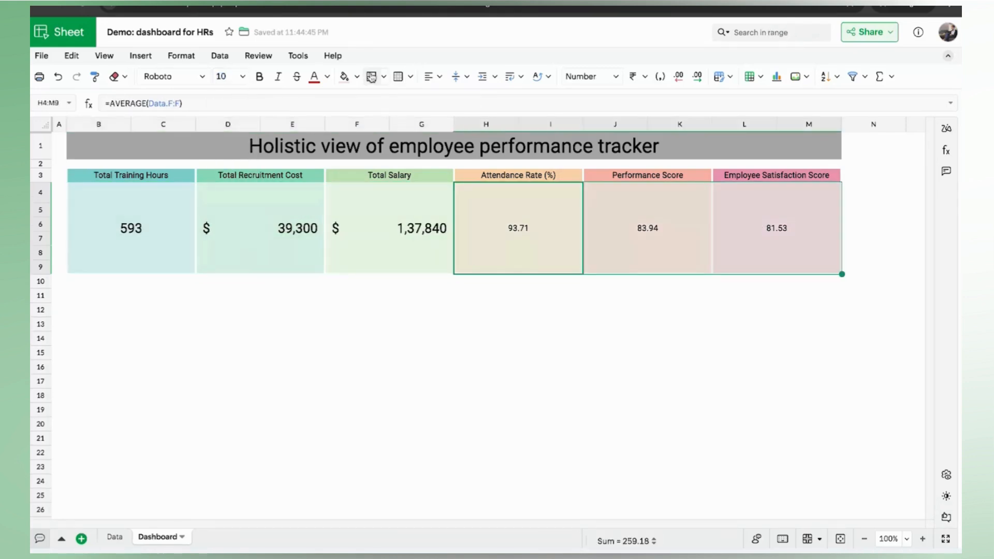
{"action": "left_click", "coordinate": [221, 76]}
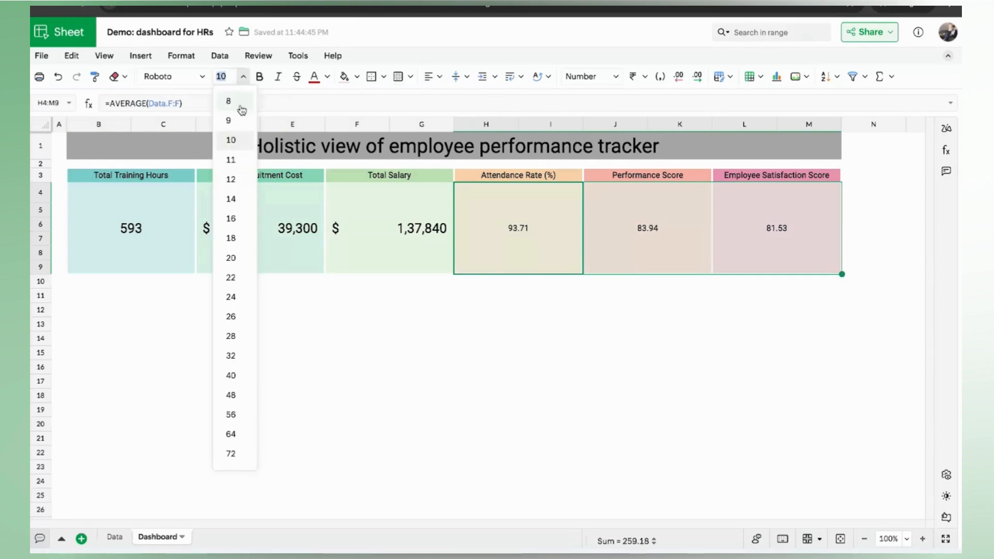
{"action": "left_click", "coordinate": [233, 194]}
{"action": "left_click", "coordinate": [366, 297]}
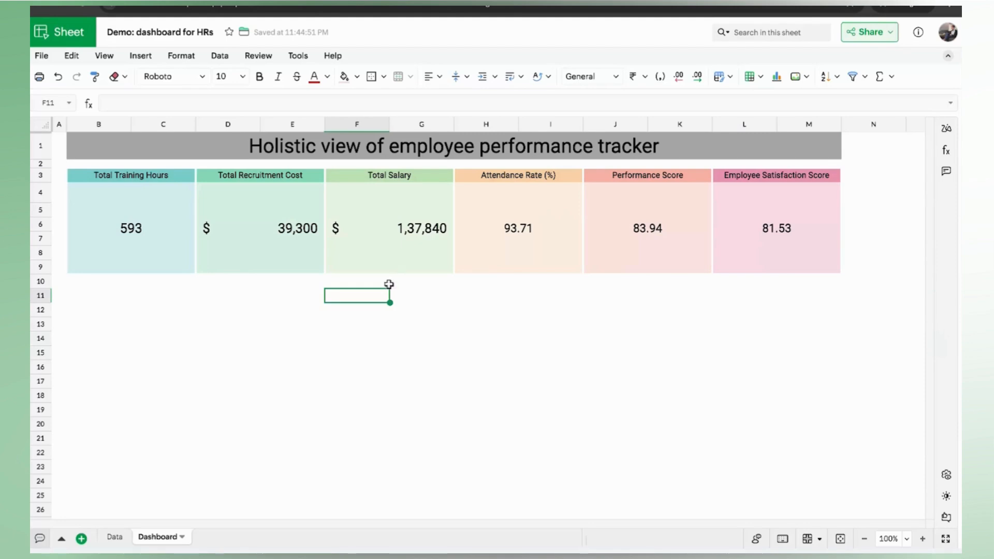
Step: Add a new sheet to the workbook and name it "Calculations"
{"action": "left_click", "coordinate": [81, 539]}
{"action": "double_click", "coordinate": [213, 537]}
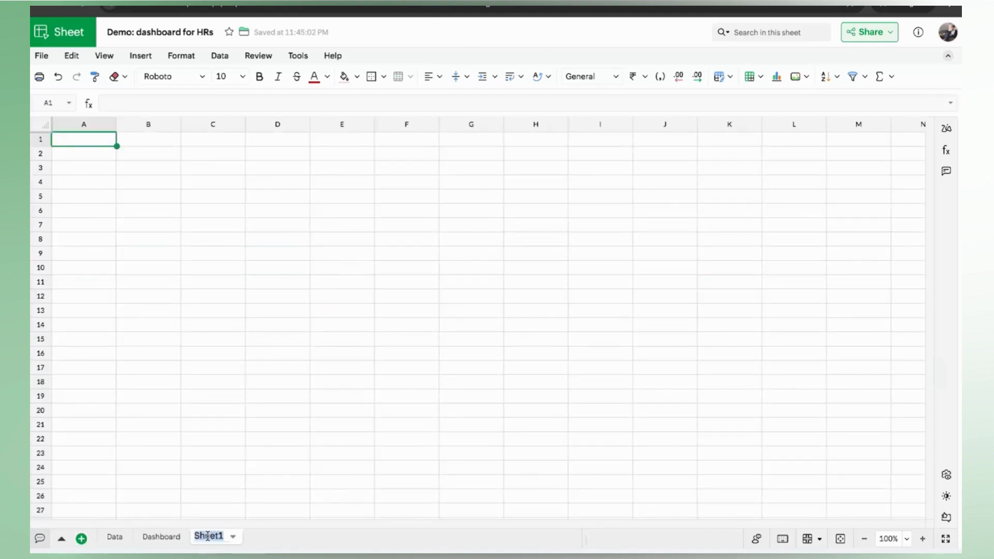
{"action": "key", "text": "BackSpace"}
{"action": "type", "text": "Calculations"}
{"action": "key", "text": "Return"}
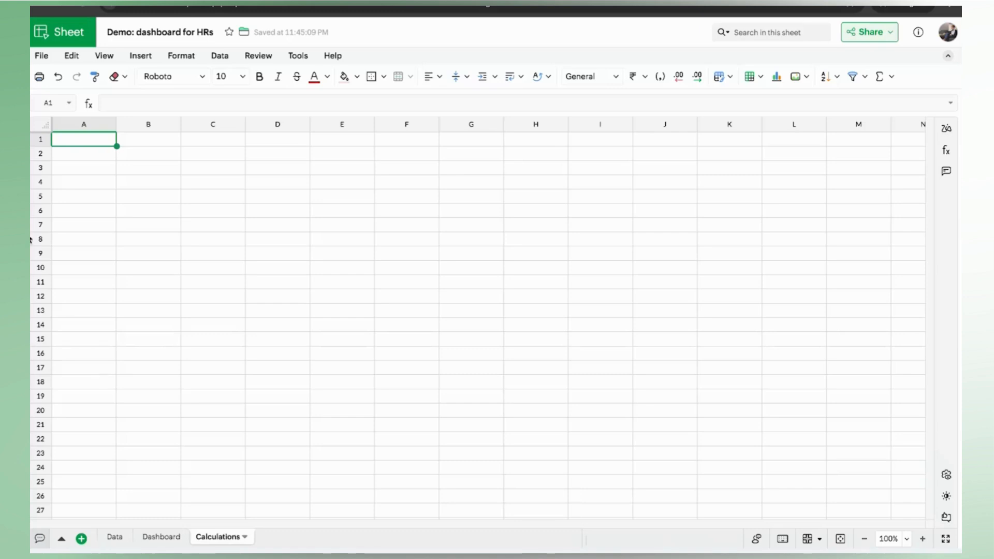
Step: Enter the headers "Attendance Rate (%)", "Performance Score" and "Employee Satisfaction Score" in cells A1 to C1 of the Calculations sheet
{"action": "double_click", "coordinate": [73, 140]}
{"action": "type", "text": "Attendan"}
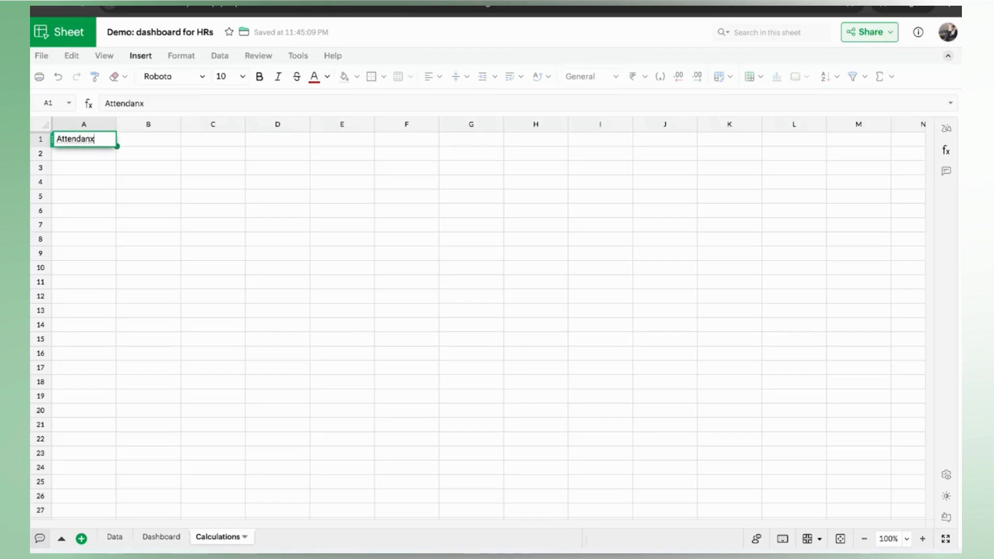
{"action": "type", "text": "ce Rate (%"}
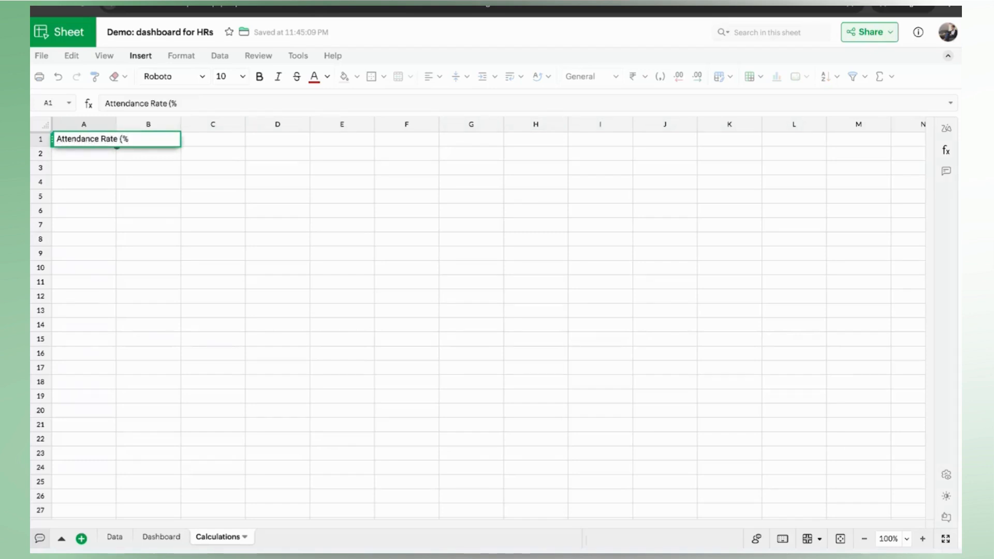
{"action": "key", "text": "Return"}
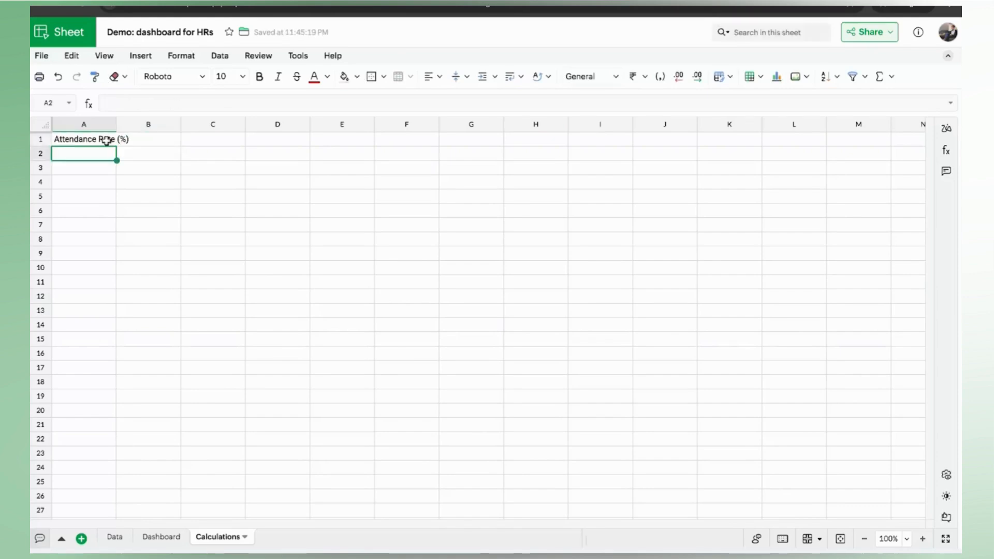
{"action": "left_click", "coordinate": [137, 141]}
{"action": "type", "text": "Performance Score"}
{"action": "key", "text": "Return"}
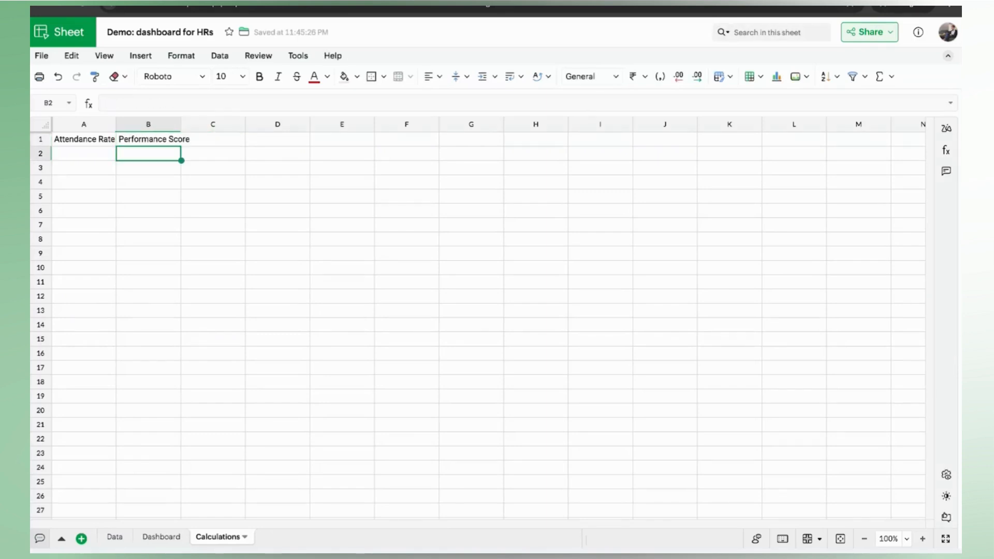
{"action": "left_click", "coordinate": [205, 138]}
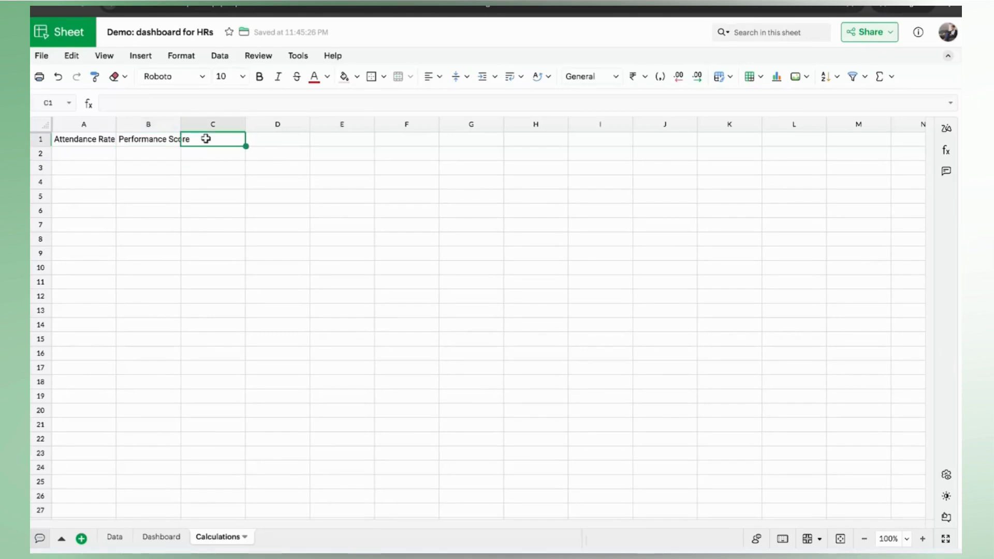
{"action": "type", "text": "Employee Satisfact"}
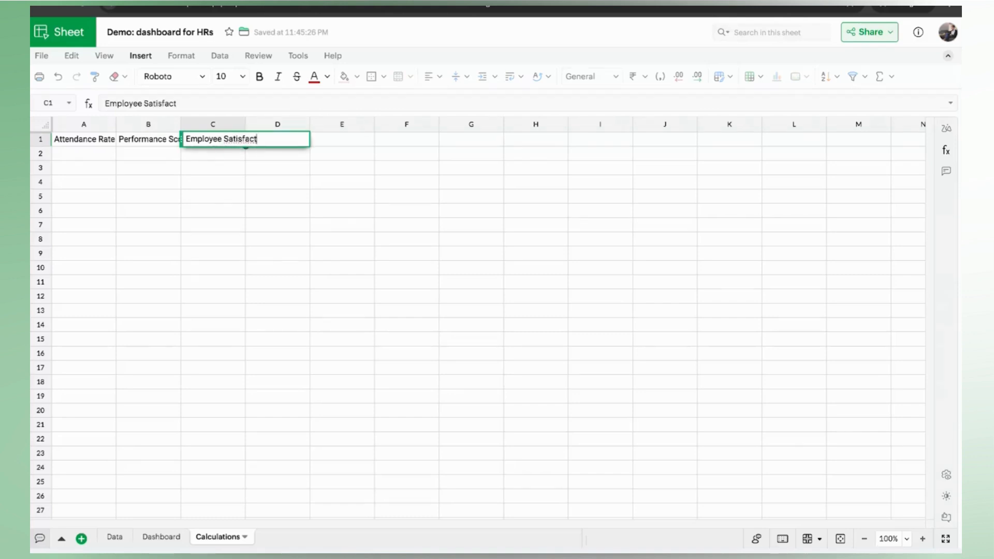
{"action": "type", "text": "ion Score"}
{"action": "key", "text": "Return"}
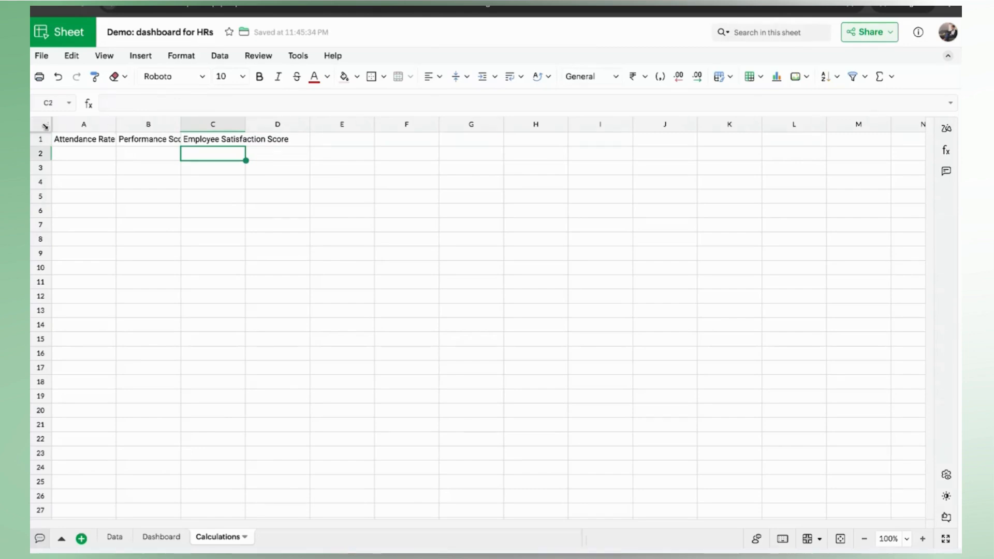
Step: Fit all column widths of the Calculations sheet to their content and select cell A2
{"action": "left_click", "coordinate": [45, 126]}
{"action": "right_click", "coordinate": [103, 132]}
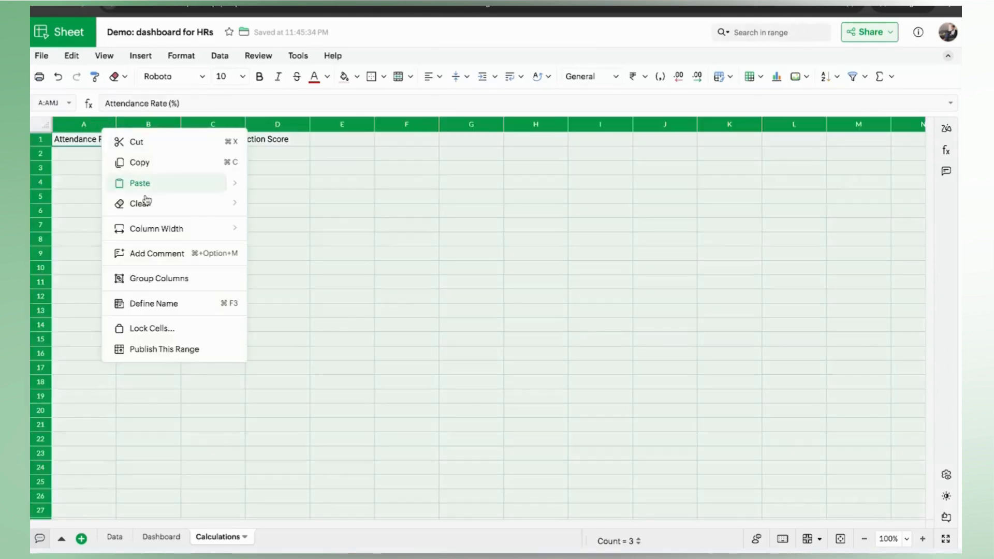
{"action": "mouse_move", "coordinate": [173, 228]}
{"action": "left_click", "coordinate": [266, 234]}
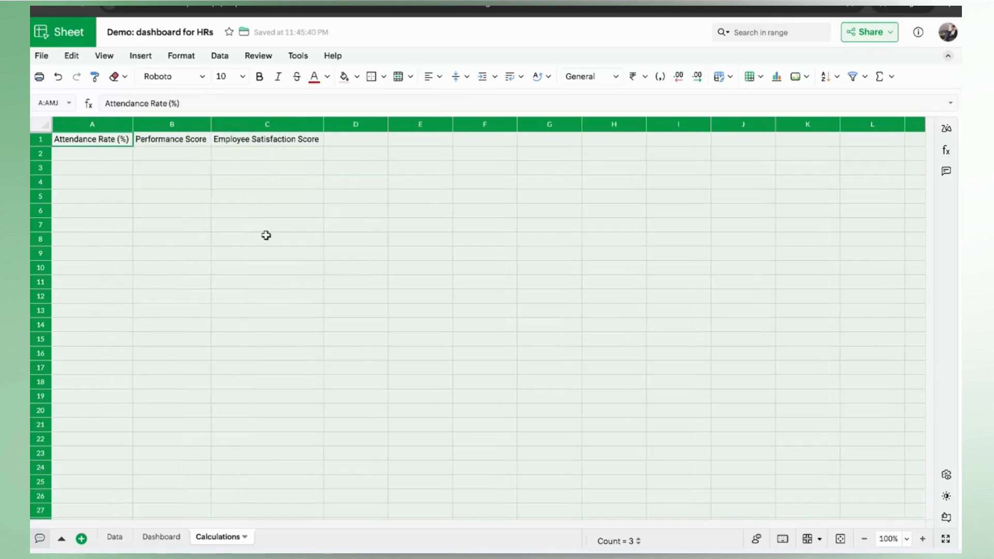
{"action": "left_click", "coordinate": [106, 153]}
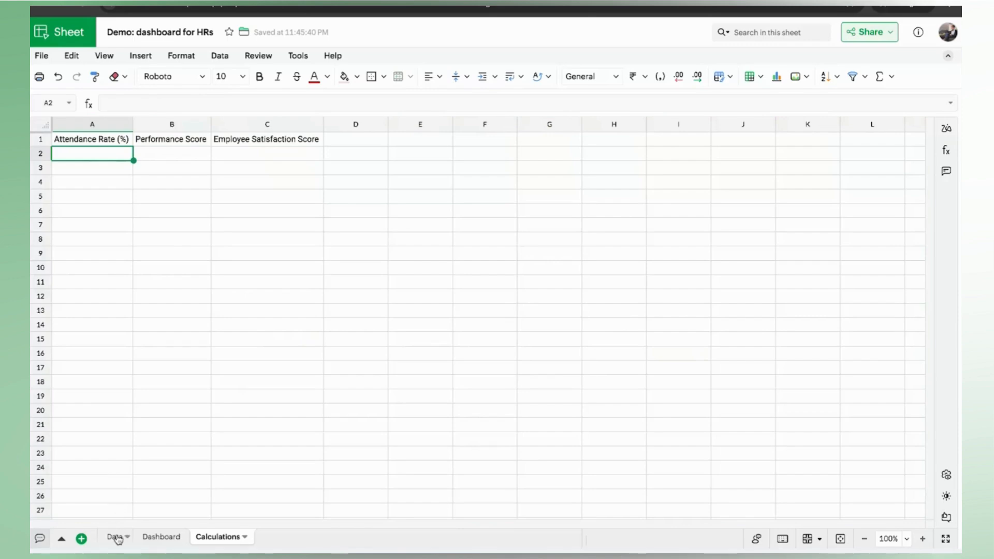
Step: Copy the Attendance Rate card's formula =AVERAGE(Data.F:F) from the Dashboard sheet into cell A2 of the Calculations sheet
{"action": "left_click", "coordinate": [148, 538]}
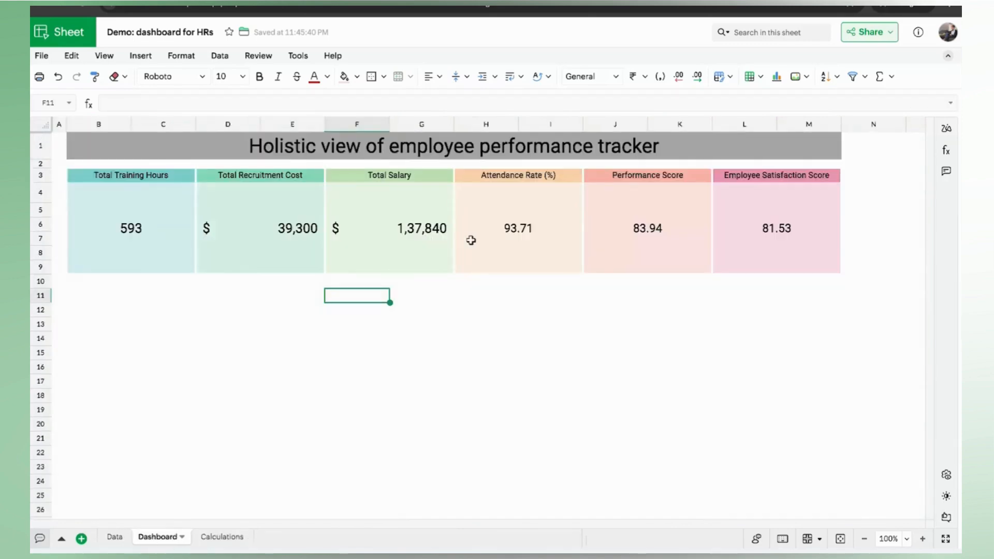
{"action": "left_click", "coordinate": [482, 237]}
{"action": "left_click", "coordinate": [189, 100]}
{"action": "key", "text": "ctrl+a"}
{"action": "key", "text": "ctrl+c"}
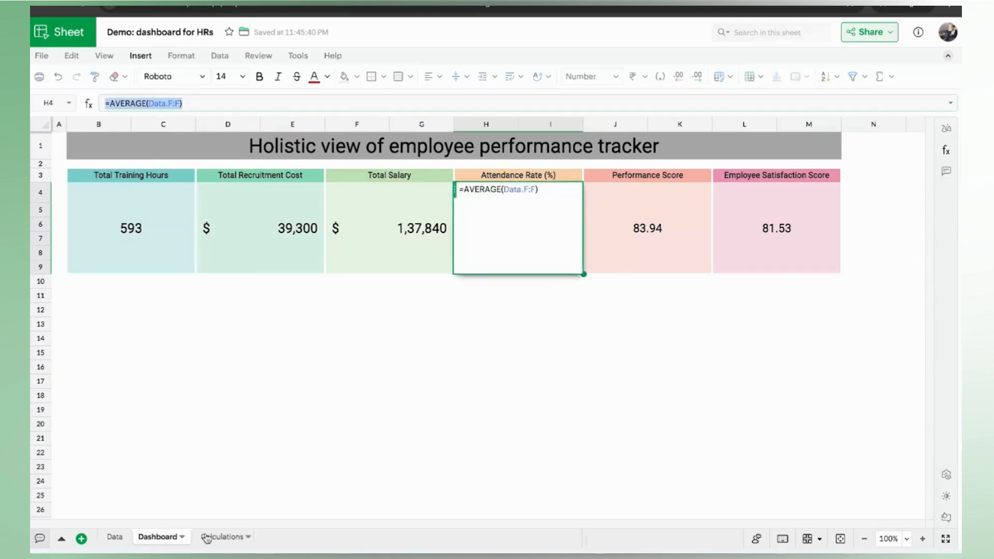
{"action": "left_click", "coordinate": [207, 537]}
{"action": "double_click", "coordinate": [86, 150]}
{"action": "key", "text": "ctrl+v"}
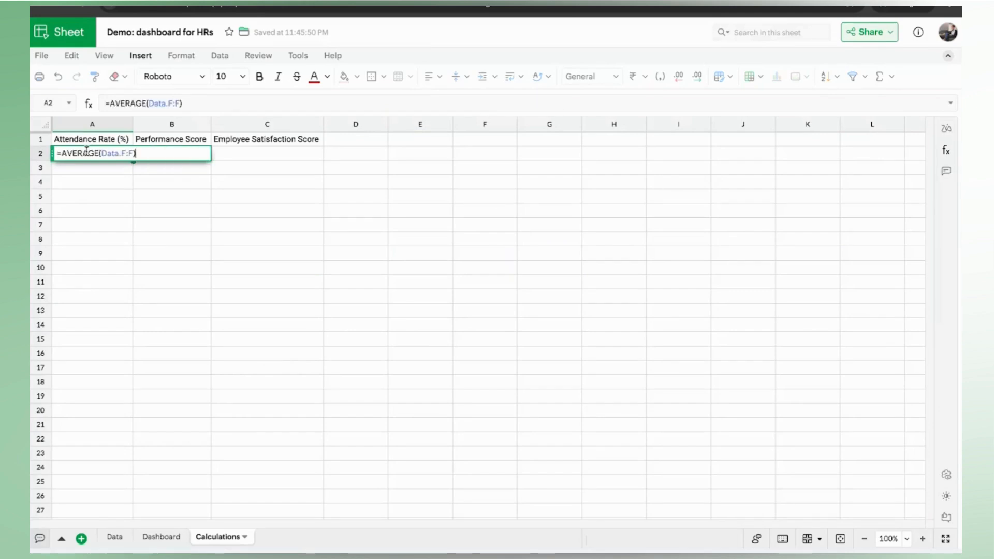
{"action": "key", "text": "Return"}
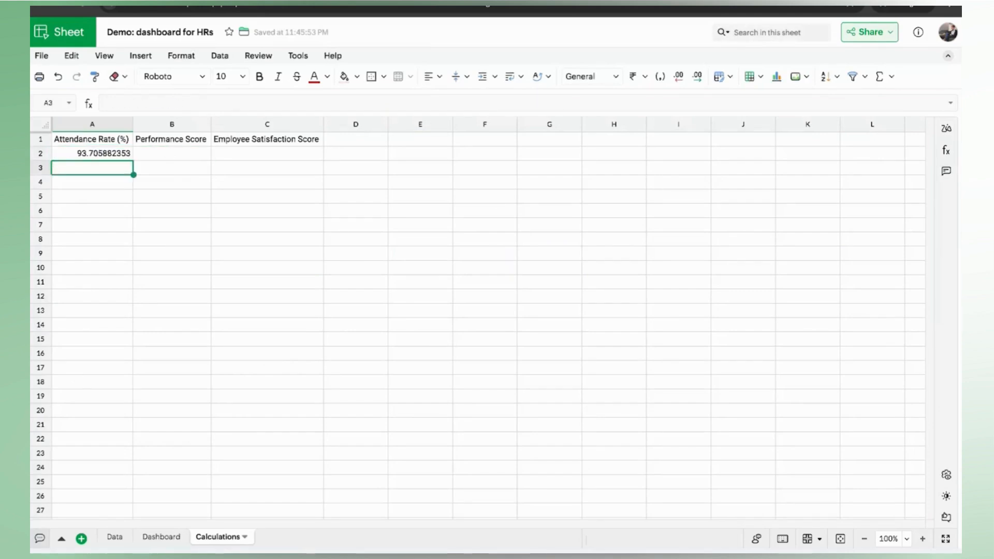
Step: Copy the Performance Score card's formula =AVERAGE(Data.G:G) from the Dashboard sheet into cell B2 of the Calculations sheet
{"action": "left_click", "coordinate": [155, 537]}
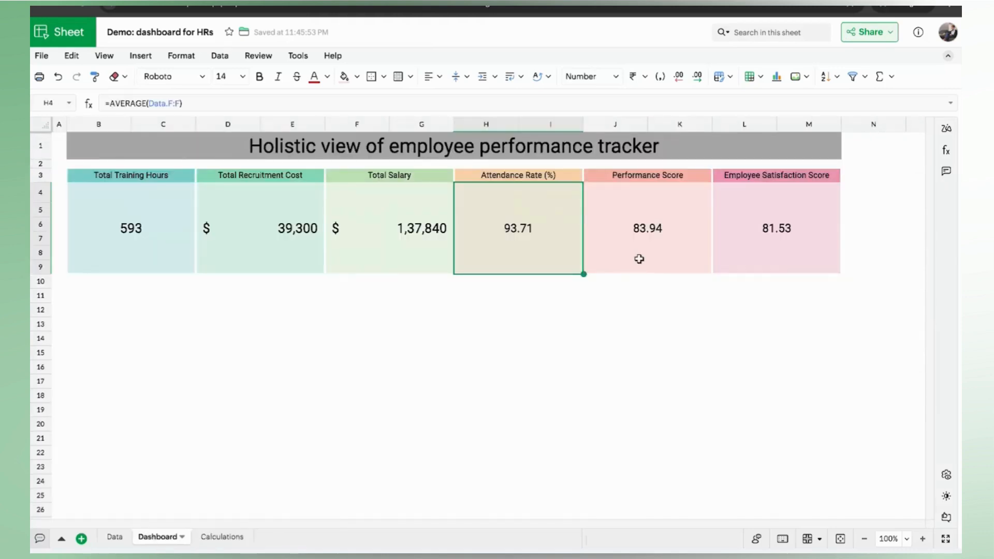
{"action": "left_click", "coordinate": [639, 259]}
{"action": "left_click_drag", "start_coordinate": [199, 103], "coordinate": [48, 104]}
{"action": "key", "text": "ctrl+c"}
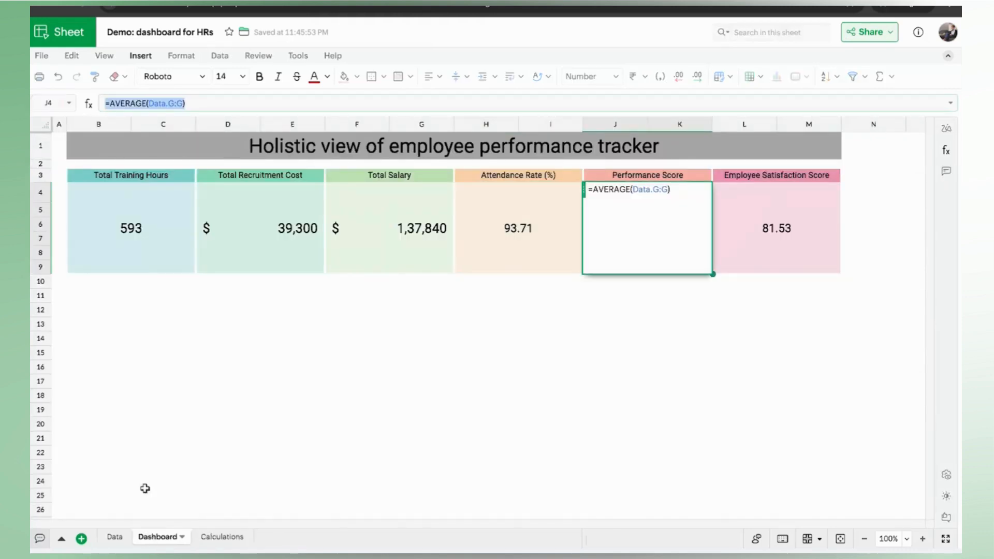
{"action": "left_click", "coordinate": [217, 537]}
{"action": "left_click", "coordinate": [138, 154]}
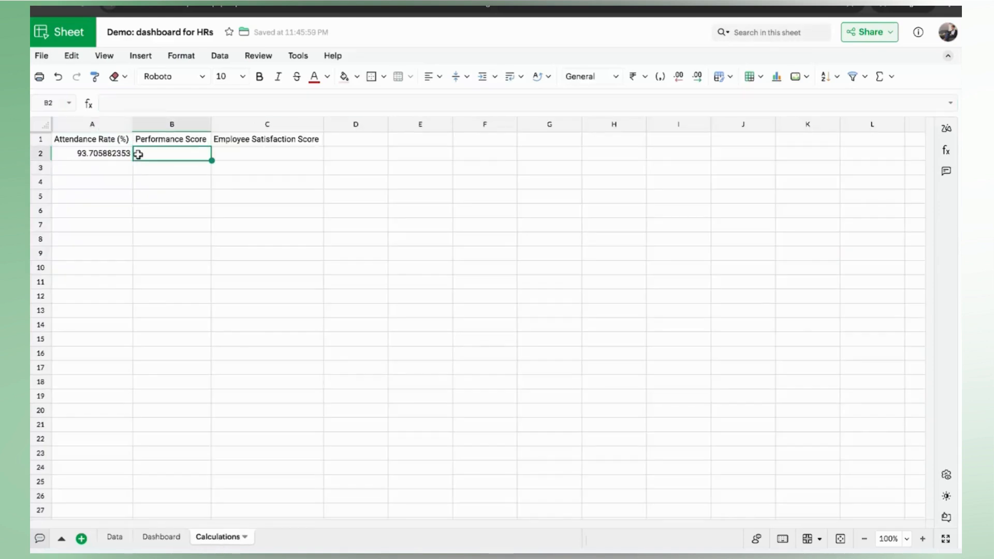
{"action": "key", "text": "ctrl+v"}
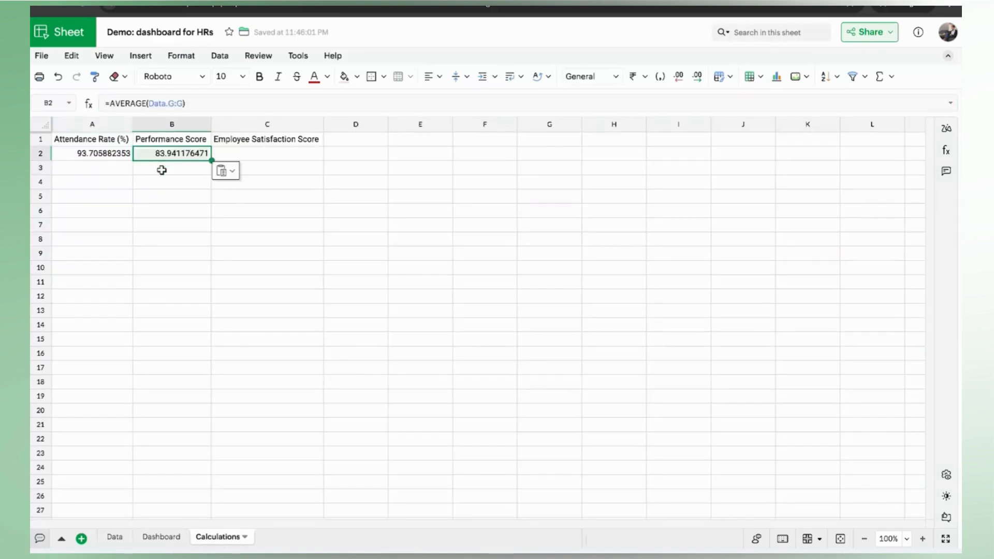
Step: Copy the Employee Satisfaction Score card's formula =AVERAGE(Data.J:J) from the Dashboard sheet into cell C2 of the Calculations sheet
{"action": "left_click", "coordinate": [239, 156]}
{"action": "left_click", "coordinate": [157, 537]}
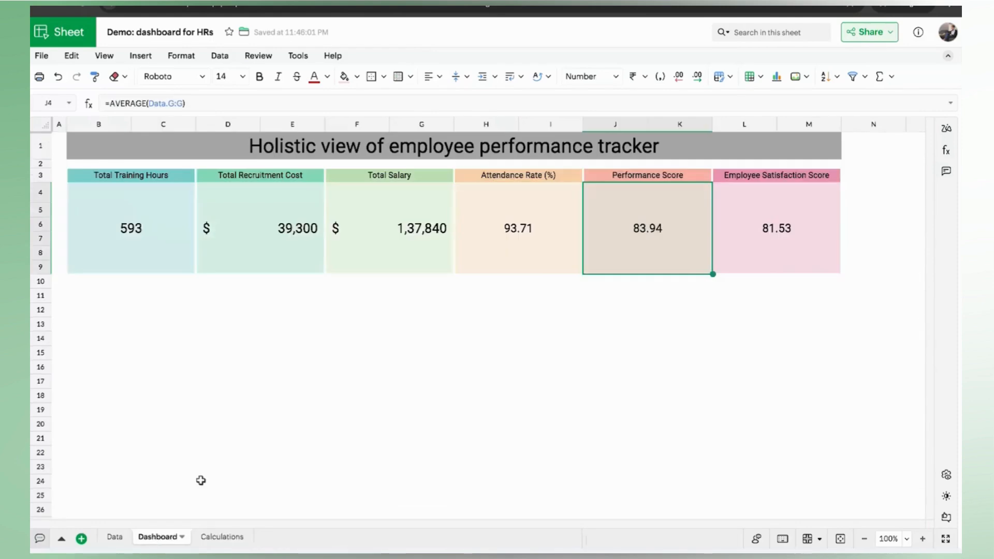
{"action": "left_click", "coordinate": [750, 232]}
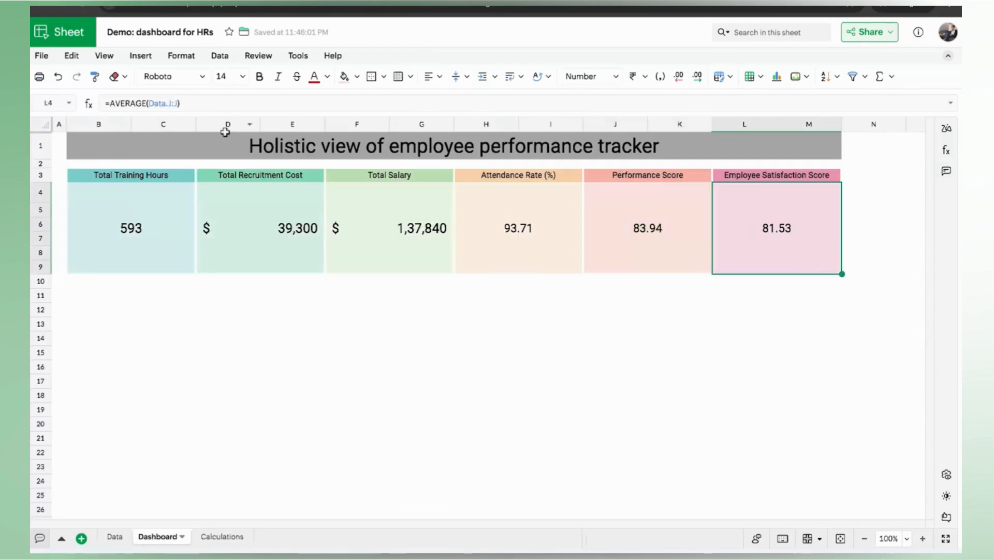
{"action": "left_click", "coordinate": [197, 104]}
{"action": "key", "text": "ctrl+a"}
{"action": "key", "text": "ctrl+c"}
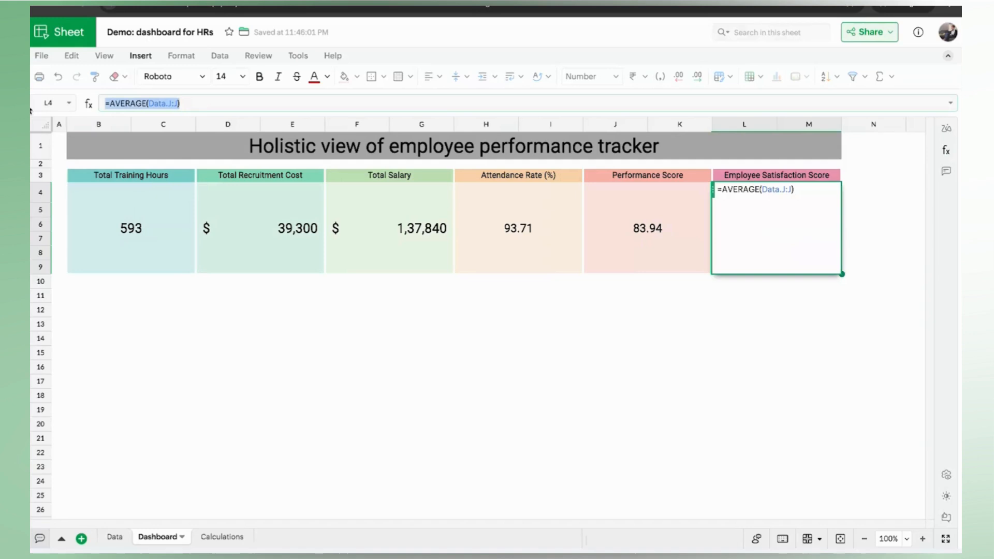
{"action": "left_click", "coordinate": [217, 537]}
{"action": "key", "text": "ctrl+v"}
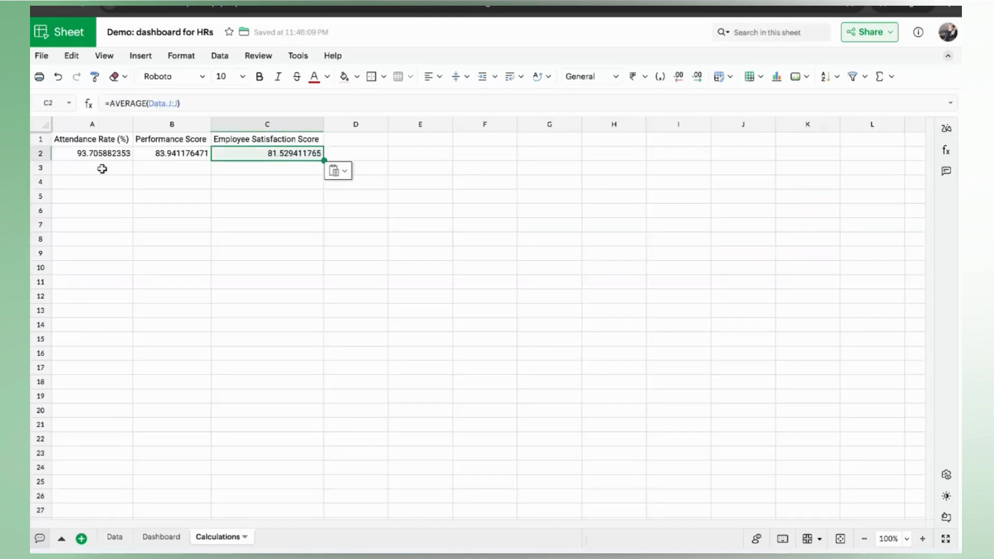
Step: Enter the formula =100-A2 in cell A3 of the Calculations sheet and fill it across to C3
{"action": "left_click", "coordinate": [88, 169]}
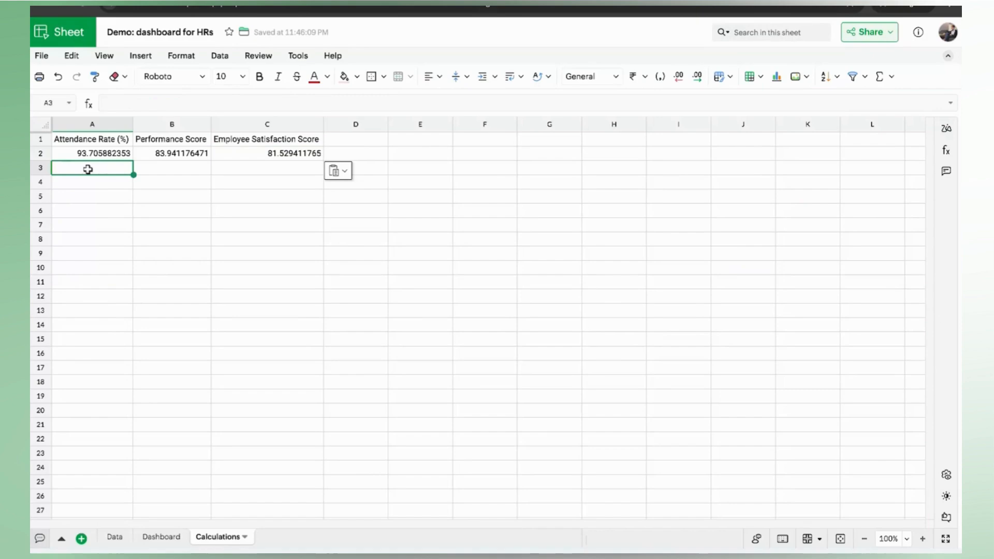
{"action": "type", "text": "="}
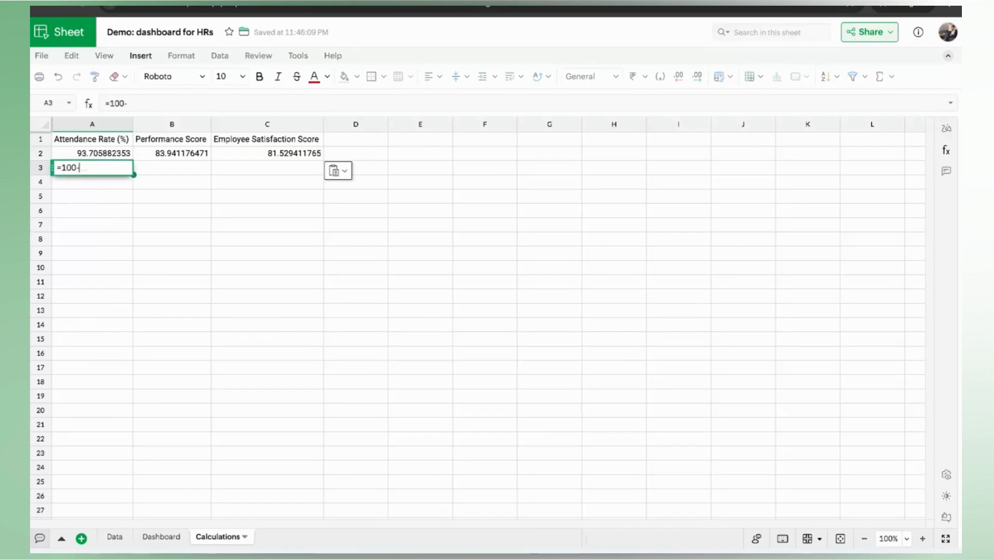
{"action": "type", "text": "100-"}
{"action": "left_click", "coordinate": [78, 152]}
{"action": "key", "text": "Return"}
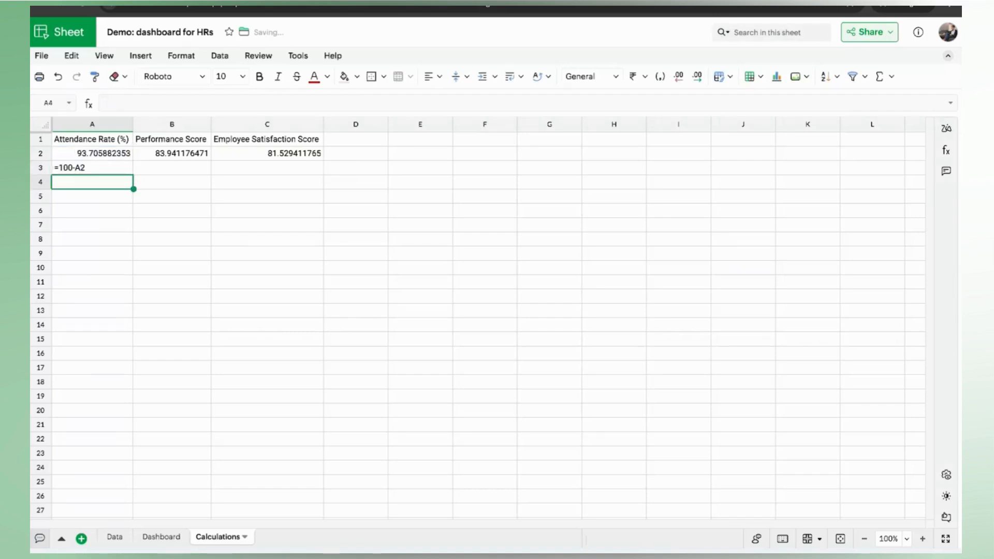
{"action": "left_click", "coordinate": [93, 168]}
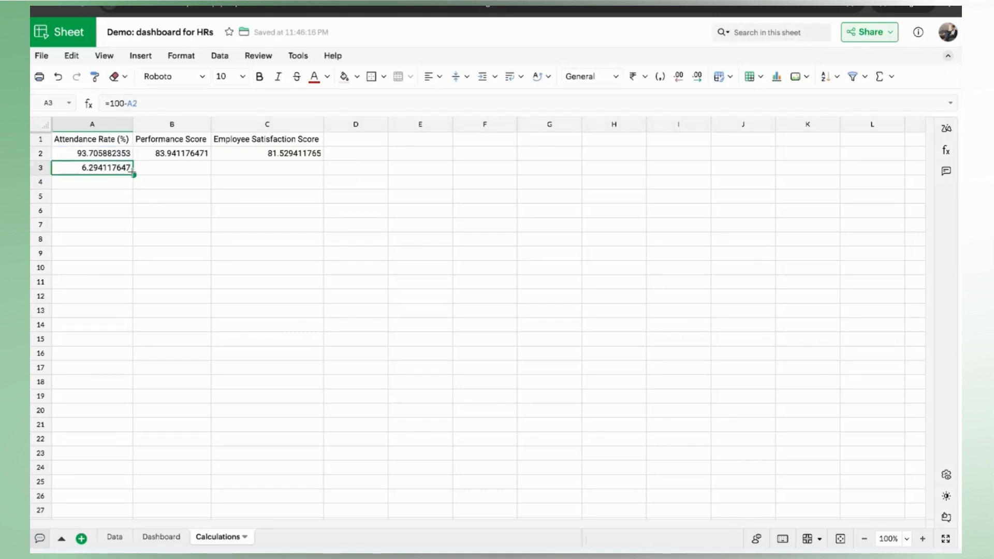
{"action": "left_click_drag", "start_coordinate": [132, 171], "coordinate": [257, 168]}
Step: Reduce the numbers in cells A2:C3 of the Calculations sheet to two decimal places
{"action": "left_click", "coordinate": [94, 152]}
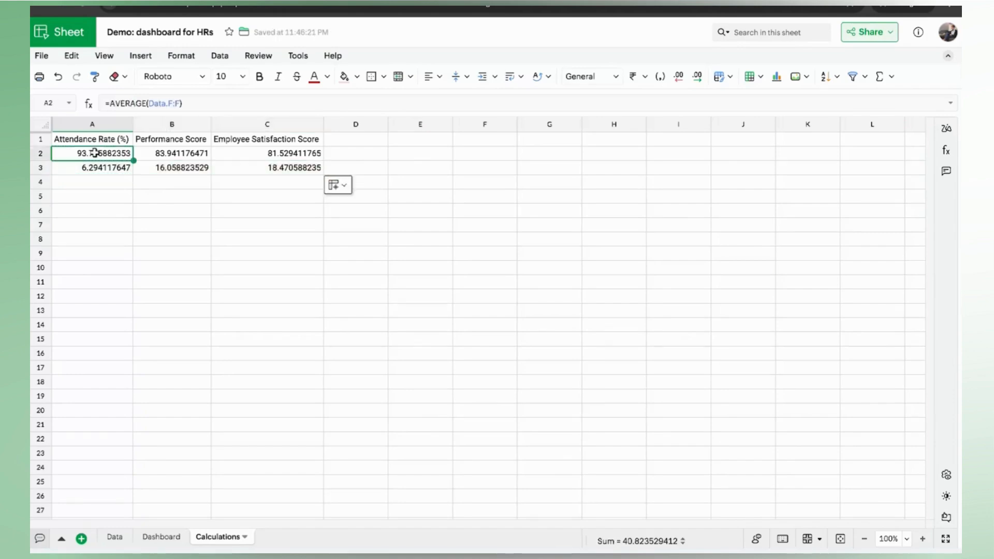
{"action": "left_click", "coordinate": [255, 168], "text": "shift"}
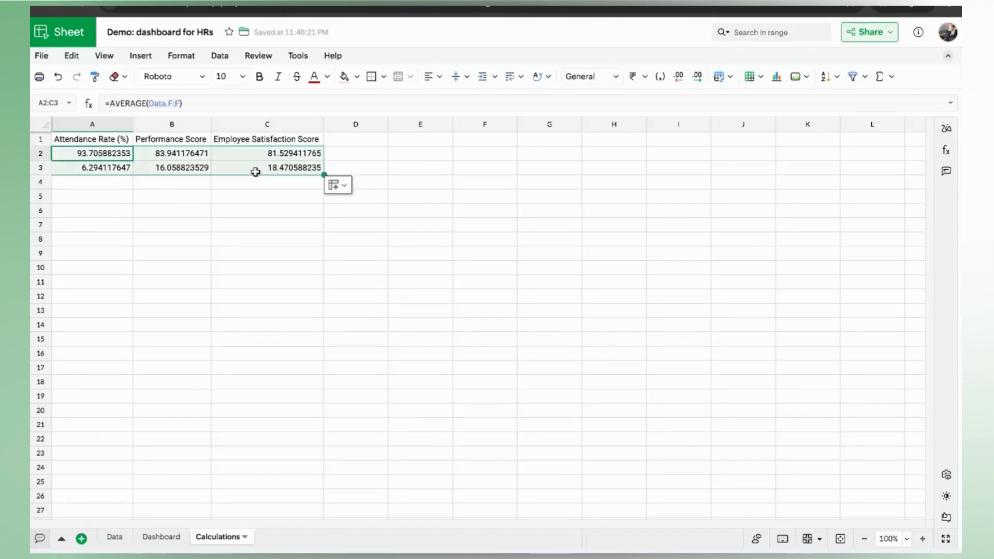
{"action": "left_click", "coordinate": [679, 76]}
{"action": "left_click", "coordinate": [679, 77]}
{"action": "left_click", "coordinate": [678, 77]}
{"action": "left_click", "coordinate": [682, 86]}
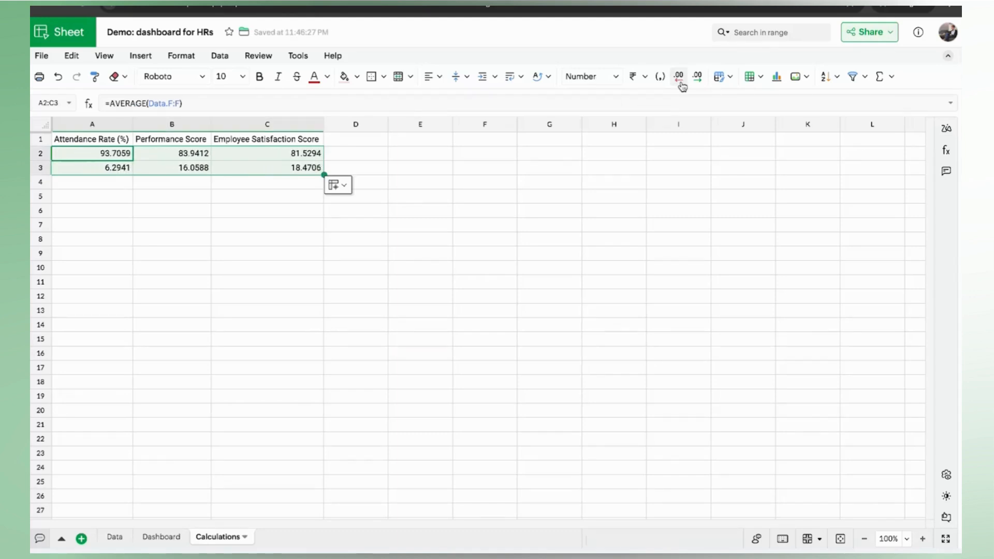
{"action": "left_click", "coordinate": [682, 86]}
{"action": "left_click", "coordinate": [682, 86]}
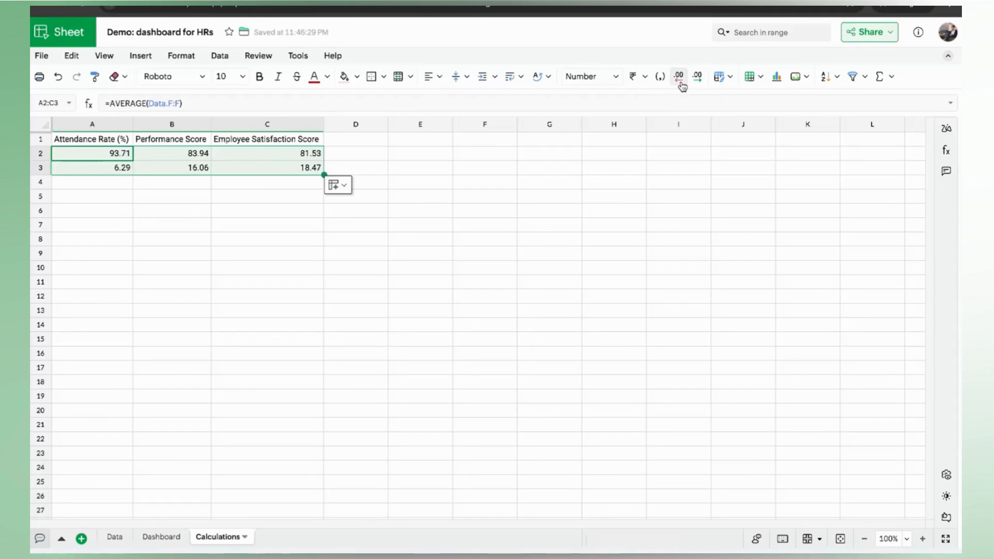
{"action": "left_click", "coordinate": [192, 195]}
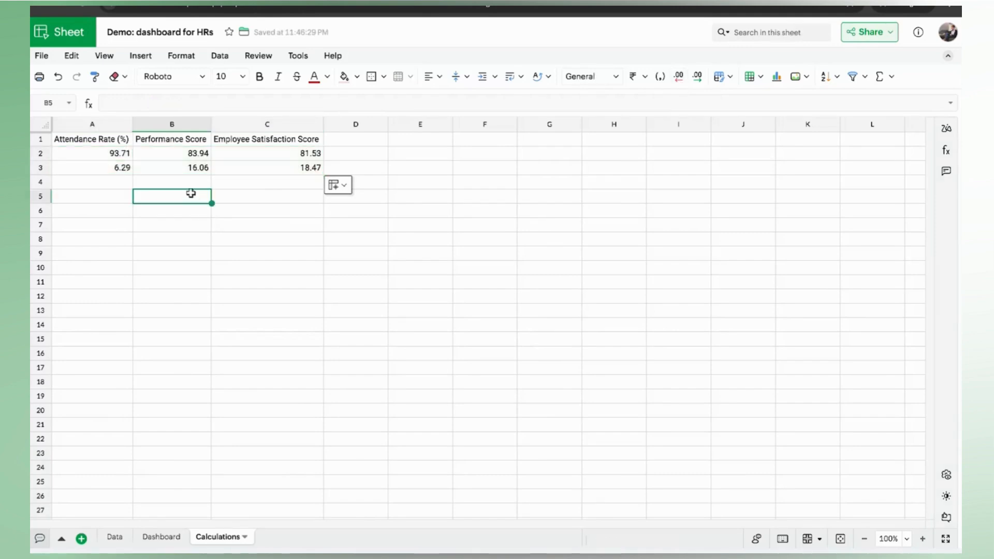
Step: Insert a doughnut chart from the Attendance Rate (%) data in cells A1:A3
{"action": "left_click", "coordinate": [94, 138]}
{"action": "left_click", "coordinate": [104, 167], "text": "shift"}
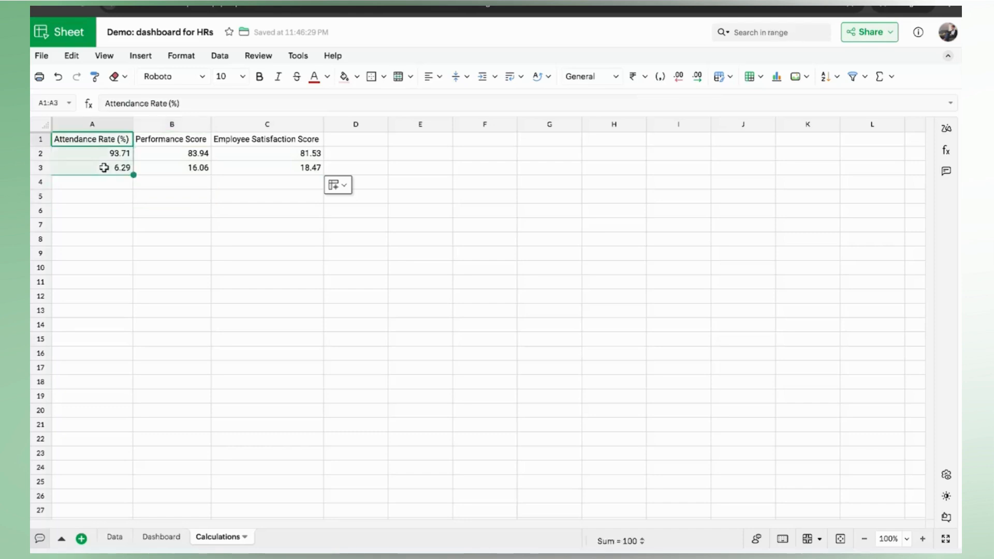
{"action": "left_click", "coordinate": [777, 82]}
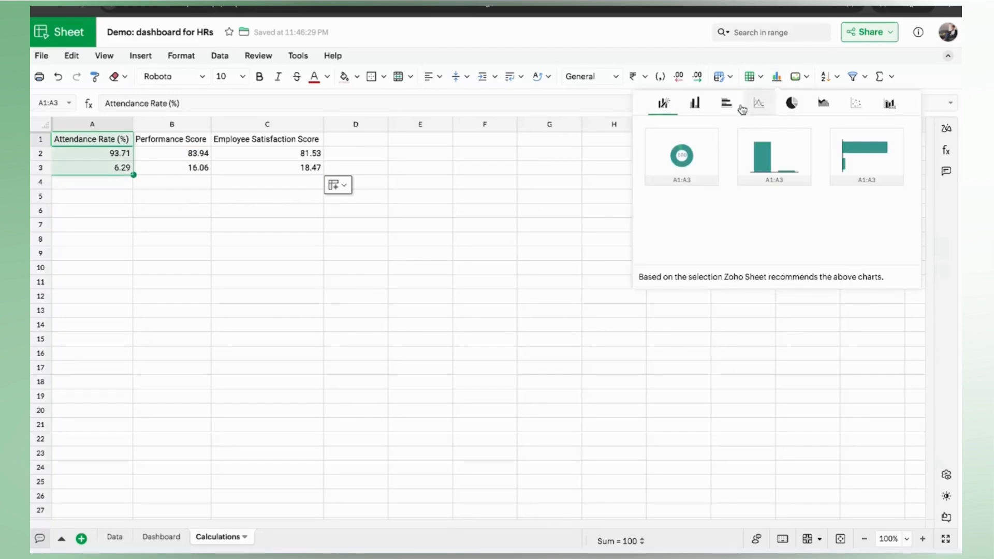
{"action": "left_click", "coordinate": [705, 174]}
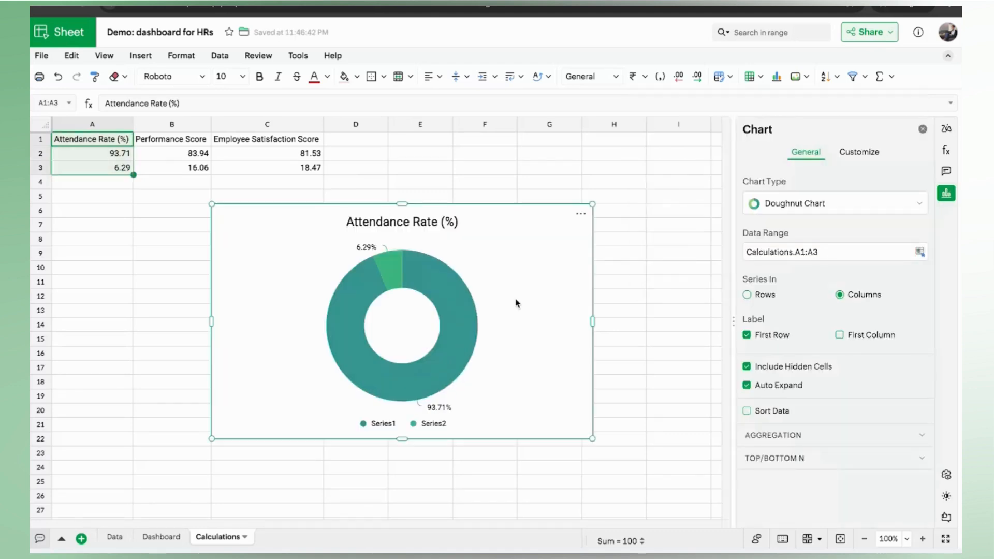
Step: Move the Attendance Rate (%) doughnut chart from the Calculations sheet to the Dashboard sheet
{"action": "left_click", "coordinate": [581, 219]}
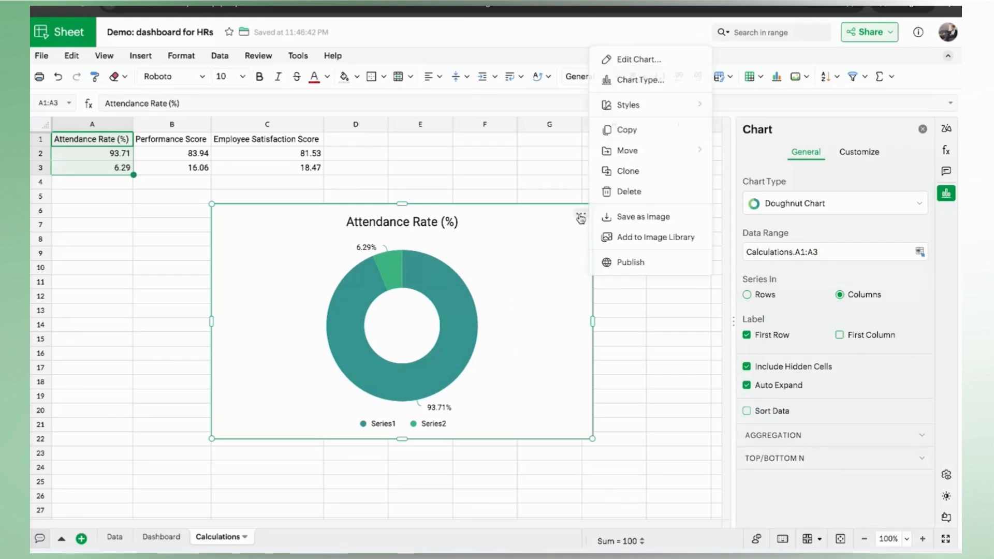
{"action": "mouse_move", "coordinate": [652, 150]}
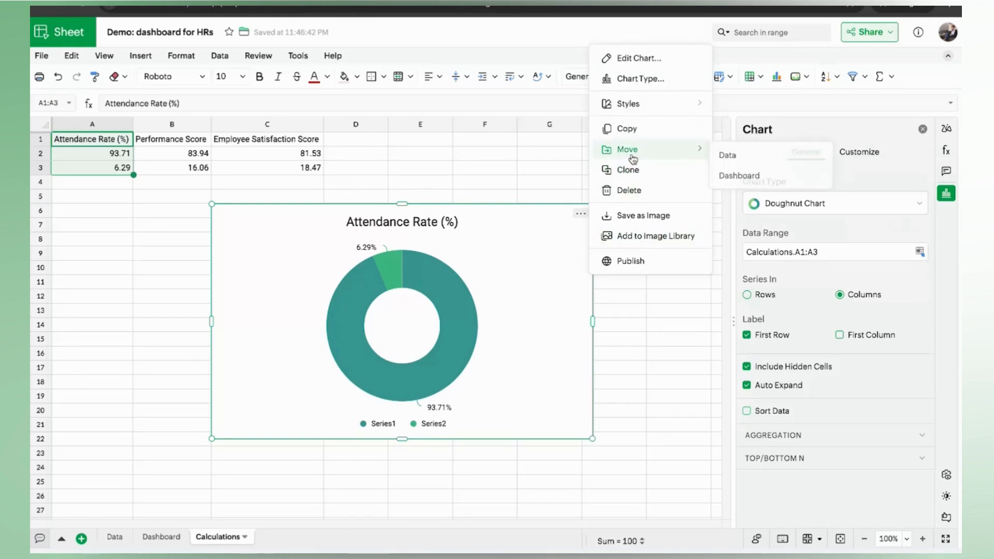
{"action": "left_click", "coordinate": [739, 174]}
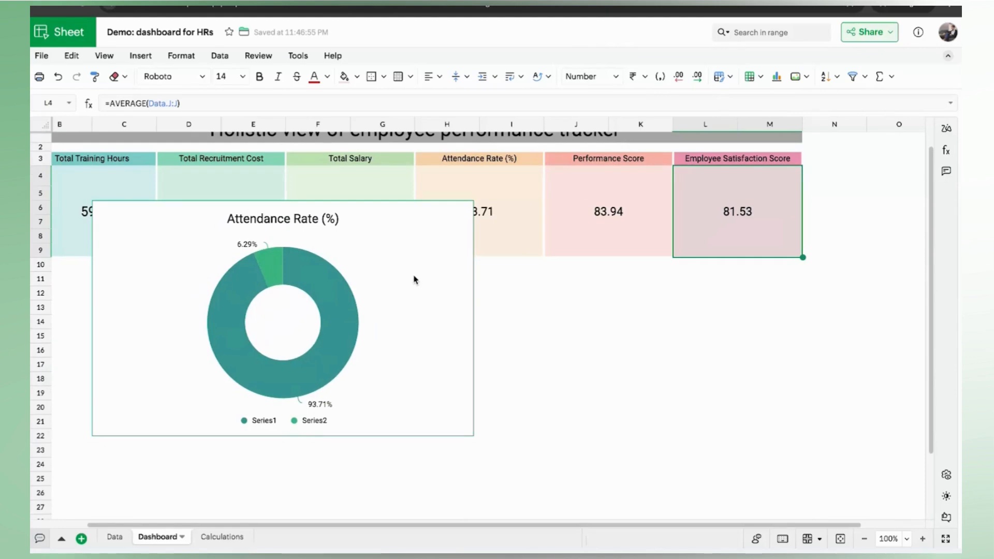
Step: Remove the title text from the Attendance Rate (%) doughnut chart on the Dashboard sheet
{"action": "left_click", "coordinate": [415, 280]}
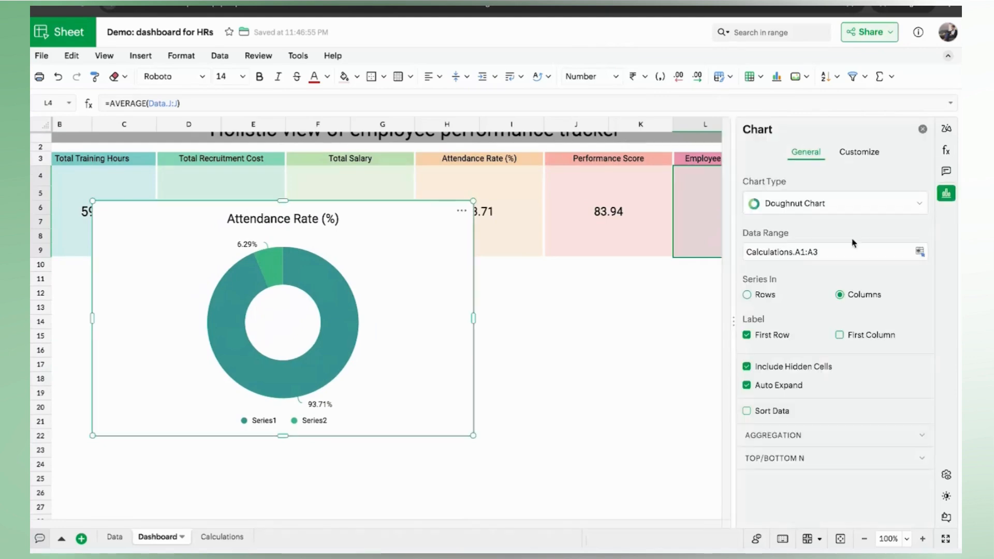
{"action": "left_click", "coordinate": [844, 153]}
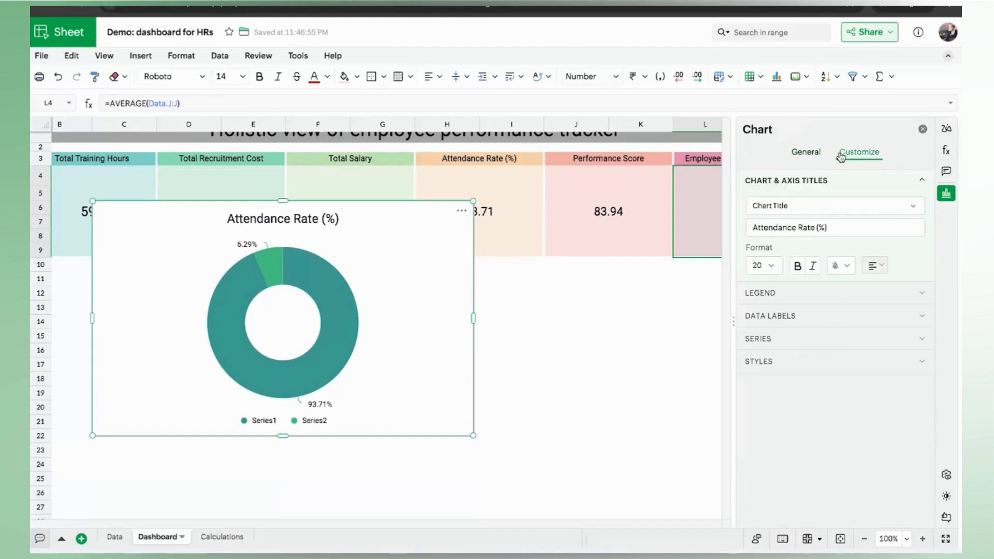
{"action": "left_click", "coordinate": [836, 226]}
{"action": "key", "text": "ctrl+a"}
{"action": "key", "text": "BackSpace"}
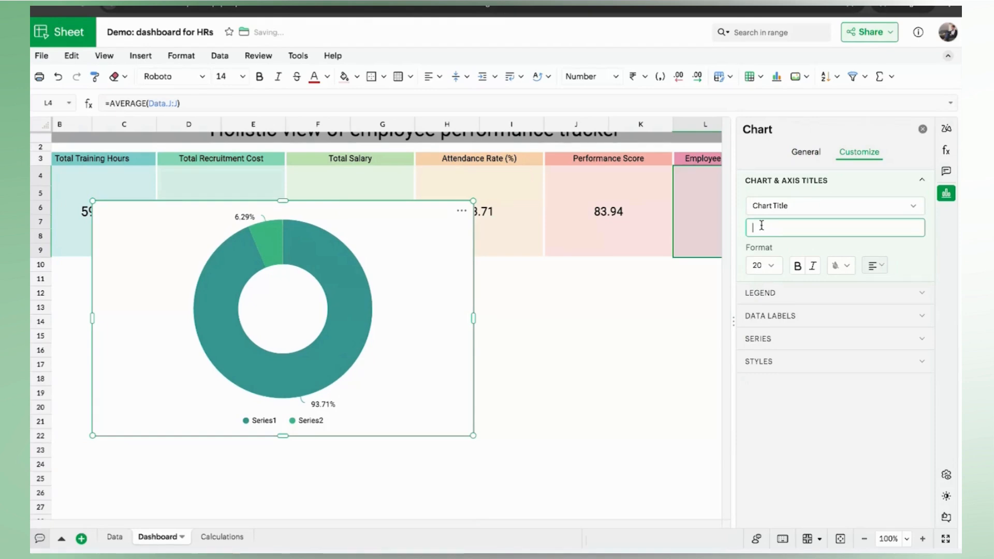
Step: Set the legend position of the attendance doughnut chart to None
{"action": "left_click", "coordinate": [773, 297]}
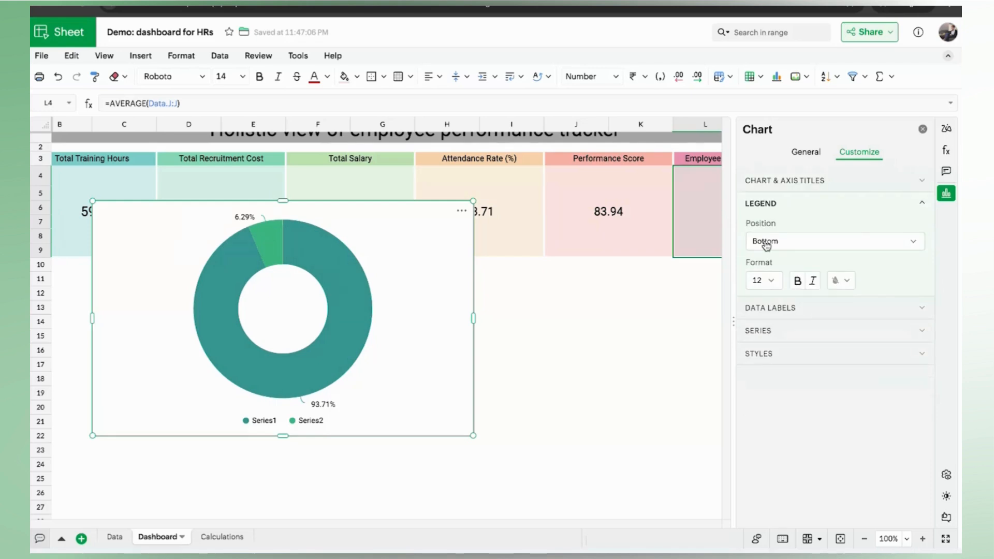
{"action": "left_click", "coordinate": [766, 245]}
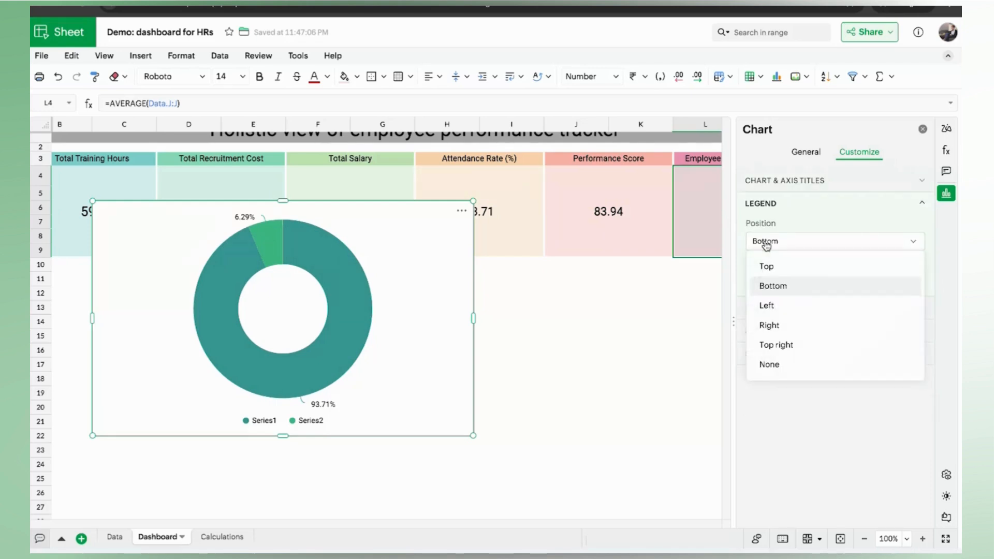
{"action": "left_click", "coordinate": [769, 367]}
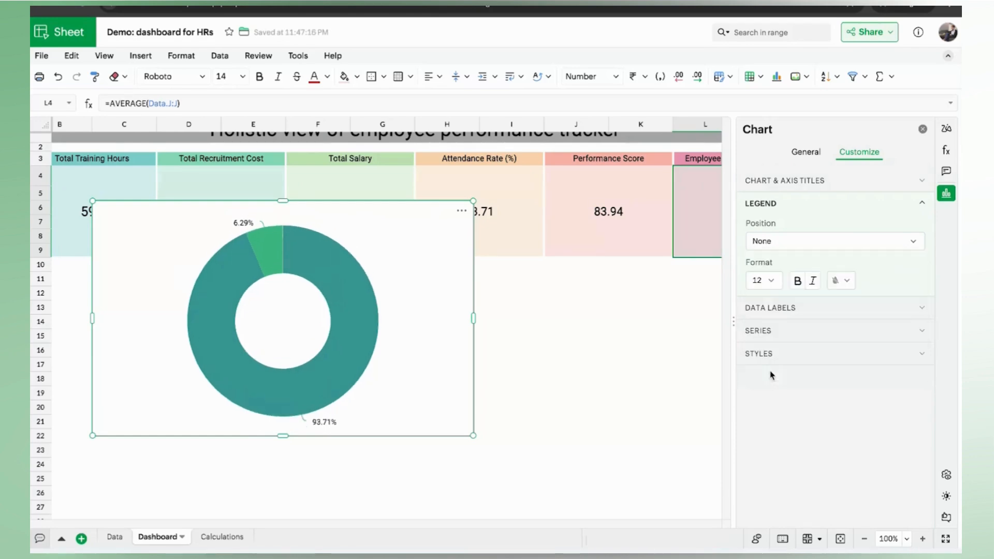
Step: Set the data labels of the attendance doughnut chart to None
{"action": "left_click", "coordinate": [772, 311]}
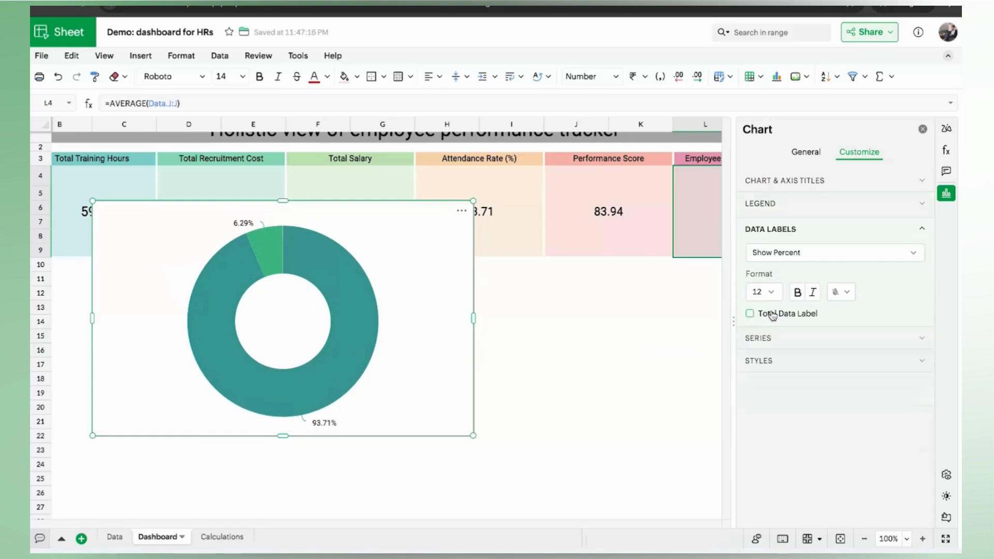
{"action": "left_click", "coordinate": [796, 252]}
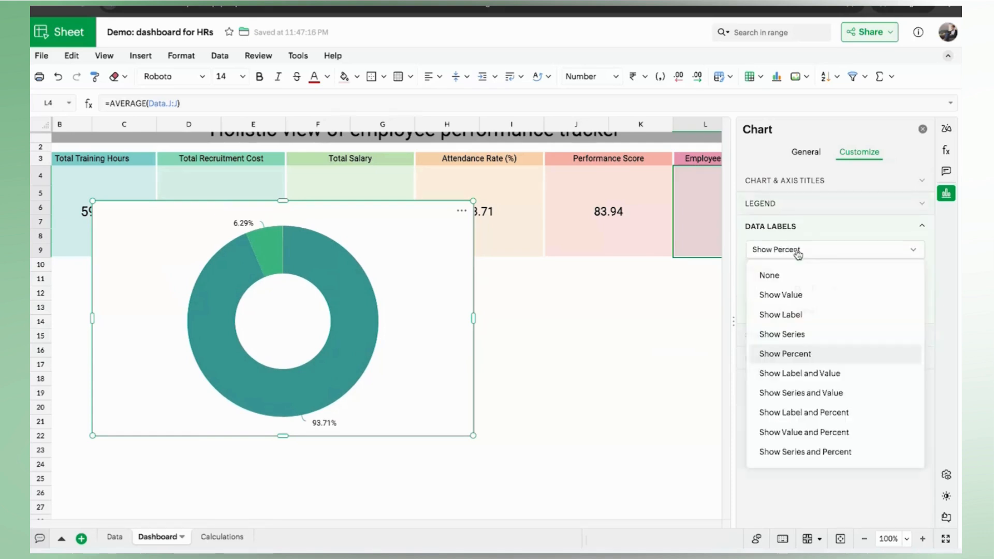
{"action": "left_click", "coordinate": [772, 284]}
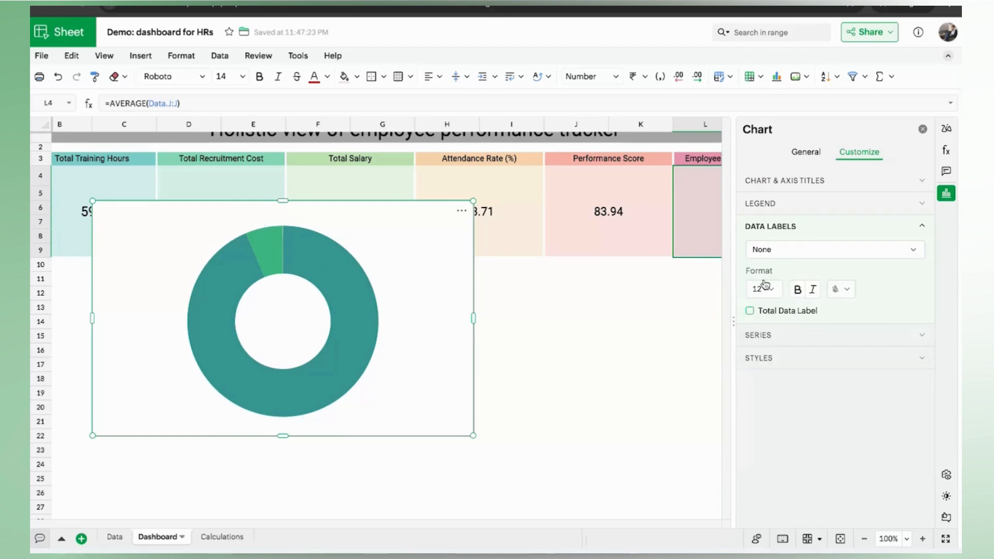
Step: Raise the attendance doughnut chart's background transparency to the maximum
{"action": "left_click", "coordinate": [759, 358]}
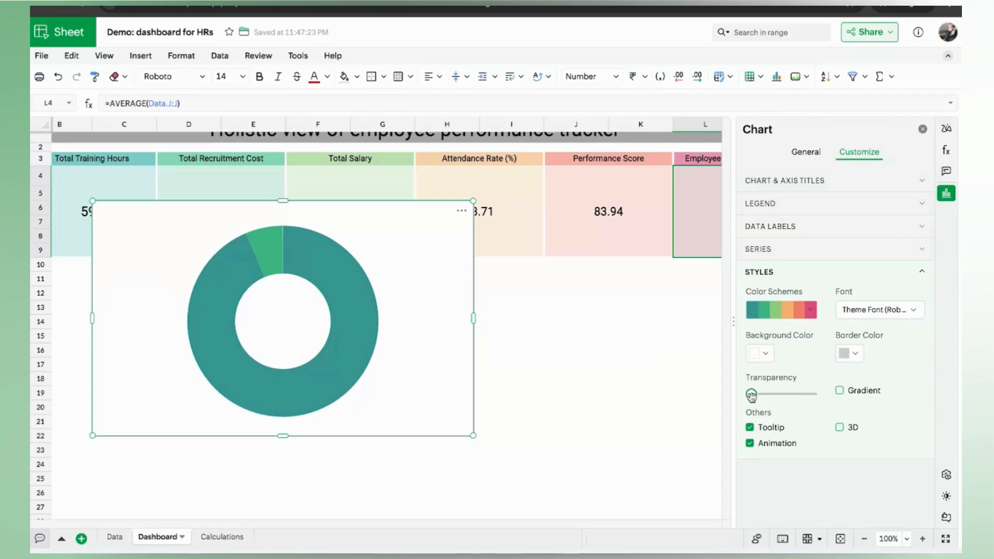
{"action": "left_click_drag", "start_coordinate": [751, 395], "coordinate": [813, 395]}
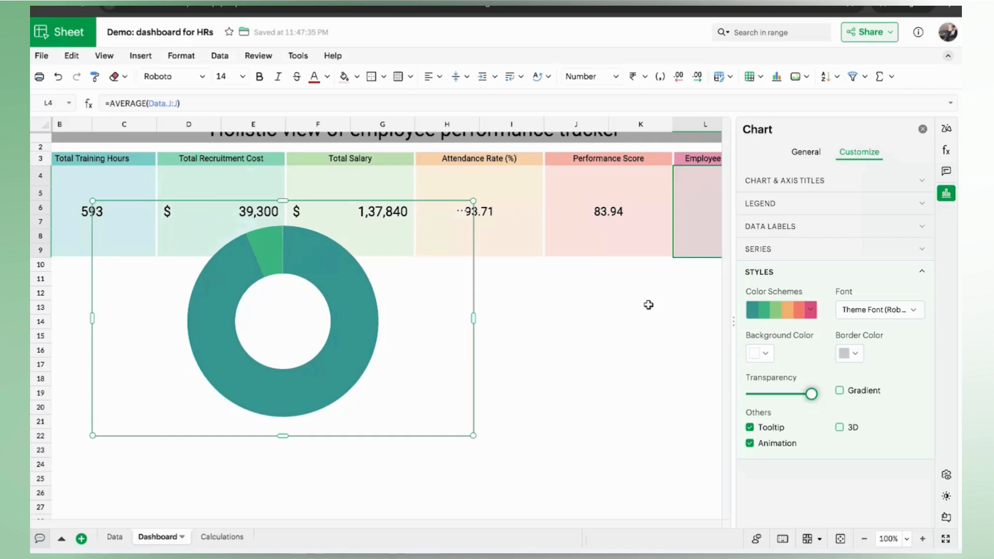
{"action": "left_click", "coordinate": [782, 272]}
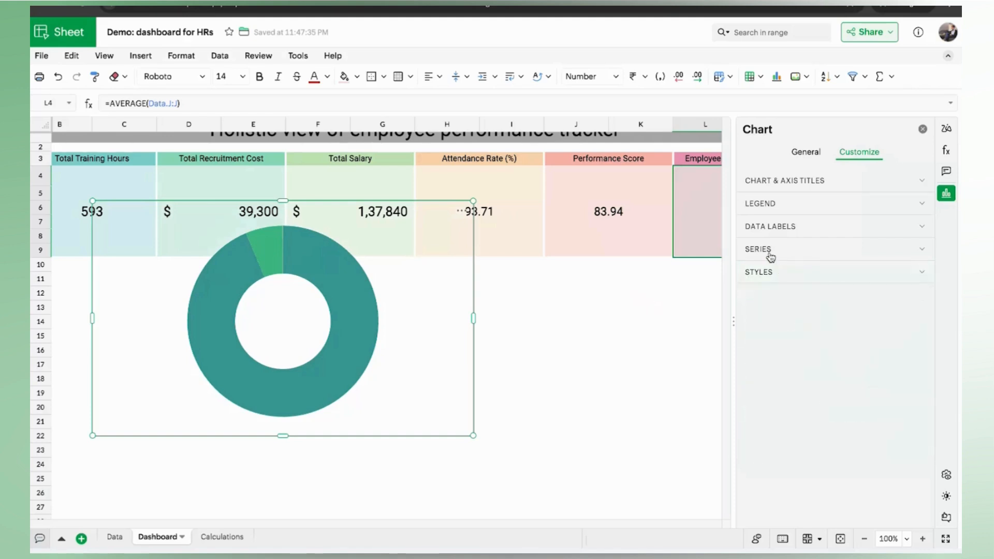
Step: Set the series border color of the attendance doughnut chart to No border
{"action": "left_click", "coordinate": [770, 254]}
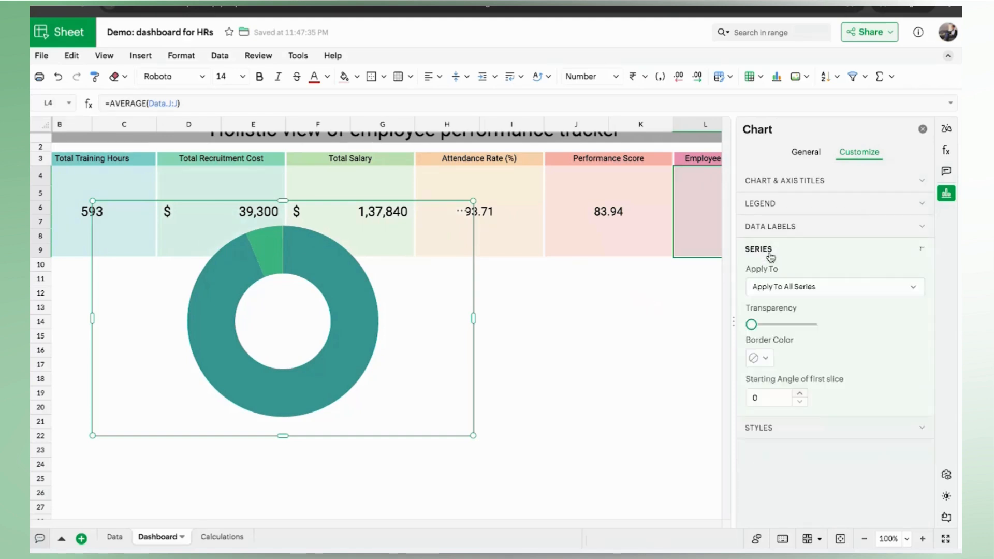
{"action": "left_click", "coordinate": [776, 294]}
{"action": "left_click", "coordinate": [775, 291]}
{"action": "left_click", "coordinate": [767, 363]}
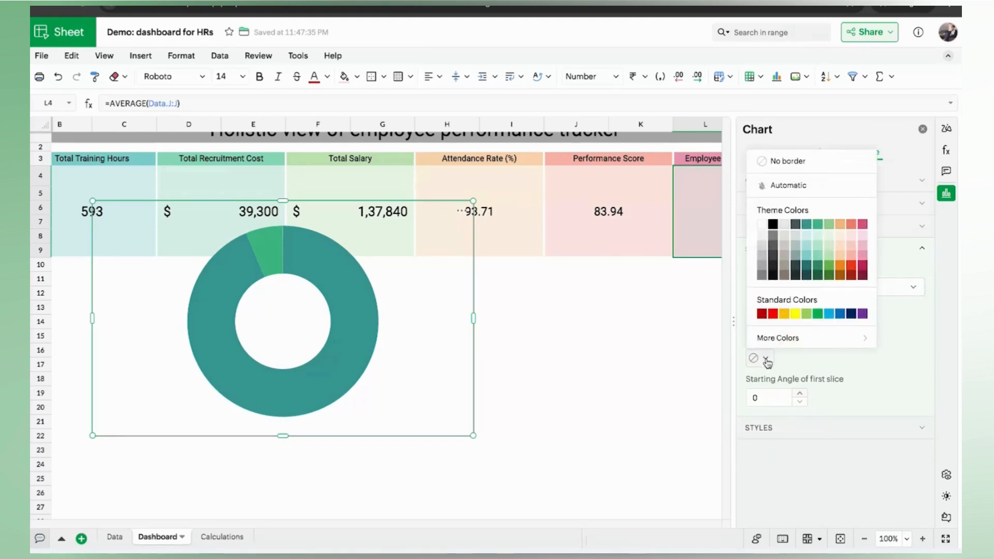
{"action": "left_click", "coordinate": [780, 171]}
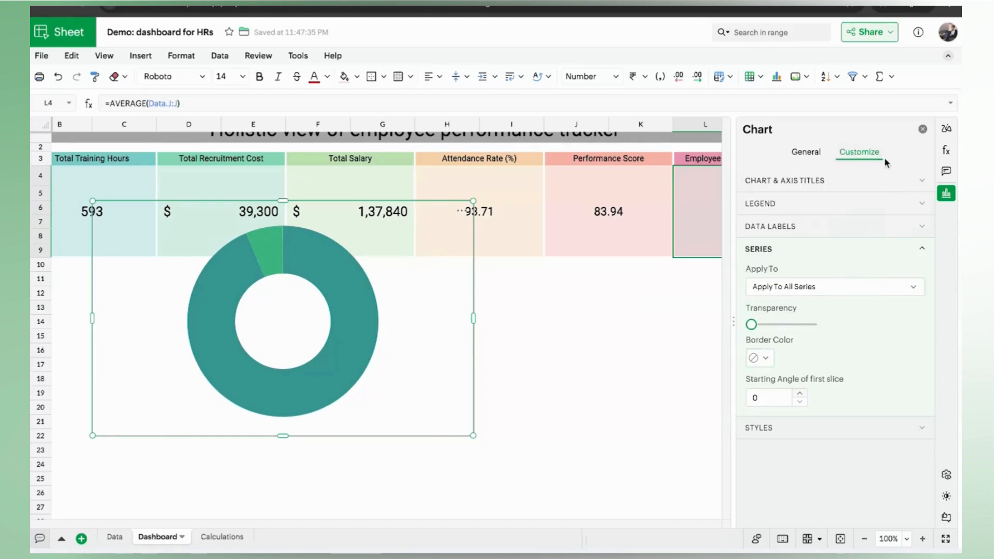
Step: Shrink the attendance doughnut chart and place it in the Attendance Rate (%) card so the ring surrounds the value
{"action": "left_click_drag", "start_coordinate": [434, 311], "coordinate": [622, 220]}
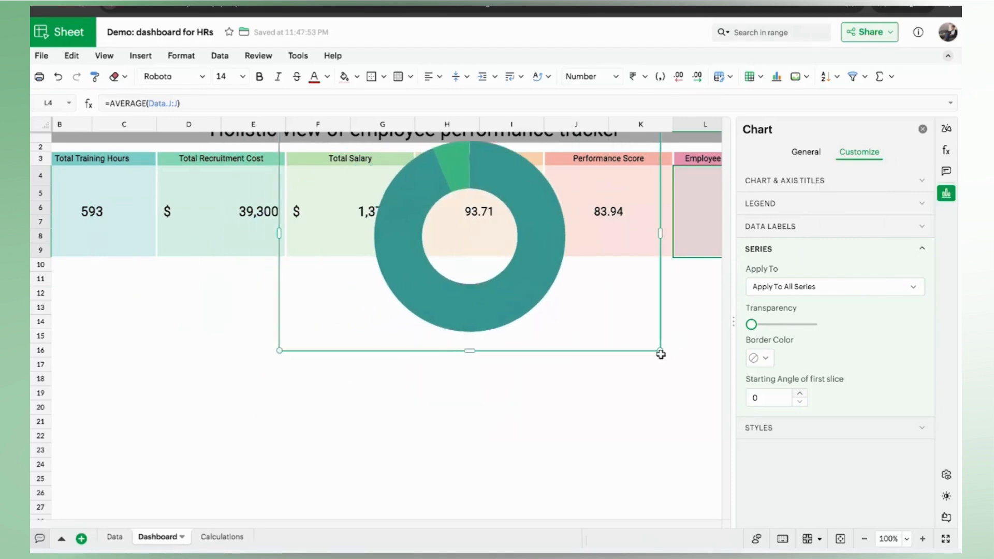
{"action": "left_click_drag", "start_coordinate": [659, 351], "coordinate": [589, 294]}
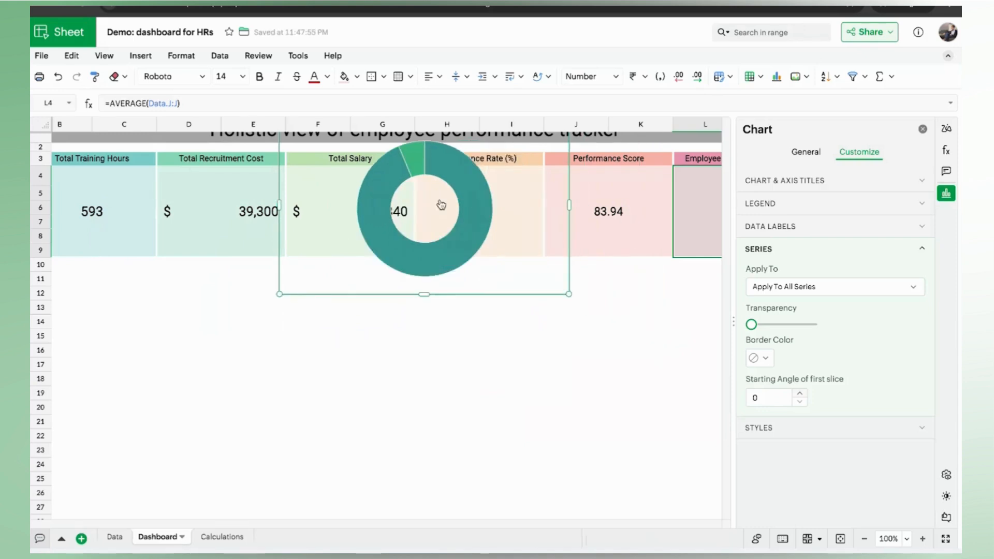
{"action": "left_click_drag", "start_coordinate": [489, 216], "coordinate": [511, 216]}
{"action": "left_click_drag", "start_coordinate": [613, 290], "coordinate": [553, 231]}
{"action": "left_click_drag", "start_coordinate": [474, 211], "coordinate": [512, 226]}
{"action": "left_click_drag", "start_coordinate": [588, 274], "coordinate": [569, 259]}
{"action": "left_click_drag", "start_coordinate": [496, 216], "coordinate": [508, 224]}
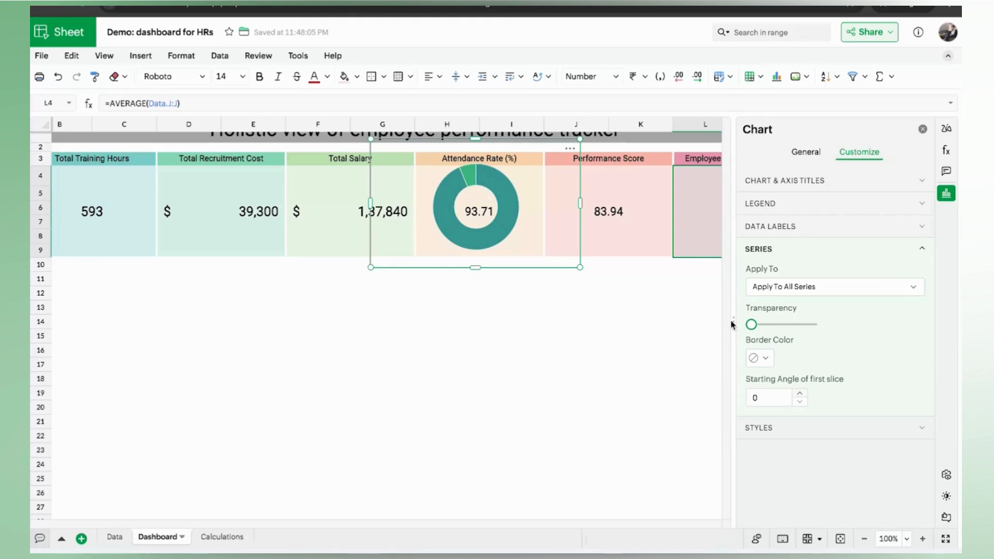
Step: Color Series2 of the attendance doughnut with the 80% lightened orange #fdf0e2 and set the starting angle of the first slice to 190
{"action": "left_click", "coordinate": [788, 298]}
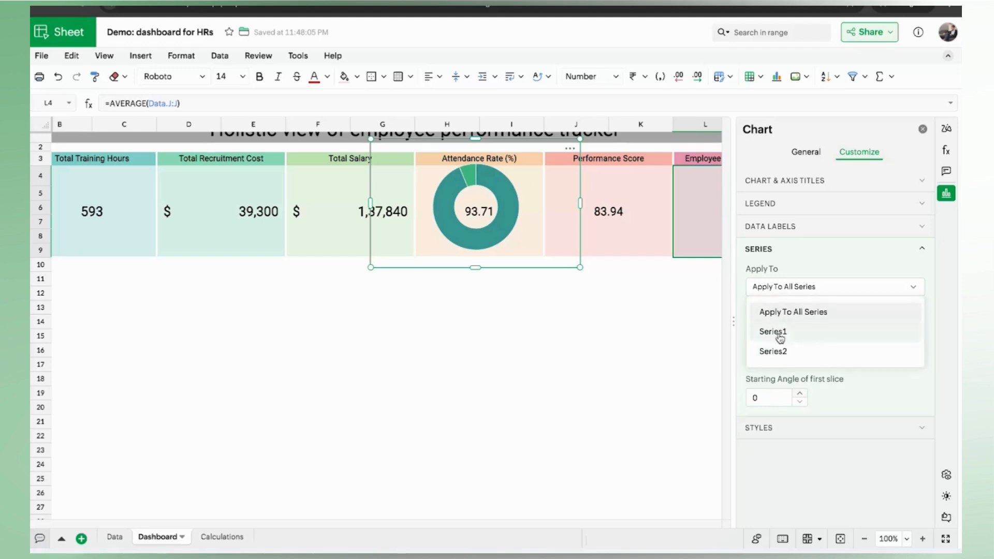
{"action": "left_click", "coordinate": [782, 351]}
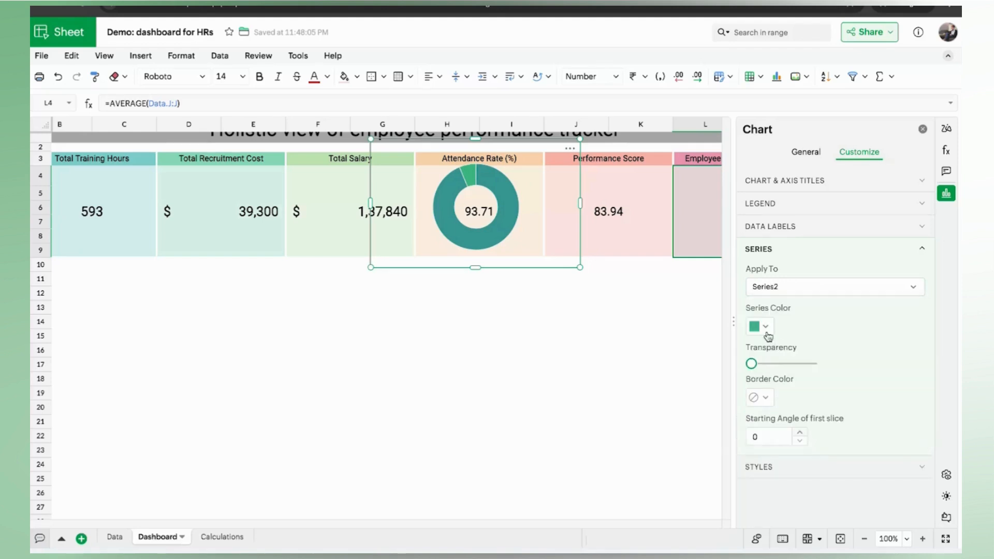
{"action": "left_click", "coordinate": [766, 329]}
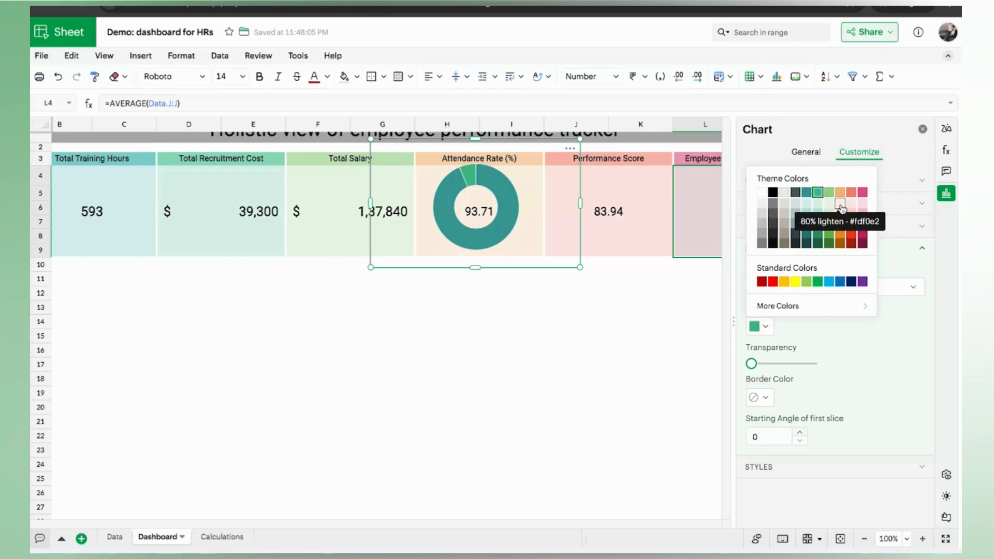
{"action": "left_click", "coordinate": [840, 207]}
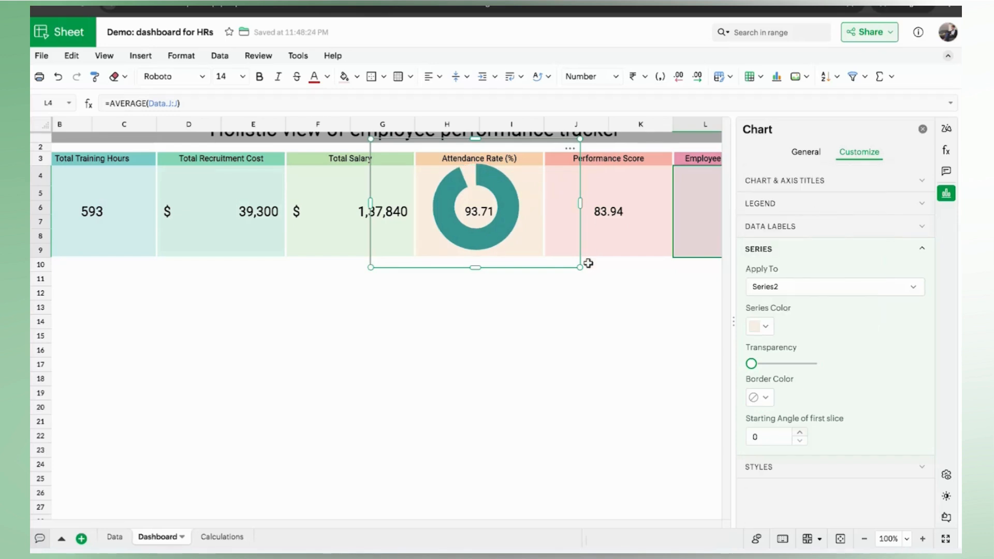
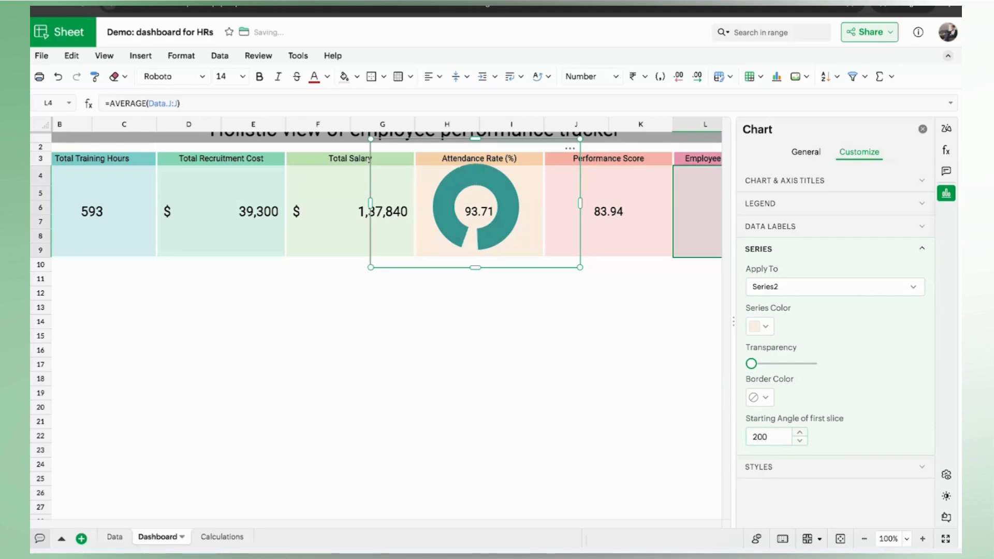
{"action": "left_click", "coordinate": [796, 444]}
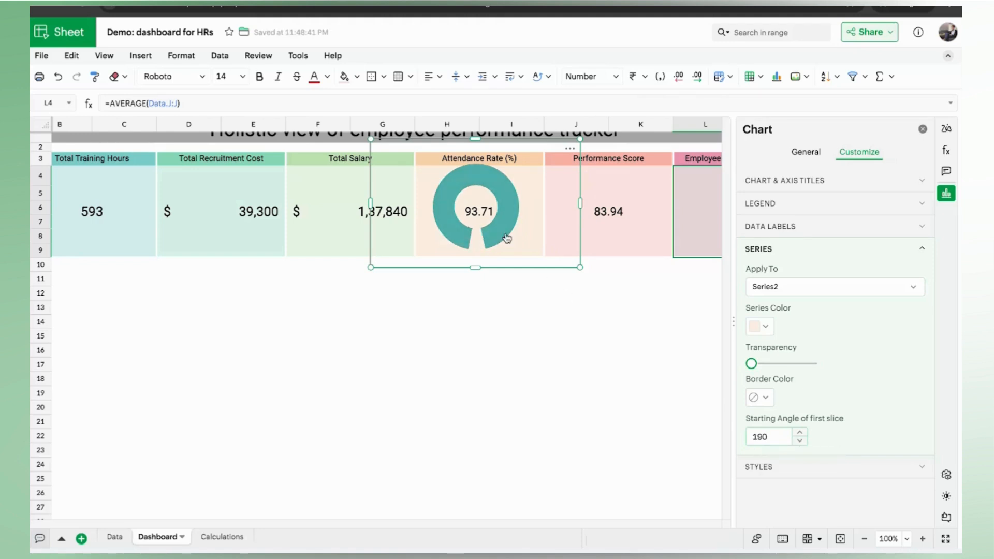
Step: Color Series1 of the attendance doughnut with the darkest orange theme shade and center the ring on the card's value
{"action": "left_click", "coordinate": [776, 294]}
{"action": "left_click", "coordinate": [777, 334]}
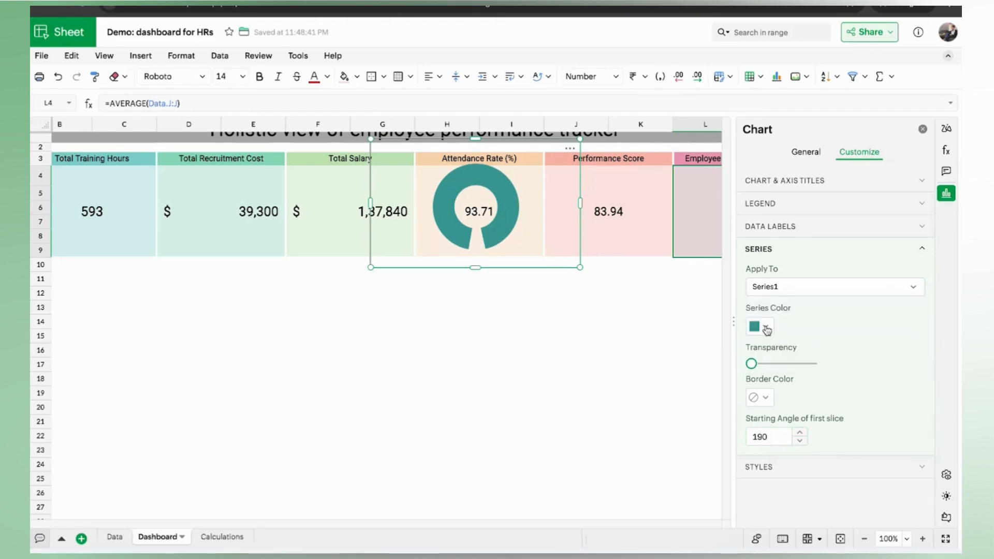
{"action": "left_click", "coordinate": [766, 326]}
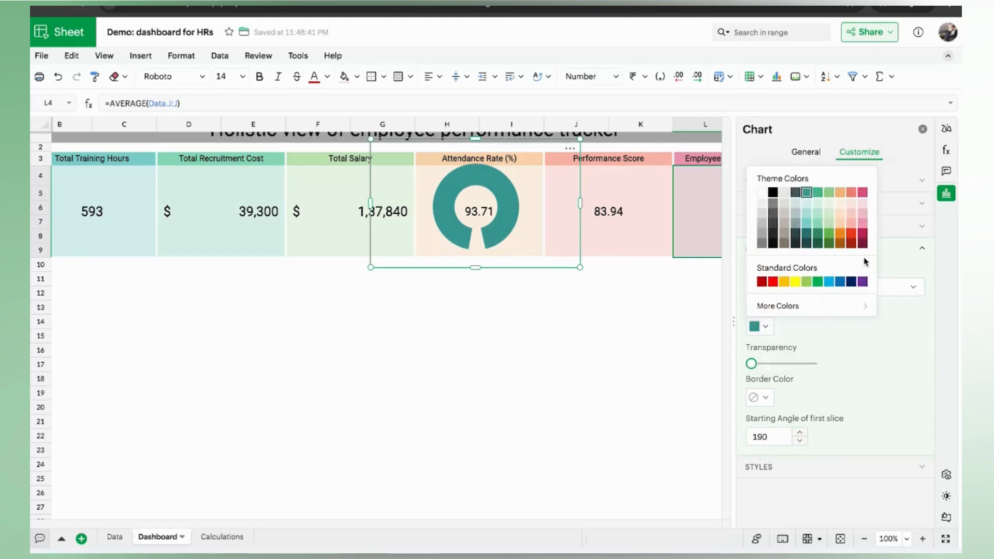
{"action": "left_click", "coordinate": [840, 243]}
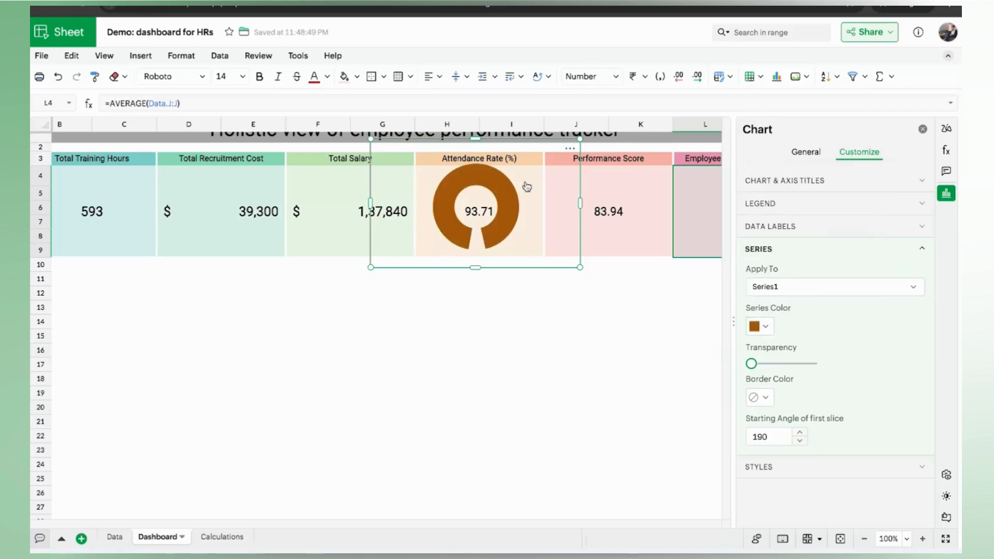
{"action": "left_click_drag", "start_coordinate": [531, 217], "coordinate": [576, 207]}
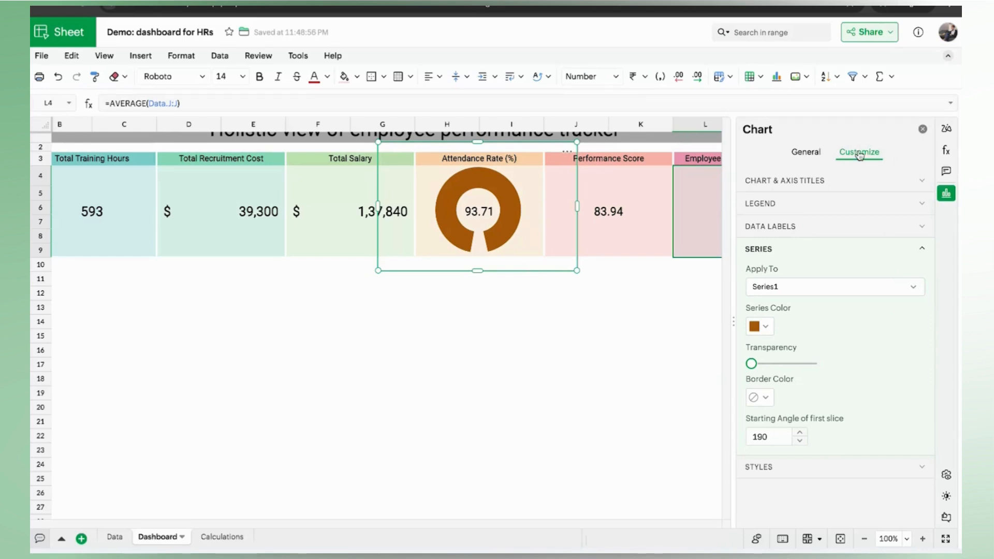
{"action": "left_click", "coordinate": [921, 130]}
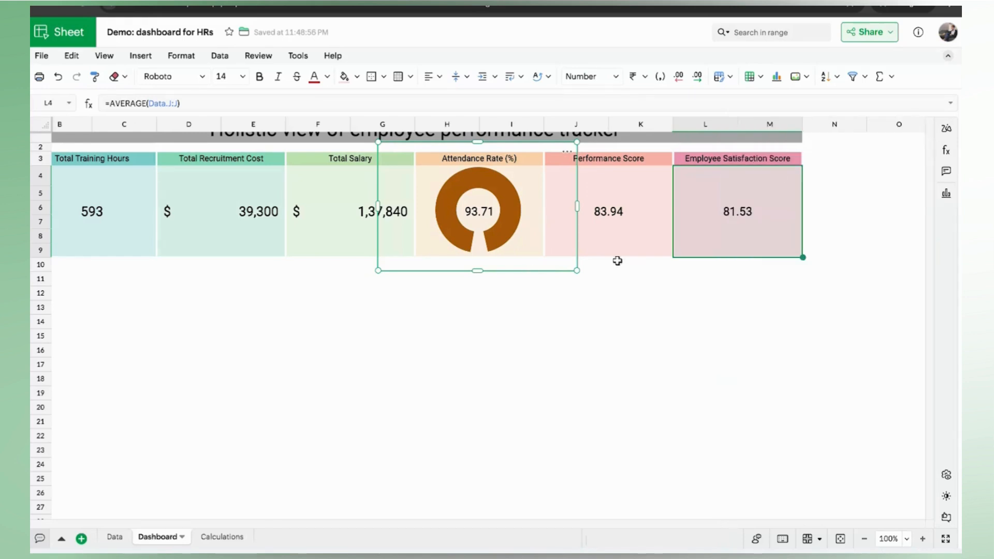
Step: Duplicate the attendance doughnut chart on the Dashboard sheet
{"action": "key", "text": "ctrl+c"}
{"action": "key", "text": "ctrl+v"}
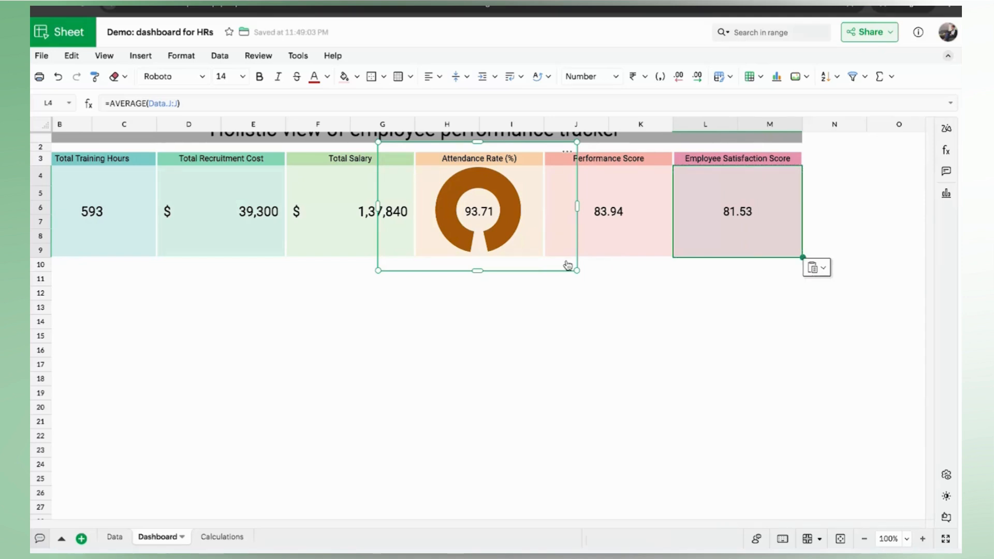
{"action": "key", "text": "ctrl+v"}
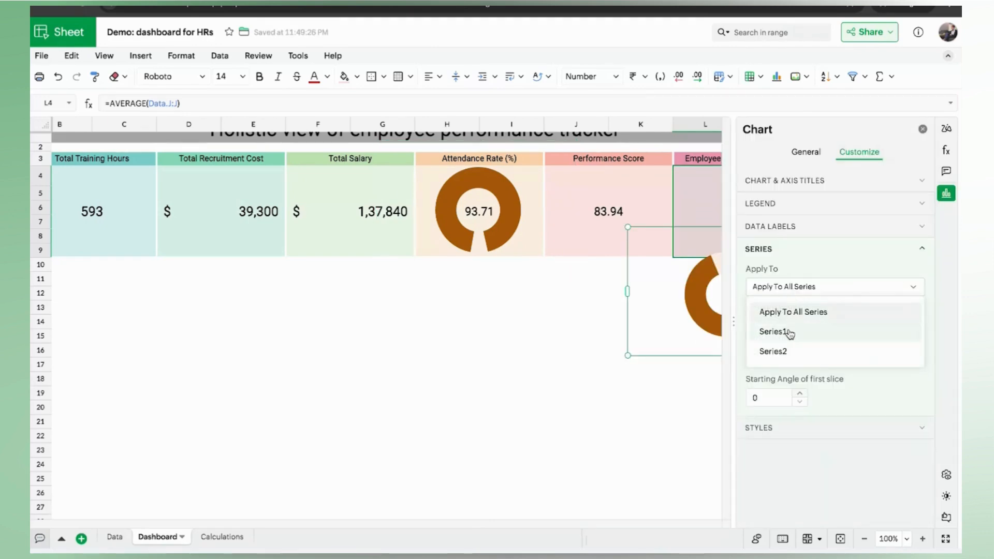
Step: Color the duplicated doughnut's Series1 with the darkest red theme shade and its Series2 with a light red tint
{"action": "left_click", "coordinate": [790, 333]}
{"action": "left_click", "coordinate": [760, 327]}
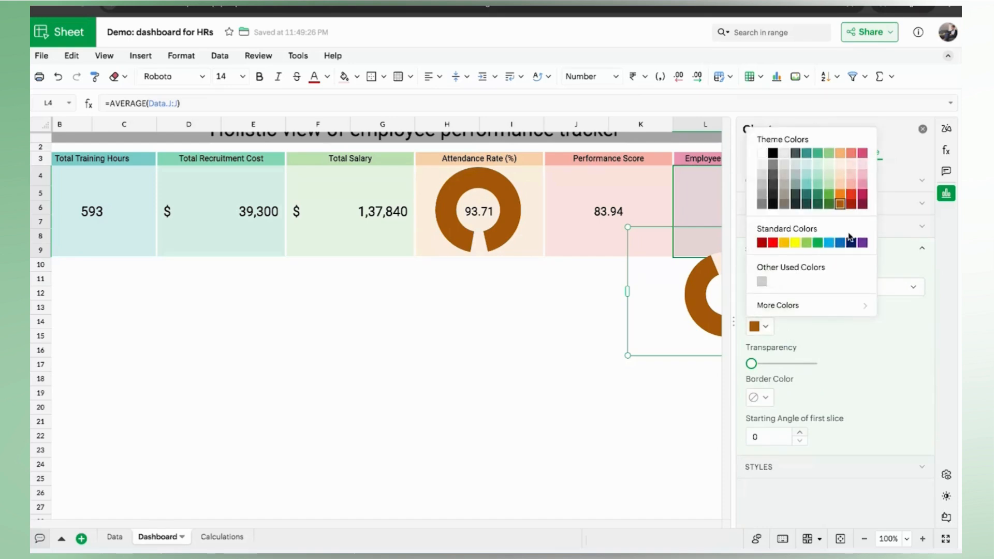
{"action": "left_click", "coordinate": [852, 205]}
{"action": "left_click", "coordinate": [770, 293]}
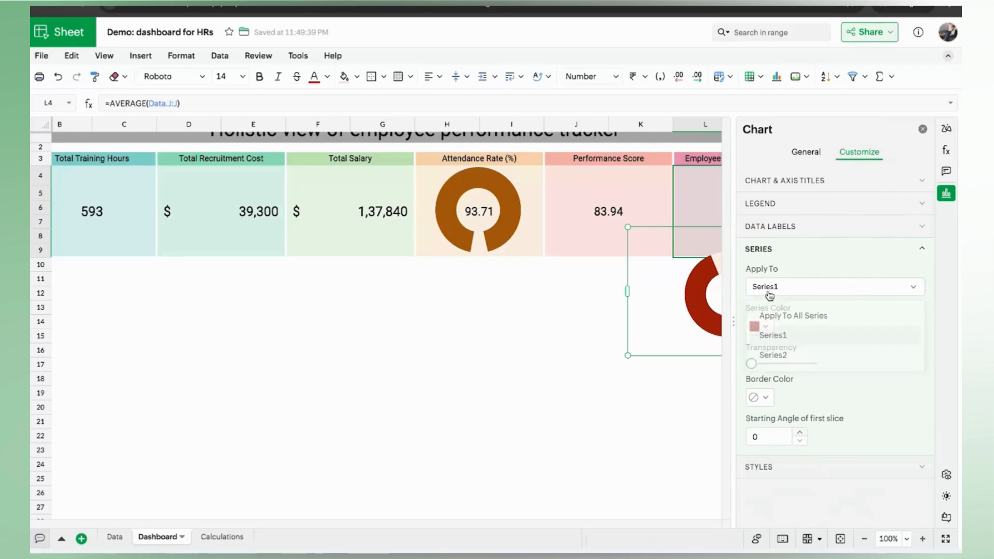
{"action": "left_click", "coordinate": [769, 351]}
{"action": "left_click", "coordinate": [766, 330]}
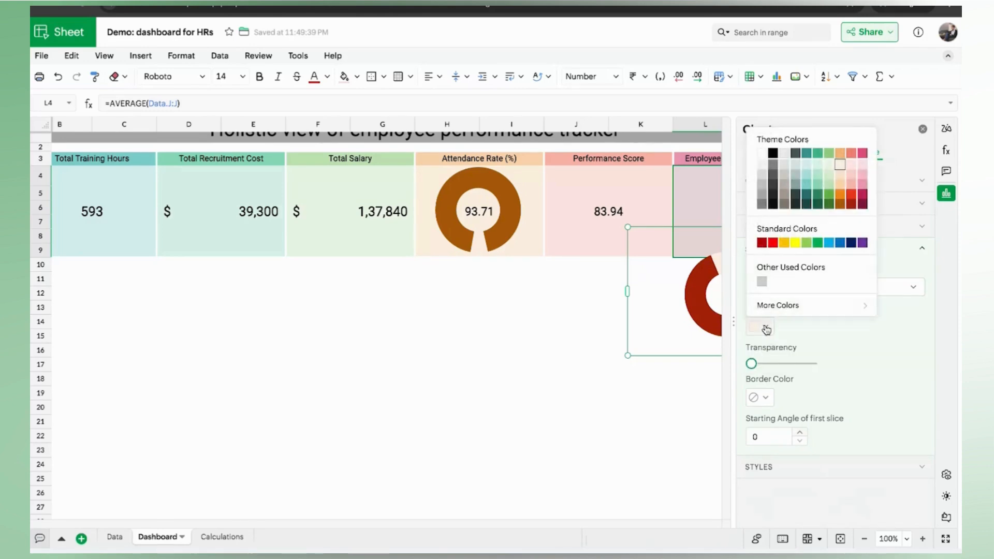
{"action": "left_click", "coordinate": [843, 165]}
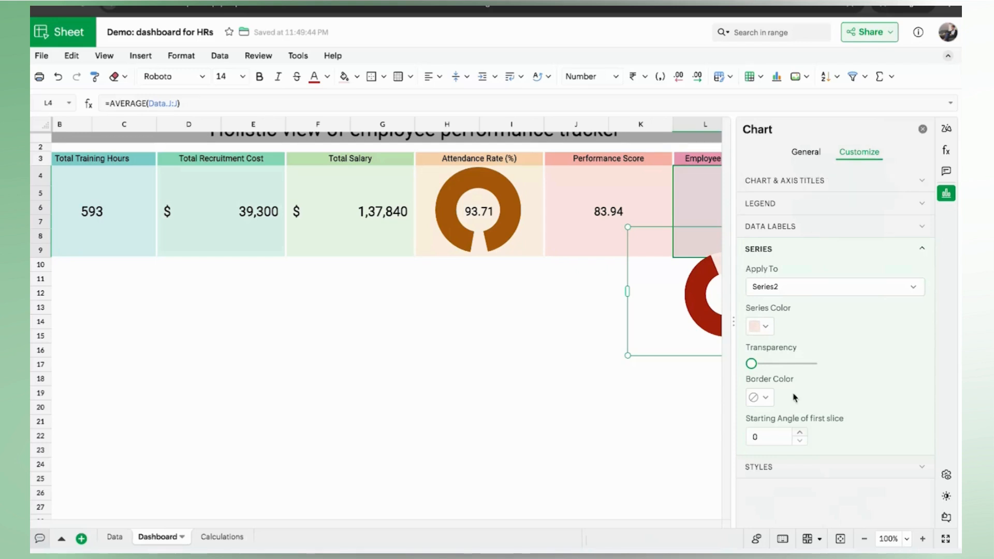
Step: Set the duplicated doughnut's starting angle to 190 and center it around the value in the Performance Score card
{"action": "left_click", "coordinate": [767, 434]}
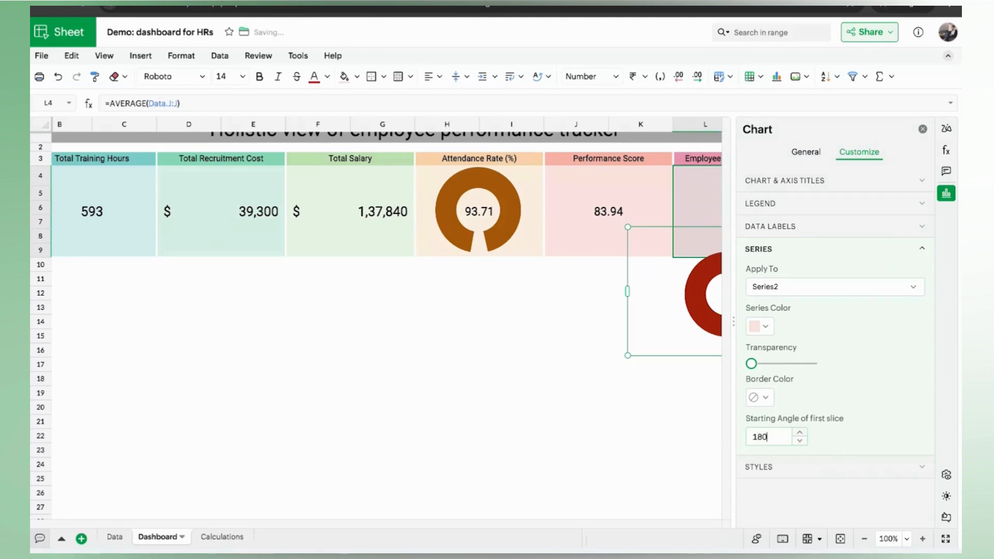
{"action": "left_click_drag", "start_coordinate": [665, 334], "coordinate": [561, 262]}
{"action": "left_click", "coordinate": [800, 433]}
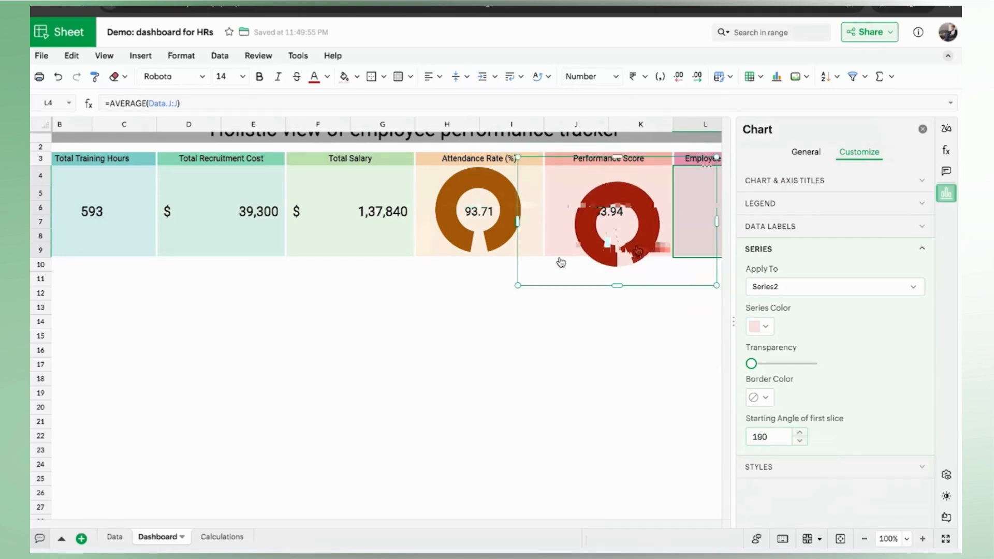
{"action": "left_click_drag", "start_coordinate": [637, 262], "coordinate": [630, 245]}
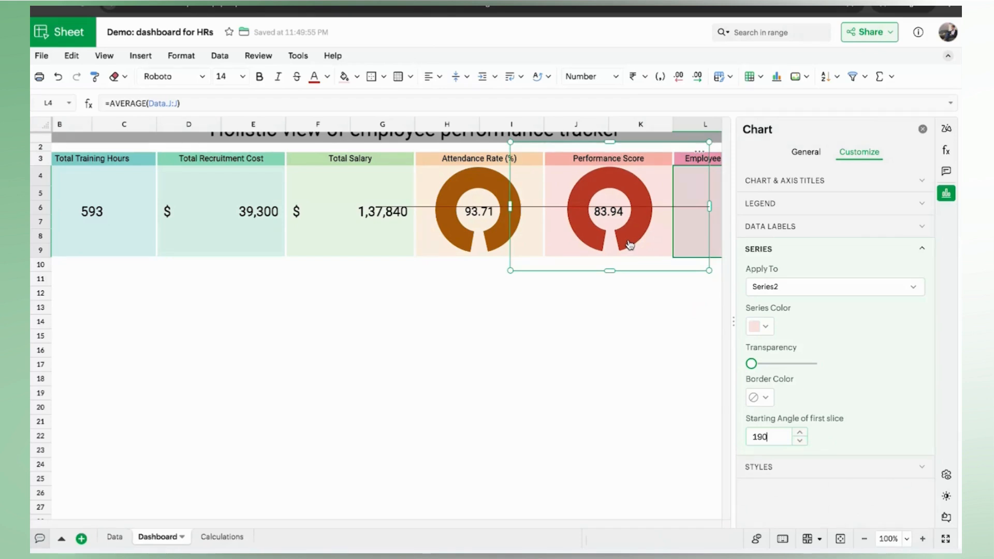
{"action": "left_click_drag", "start_coordinate": [630, 245], "coordinate": [630, 245]}
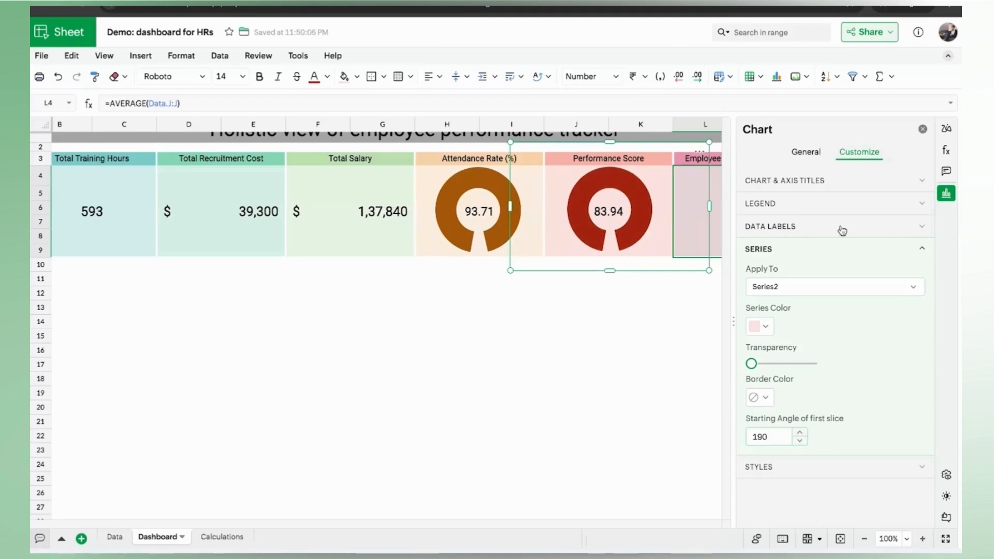
{"action": "left_click", "coordinate": [921, 129]}
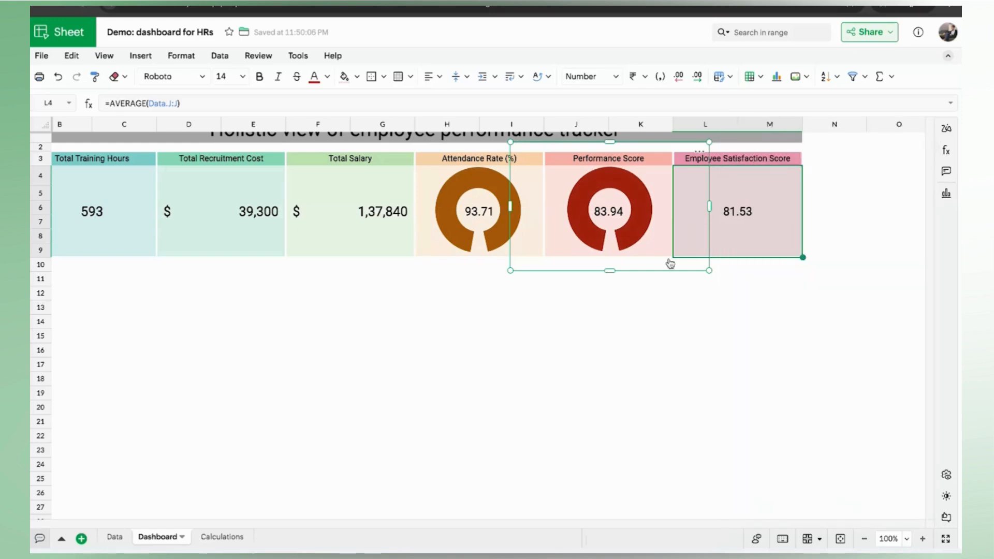
{"action": "left_click", "coordinate": [658, 309]}
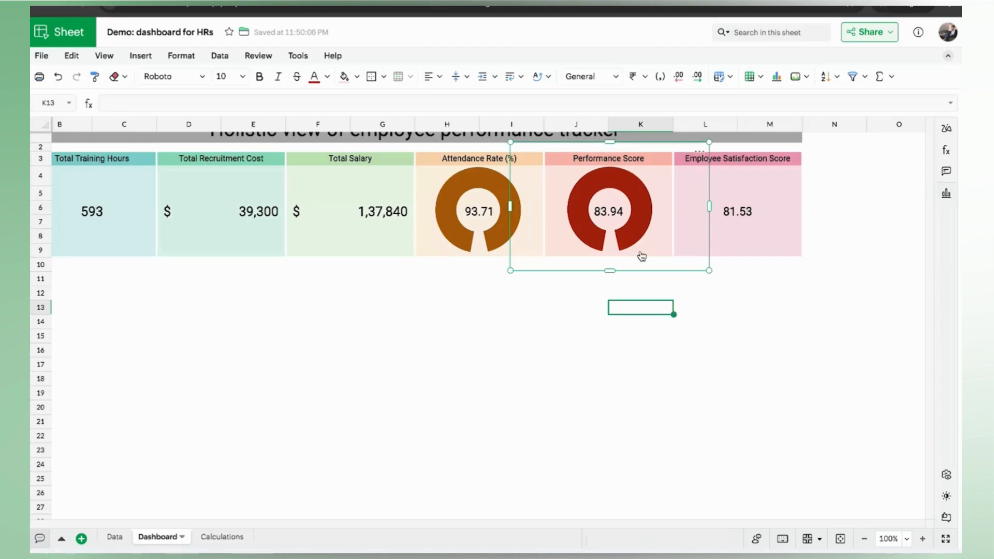
Step: Duplicate the red doughnut chart, open its series settings, and place the copy below the Performance Score card
{"action": "key", "text": "ctrl+v"}
{"action": "left_click_drag", "start_coordinate": [792, 386], "coordinate": [807, 278]}
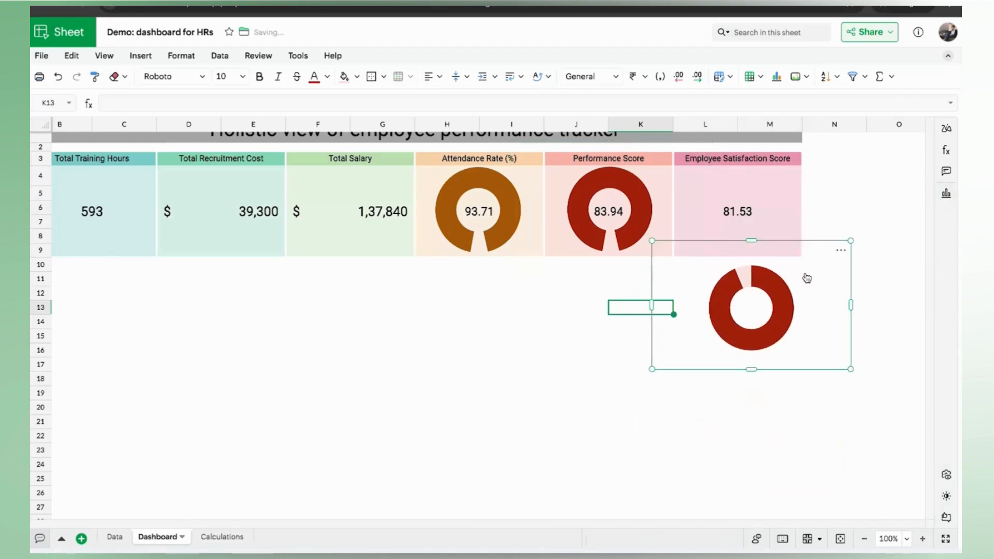
{"action": "double_click", "coordinate": [806, 278]}
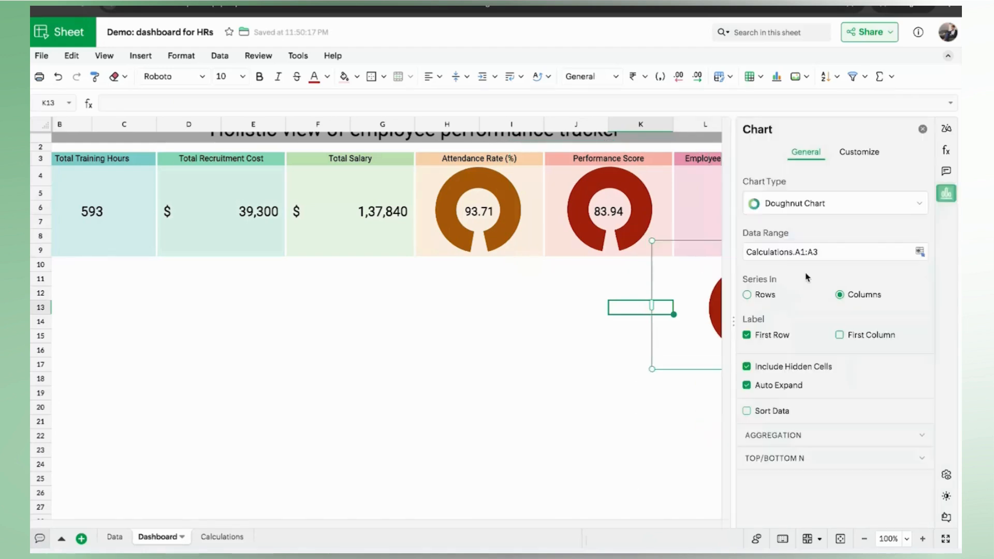
{"action": "left_click", "coordinate": [855, 159]}
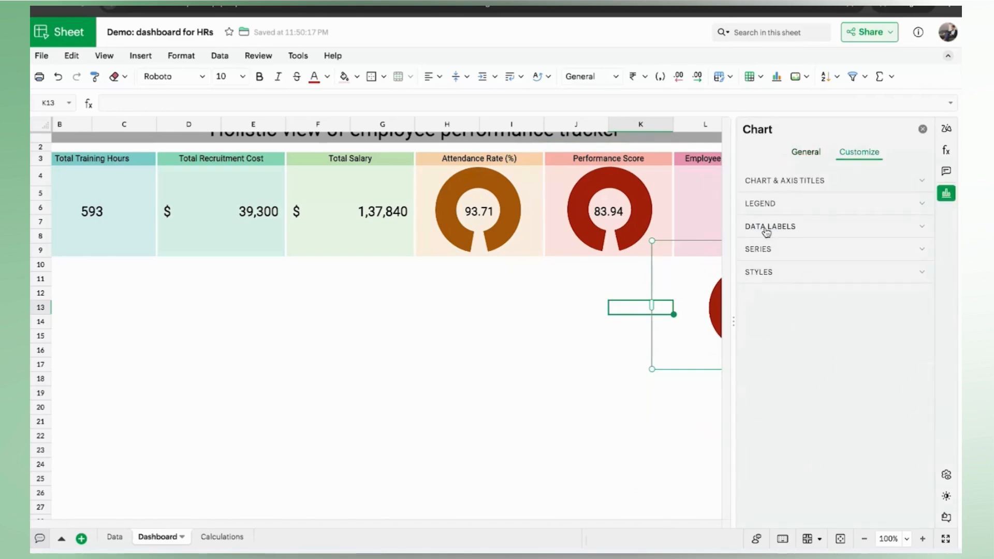
{"action": "left_click", "coordinate": [760, 250]}
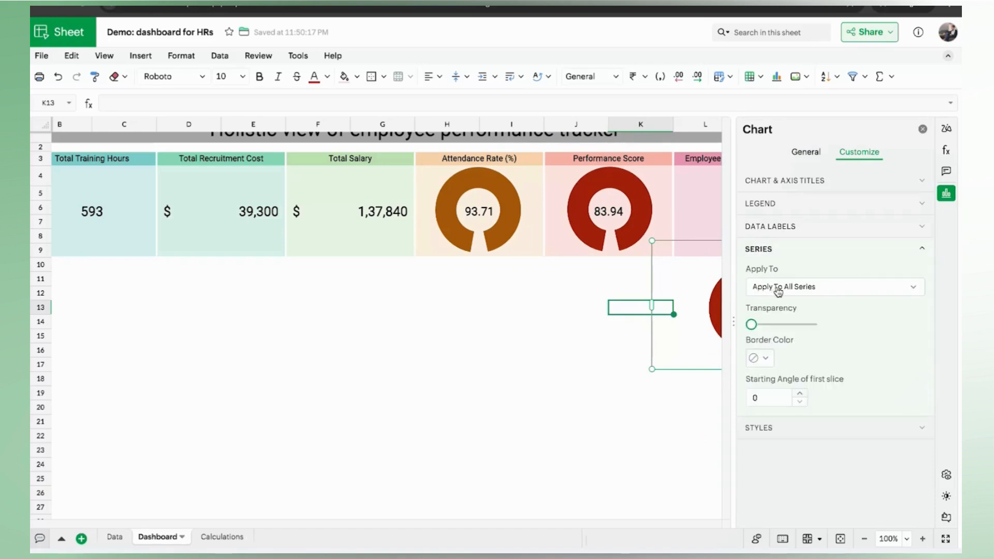
{"action": "left_click_drag", "start_coordinate": [696, 343], "coordinate": [605, 342]}
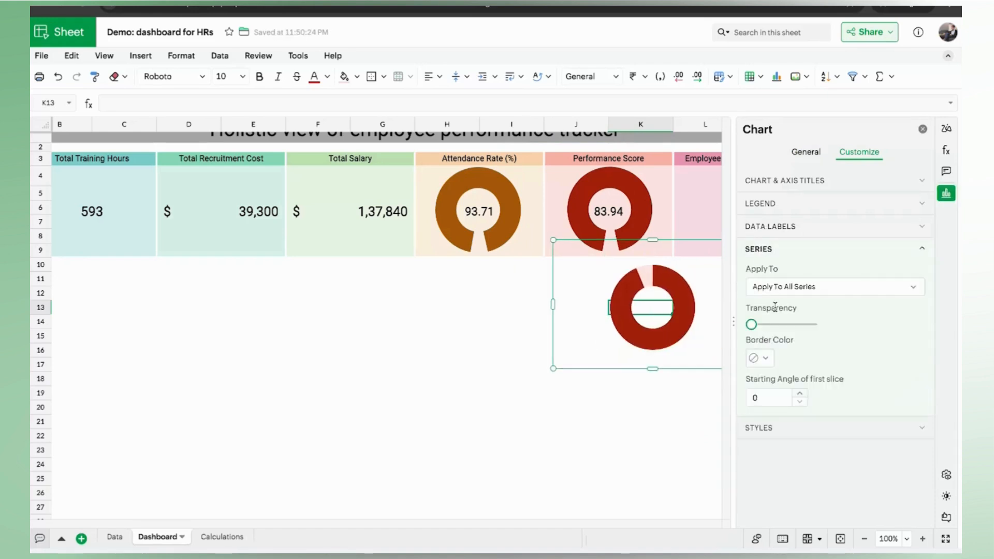
Step: Color the new doughnut's Series1 with the darkest pink theme shade and its Series2 with the lightest pink tint
{"action": "left_click", "coordinate": [778, 288]}
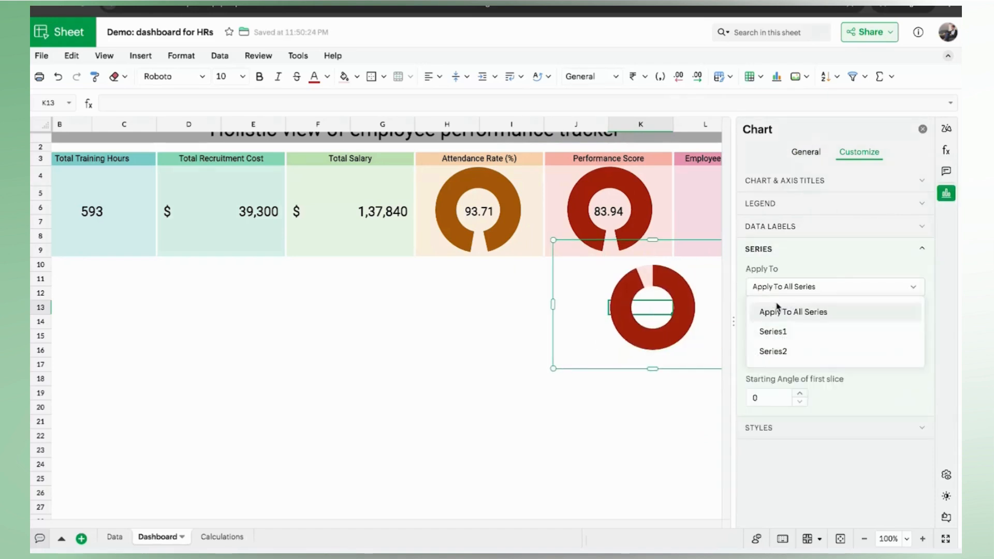
{"action": "left_click", "coordinate": [780, 335]}
{"action": "left_click", "coordinate": [761, 328]}
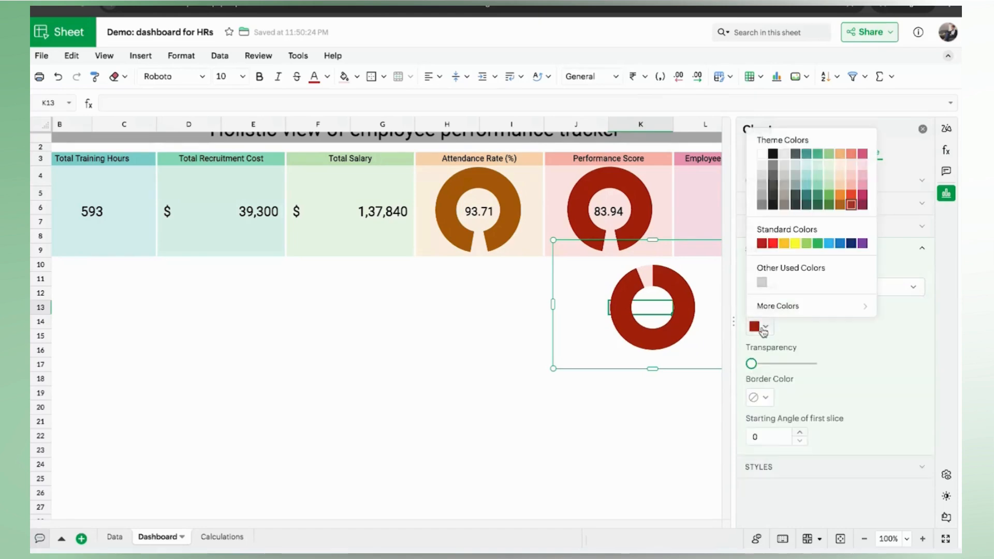
{"action": "left_click", "coordinate": [863, 204]}
{"action": "left_click", "coordinate": [782, 294]}
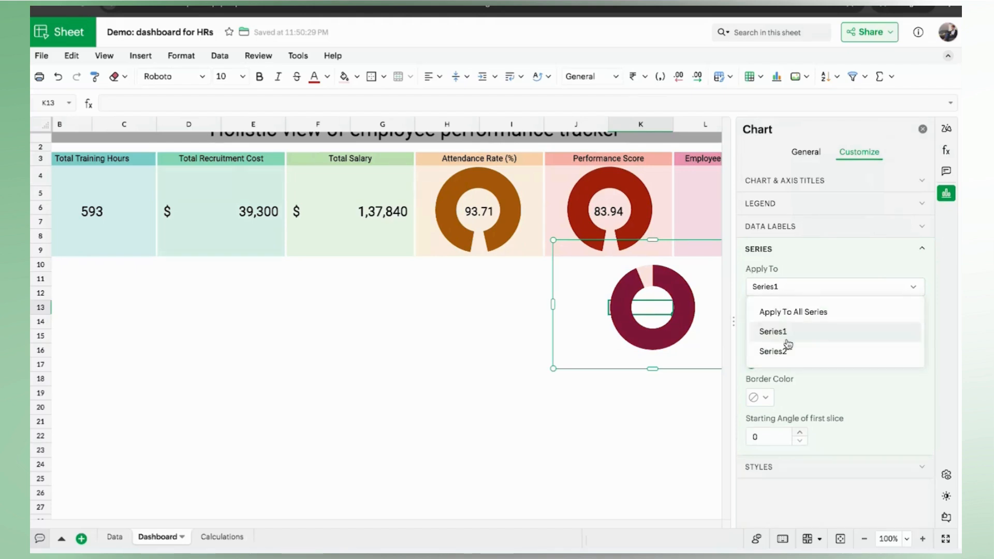
{"action": "left_click", "coordinate": [786, 350]}
{"action": "left_click", "coordinate": [769, 331]}
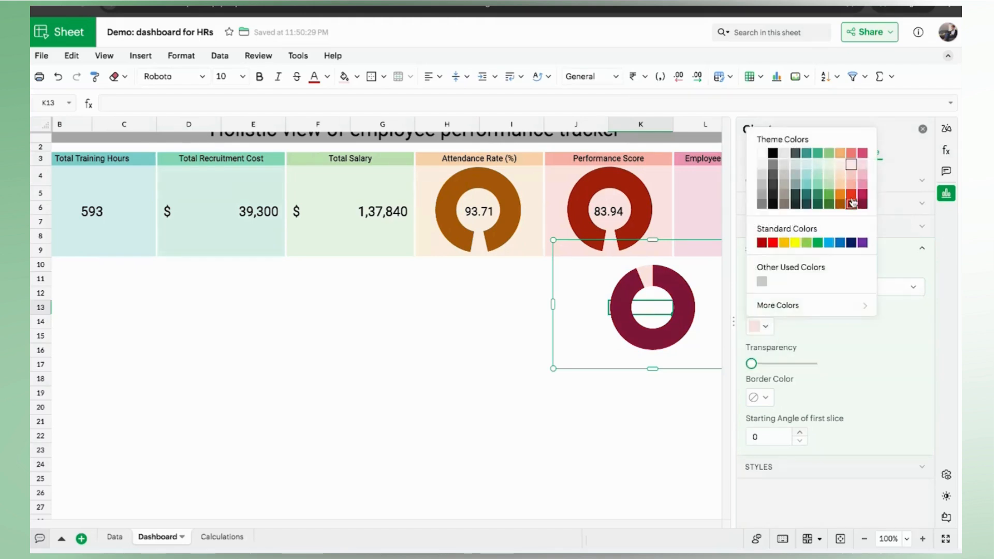
{"action": "left_click", "coordinate": [860, 165]}
Step: Set the starting angle of the pink doughnut's first slice to 190
{"action": "left_click", "coordinate": [799, 433]}
{"action": "left_click", "coordinate": [800, 433]}
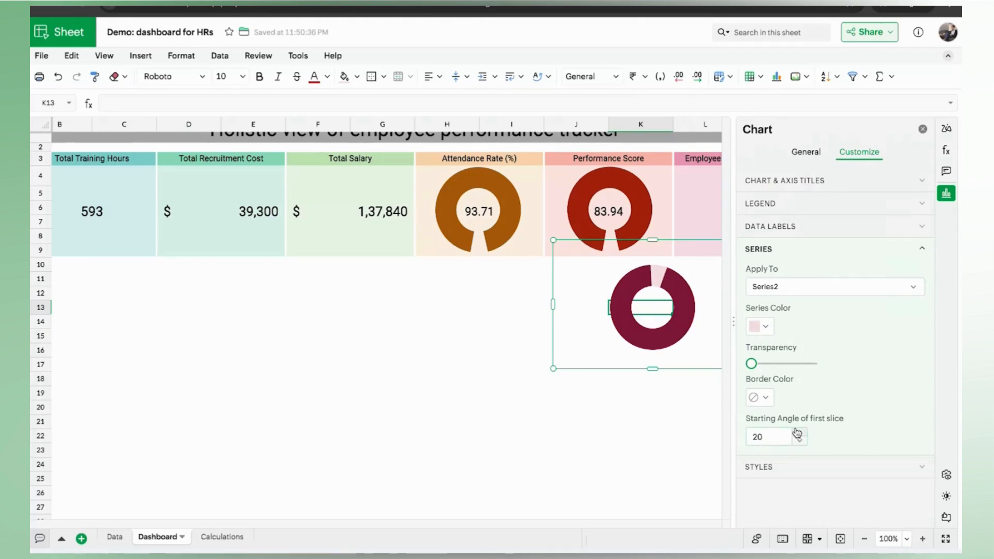
{"action": "left_click", "coordinate": [800, 433]}
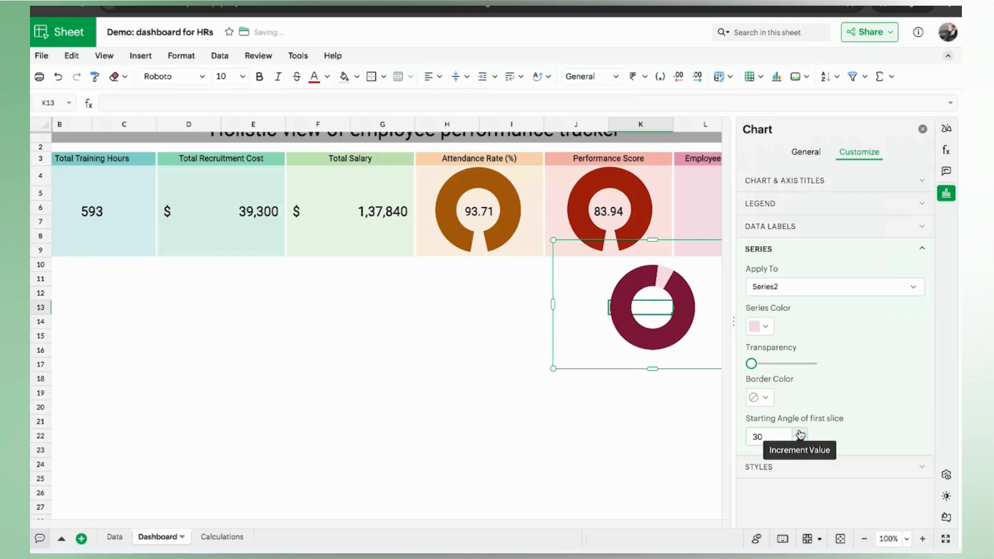
{"action": "left_click", "coordinate": [800, 433]}
{"action": "left_click", "coordinate": [800, 433]}
{"action": "left_click", "coordinate": [800, 433]}
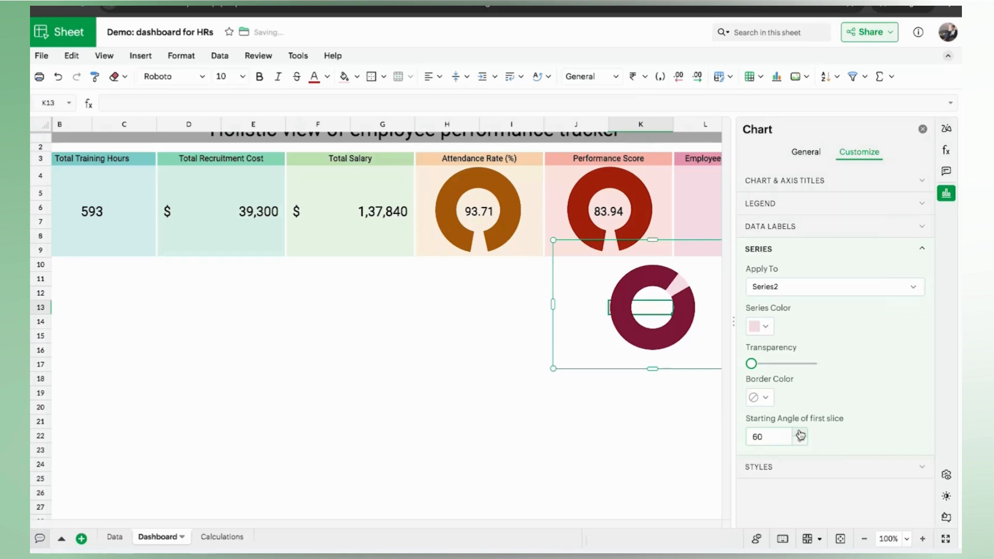
{"action": "left_click", "coordinate": [800, 433]}
{"action": "left_click", "coordinate": [800, 433]}
{"action": "left_click", "coordinate": [801, 433]}
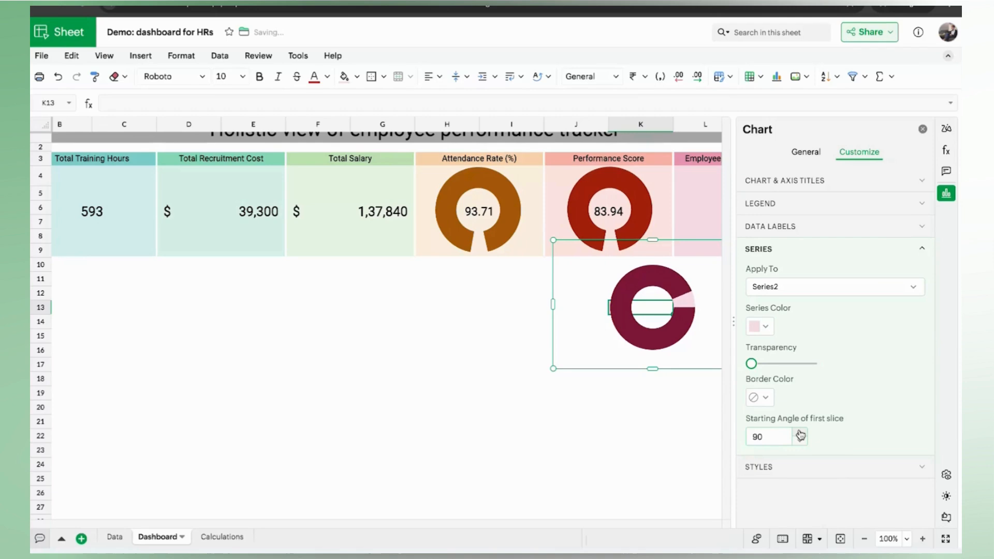
{"action": "left_click", "coordinate": [800, 433]}
{"action": "left_click", "coordinate": [801, 433]}
{"action": "left_click", "coordinate": [800, 433]}
{"action": "left_click", "coordinate": [800, 434]}
{"action": "left_click", "coordinate": [800, 433]}
{"action": "left_click", "coordinate": [800, 433]}
{"action": "left_click", "coordinate": [800, 433]}
{"action": "left_click", "coordinate": [800, 434]}
{"action": "left_click", "coordinate": [801, 433]}
{"action": "left_click", "coordinate": [800, 433]}
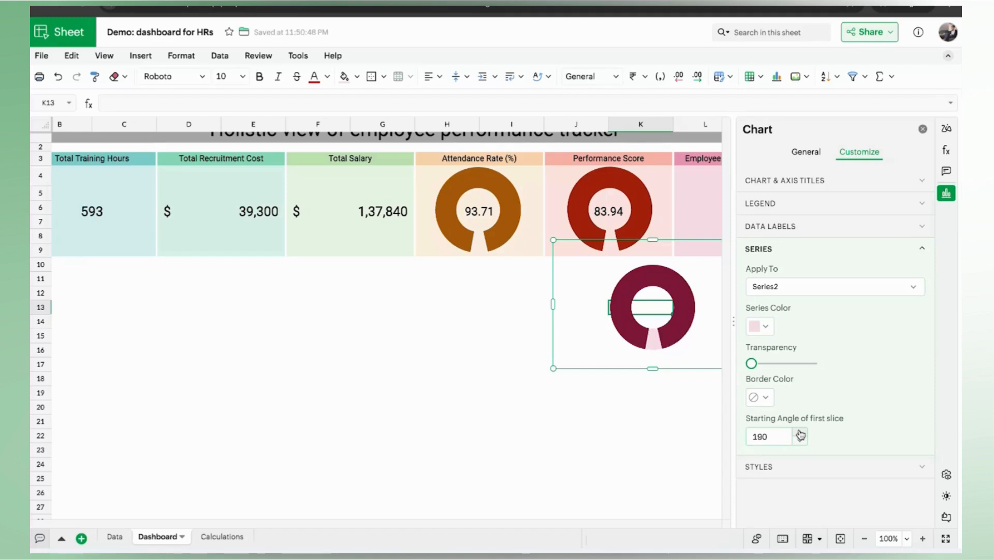
Step: Shrink the pink doughnut slightly and center it around the value in the Employee Satisfaction Score card
{"action": "left_click", "coordinate": [923, 129]}
{"action": "left_click_drag", "start_coordinate": [718, 333], "coordinate": [801, 233]}
{"action": "left_click_drag", "start_coordinate": [835, 268], "coordinate": [825, 264]}
{"action": "left_click_drag", "start_coordinate": [779, 224], "coordinate": [784, 232]}
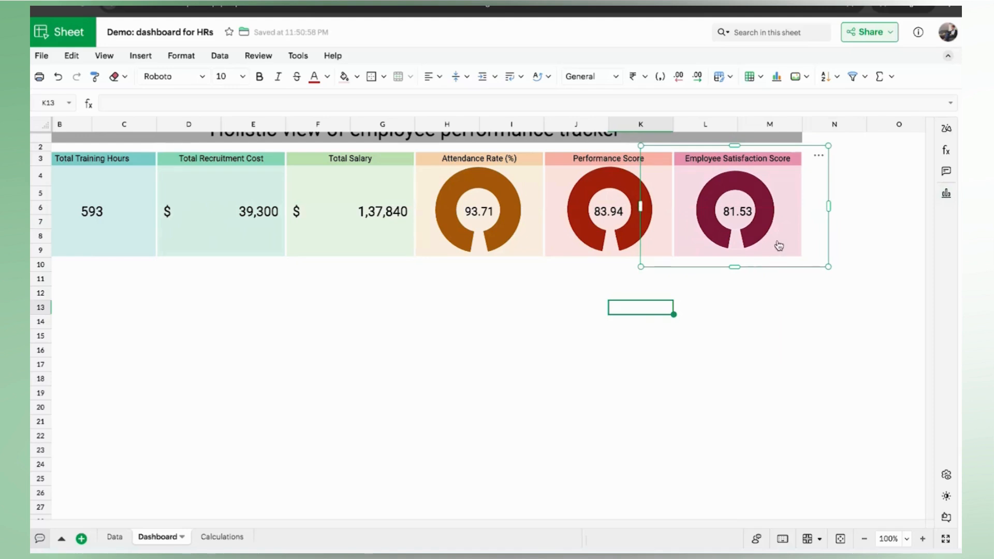
{"action": "left_click", "coordinate": [471, 323]}
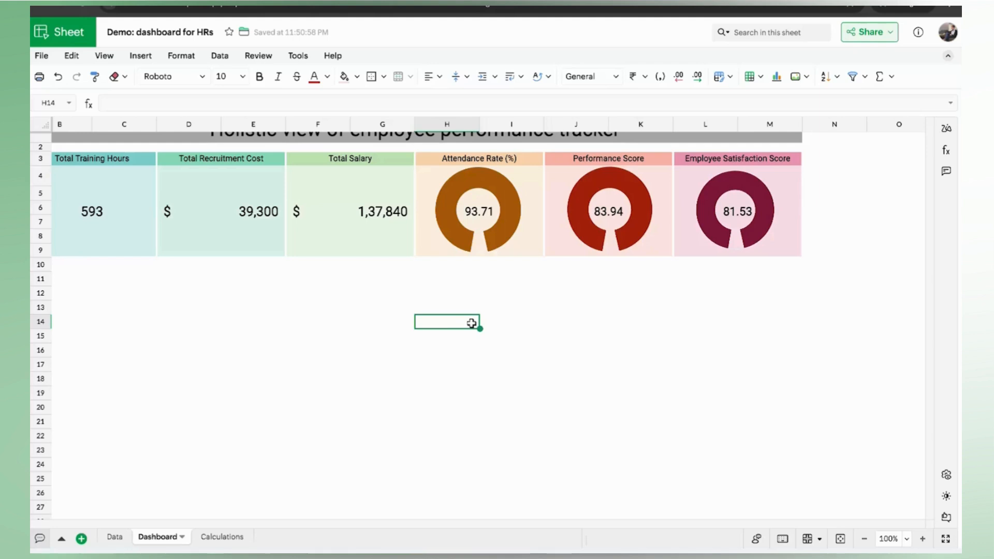
Step: Widen columns B, D, F, H, J and L by similar amounts so the six metric cards are equally wide
{"action": "scroll", "coordinate": [477, 327], "scroll_direction": "up", "scroll_amount": 1}
{"action": "scroll", "coordinate": [476, 327], "scroll_direction": "left", "scroll_amount": 1}
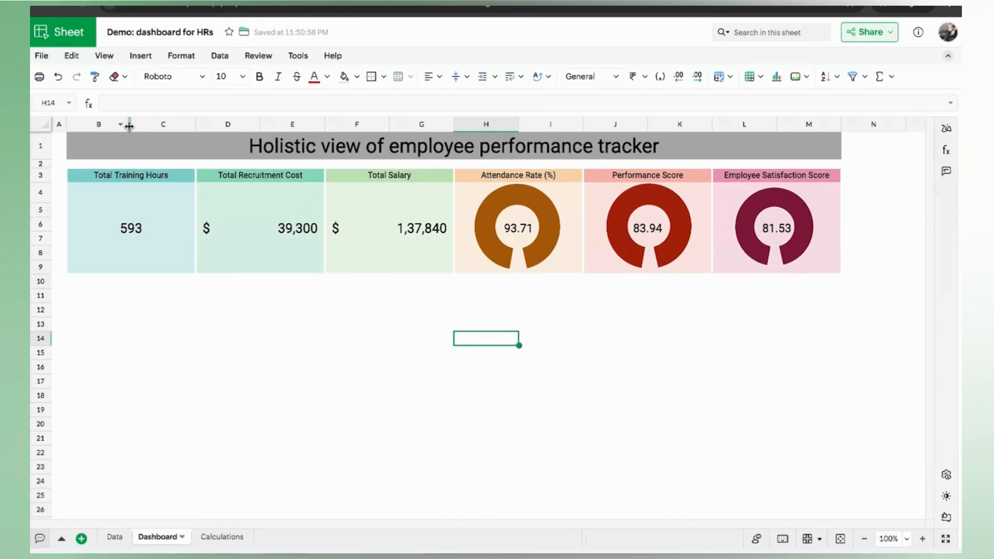
{"action": "left_click_drag", "start_coordinate": [129, 126], "coordinate": [143, 127]}
{"action": "left_click_drag", "start_coordinate": [273, 126], "coordinate": [286, 127]}
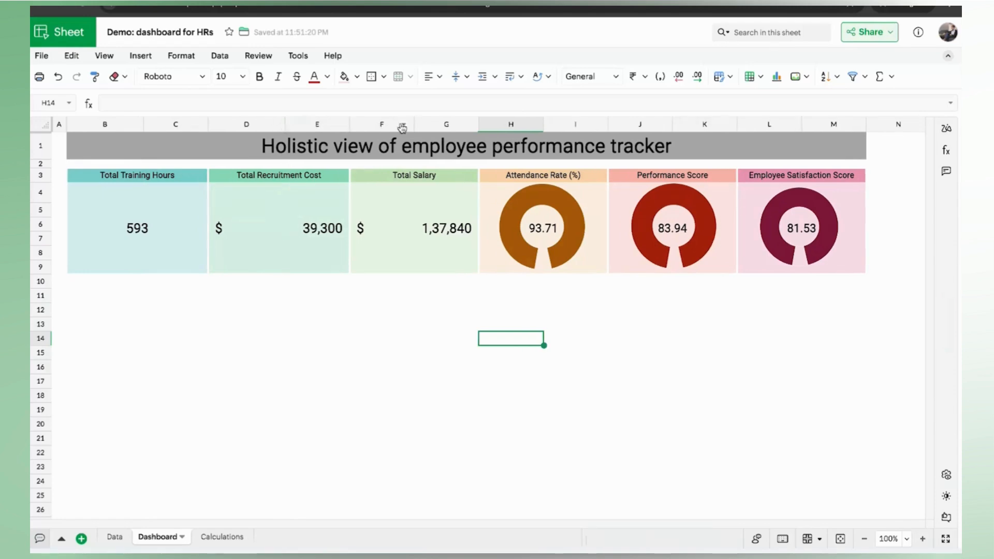
{"action": "left_click_drag", "start_coordinate": [414, 125], "coordinate": [425, 124]}
{"action": "left_click_drag", "start_coordinate": [555, 128], "coordinate": [568, 128]}
{"action": "left_click_drag", "start_coordinate": [698, 124], "coordinate": [709, 125]}
{"action": "left_click_drag", "start_coordinate": [838, 126], "coordinate": [851, 125]}
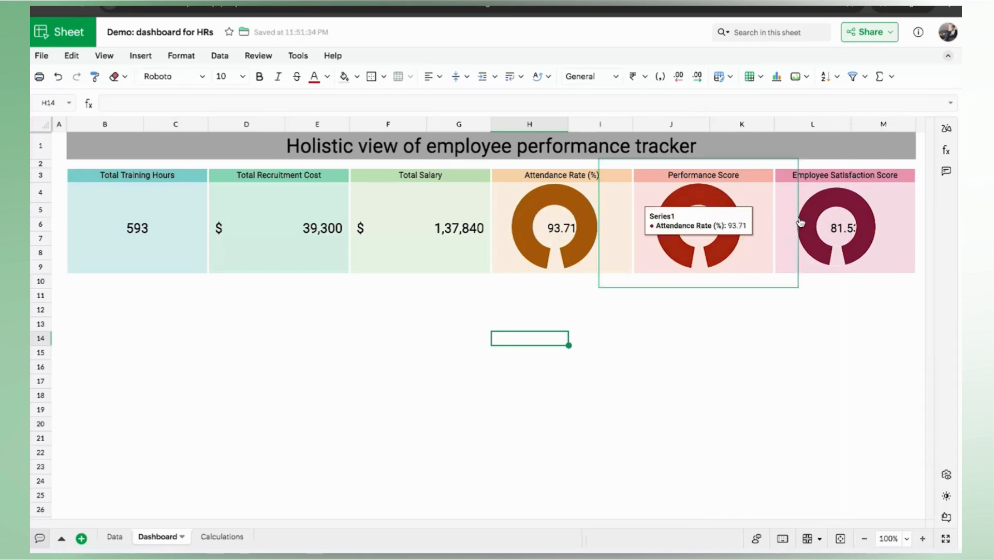
Step: Re-center the attendance, performance and satisfaction doughnuts around the values in their widened cards
{"action": "left_click_drag", "start_coordinate": [566, 250], "coordinate": [578, 259]}
{"action": "left_click", "coordinate": [727, 255]}
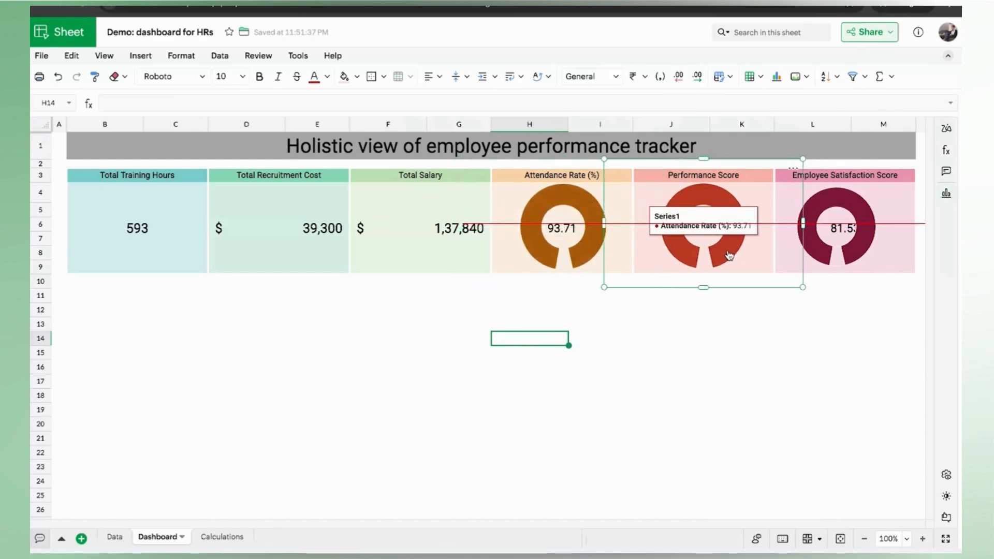
{"action": "left_click", "coordinate": [838, 249]}
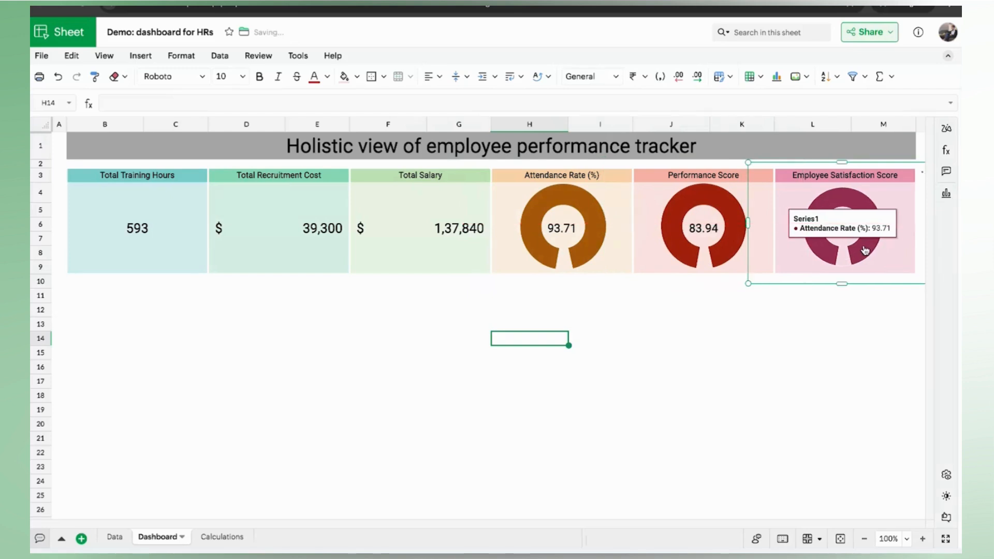
{"action": "left_click", "coordinate": [334, 352]}
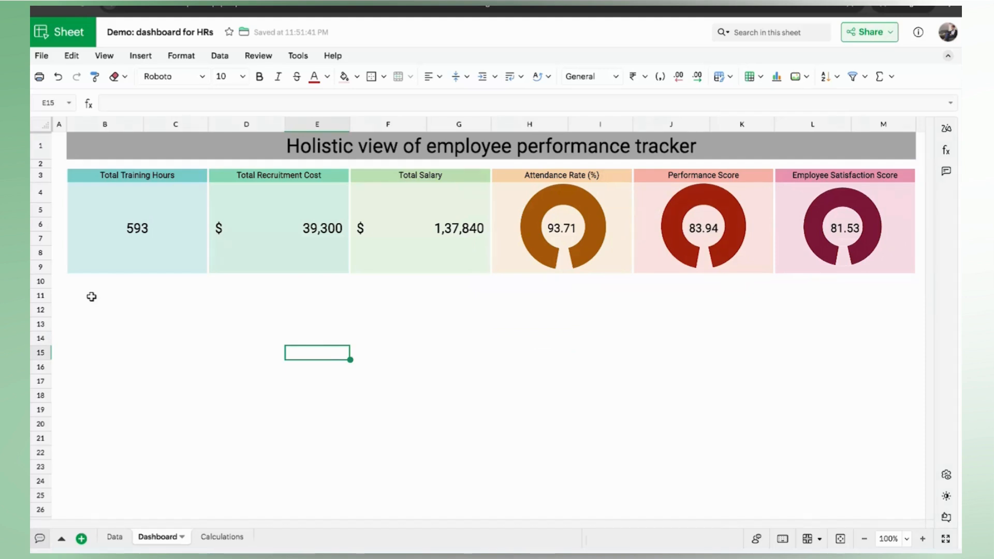
Step: Merge cells B11 to E11 below the metric cards
{"action": "left_click", "coordinate": [87, 295]}
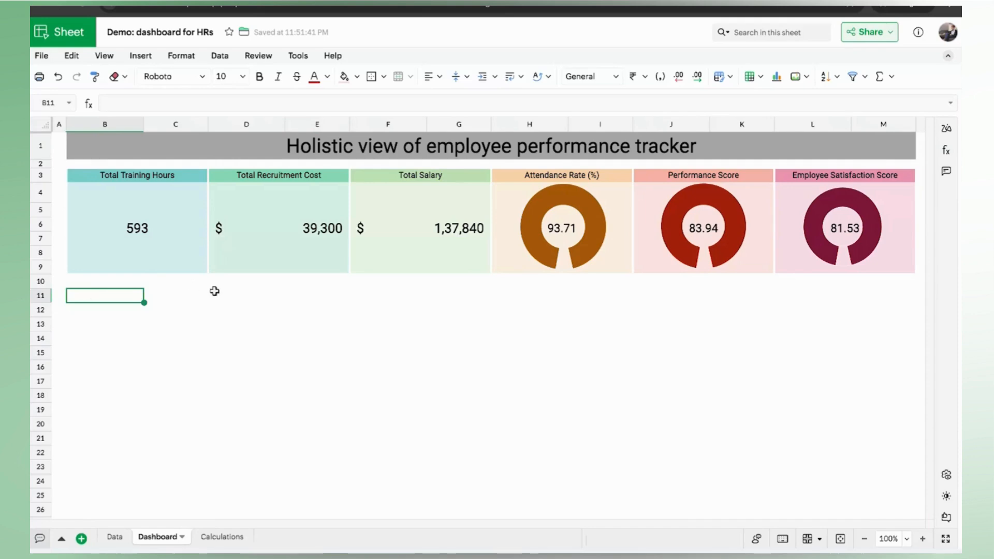
{"action": "left_click", "coordinate": [246, 295], "text": "shift"}
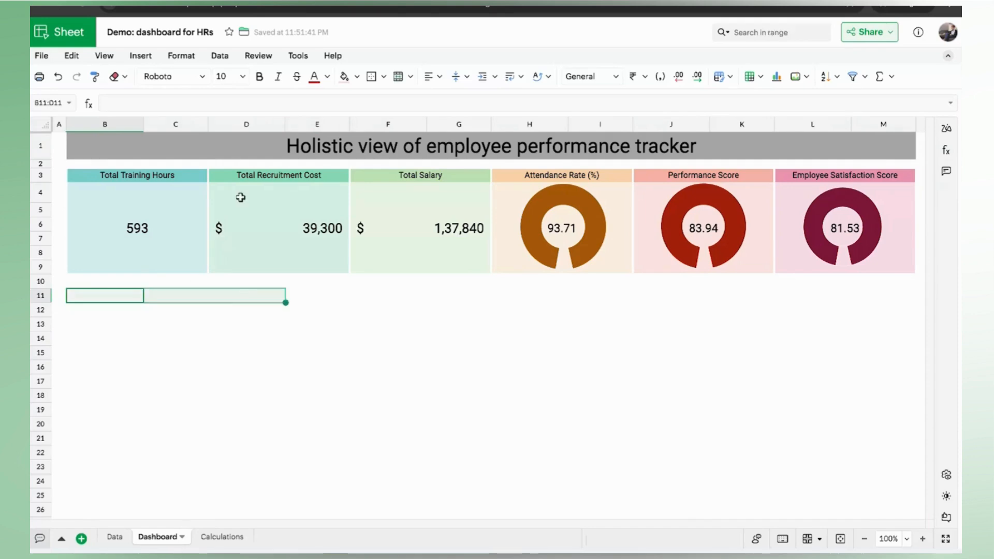
{"action": "left_click", "coordinate": [110, 298]}
{"action": "left_click", "coordinate": [325, 301], "text": "shift"}
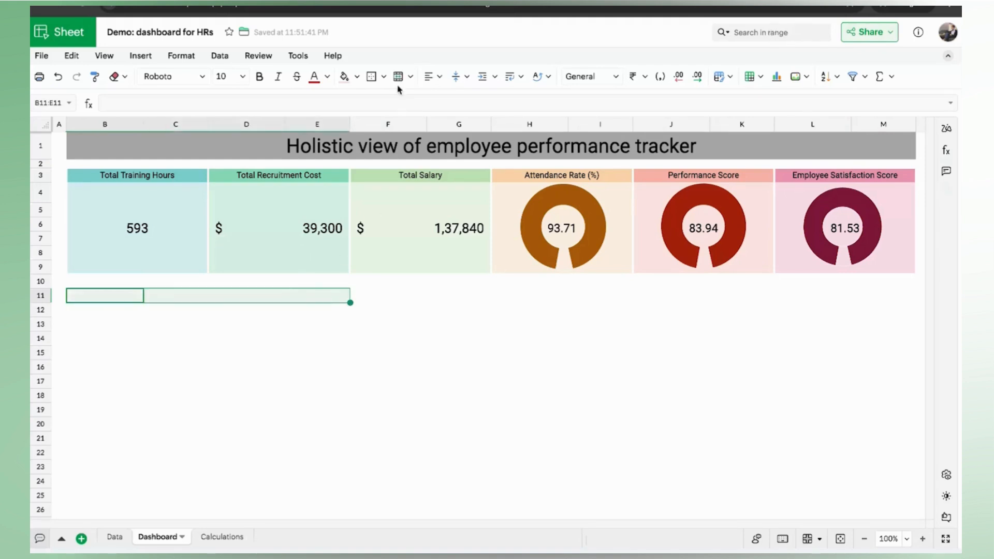
{"action": "left_click", "coordinate": [398, 78]}
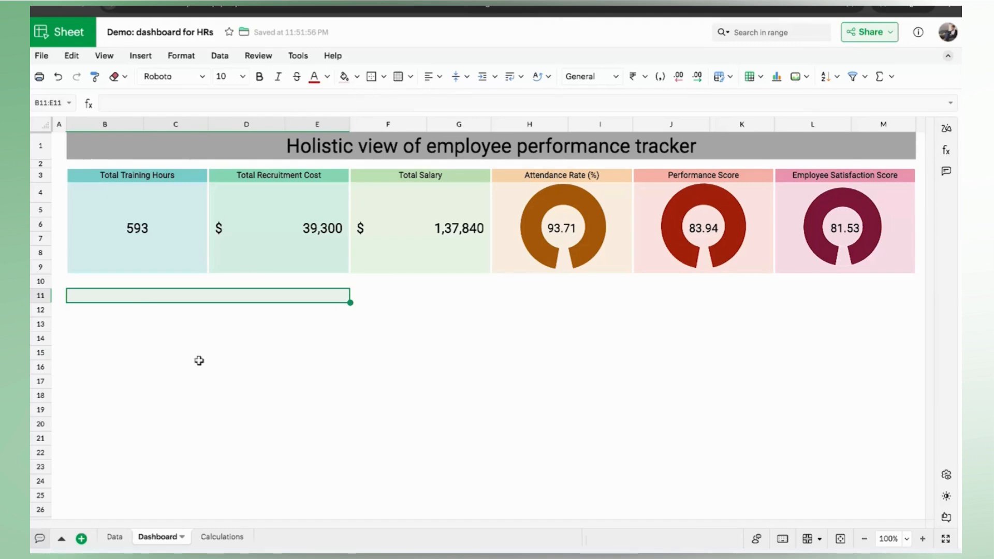
Step: Enter the heading "Employment Type" in the merged cell B11
{"action": "double_click", "coordinate": [185, 298]}
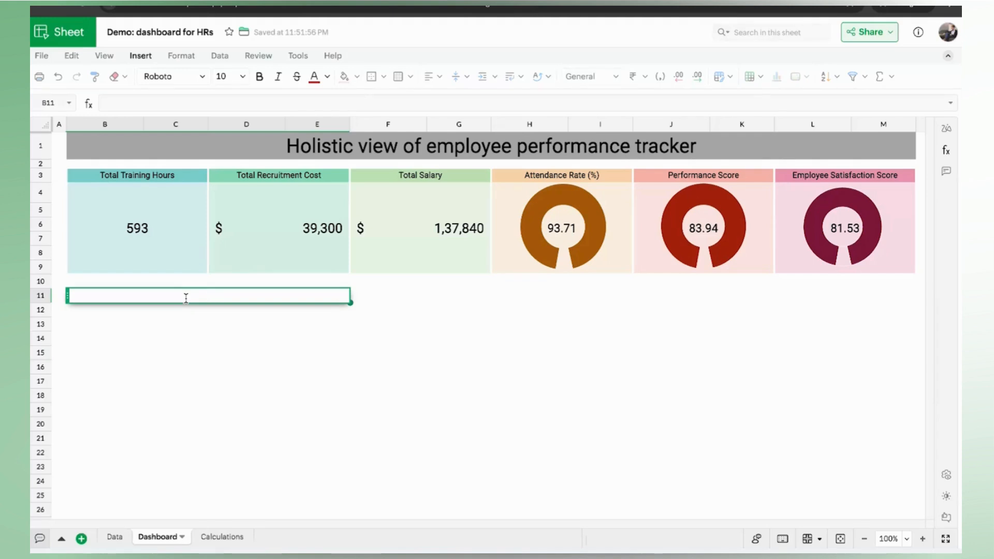
{"action": "type", "text": "Employment Type"}
{"action": "left_click", "coordinate": [395, 299]}
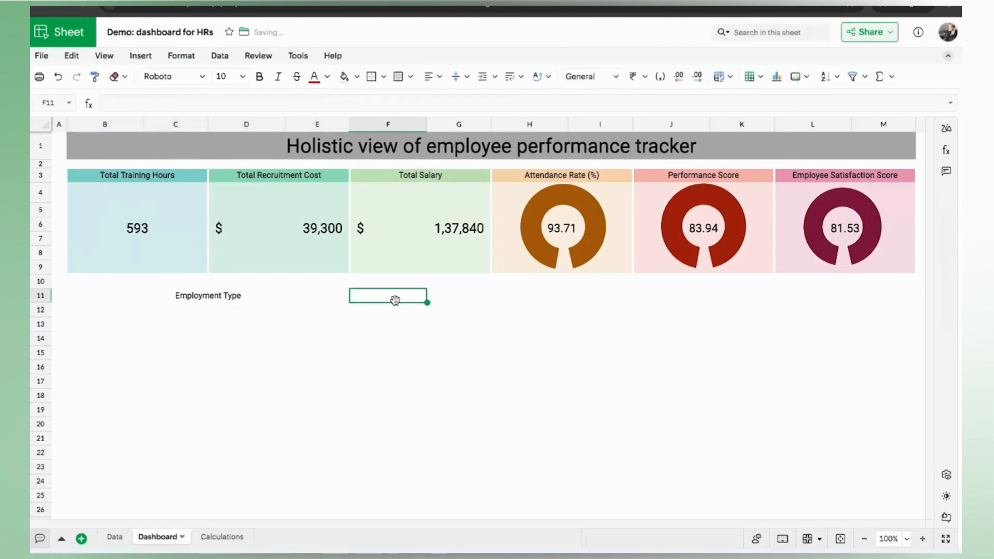
Step: Copy the merged format of the Employment Type heading to J11:M11 and F11:I11 with Format Painter
{"action": "left_click", "coordinate": [280, 297]}
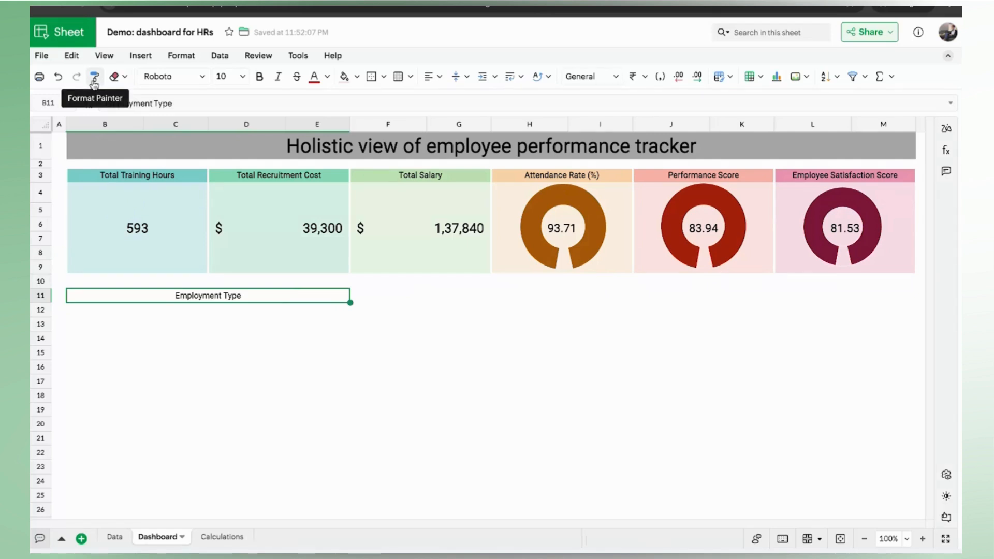
{"action": "left_click", "coordinate": [94, 80]}
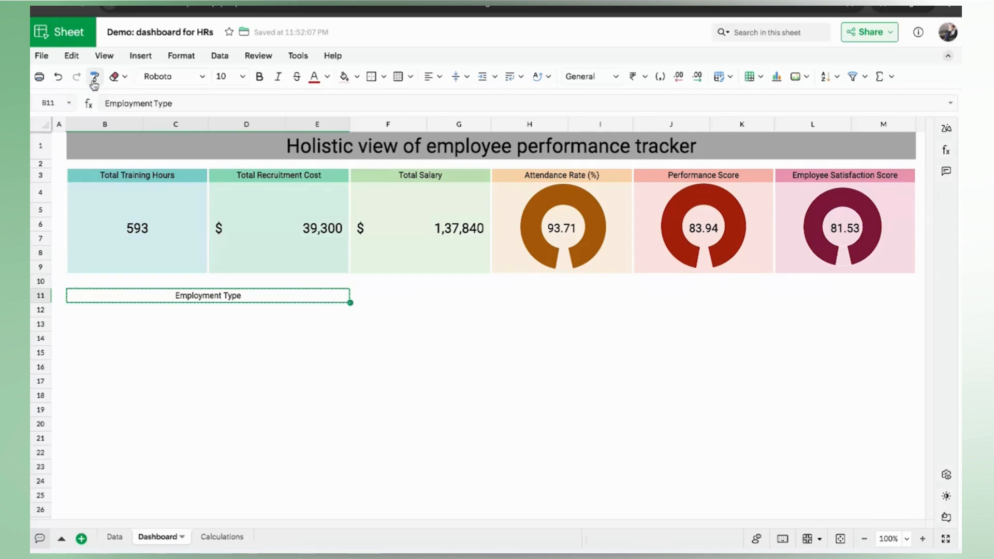
{"action": "left_click", "coordinate": [369, 296]}
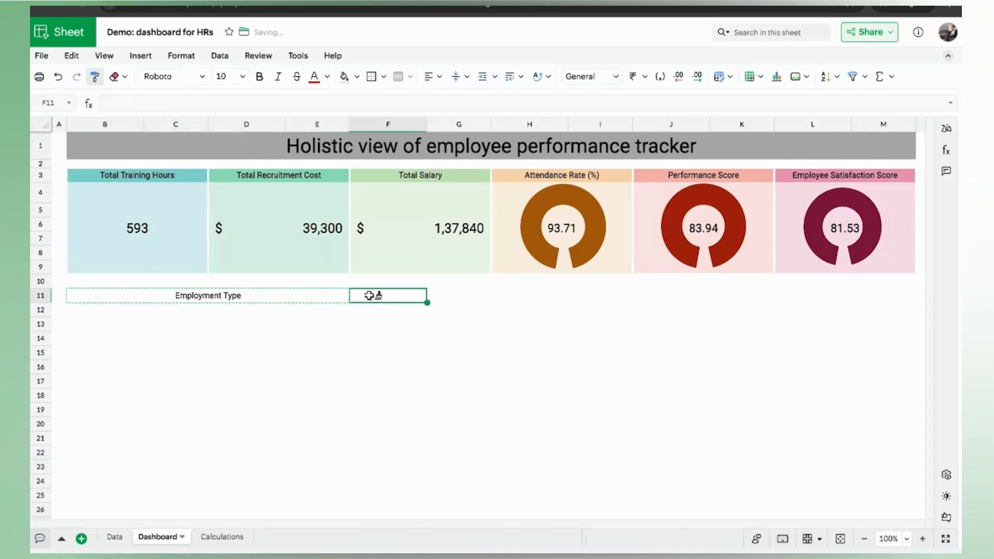
{"action": "left_click", "coordinate": [654, 294]}
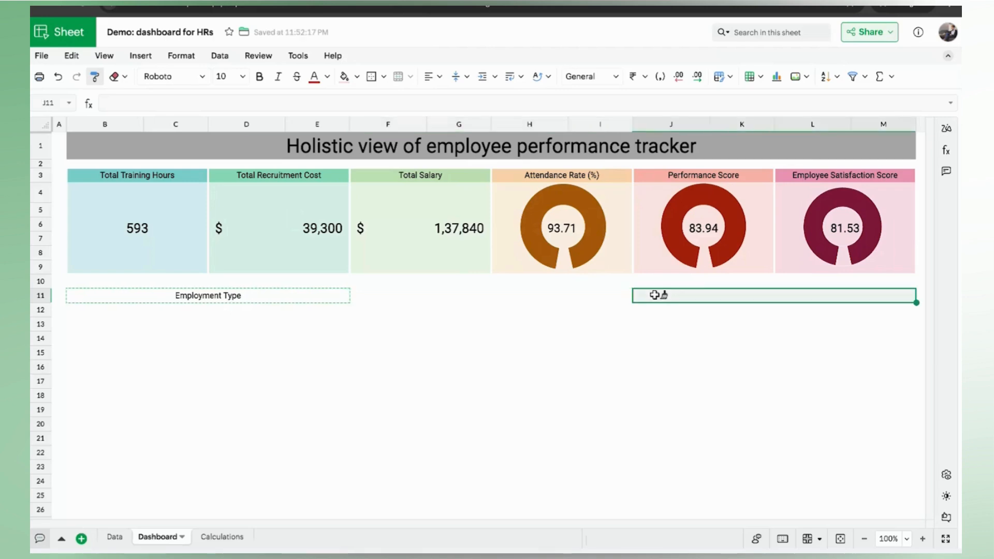
{"action": "left_click", "coordinate": [392, 293]}
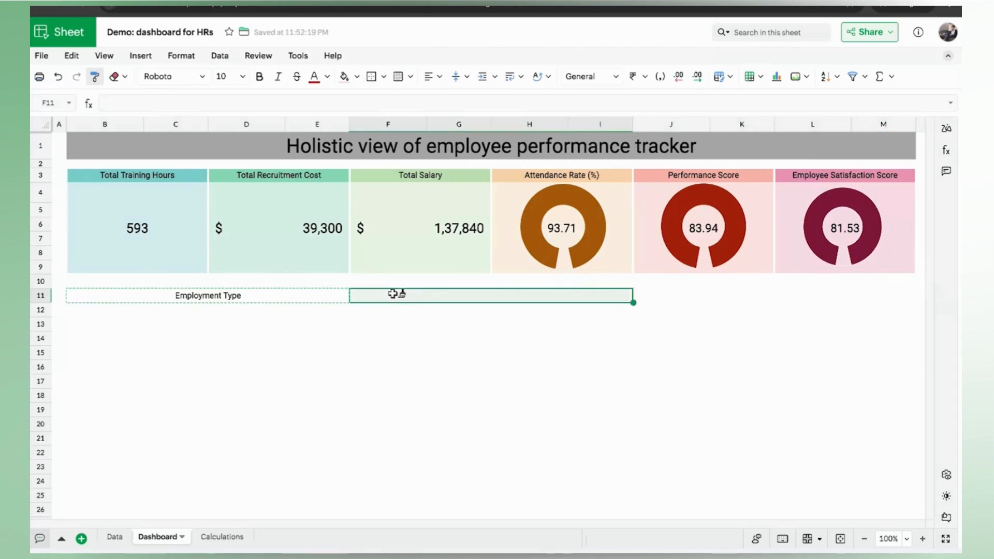
{"action": "key", "text": "Escape"}
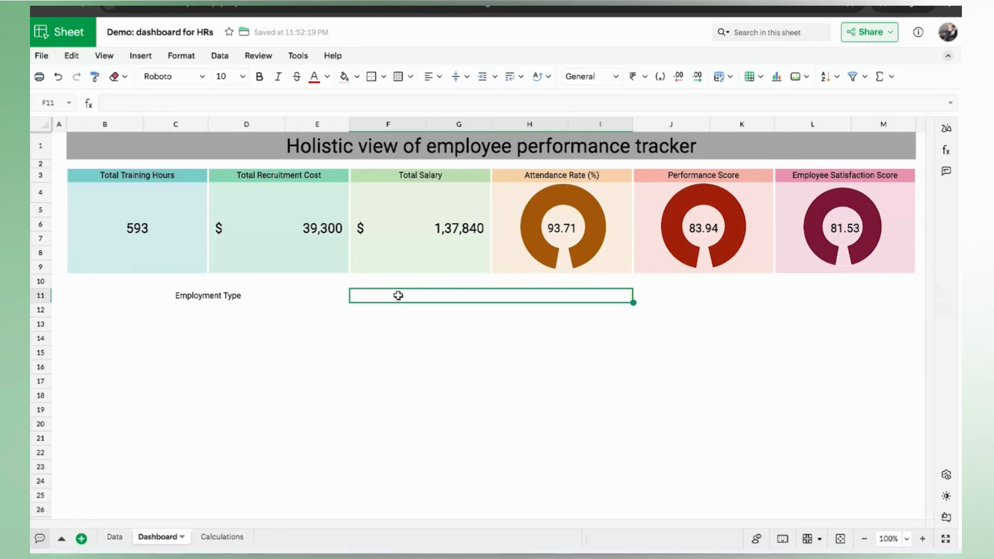
Step: Enter the heading "Training Hours by Department" in the merged cell F11
{"action": "double_click", "coordinate": [397, 296]}
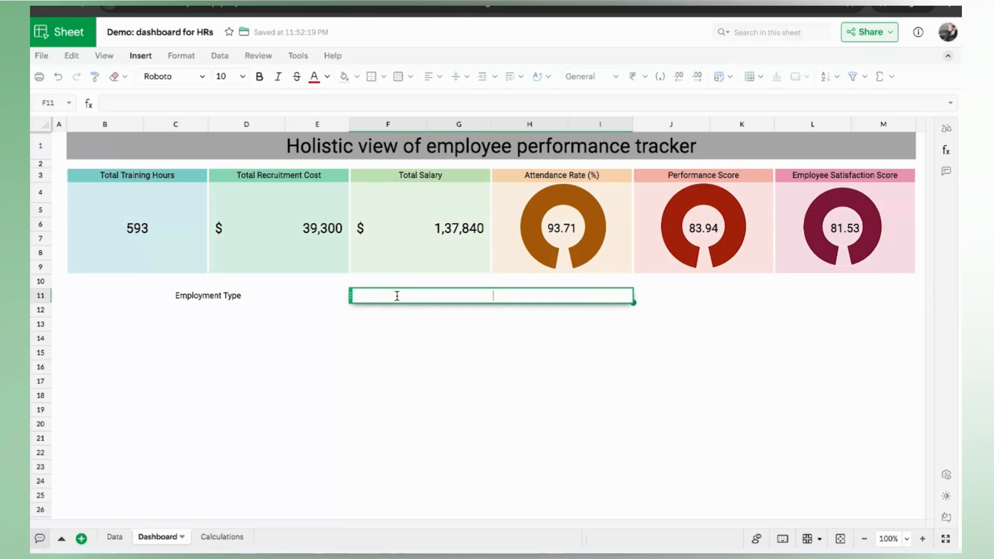
{"action": "key", "text": "Caps_Lock"}
{"action": "type", "text": "Training Hours"}
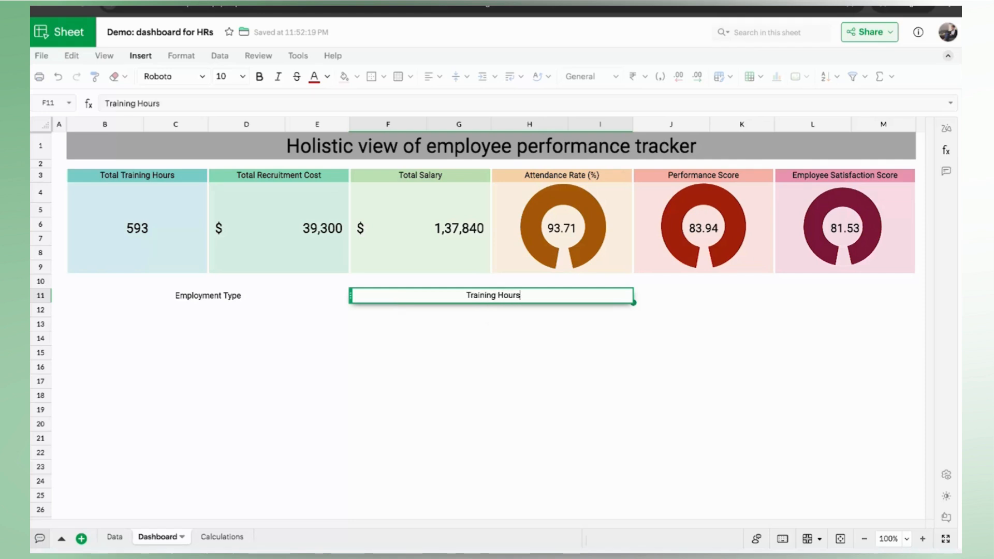
{"action": "type", "text": " by Department"}
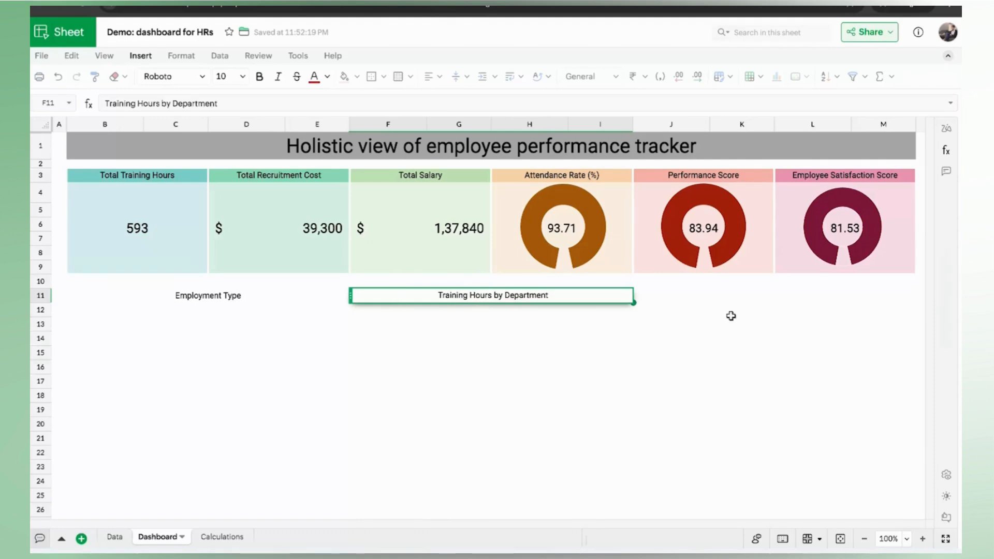
Step: Enter the heading "Distribution of Annual Salaries" in the merged cell J11
{"action": "left_click", "coordinate": [700, 294]}
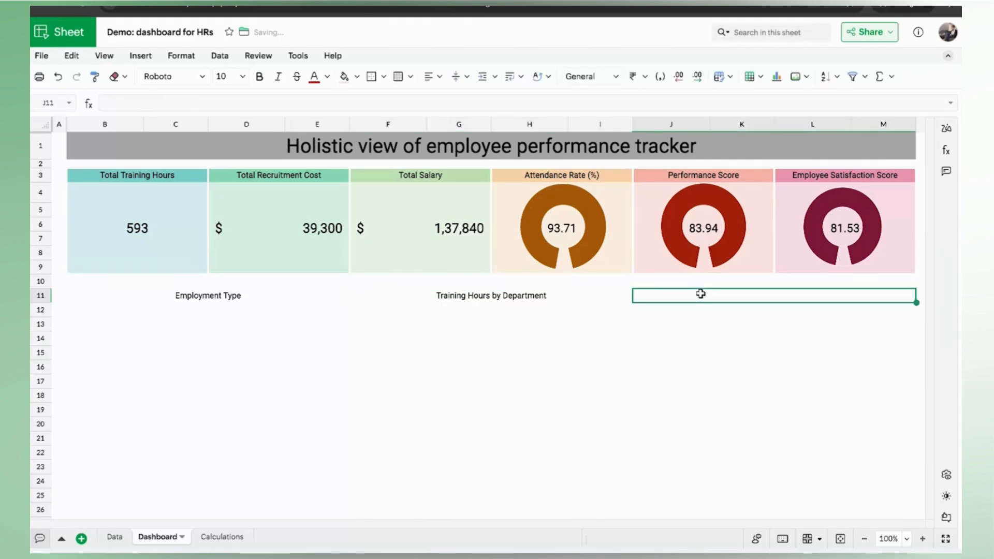
{"action": "type", "text": "D"}
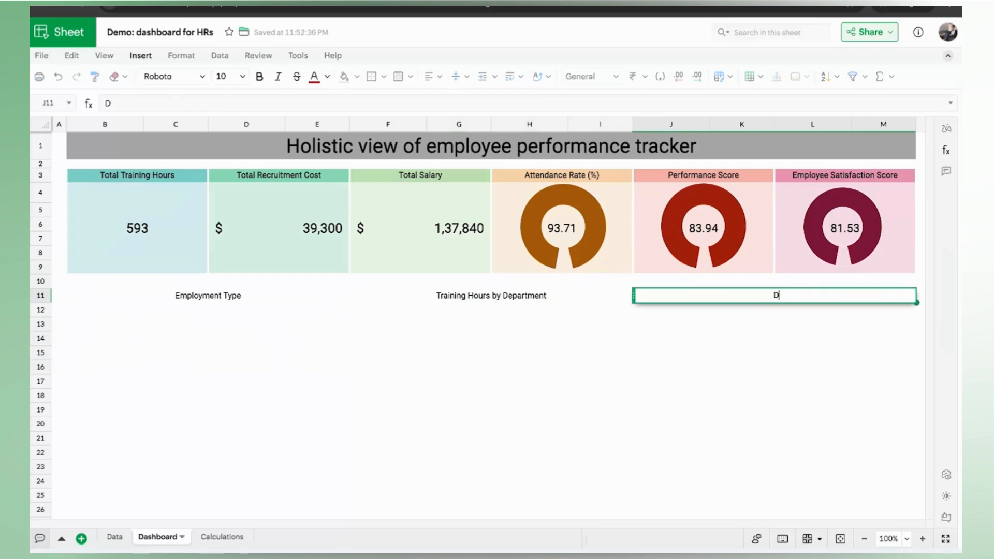
{"action": "type", "text": "isribution of"}
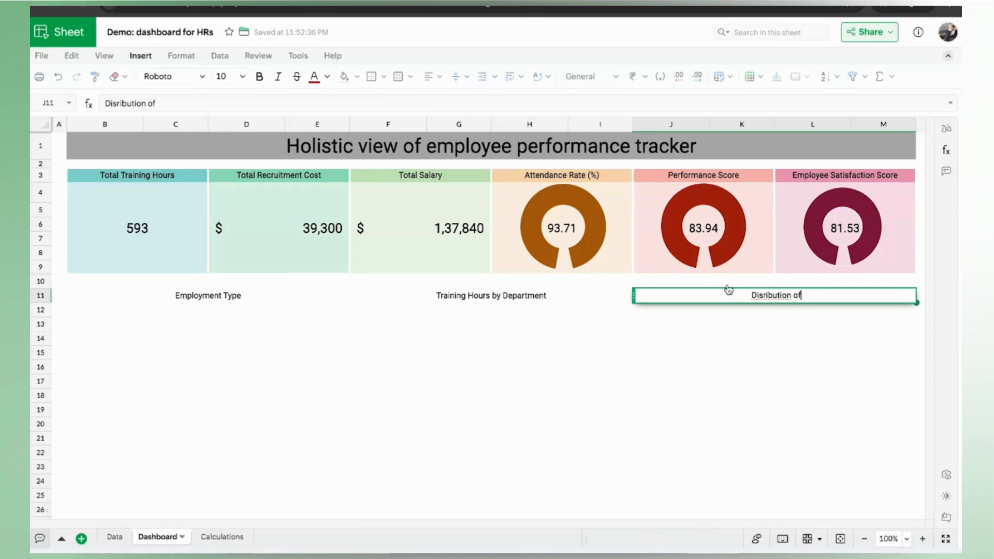
{"action": "left_click", "coordinate": [762, 295]}
{"action": "type", "text": "tion of"}
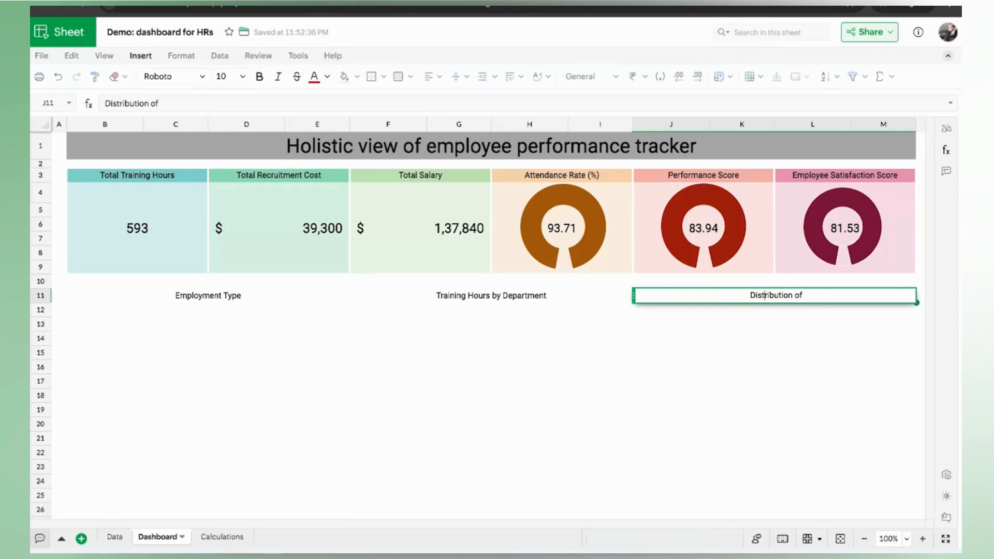
{"action": "type", "text": " Annua"}
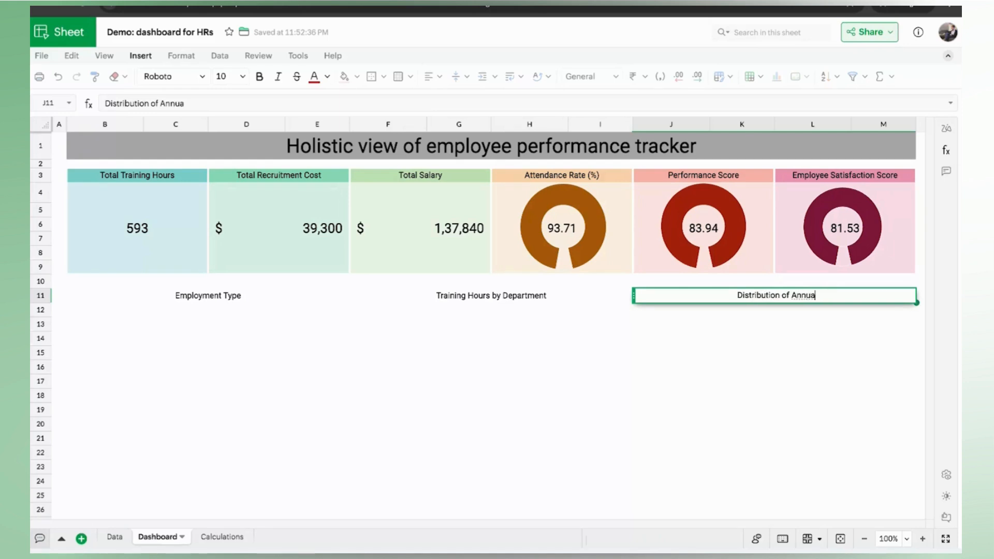
{"action": "type", "text": "l Salaries"}
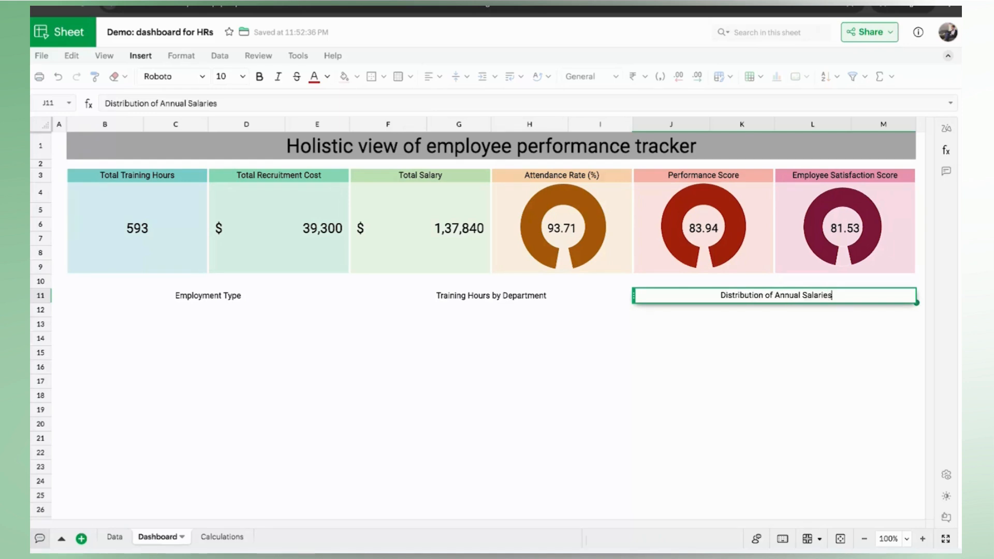
{"action": "key", "text": "Return"}
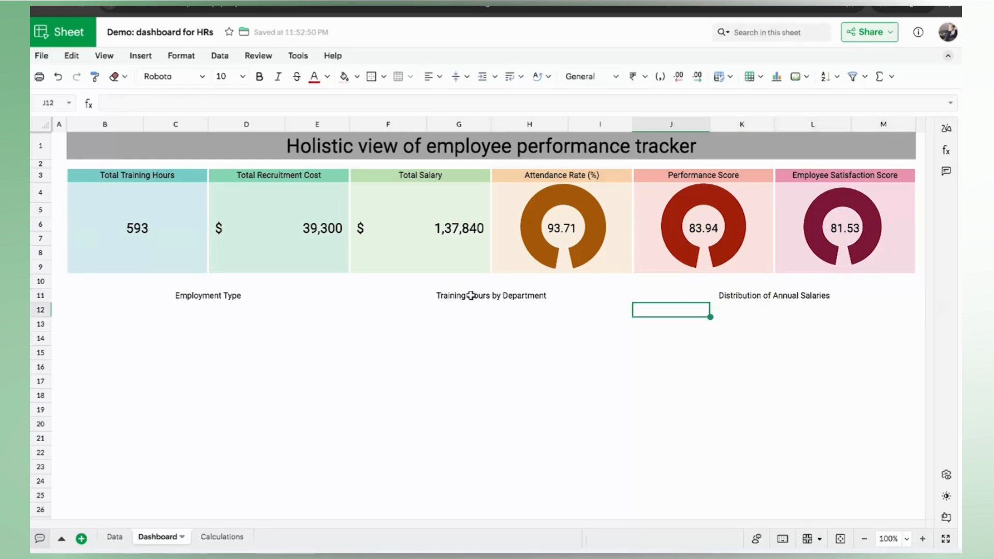
Step: Insert a pie chart from the Employement Type column (E) of the Data sheet
{"action": "left_click", "coordinate": [209, 293]}
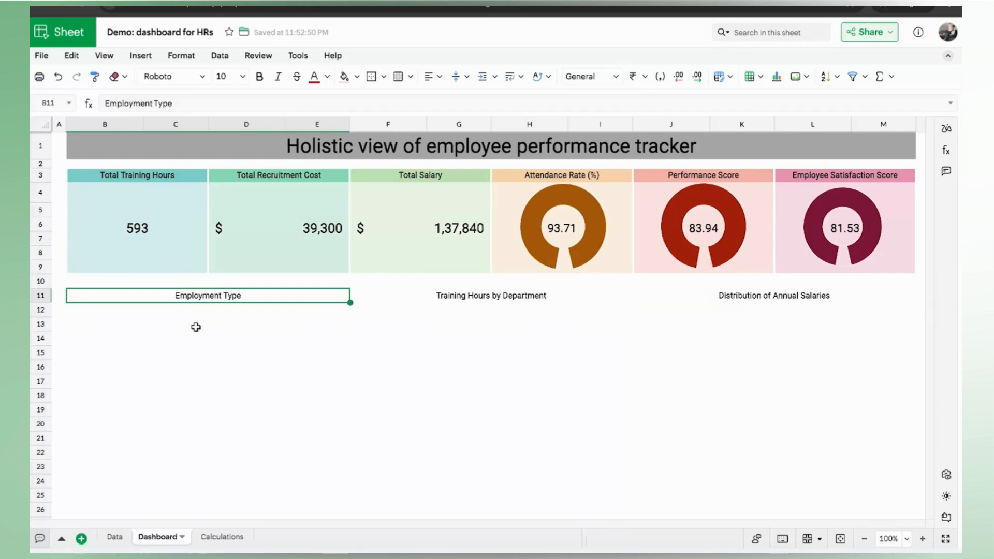
{"action": "left_click", "coordinate": [114, 537]}
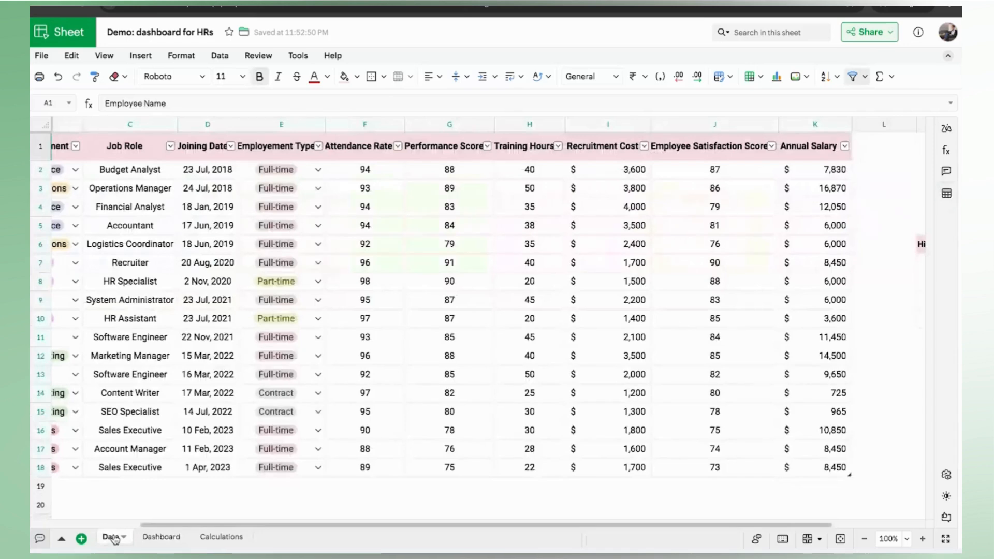
{"action": "left_click", "coordinate": [256, 126]}
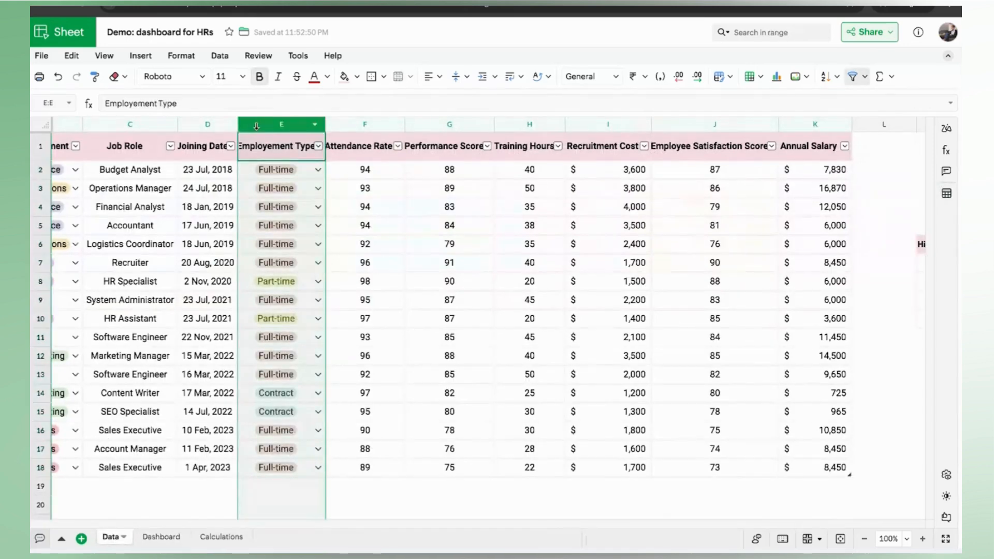
{"action": "left_click", "coordinate": [357, 192]}
{"action": "left_click", "coordinate": [260, 126]}
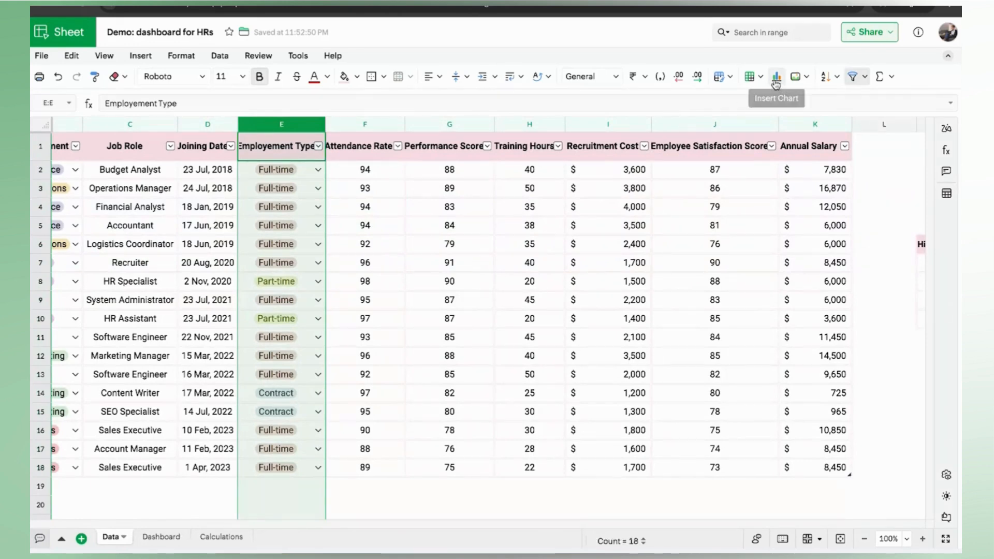
{"action": "left_click", "coordinate": [771, 80]}
{"action": "left_click", "coordinate": [791, 103]}
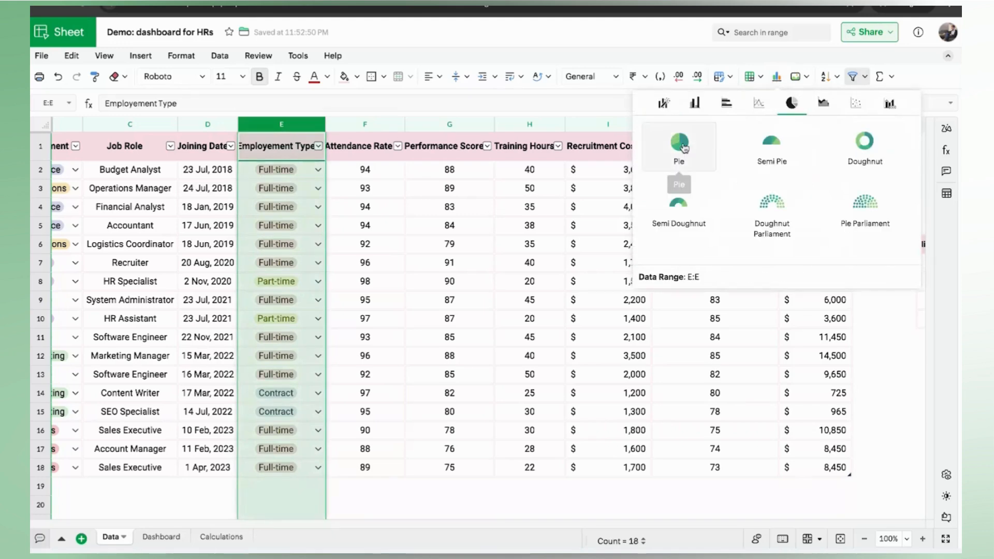
{"action": "left_click", "coordinate": [678, 143]}
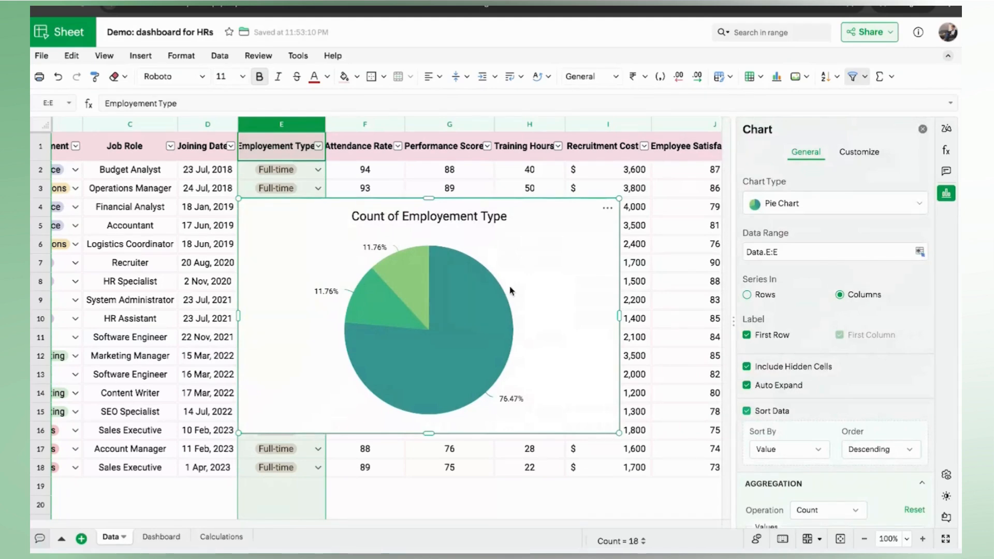
Step: Move the employment type pie chart to the Dashboard sheet and place it just below the metric cards
{"action": "left_click", "coordinate": [608, 208]}
{"action": "mouse_move", "coordinate": [652, 317]}
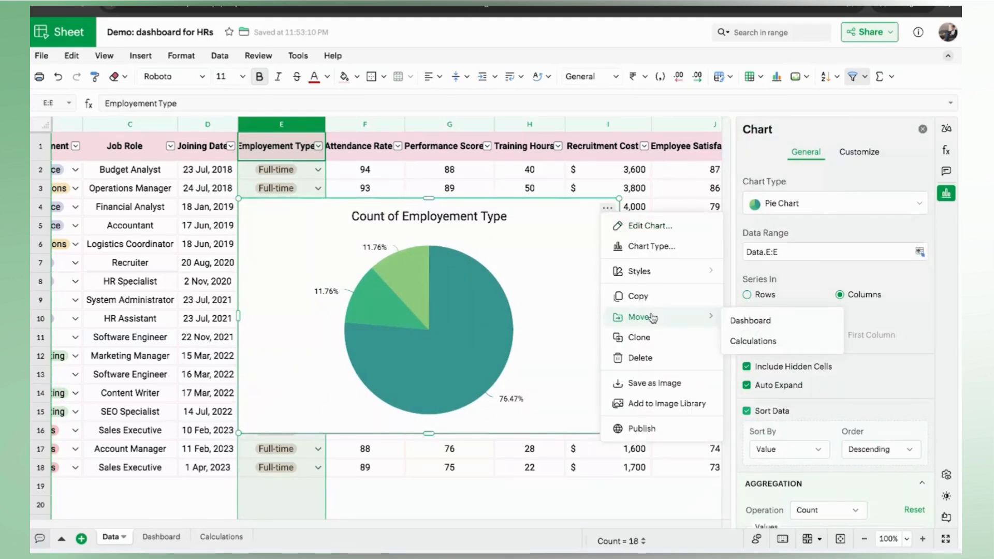
{"action": "left_click", "coordinate": [745, 322]}
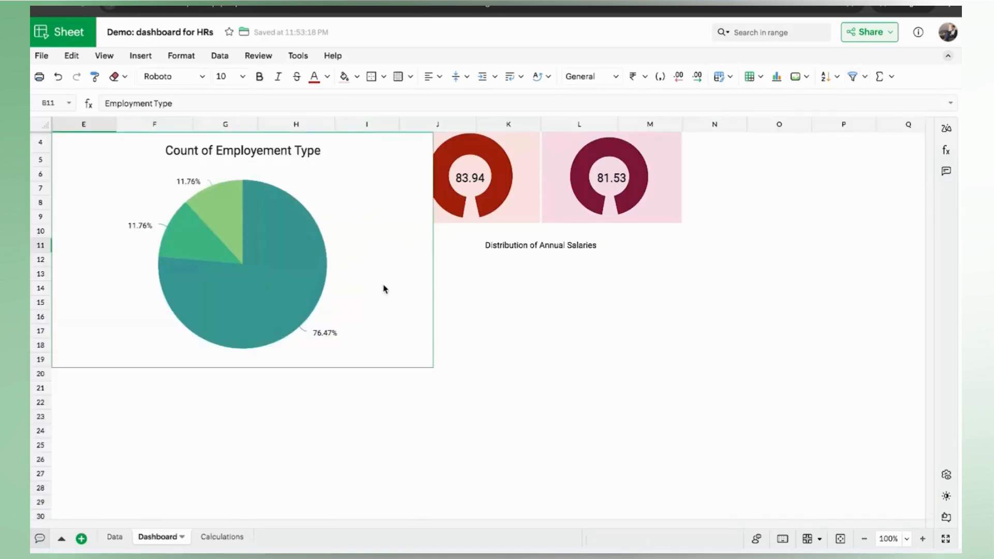
{"action": "left_click_drag", "start_coordinate": [384, 289], "coordinate": [386, 374]}
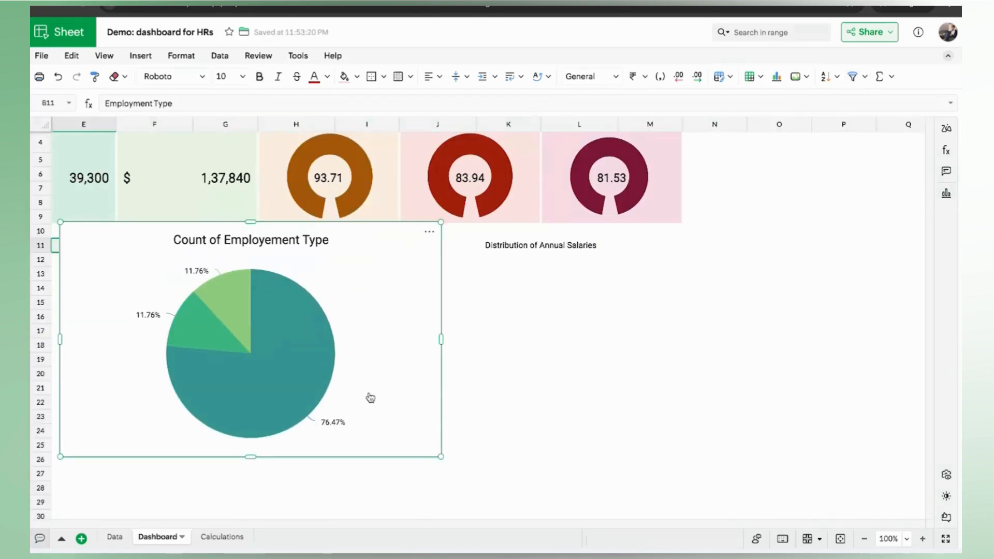
Step: Open the data label settings of the employment type pie chart for editing
{"action": "double_click", "coordinate": [371, 398]}
{"action": "left_click", "coordinate": [852, 156]}
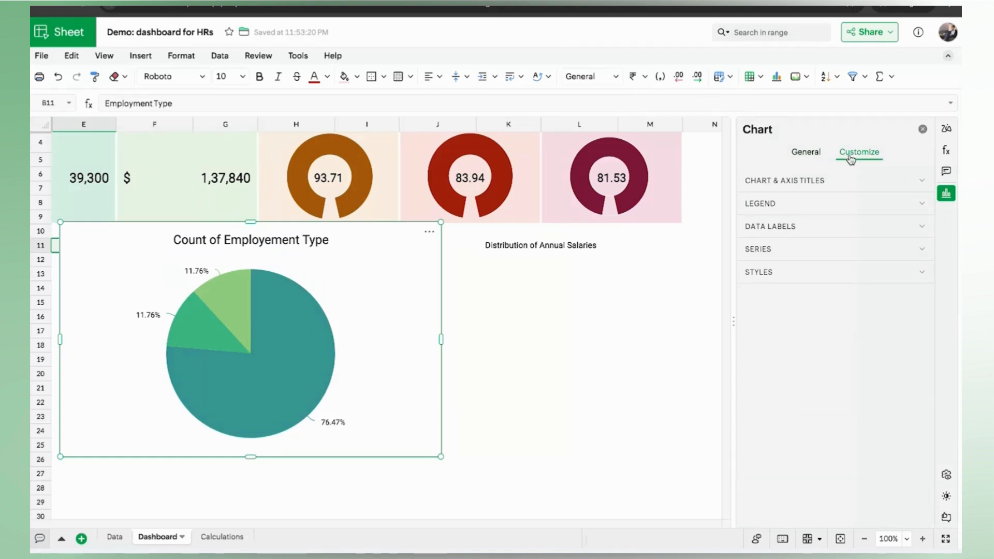
{"action": "left_click", "coordinate": [765, 228]}
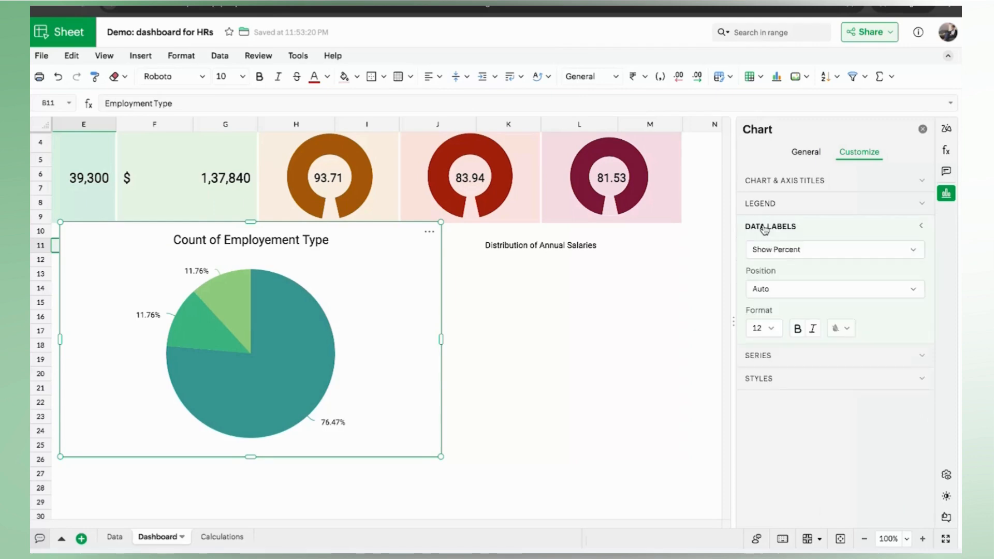
Step: Set the Employment Type pie chart's data labels to Show Value and its legend position to Bottom
{"action": "left_click", "coordinate": [776, 249]}
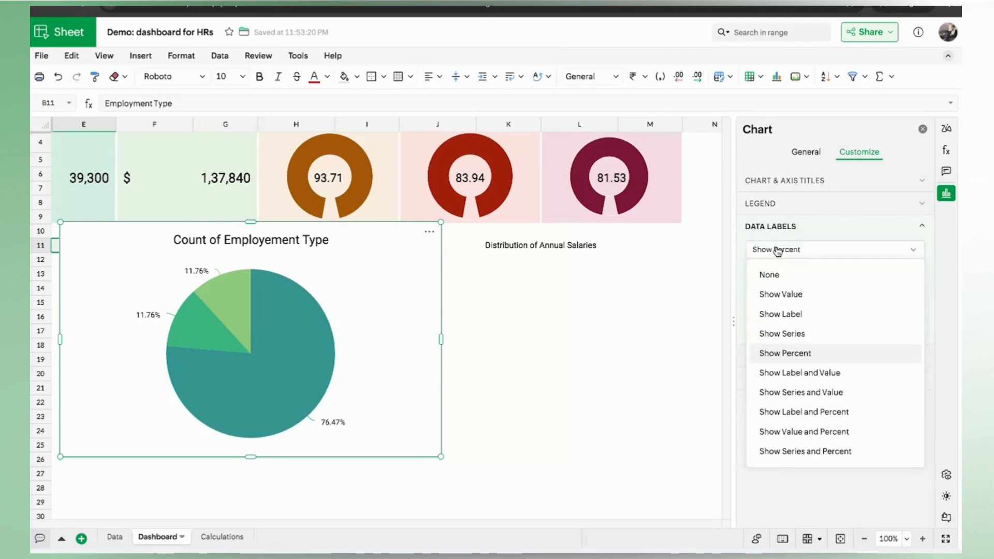
{"action": "left_click", "coordinate": [780, 293]}
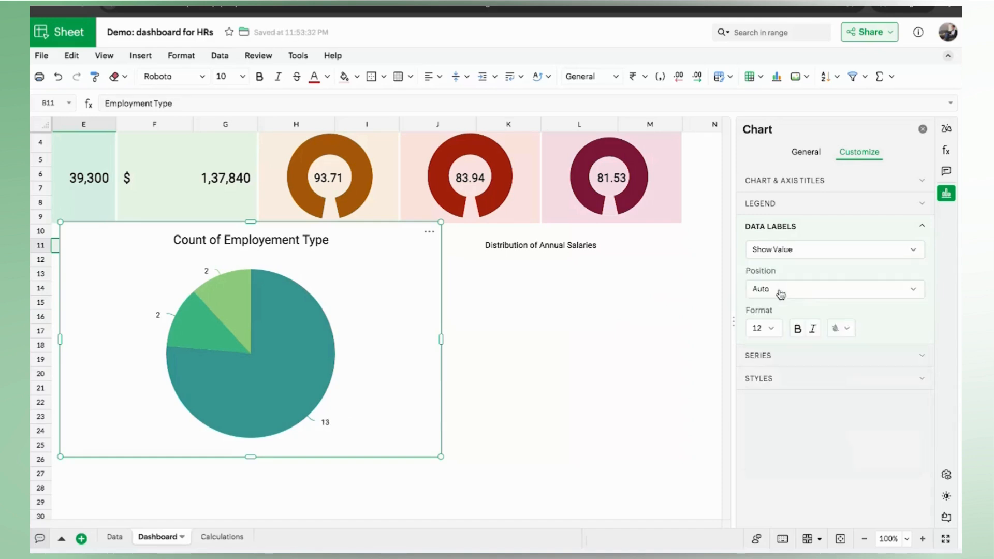
{"action": "left_click", "coordinate": [776, 227]}
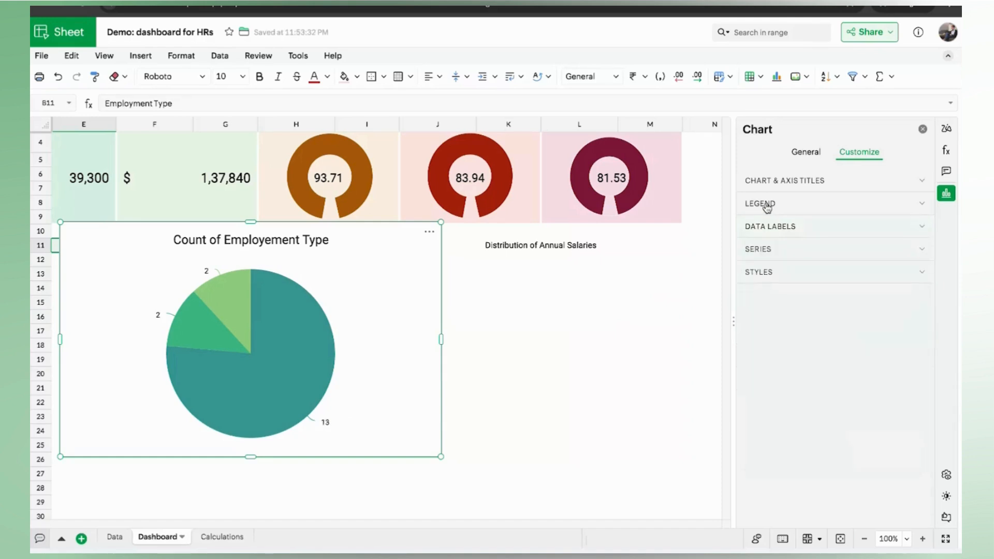
{"action": "left_click", "coordinate": [766, 204]}
{"action": "left_click", "coordinate": [771, 242]}
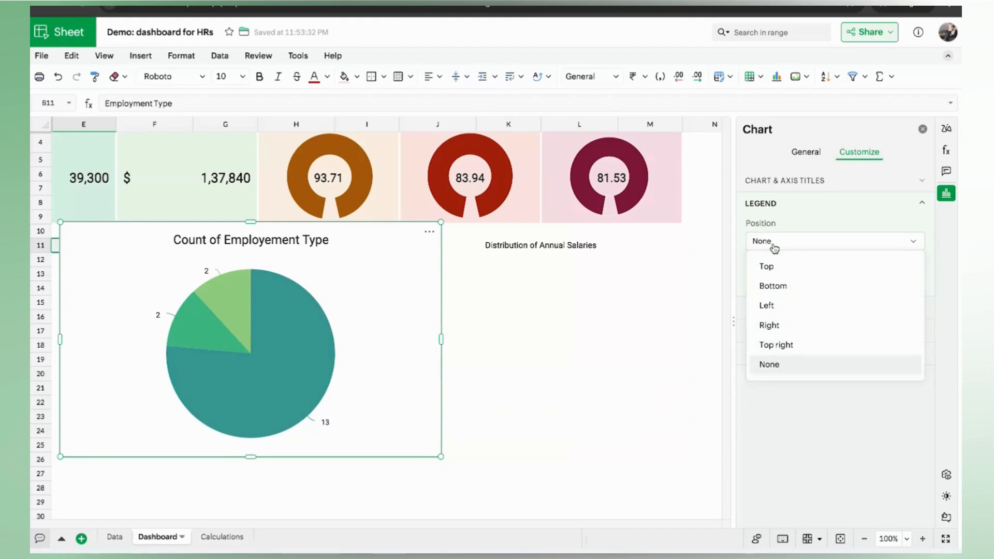
{"action": "left_click", "coordinate": [778, 288]}
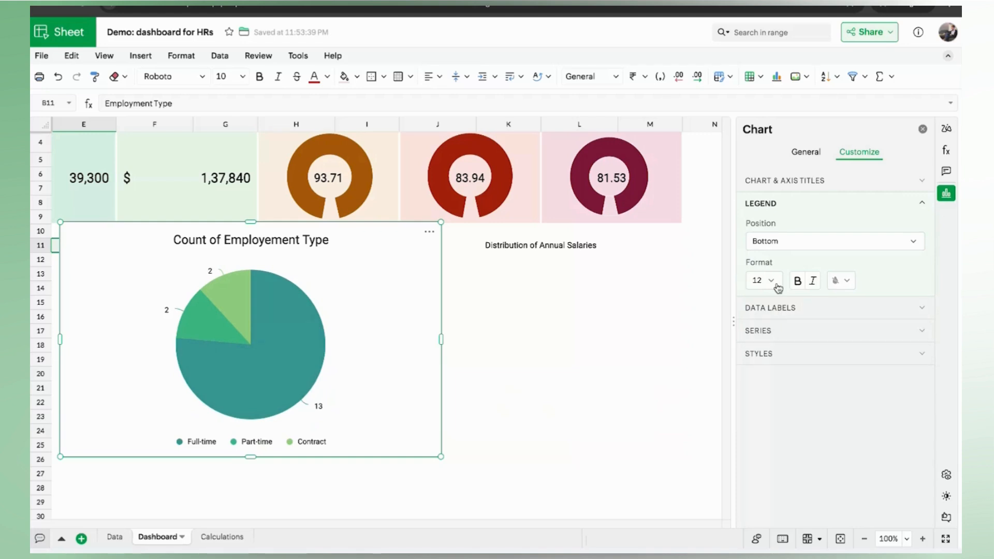
Step: Give the Employment Type pie chart a light teal background and remove its chart title
{"action": "left_click", "coordinate": [751, 353]}
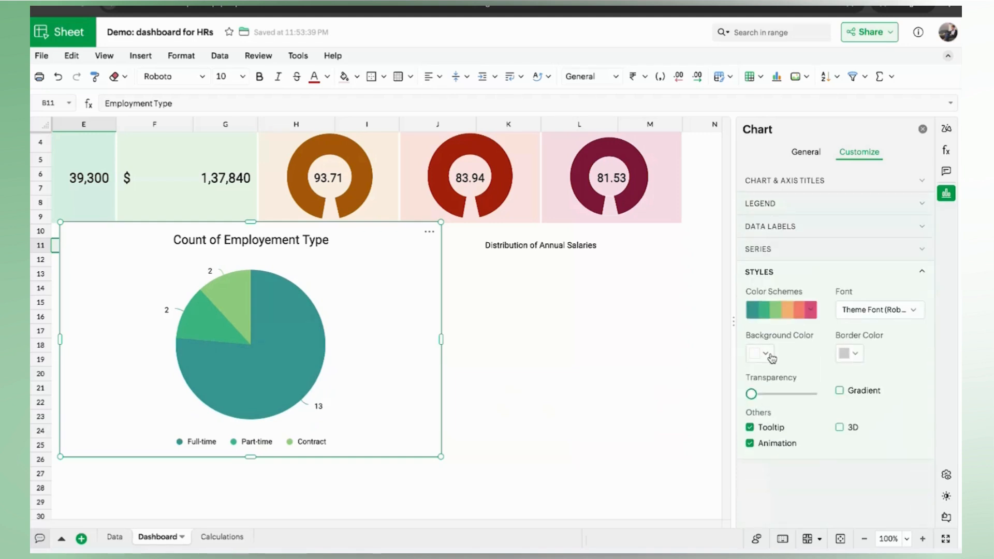
{"action": "left_click", "coordinate": [766, 354]}
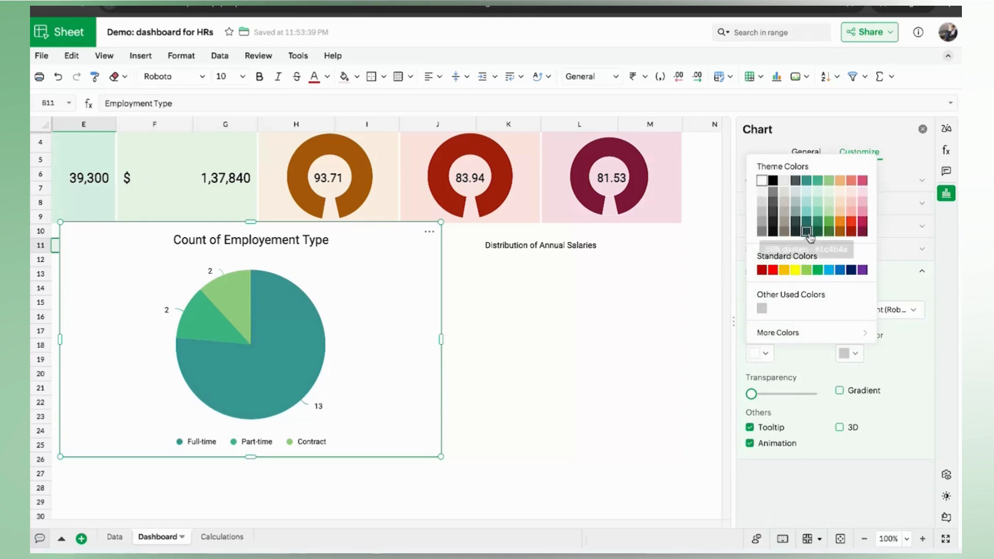
{"action": "left_click", "coordinate": [807, 201]}
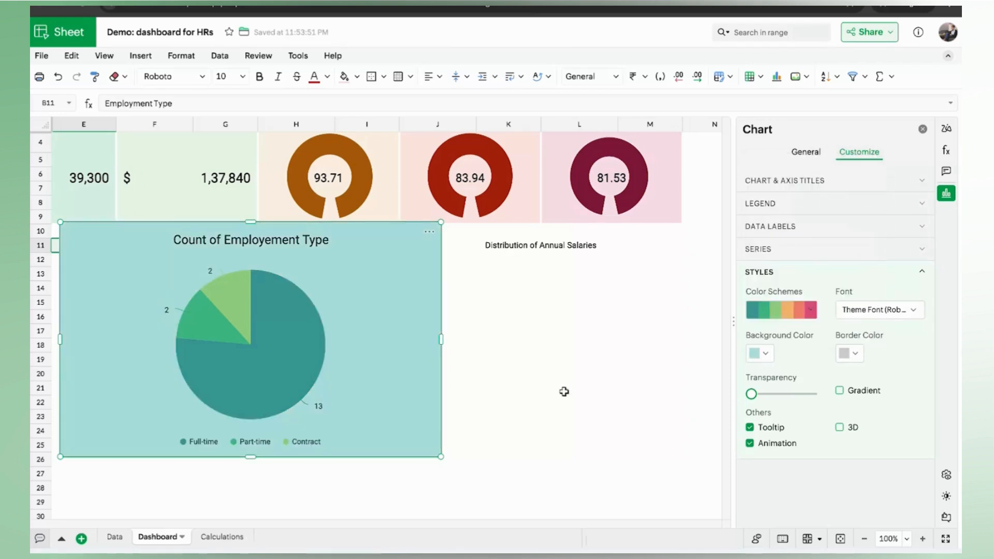
{"action": "left_click", "coordinate": [778, 180]}
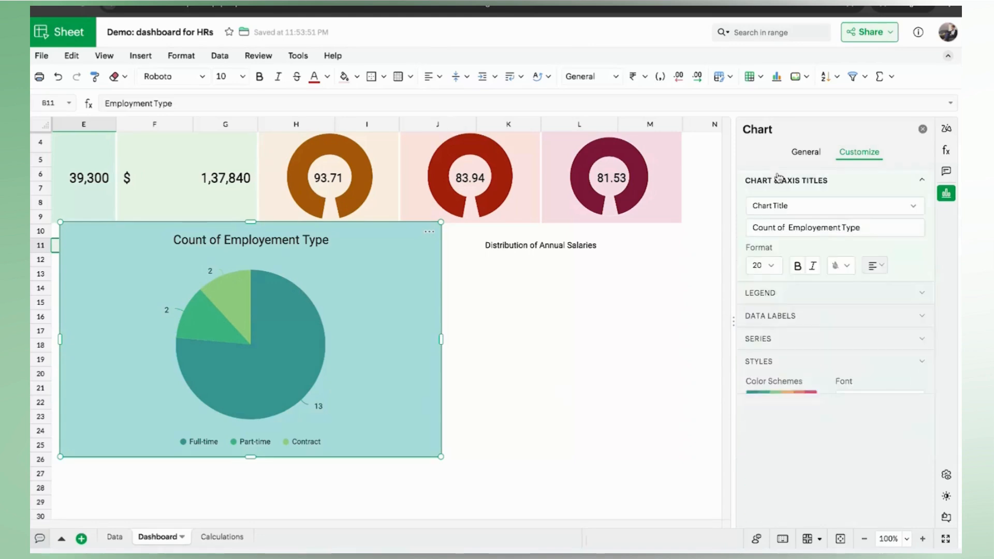
{"action": "left_click", "coordinate": [860, 228]}
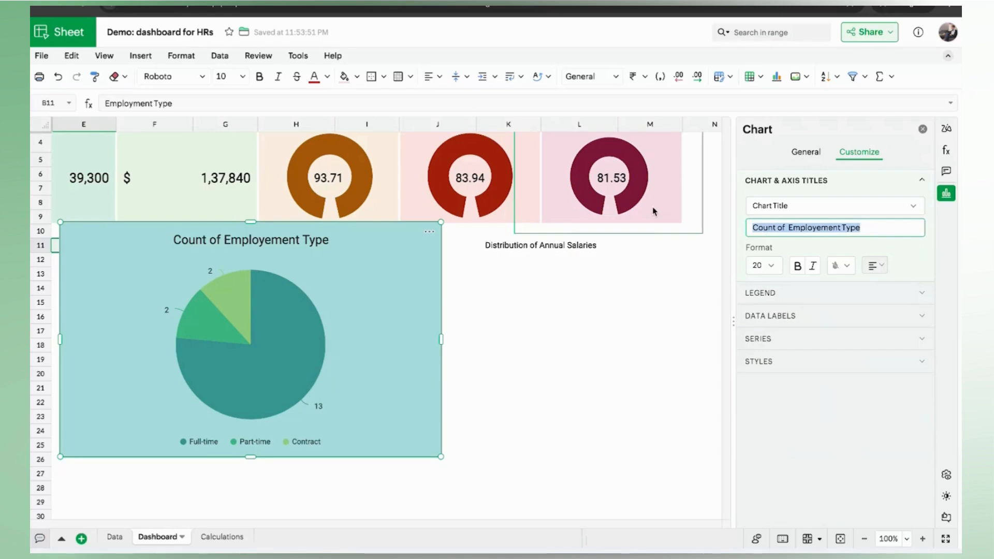
{"action": "key", "text": "BackSpace"}
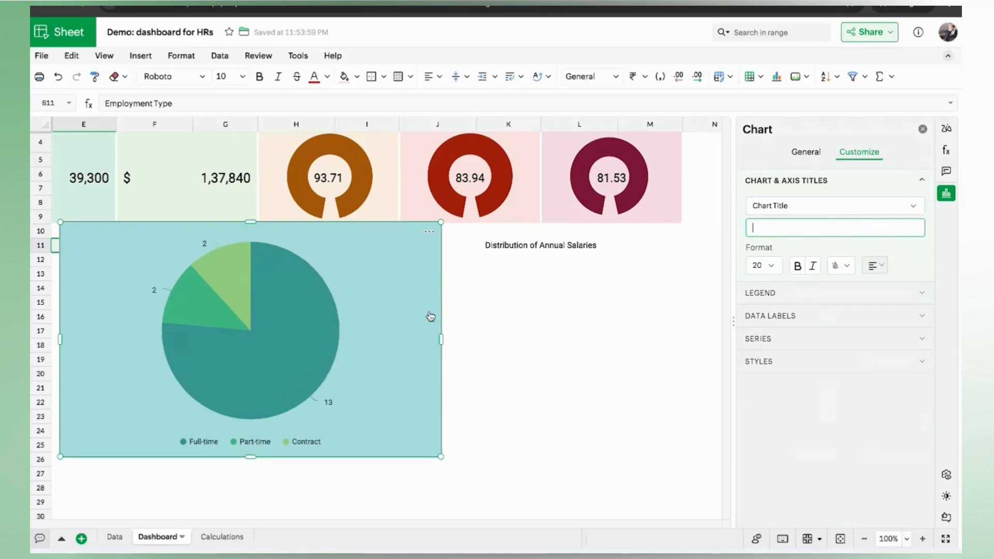
Step: Move the Employment Type pie chart beneath the Employment Type heading in columns B to E
{"action": "left_click", "coordinate": [504, 333]}
{"action": "scroll", "coordinate": [505, 334], "scroll_direction": "left", "scroll_amount": 2}
{"action": "scroll", "coordinate": [505, 334], "scroll_direction": "up", "scroll_amount": 1}
{"action": "left_click_drag", "start_coordinate": [481, 337], "coordinate": [332, 413]}
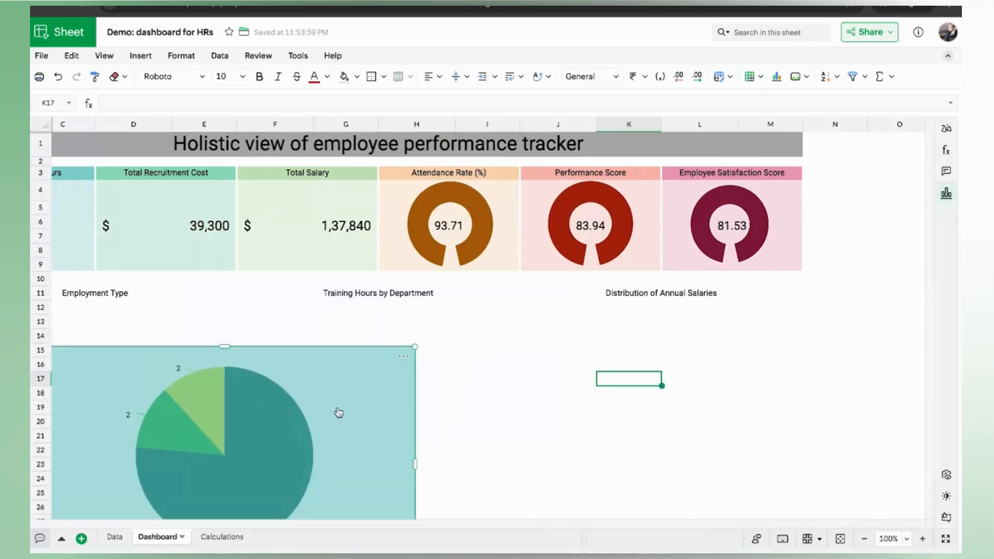
{"action": "scroll", "coordinate": [498, 350], "scroll_direction": "down", "scroll_amount": 3}
{"action": "scroll", "coordinate": [498, 350], "scroll_direction": "left", "scroll_amount": 2}
{"action": "left_click_drag", "start_coordinate": [473, 349], "coordinate": [354, 348]}
Step: Fill the Employment Type heading cell in row 11 with a medium teal theme color
{"action": "left_click", "coordinate": [211, 207]}
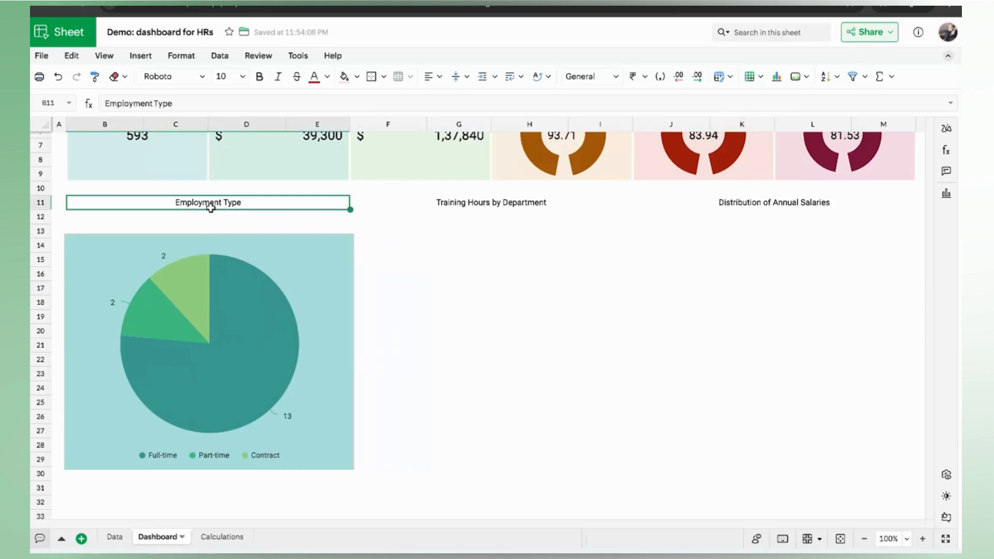
{"action": "left_click", "coordinate": [356, 78]}
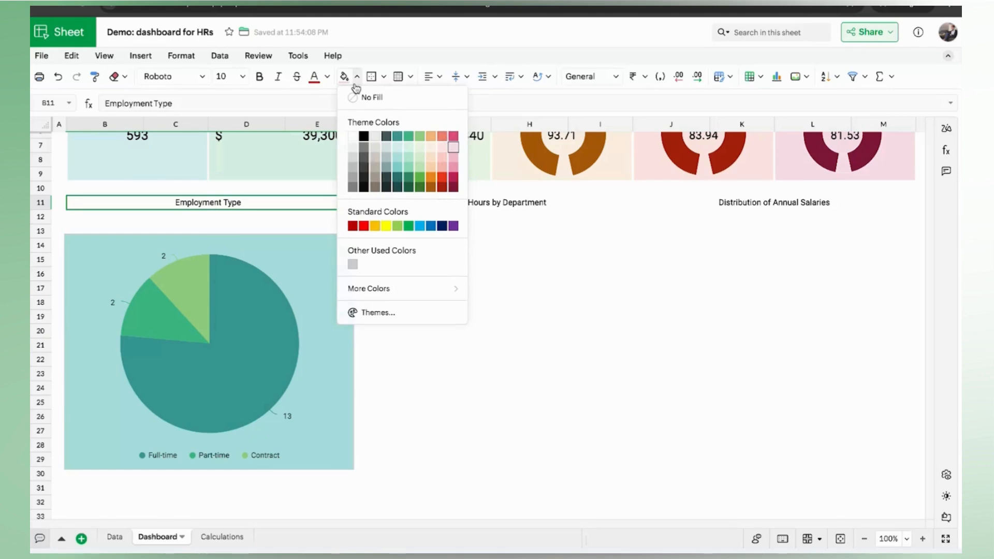
{"action": "left_click", "coordinate": [397, 166]}
Step: Move the pie chart up to just below its heading and resize it to span columns B to E, ending at about row 24
{"action": "left_click", "coordinate": [315, 300]}
{"action": "left_click_drag", "start_coordinate": [315, 300], "coordinate": [315, 284]}
{"action": "left_click_drag", "start_coordinate": [354, 335], "coordinate": [349, 336]}
{"action": "left_click_drag", "start_coordinate": [207, 454], "coordinate": [206, 397]}
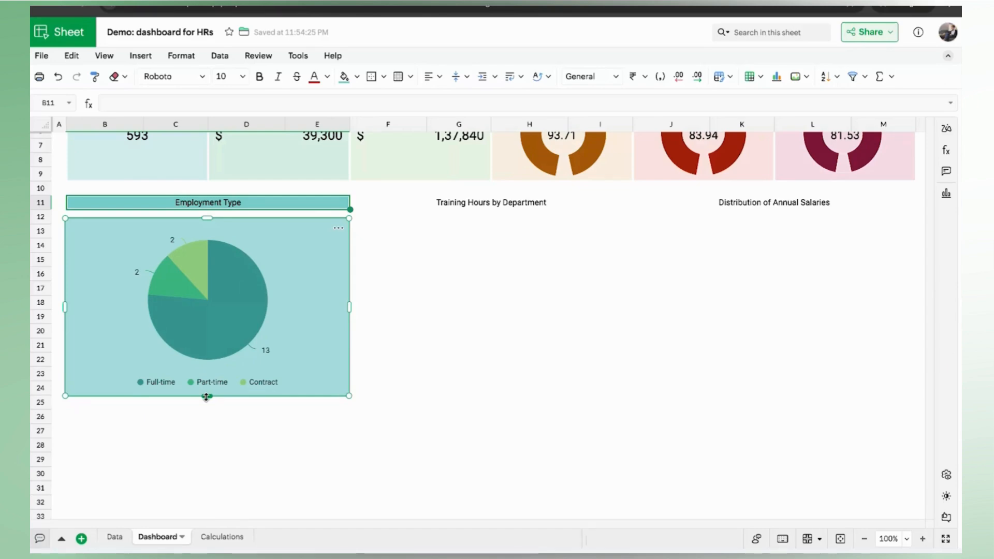
Step: Ask Zia for "Total Training Hours by Department" from the table on the Data sheet
{"action": "left_click", "coordinate": [405, 203]}
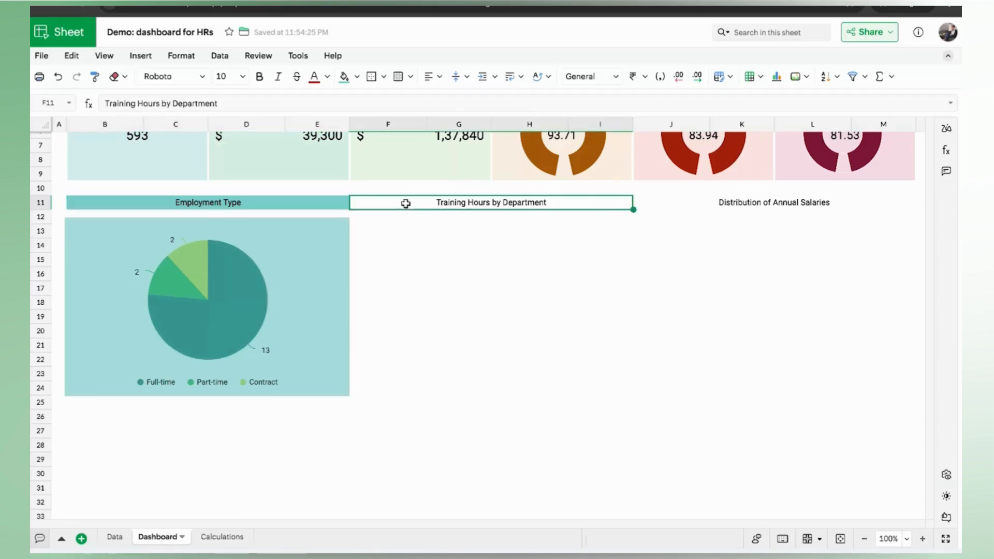
{"action": "left_click", "coordinate": [115, 538]}
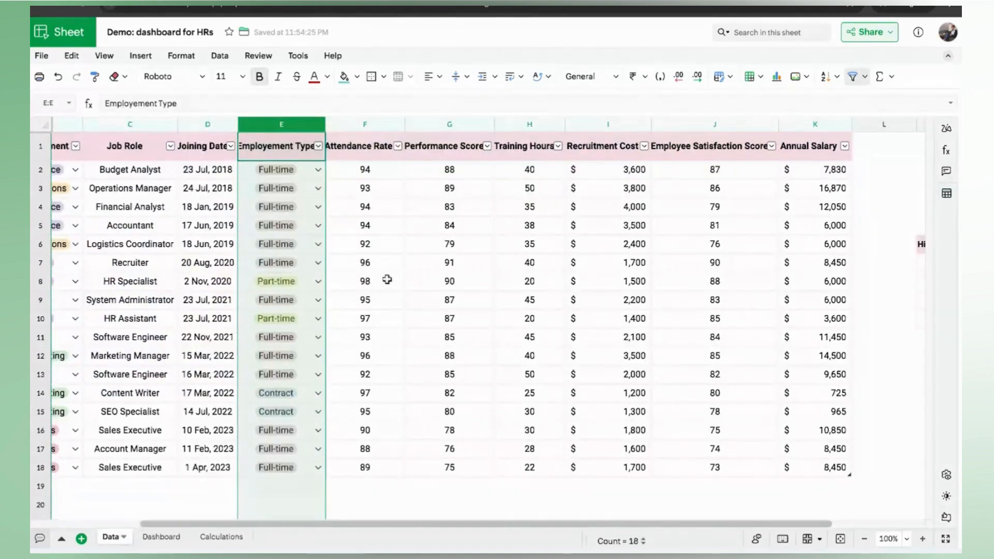
{"action": "left_click", "coordinate": [387, 279]}
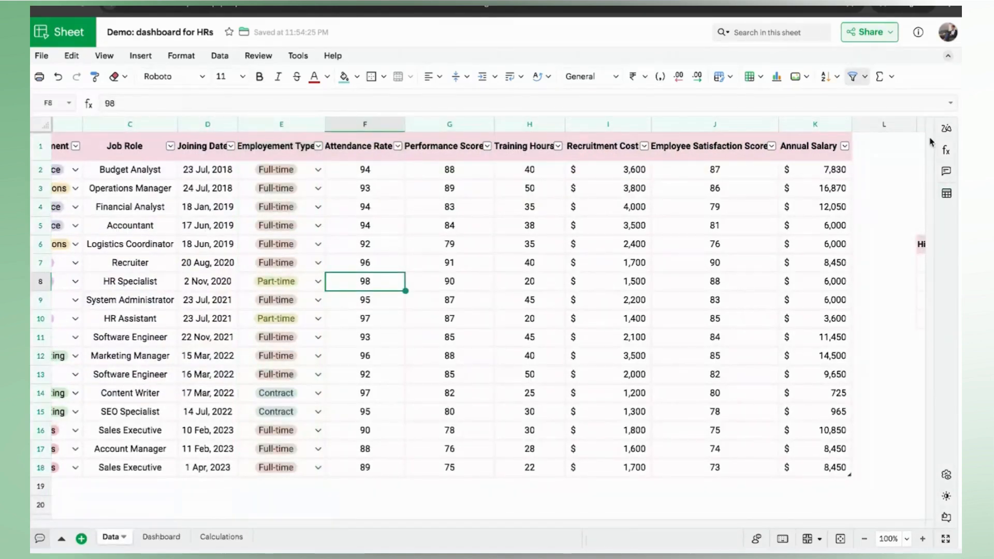
{"action": "left_click", "coordinate": [945, 129]}
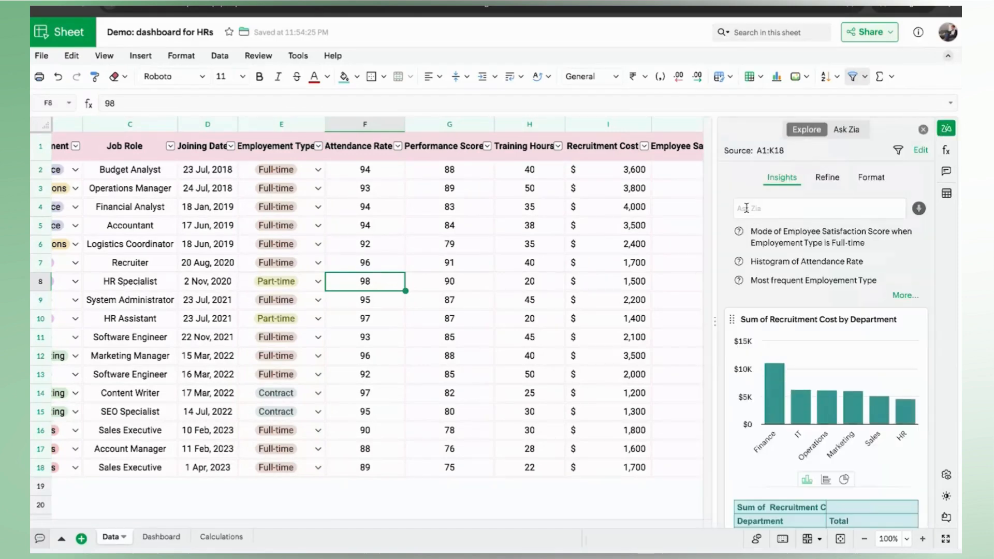
{"action": "left_click", "coordinate": [746, 208]}
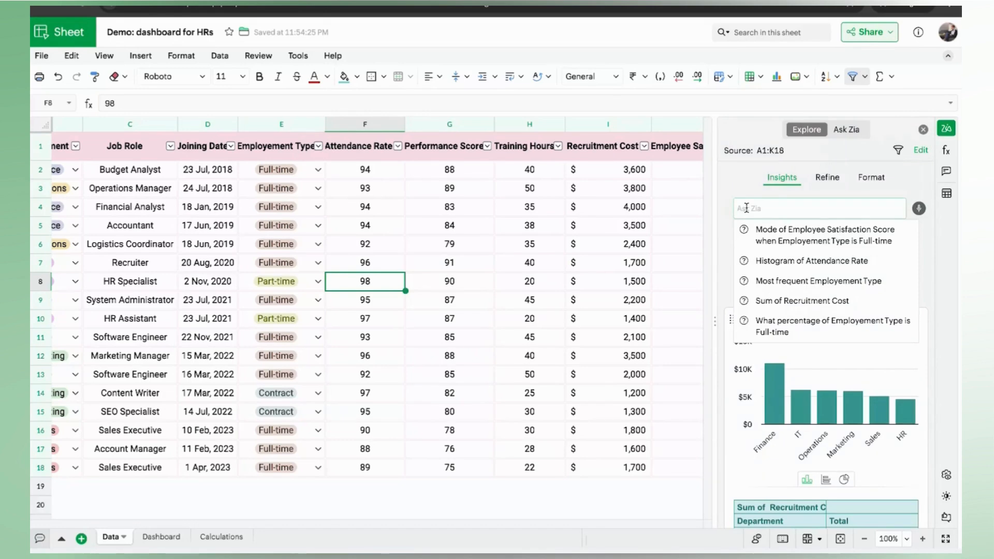
{"action": "key", "text": "Caps_Lock"}
{"action": "type", "text": "Total"}
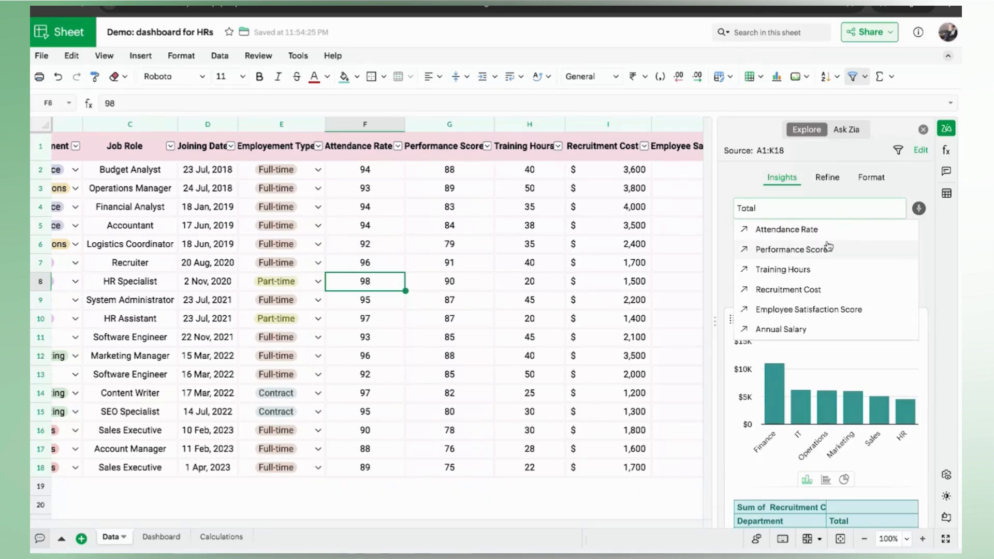
{"action": "left_click", "coordinate": [819, 269]}
{"action": "type", "text": "by"}
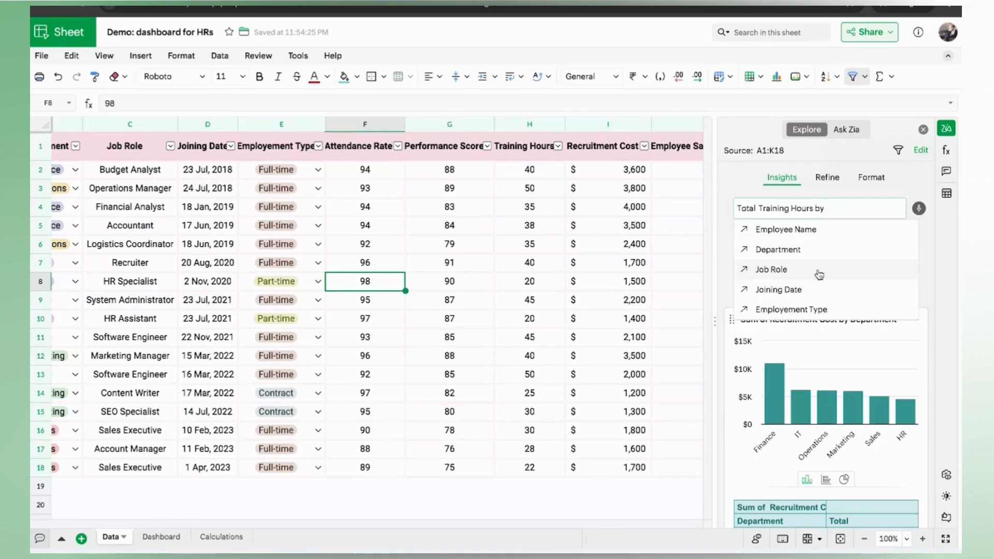
{"action": "left_click", "coordinate": [789, 253]}
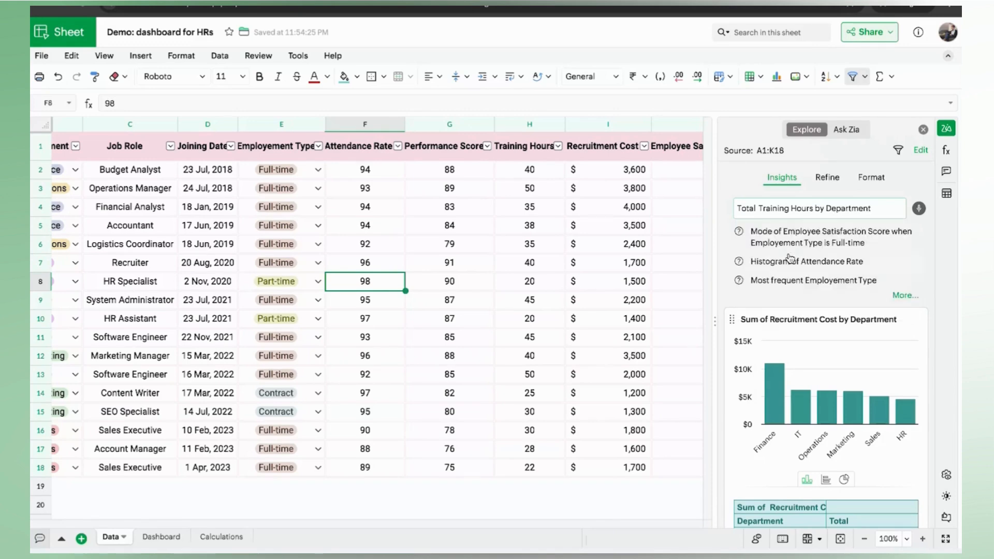
{"action": "key", "text": "Return"}
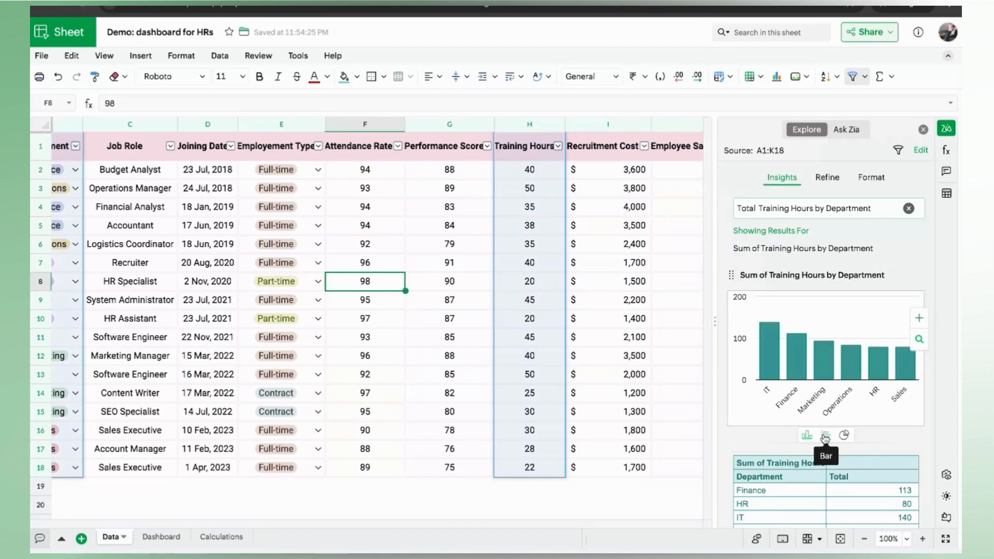
Step: Turn the suggested Sum of Training Hours by Department chart into a pie chart and insert it into the sheet
{"action": "left_click", "coordinate": [841, 436]}
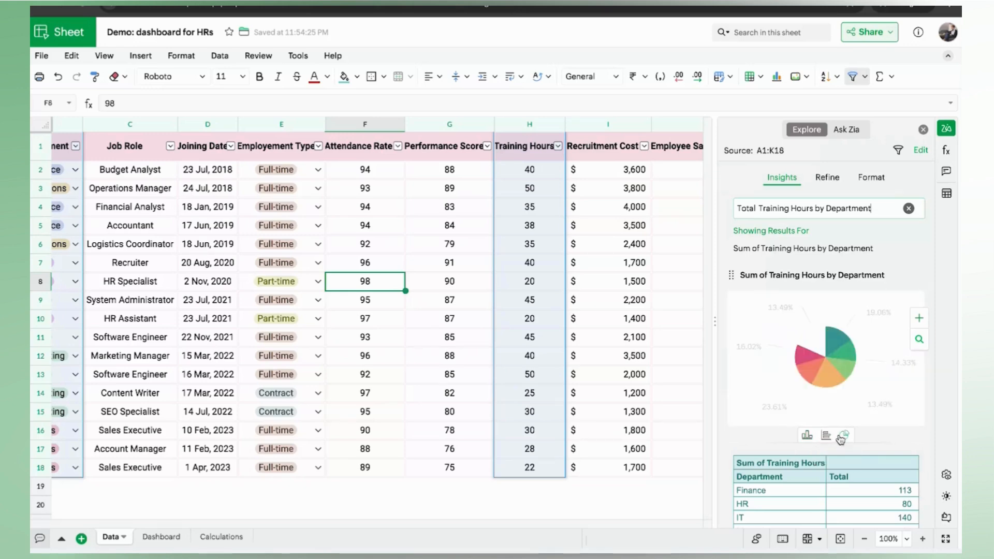
{"action": "mouse_move", "coordinate": [866, 339]}
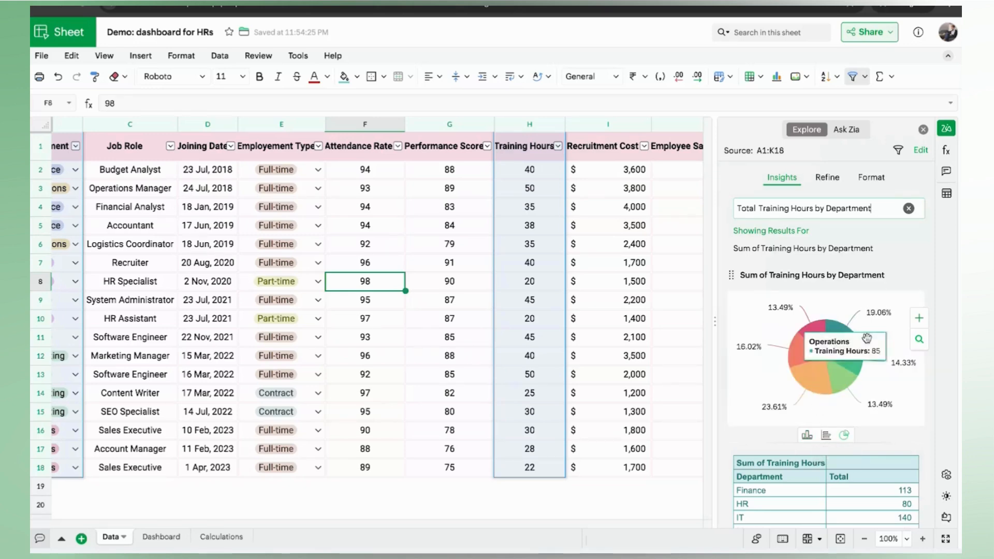
{"action": "left_click", "coordinate": [917, 319]}
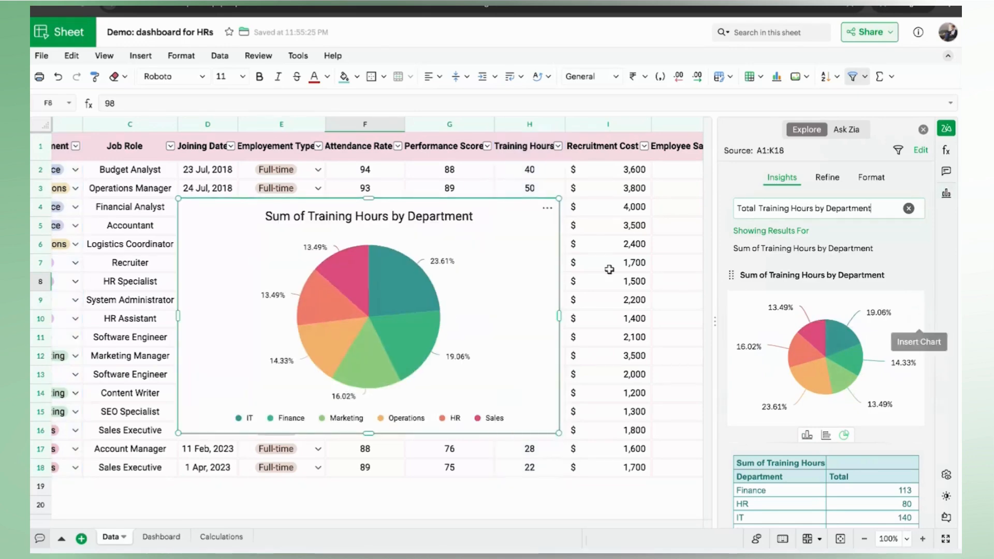
Step: Move the training hours pie chart to the Dashboard sheet and place it right of the Employment Type chart
{"action": "left_click", "coordinate": [548, 209]}
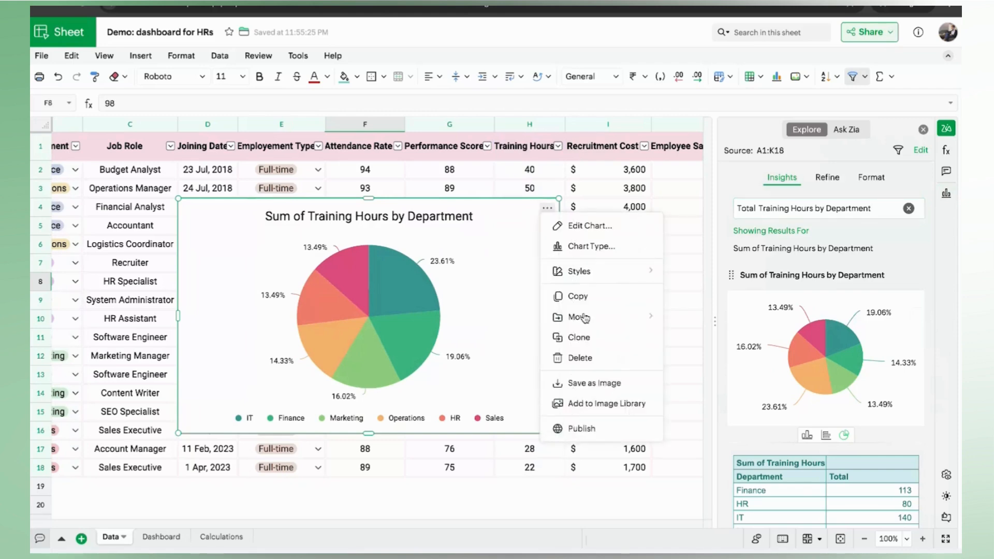
{"action": "mouse_move", "coordinate": [621, 317]}
{"action": "left_click", "coordinate": [679, 323]}
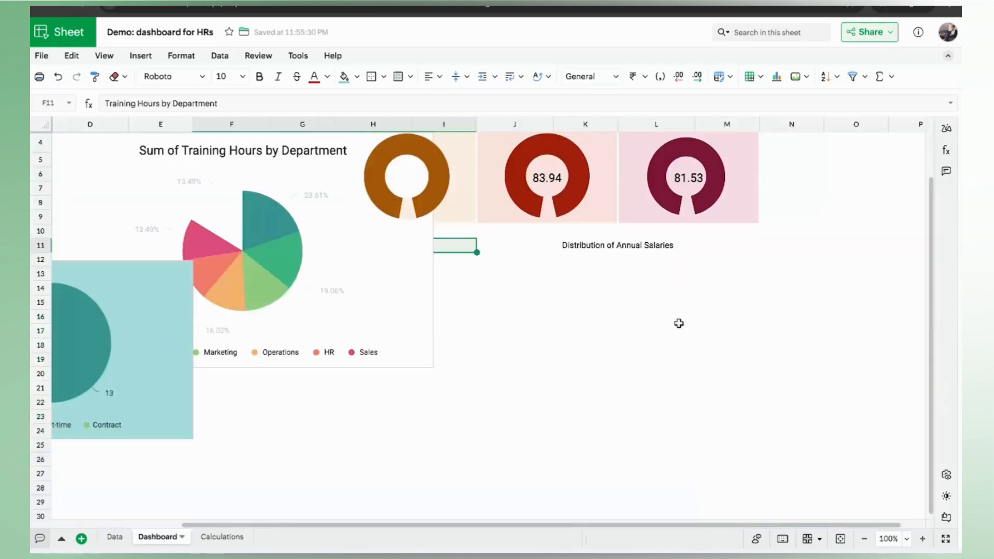
{"action": "left_click_drag", "start_coordinate": [382, 288], "coordinate": [533, 400]}
Step: Change the training hours chart's type to Doughnut Chart
{"action": "double_click", "coordinate": [513, 354]}
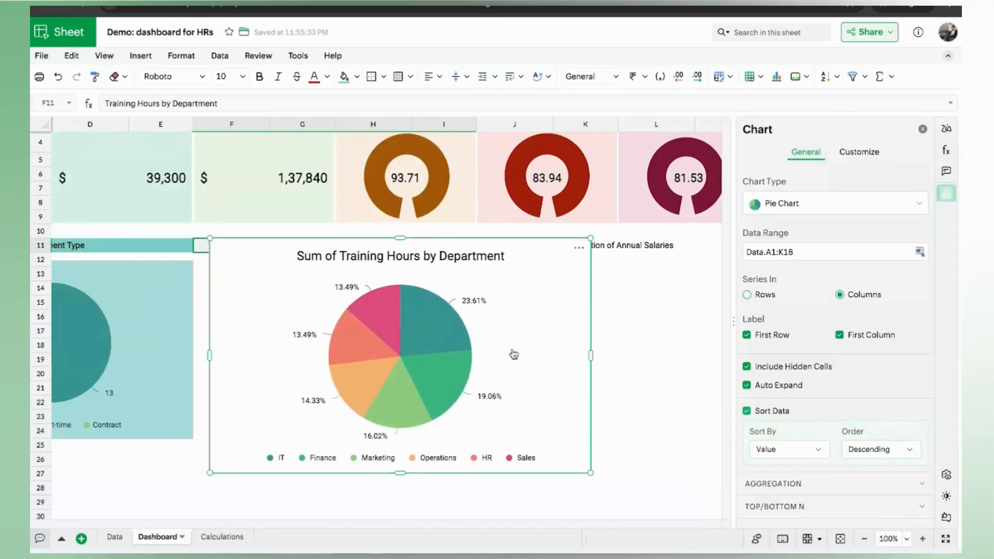
{"action": "left_click", "coordinate": [850, 157]}
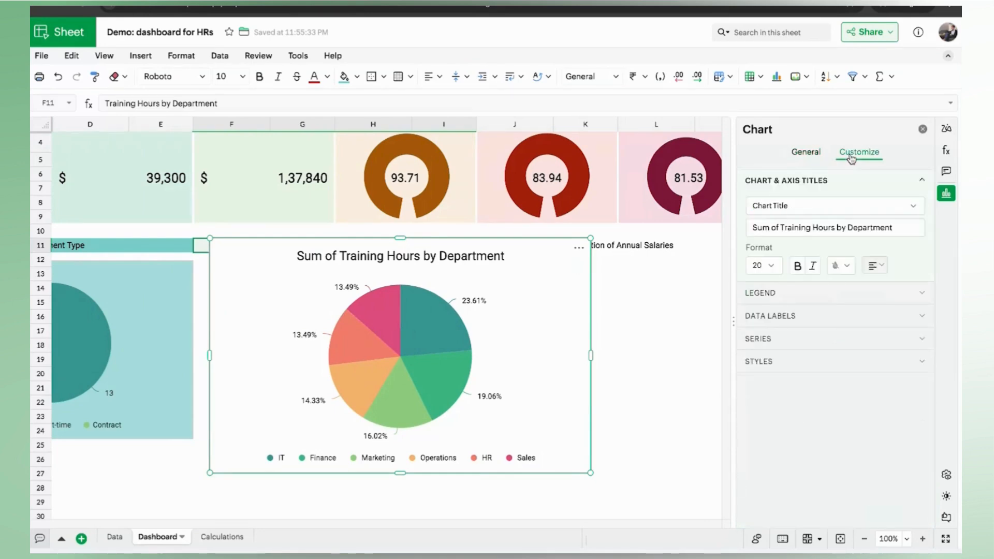
{"action": "left_click", "coordinate": [805, 155]}
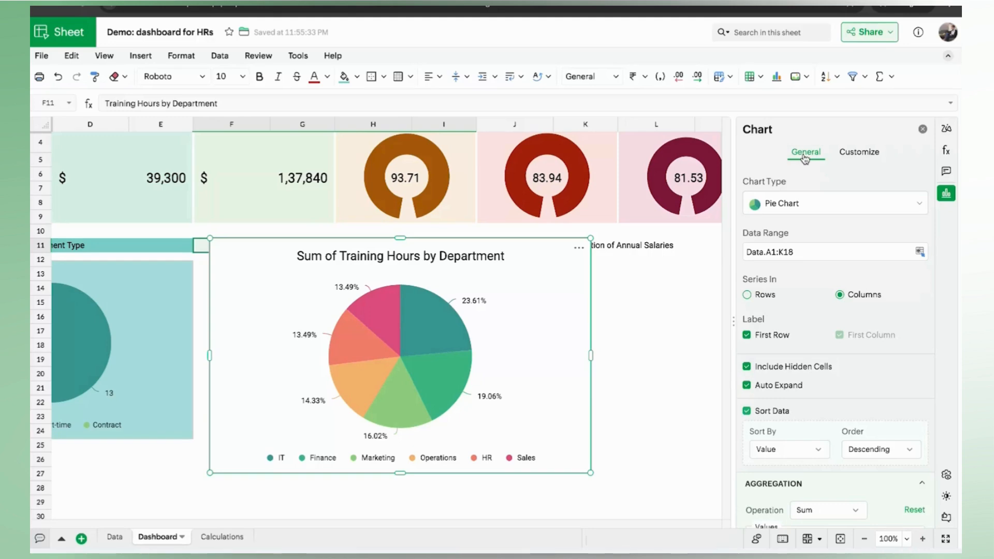
{"action": "left_click", "coordinate": [816, 204]}
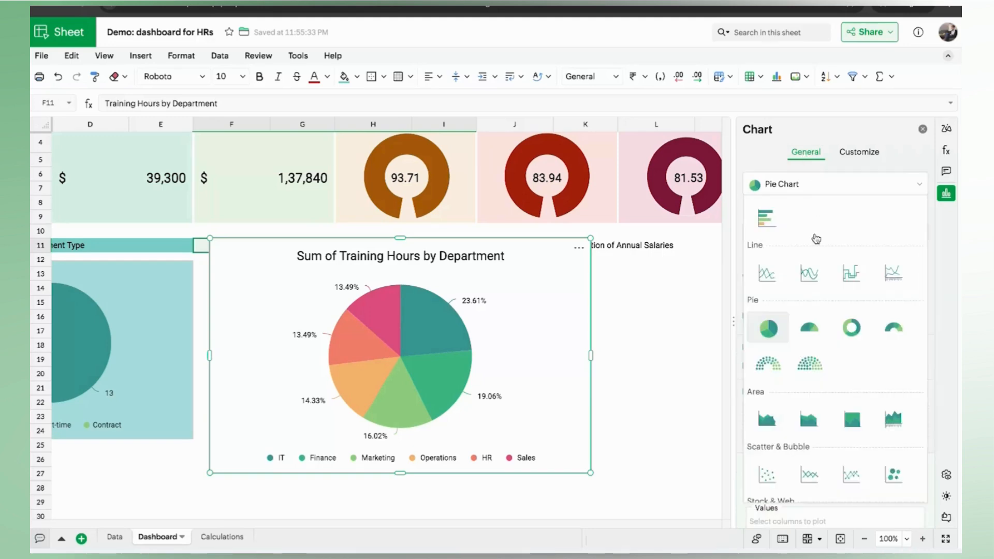
{"action": "left_click", "coordinate": [849, 336]}
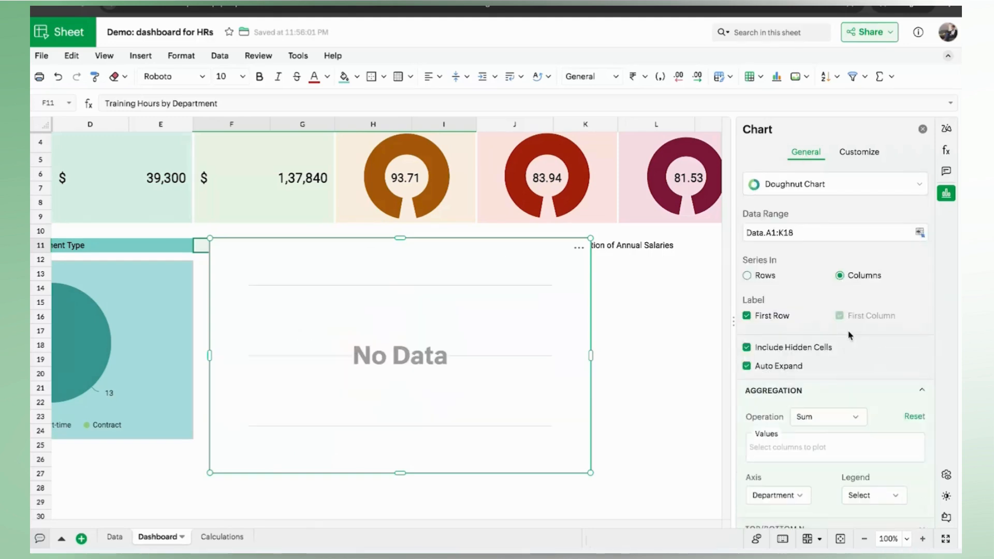
{"action": "scroll", "coordinate": [849, 335], "scroll_direction": "down", "scroll_amount": 1}
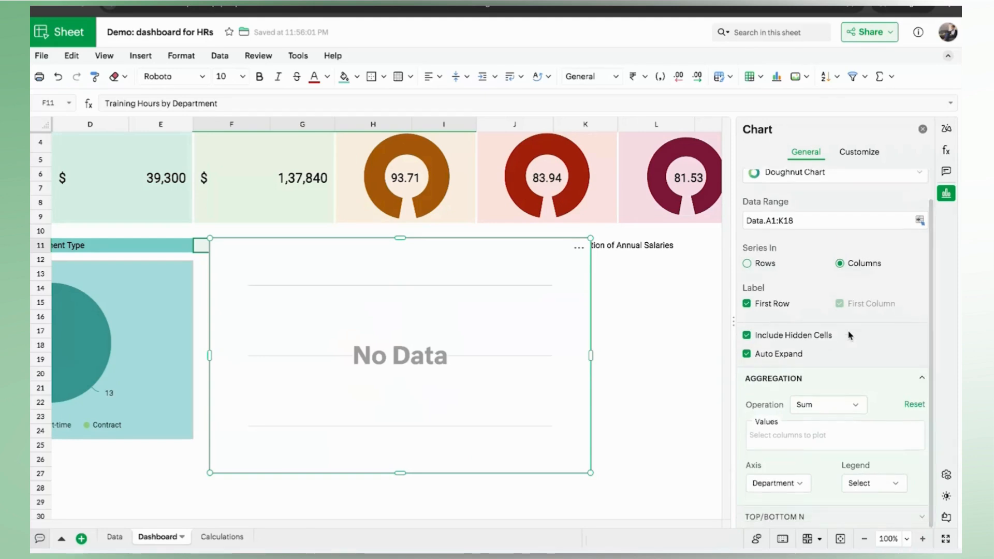
Step: Plot the sum of the Training Hours column by department in the doughnut chart
{"action": "left_click", "coordinate": [809, 406]}
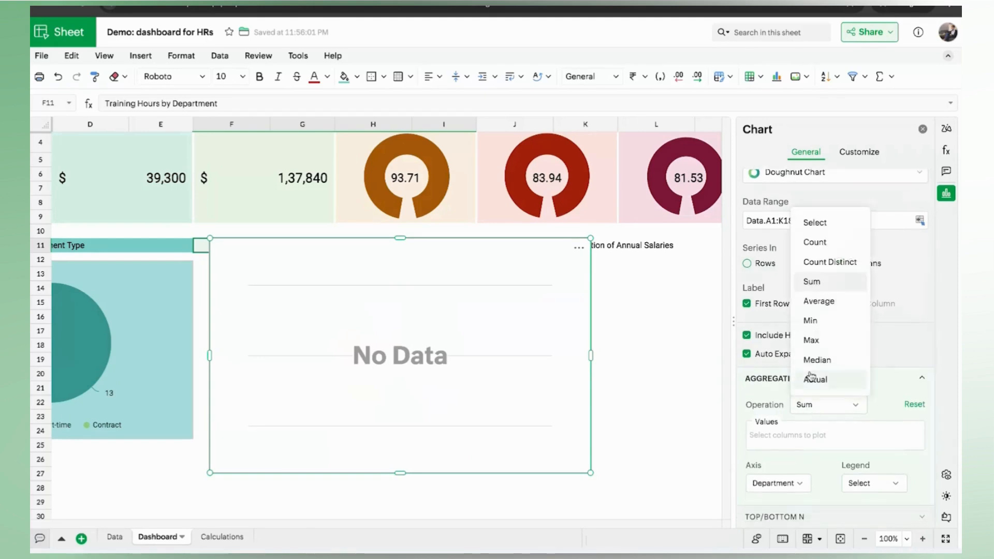
{"action": "left_click", "coordinate": [812, 283]}
{"action": "left_click", "coordinate": [782, 434]}
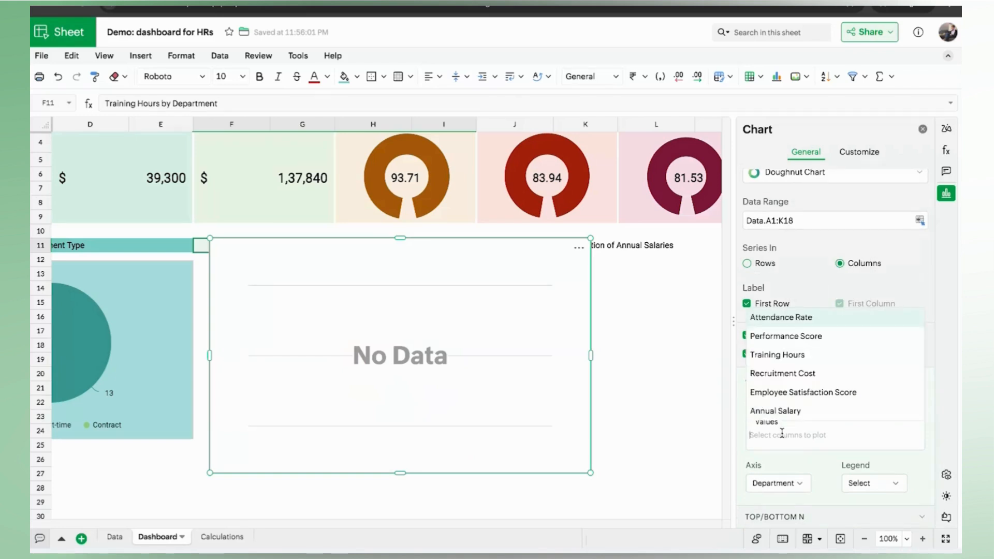
{"action": "left_click", "coordinate": [776, 355]}
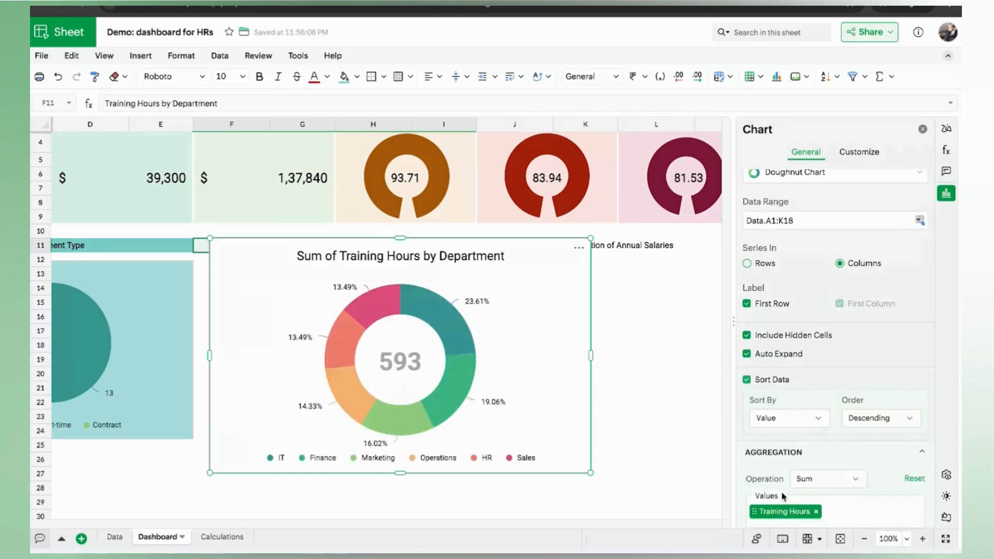
{"action": "scroll", "coordinate": [786, 466], "scroll_direction": "down", "scroll_amount": 1}
{"action": "scroll", "coordinate": [786, 465], "scroll_direction": "down", "scroll_amount": 2}
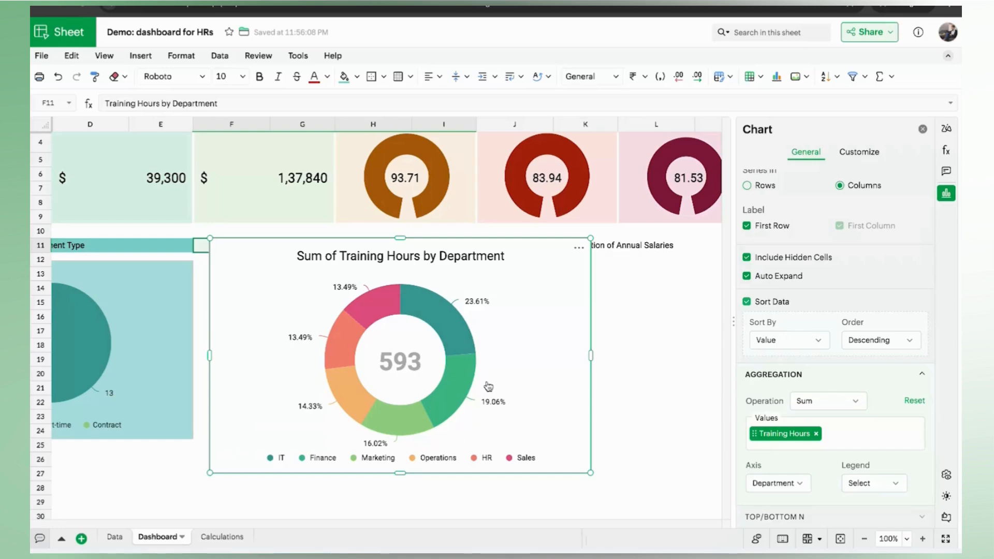
Step: Set the training hours doughnut chart's data labels to Show Value
{"action": "left_click", "coordinate": [844, 154]}
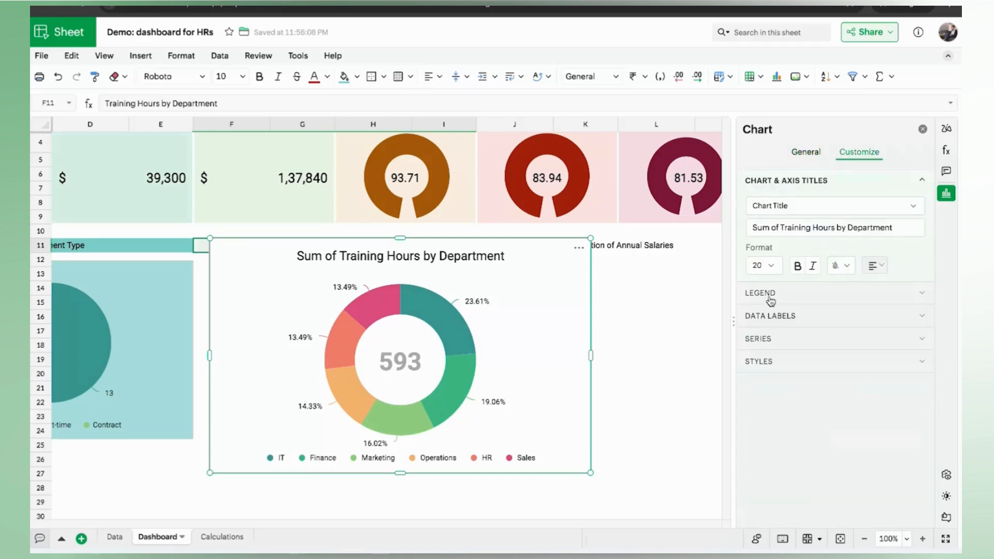
{"action": "left_click", "coordinate": [769, 315]}
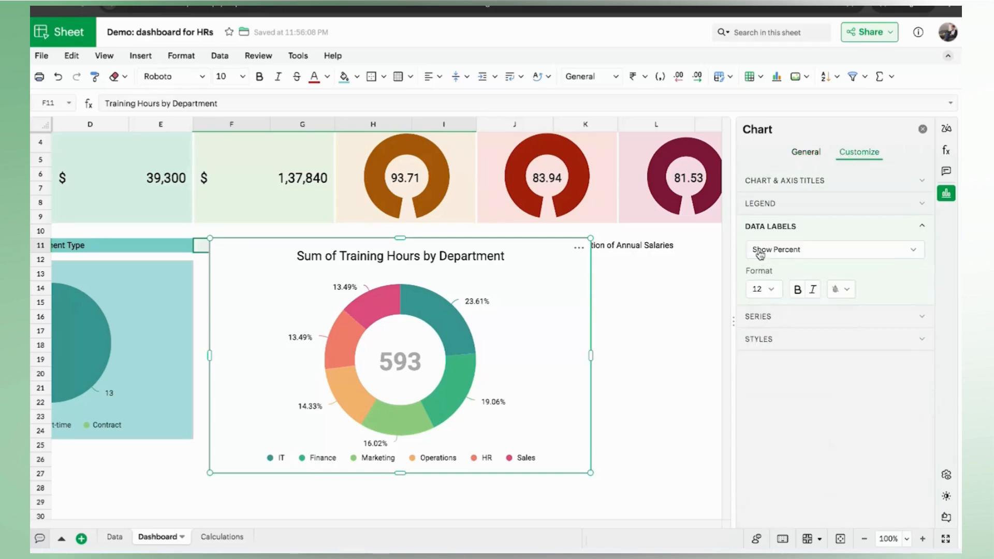
{"action": "left_click", "coordinate": [760, 253]}
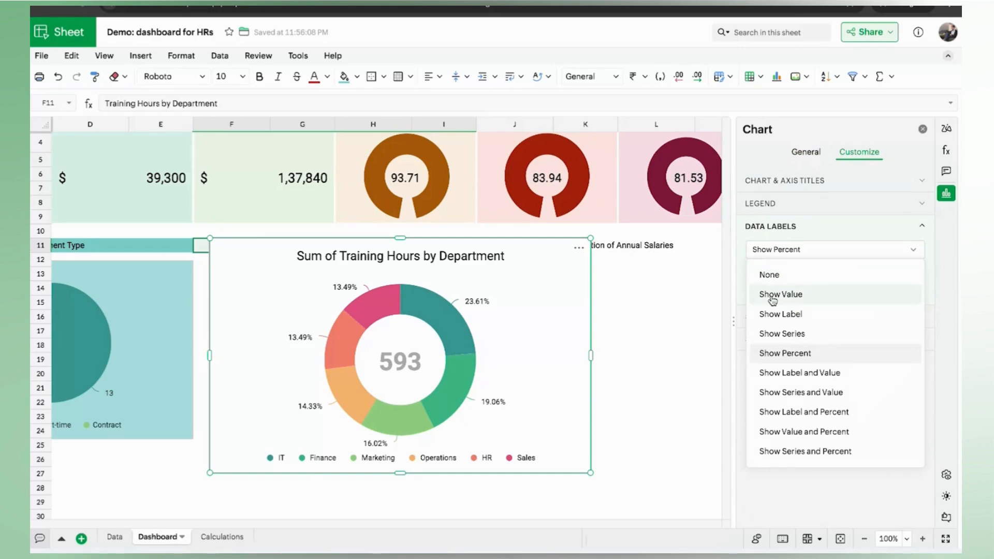
{"action": "left_click", "coordinate": [772, 296]}
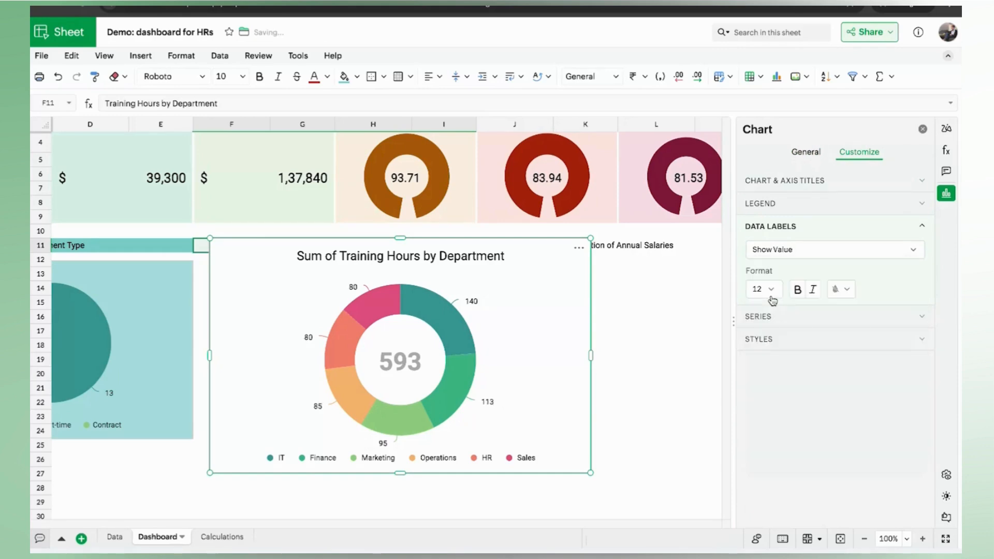
Step: Clear the training hours chart's title and give the chart a light orange background from the theme colors
{"action": "left_click", "coordinate": [765, 181]}
{"action": "triple_click", "coordinate": [900, 235]}
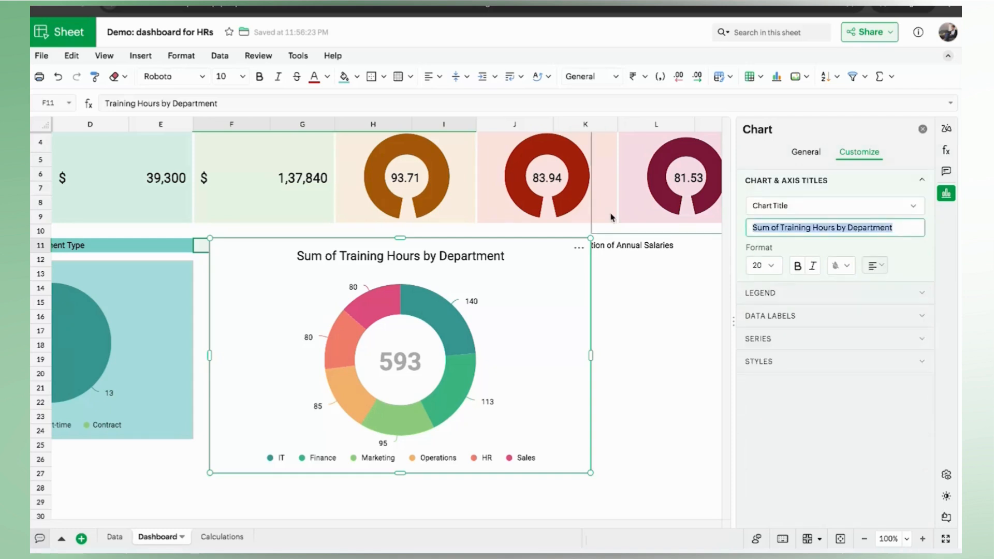
{"action": "key", "text": "BackSpace"}
{"action": "left_click", "coordinate": [757, 366]}
{"action": "left_click", "coordinate": [765, 355]}
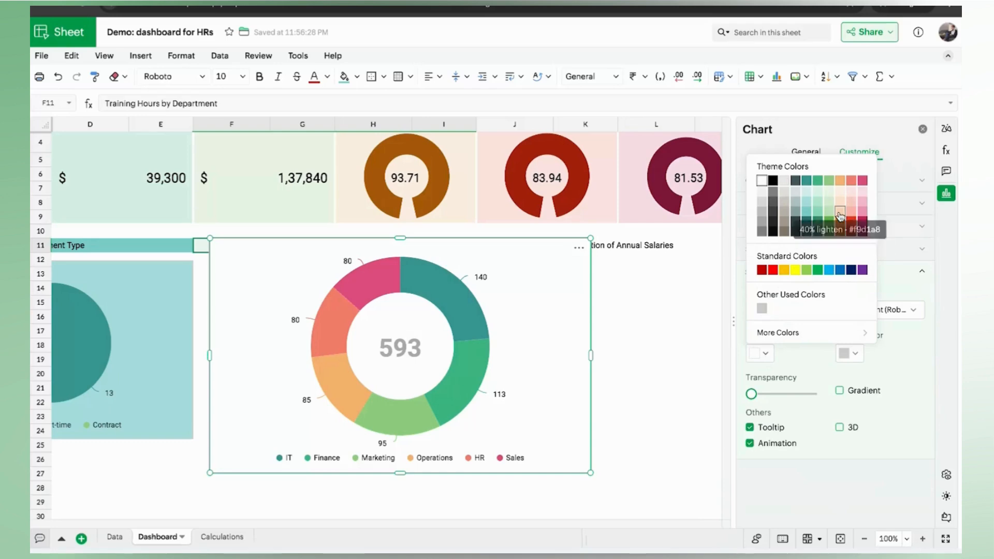
{"action": "left_click", "coordinate": [839, 223]}
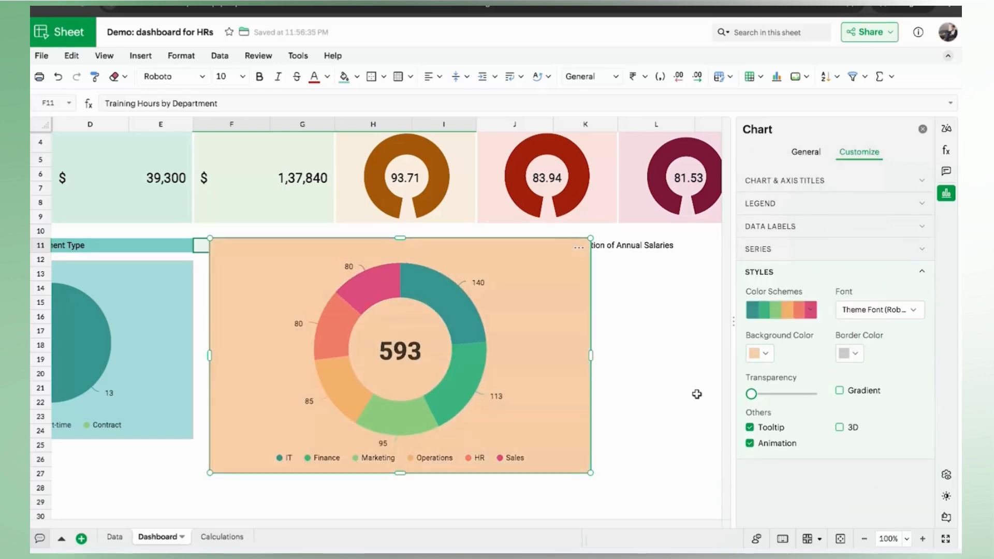
Step: Move the doughnut chart below the Training Hours by Department heading and fill that heading with 80% lighter orange (#fdf0e2)
{"action": "left_click_drag", "start_coordinate": [541, 315], "coordinate": [537, 344]}
{"action": "left_click", "coordinate": [460, 246]}
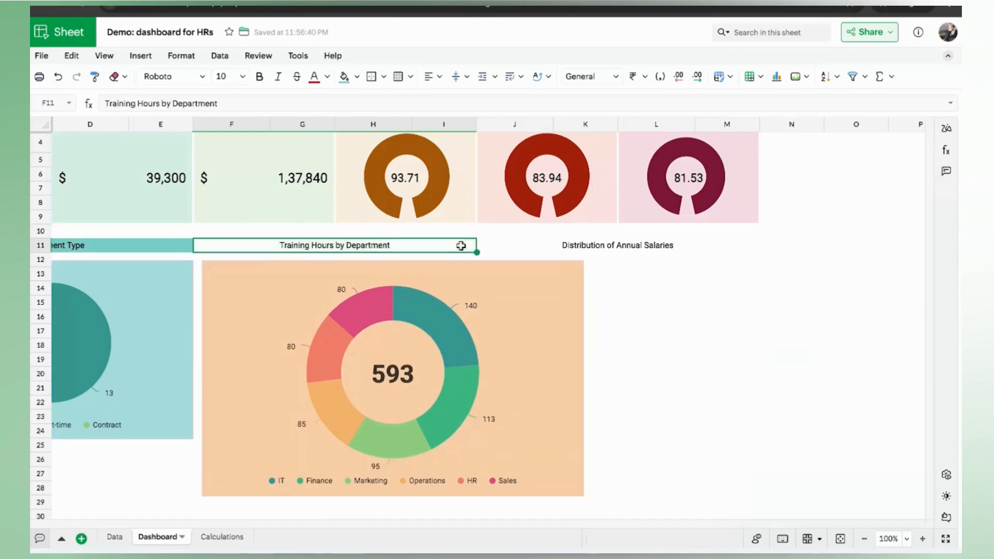
{"action": "left_click", "coordinate": [357, 77]}
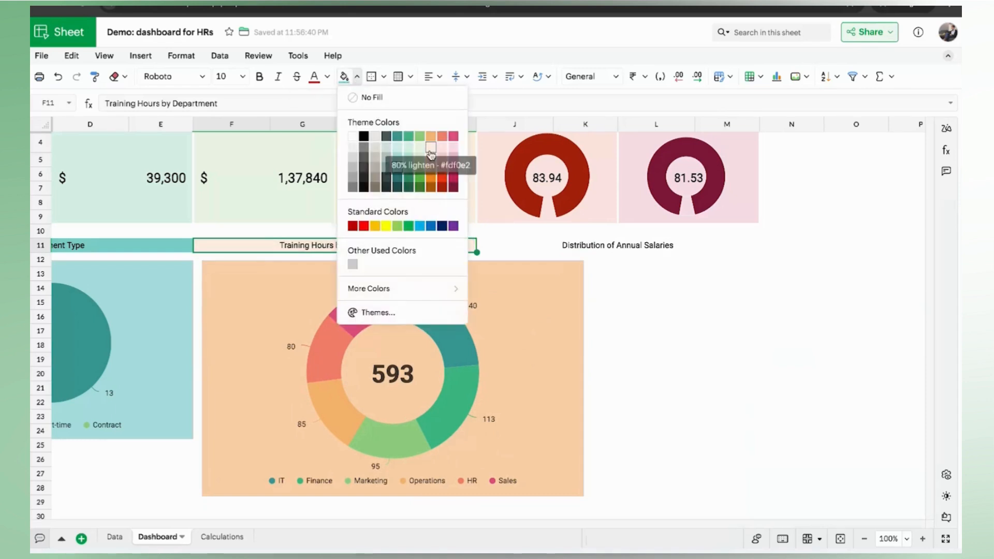
{"action": "left_click", "coordinate": [430, 150]}
Step: Resize the training hours chart to span columns F to I and end at row 24, level with the Employment Type chart
{"action": "left_click", "coordinate": [528, 359]}
{"action": "left_click_drag", "start_coordinate": [584, 378], "coordinate": [477, 368]}
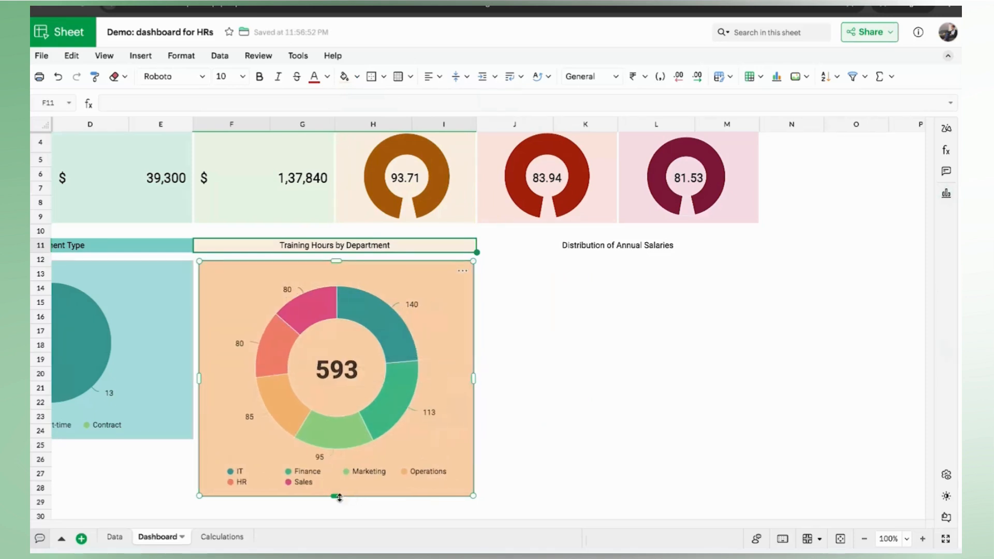
{"action": "left_click_drag", "start_coordinate": [337, 497], "coordinate": [316, 440]}
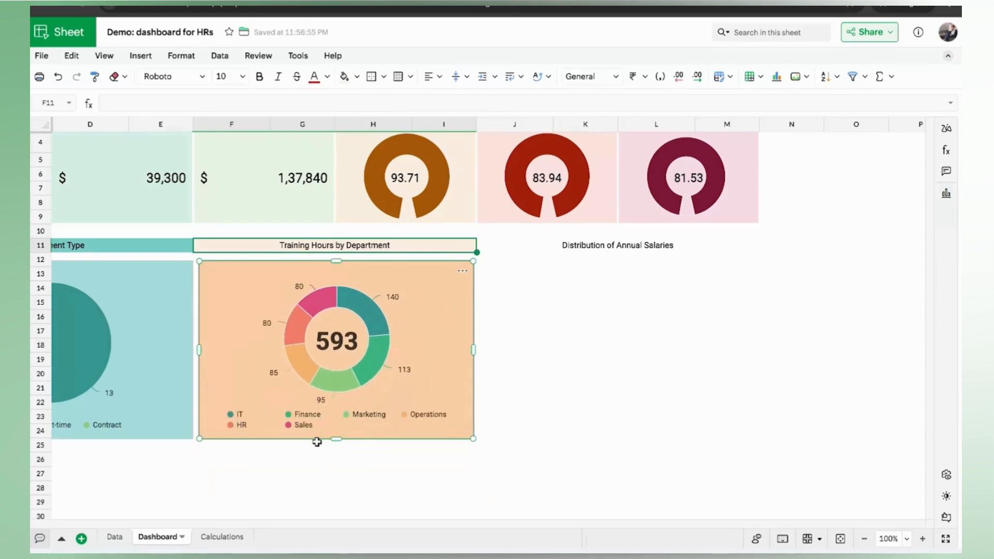
{"action": "left_click", "coordinate": [533, 403]}
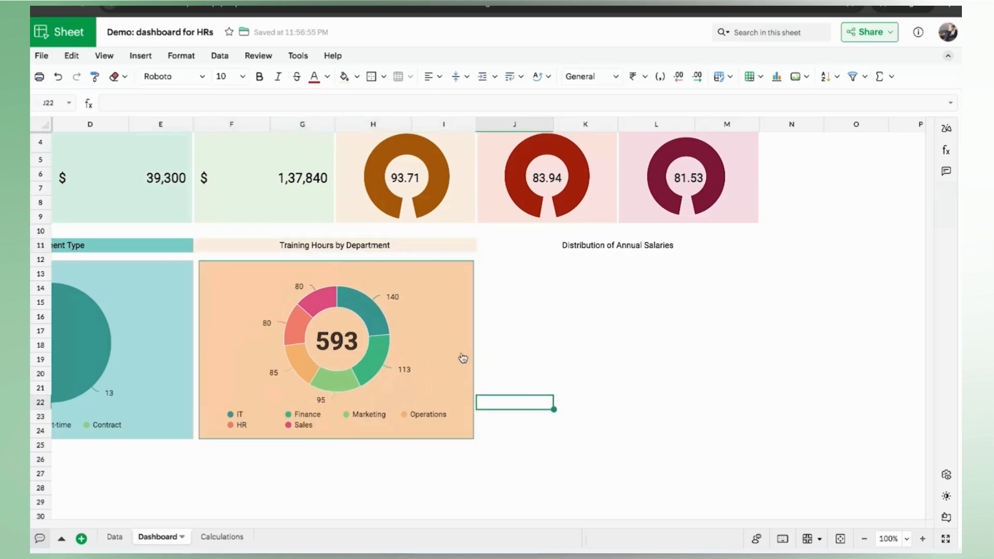
{"action": "left_click_drag", "start_coordinate": [474, 348], "coordinate": [475, 348]}
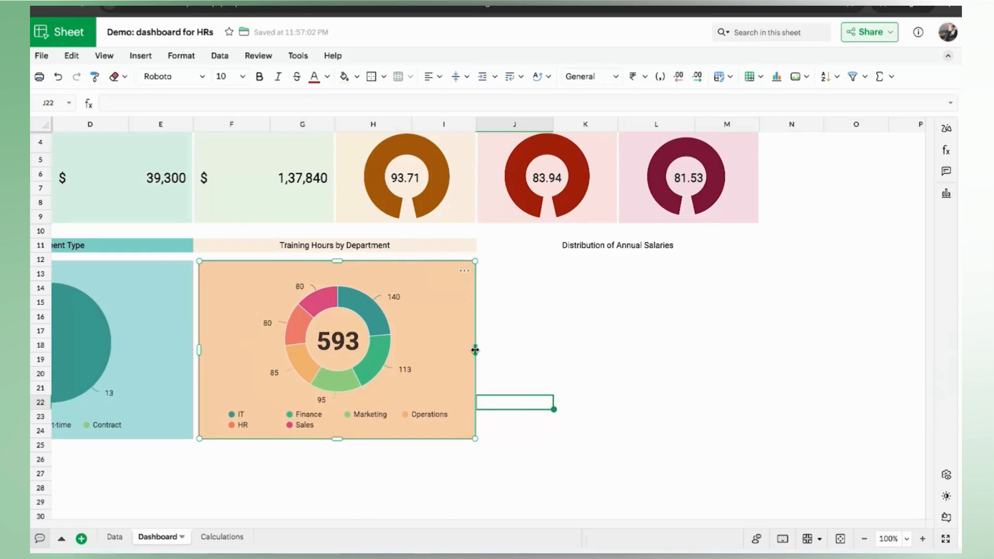
{"action": "left_click", "coordinate": [535, 341]}
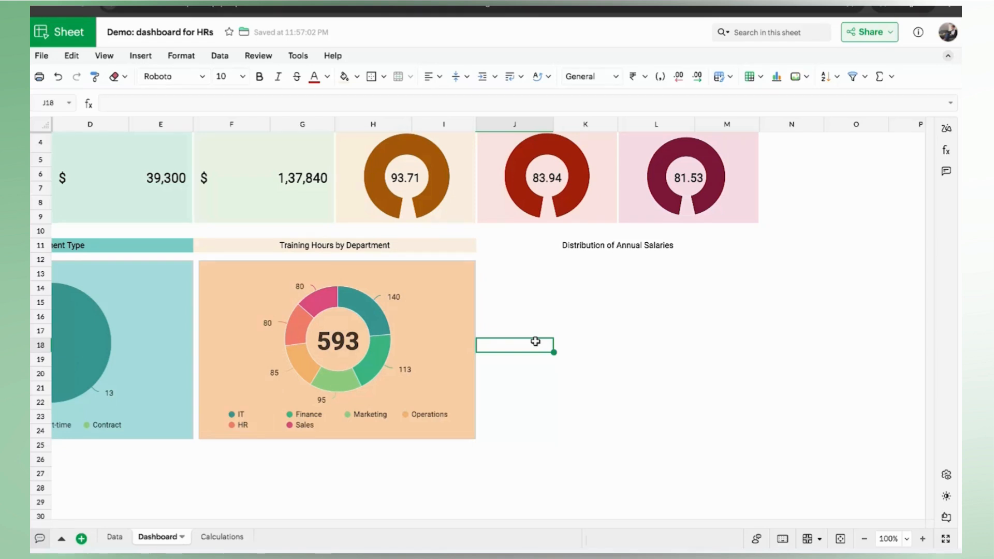
Step: Ask Zia for "Histogram of Annual Salary" from the table on the Data sheet
{"action": "left_click", "coordinate": [112, 536]}
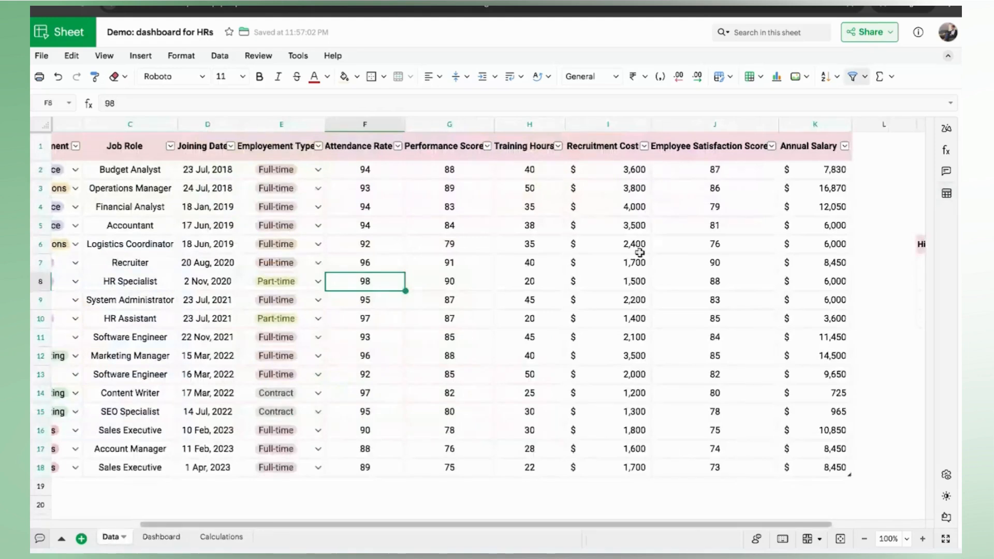
{"action": "left_click", "coordinate": [941, 130]}
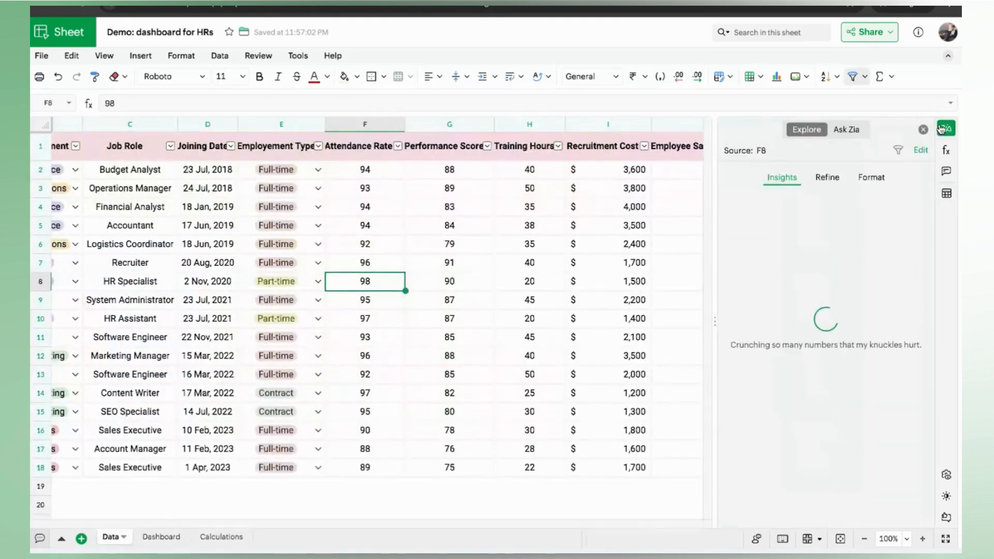
{"action": "left_click", "coordinate": [757, 209]}
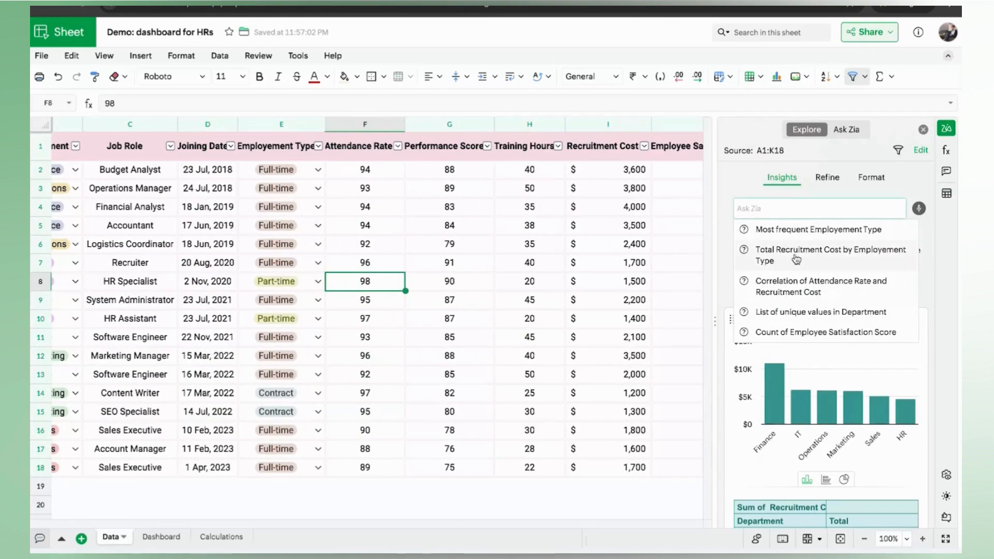
{"action": "scroll", "coordinate": [796, 259], "scroll_direction": "down", "scroll_amount": 3}
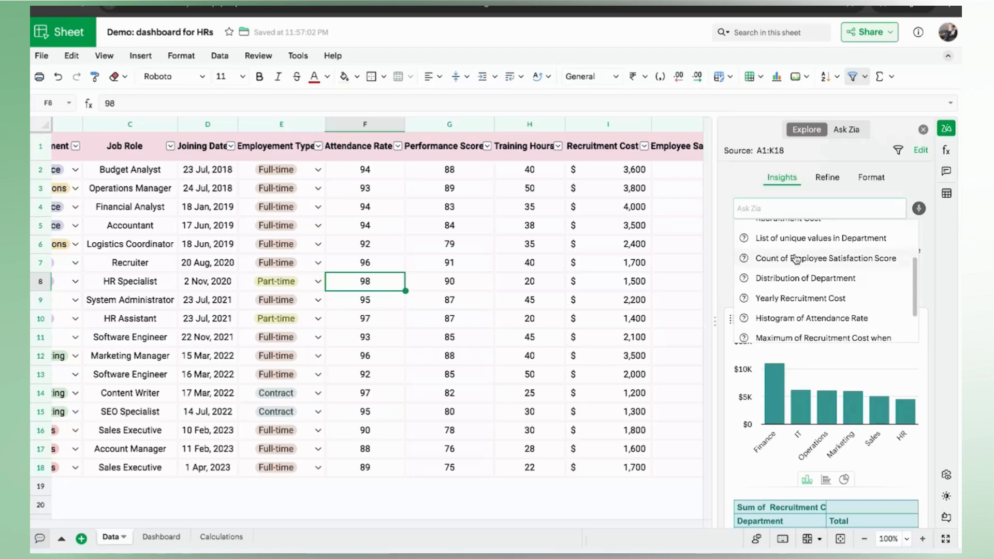
{"action": "scroll", "coordinate": [796, 259], "scroll_direction": "down", "scroll_amount": 1}
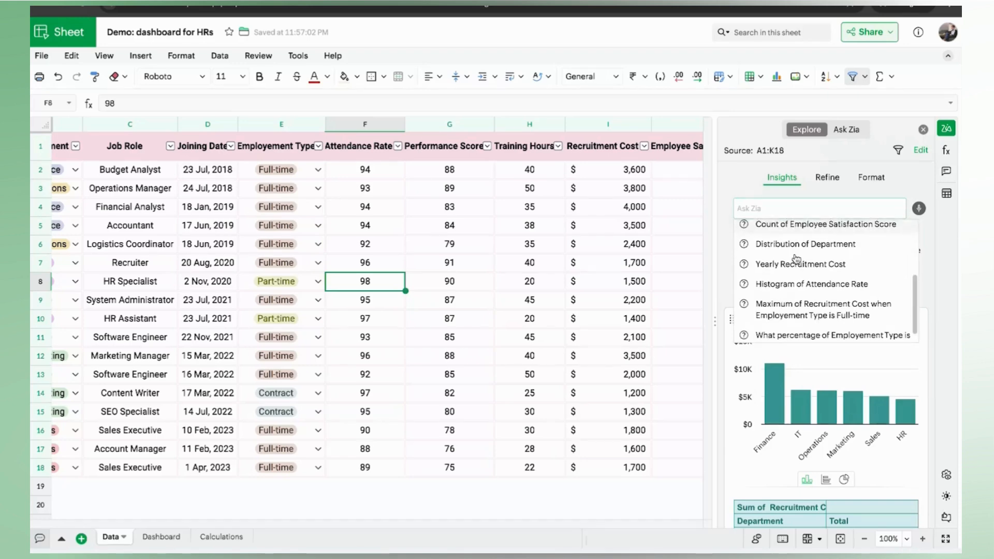
{"action": "scroll", "coordinate": [796, 259], "scroll_direction": "up", "scroll_amount": 4}
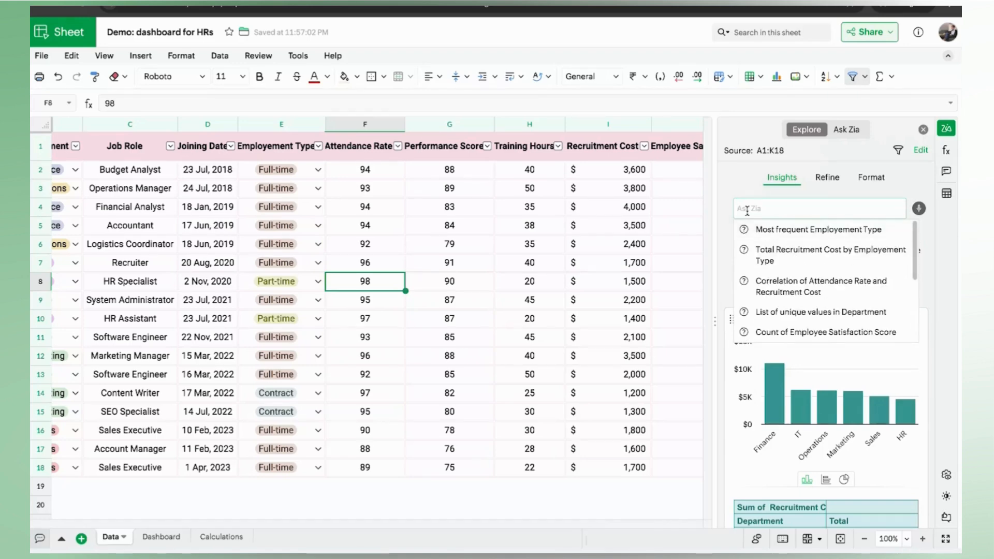
{"action": "left_click", "coordinate": [747, 208]}
{"action": "type", "text": "Histogram"}
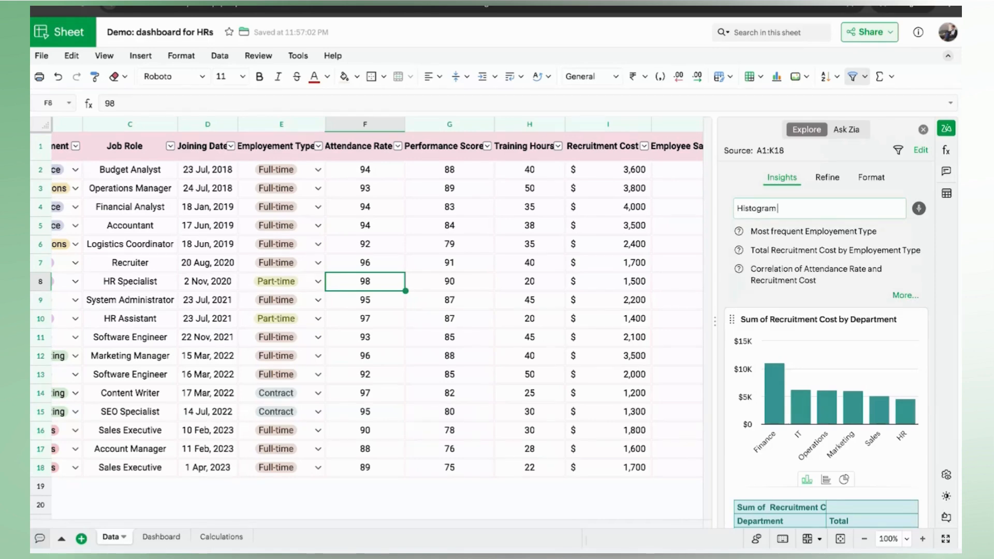
{"action": "type", "text": " of ann"}
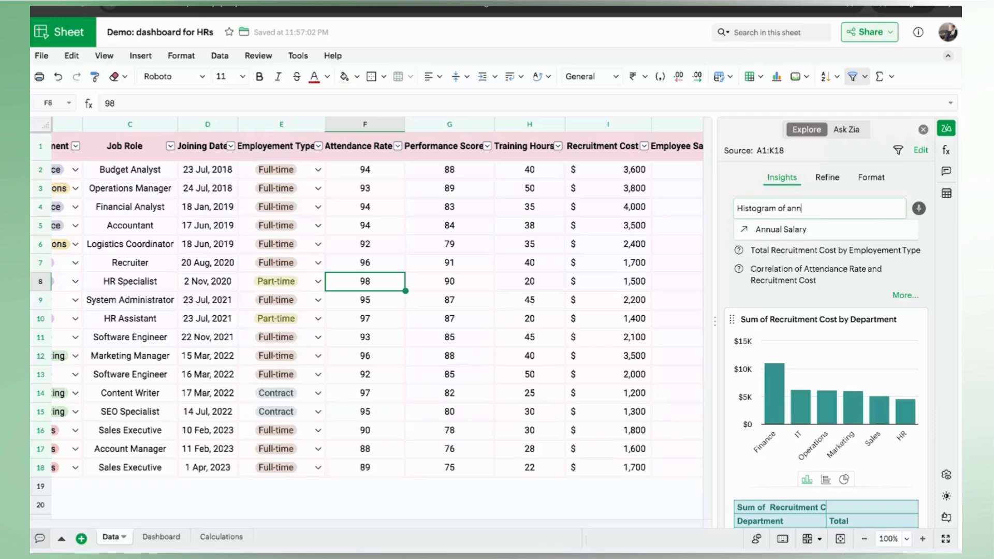
{"action": "left_click", "coordinate": [772, 230]}
{"action": "key", "text": "Return"}
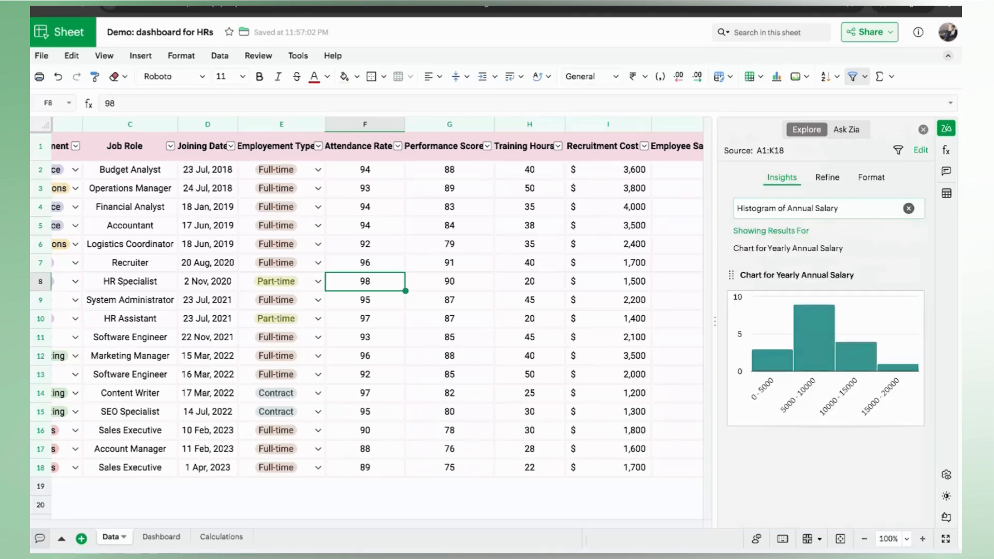
Step: Insert the suggested annual salary histogram, move it to the Dashboard sheet and place it under the Distribution of Annual Salaries heading
{"action": "left_click", "coordinate": [917, 317]}
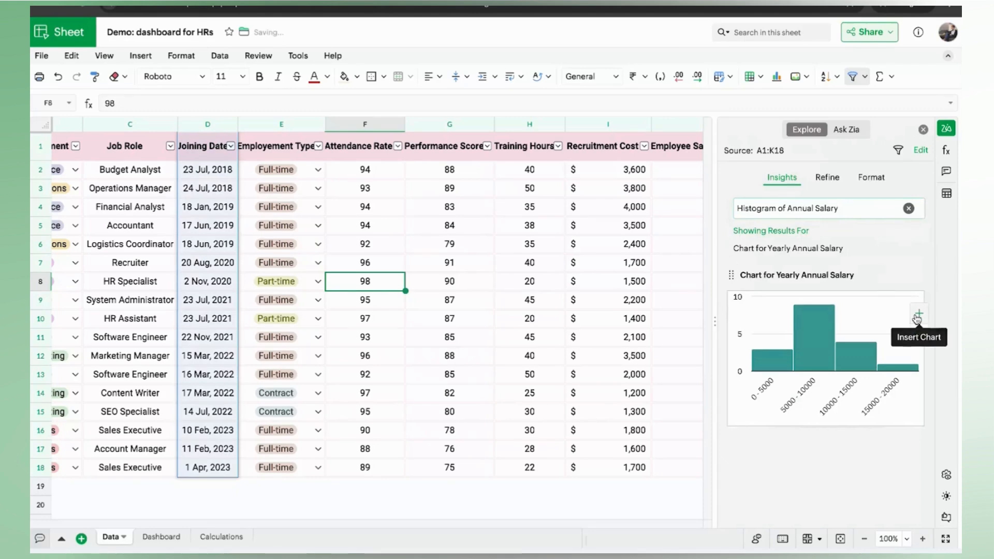
{"action": "left_click", "coordinate": [547, 212]}
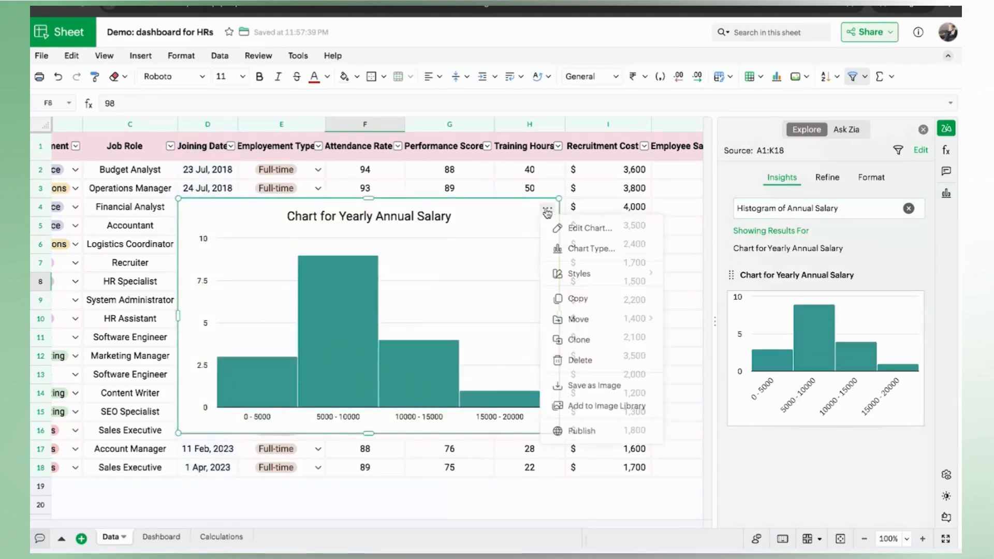
{"action": "mouse_move", "coordinate": [585, 318]}
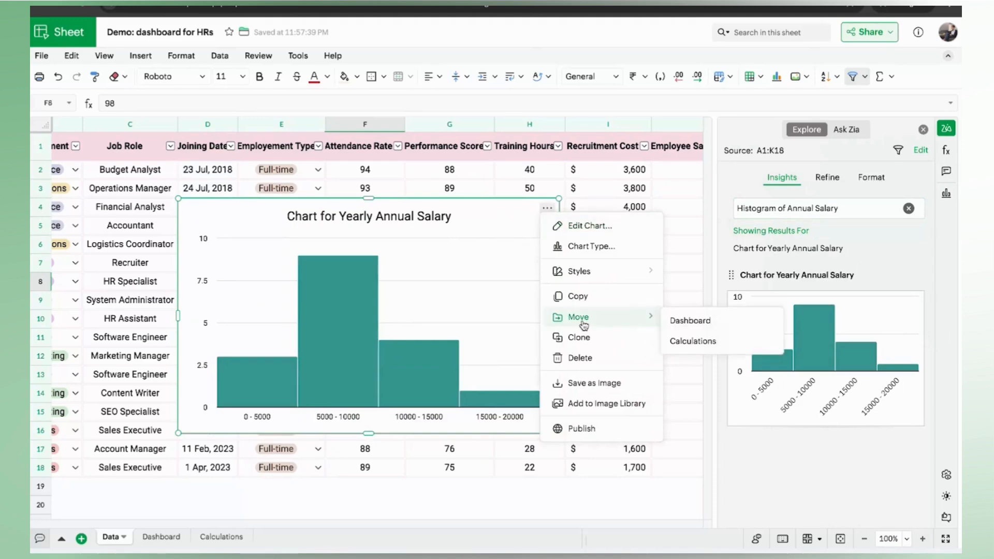
{"action": "left_click", "coordinate": [670, 318]}
{"action": "left_click_drag", "start_coordinate": [251, 215], "coordinate": [725, 324]}
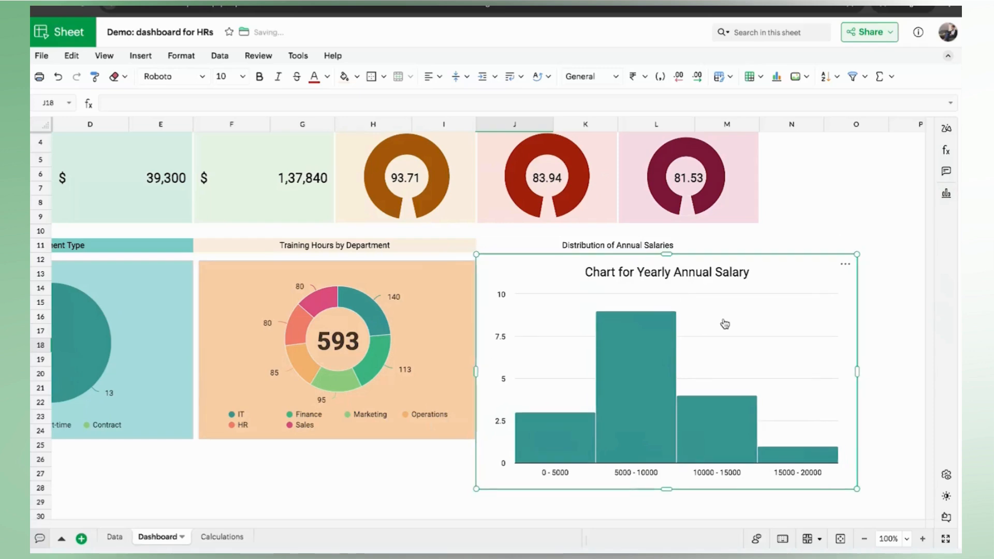
Step: Clear the annual salary histogram's title and turn off its Y-axis major gridlines
{"action": "double_click", "coordinate": [725, 325]}
{"action": "left_click", "coordinate": [860, 152]}
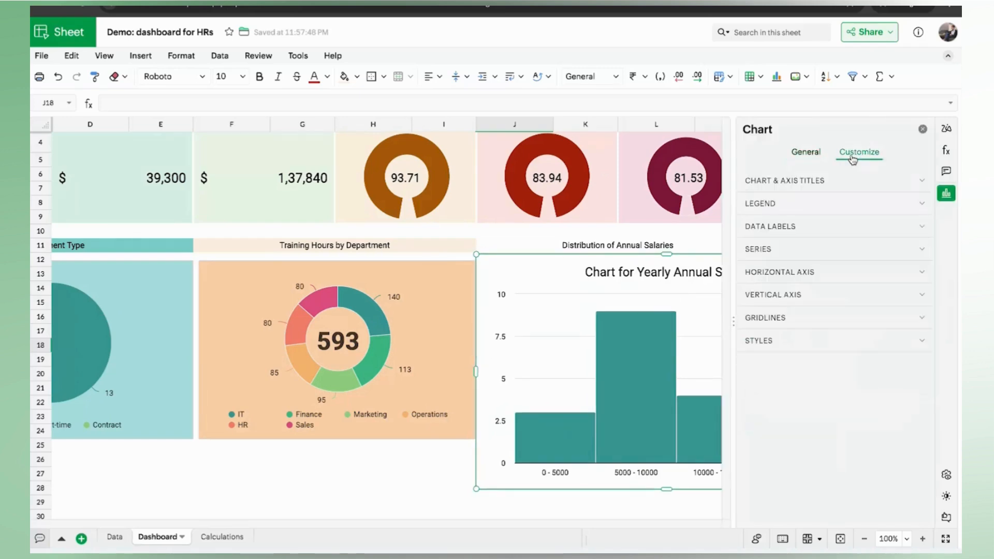
{"action": "left_click", "coordinate": [772, 181]}
{"action": "triple_click", "coordinate": [876, 227]}
{"action": "key", "text": "BackSpace"}
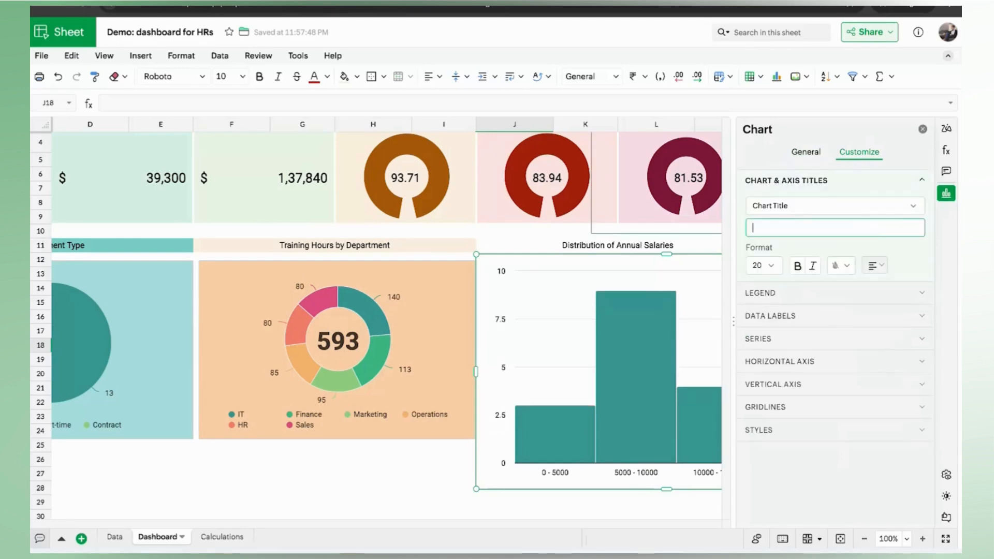
{"action": "left_click", "coordinate": [764, 407]}
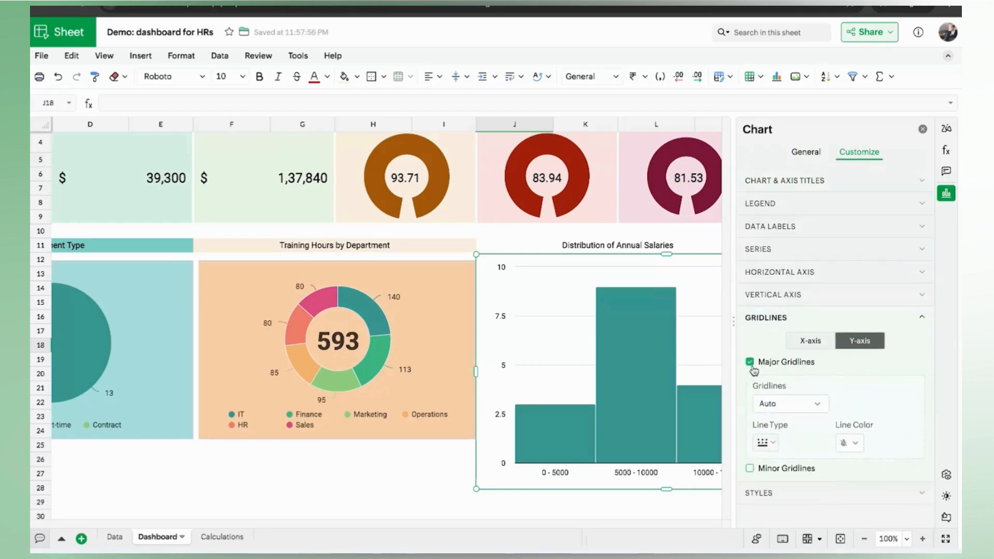
{"action": "left_click", "coordinate": [750, 363]}
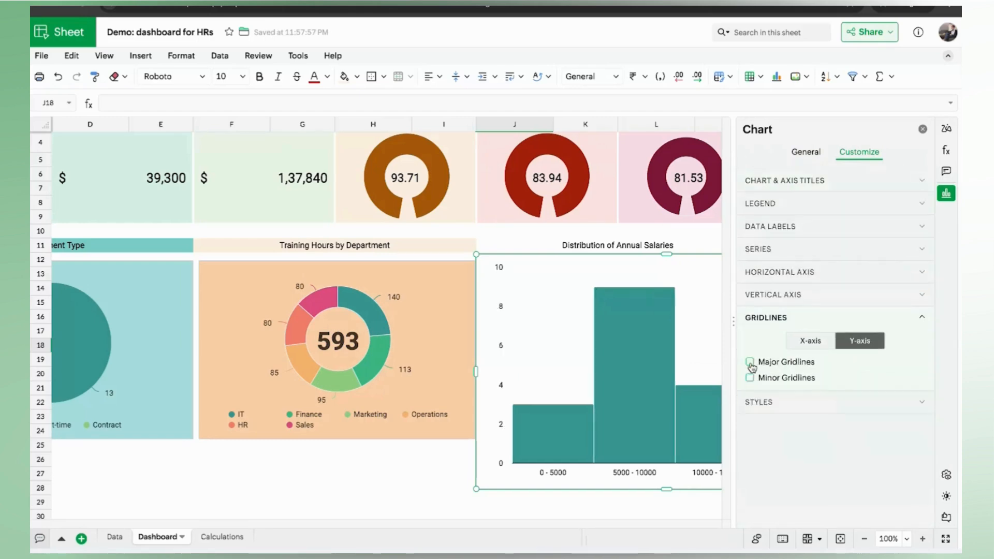
Step: Set the annual salary histogram's background to the light green theme colour and close the chart settings
{"action": "left_click", "coordinate": [770, 405]}
{"action": "left_click", "coordinate": [768, 424]}
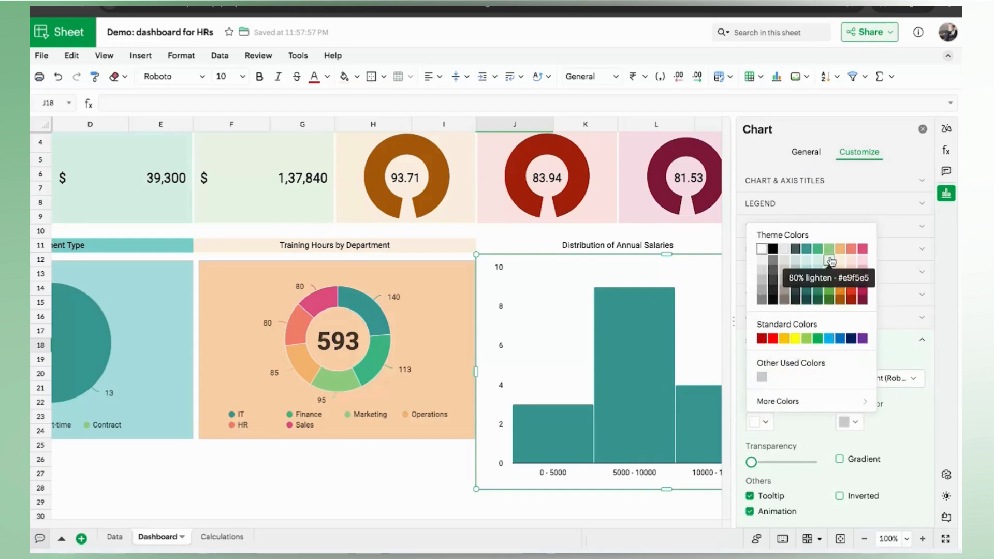
{"action": "left_click", "coordinate": [830, 268]}
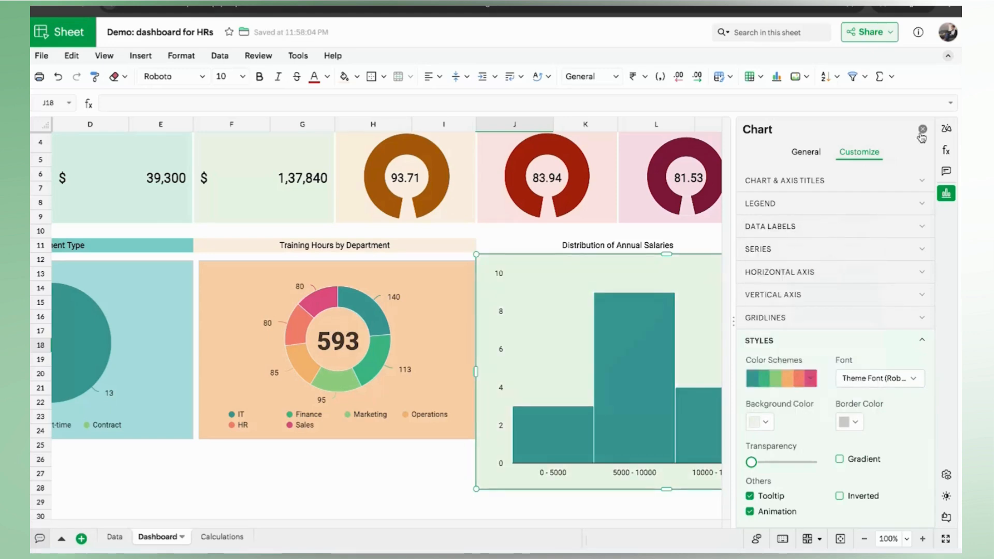
{"action": "left_click", "coordinate": [922, 131]}
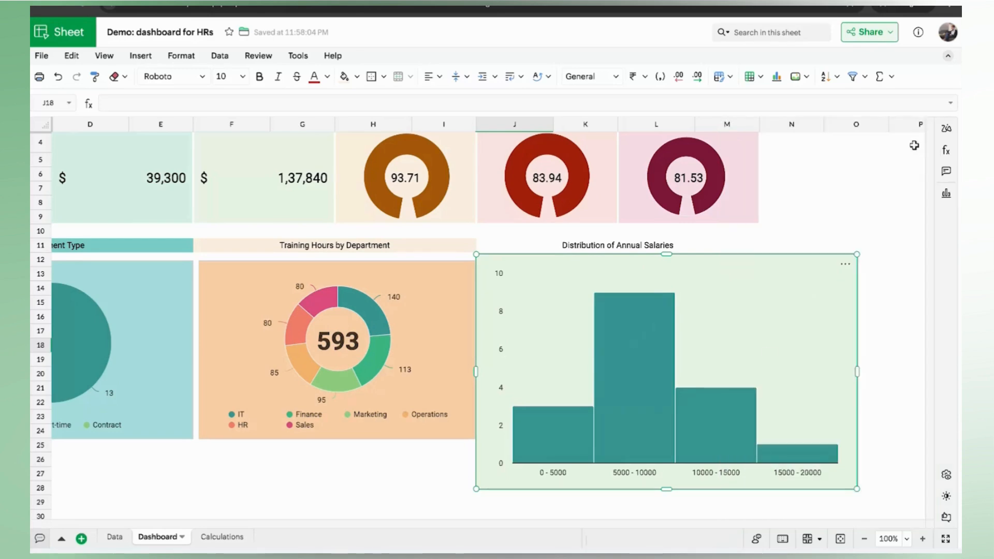
Step: Narrow the annual salary histogram, shift it to start at row 13 beside the training hours chart, and shorten it to end at row 24
{"action": "left_click_drag", "start_coordinate": [857, 372], "coordinate": [792, 368]}
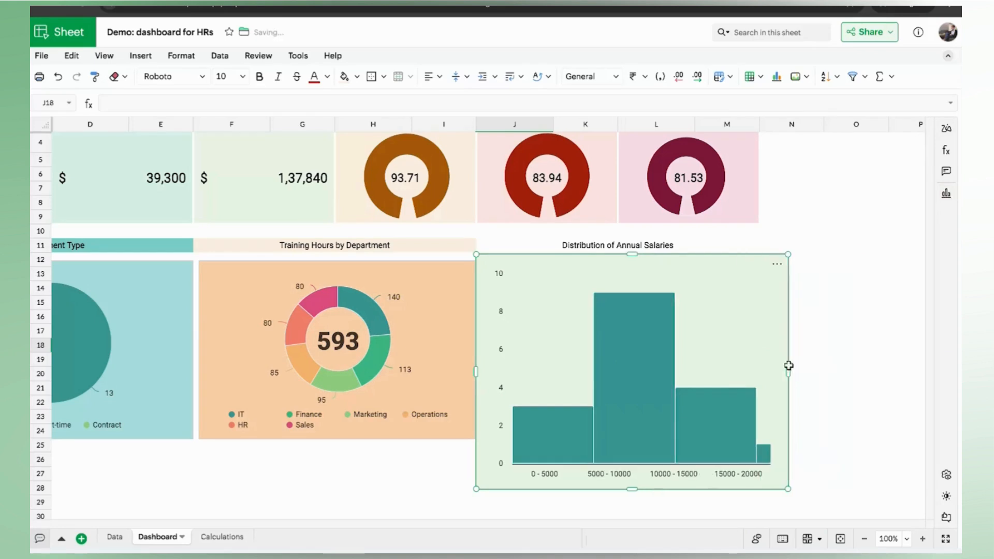
{"action": "left_click_drag", "start_coordinate": [716, 356], "coordinate": [721, 361]}
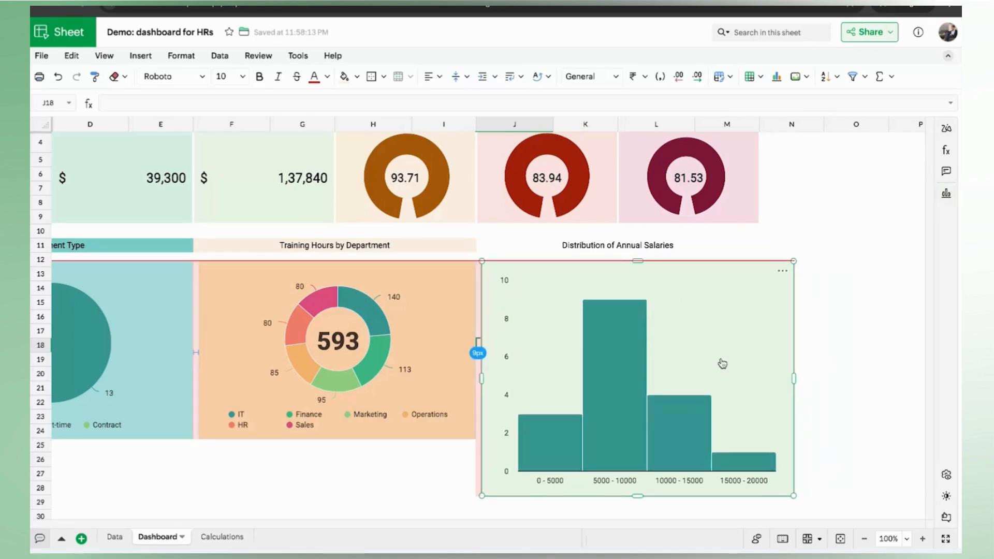
{"action": "left_click_drag", "start_coordinate": [637, 496], "coordinate": [637, 438]}
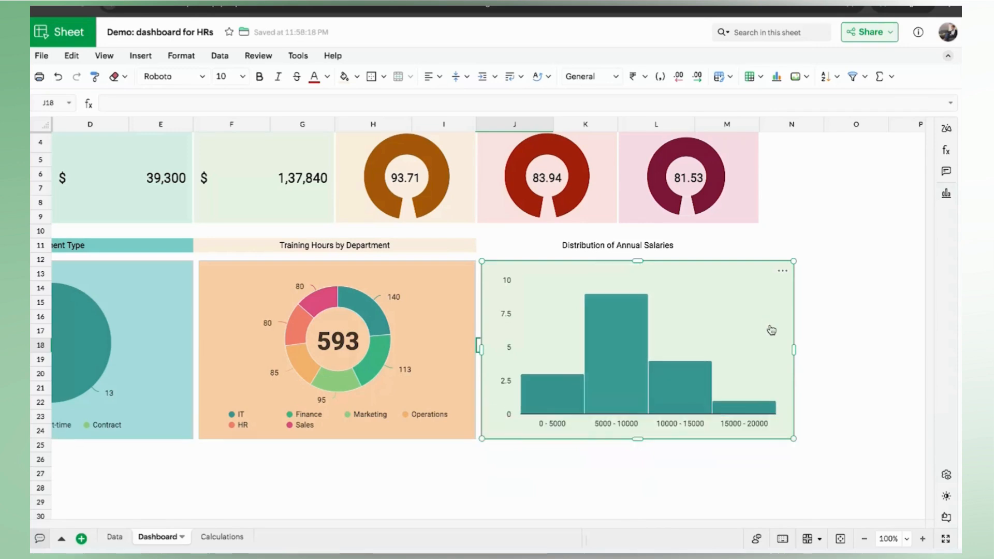
Step: Fill the Distribution of Annual Salaries heading cell with a light green theme colour
{"action": "left_click", "coordinate": [666, 246]}
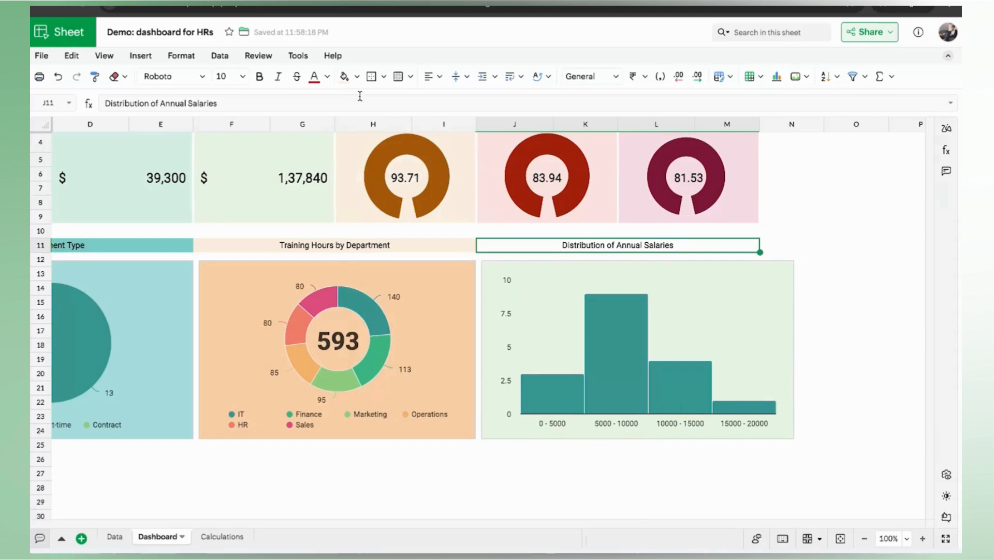
{"action": "left_click", "coordinate": [356, 77]}
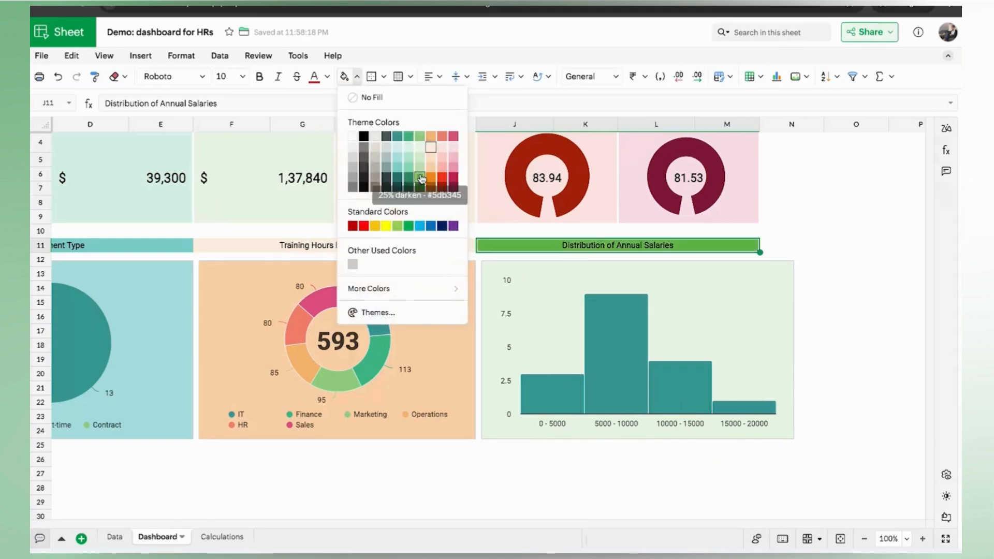
{"action": "left_click", "coordinate": [420, 167]}
Step: Narrow the annual salary histogram to end at column M, in line with its heading, and review the whole dashboard
{"action": "left_click", "coordinate": [743, 340]}
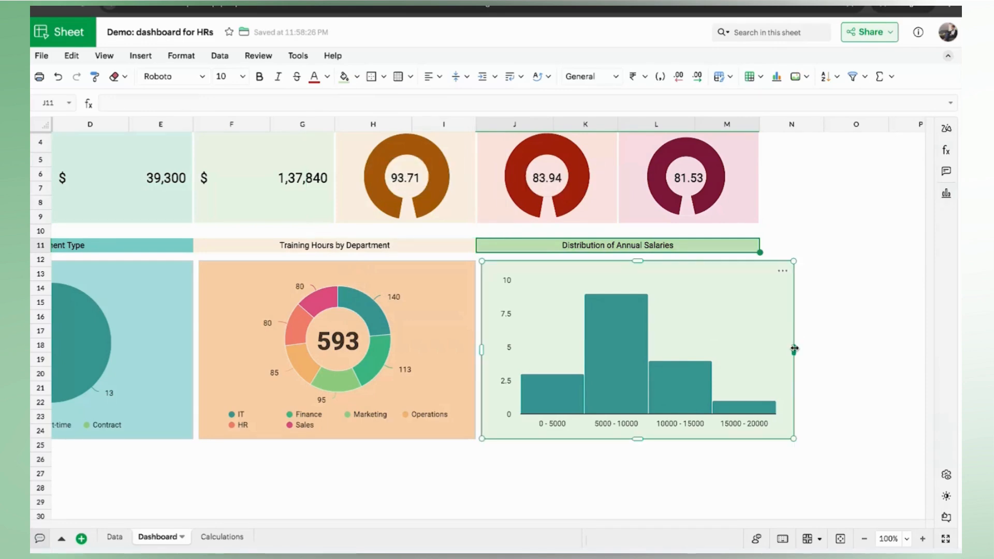
{"action": "left_click_drag", "start_coordinate": [794, 348], "coordinate": [759, 348]}
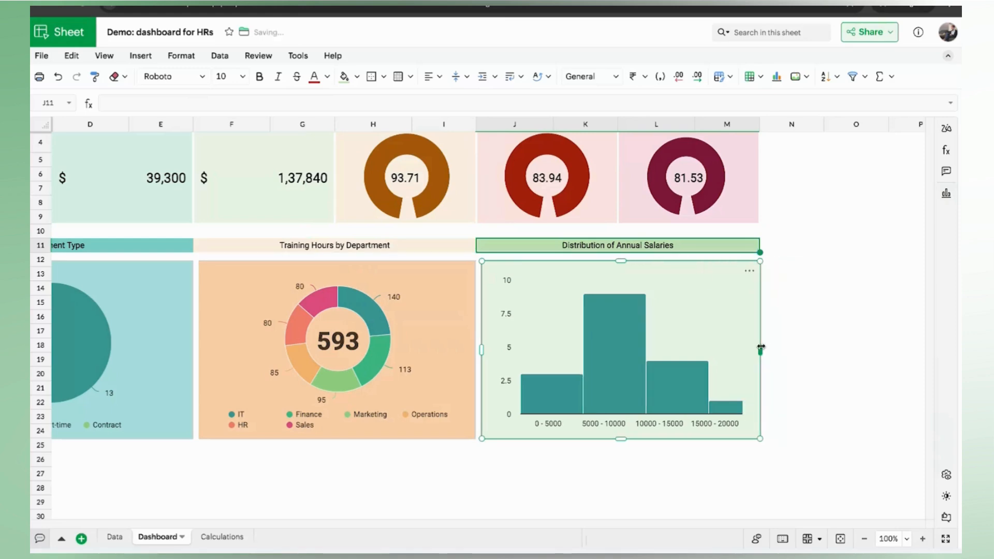
{"action": "left_click", "coordinate": [804, 358]}
{"action": "scroll", "coordinate": [804, 359], "scroll_direction": "left", "scroll_amount": 3}
{"action": "scroll", "coordinate": [804, 361], "scroll_direction": "up", "scroll_amount": 2}
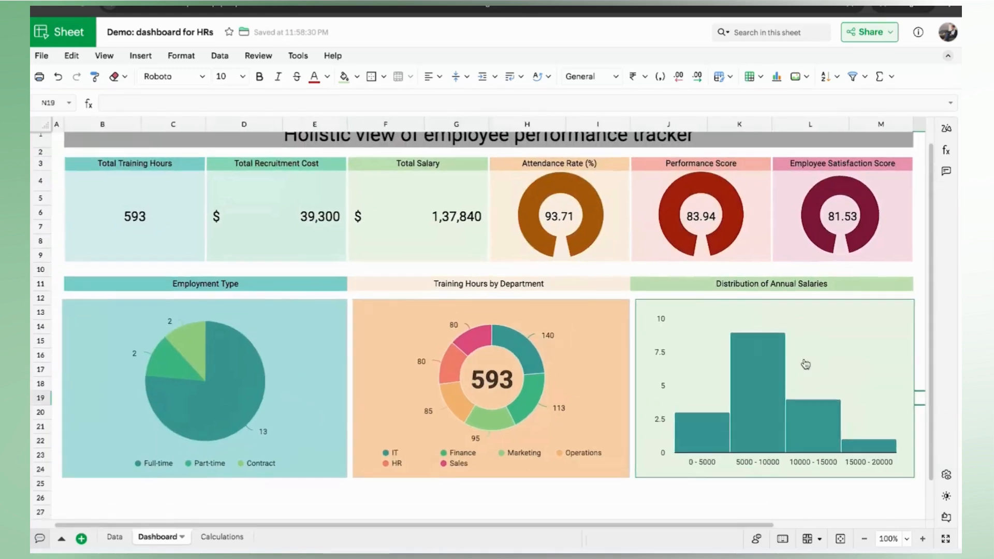
{"action": "scroll", "coordinate": [806, 364], "scroll_direction": "up", "scroll_amount": 1}
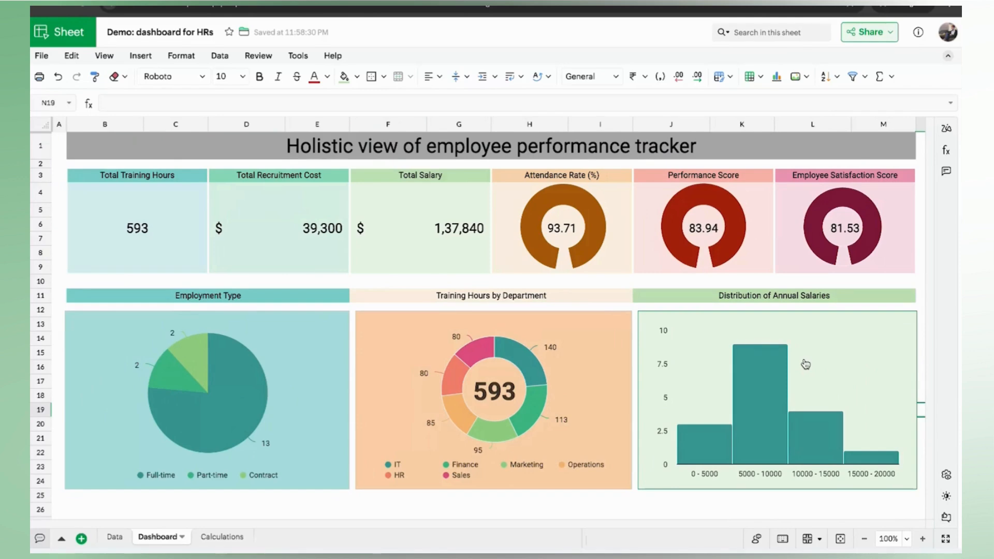
{"action": "scroll", "coordinate": [806, 364], "scroll_direction": "down", "scroll_amount": 3}
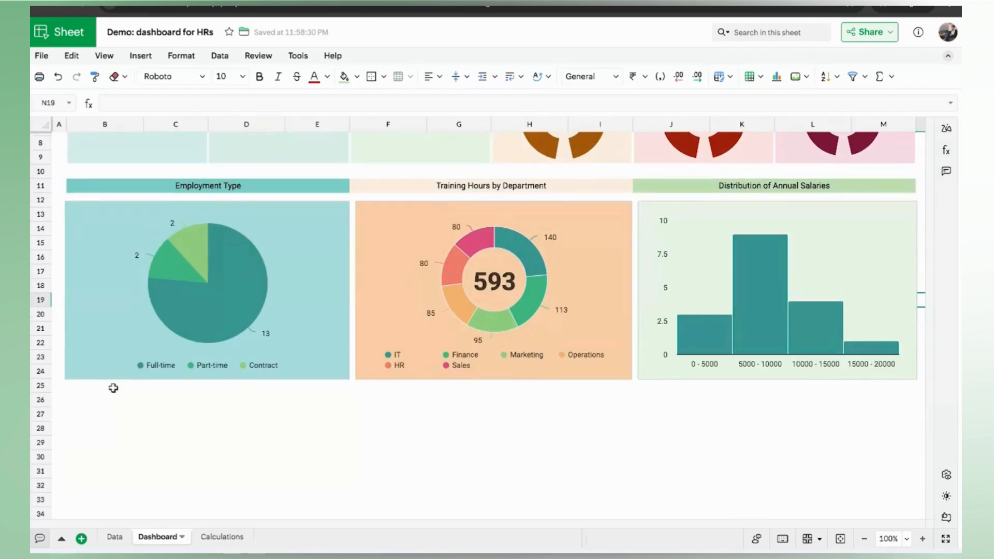
{"action": "left_click", "coordinate": [86, 403]}
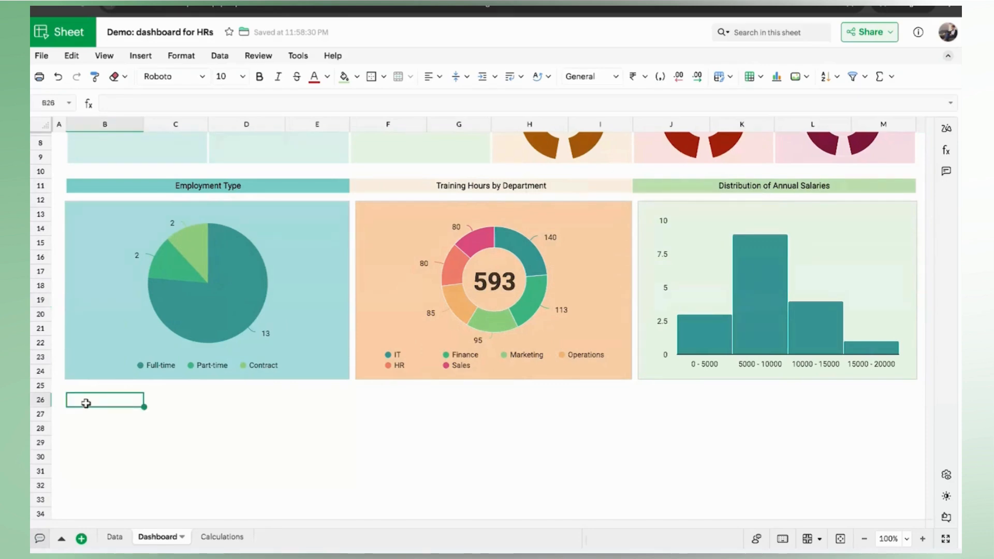
{"action": "left_click", "coordinate": [237, 403], "text": "shift"}
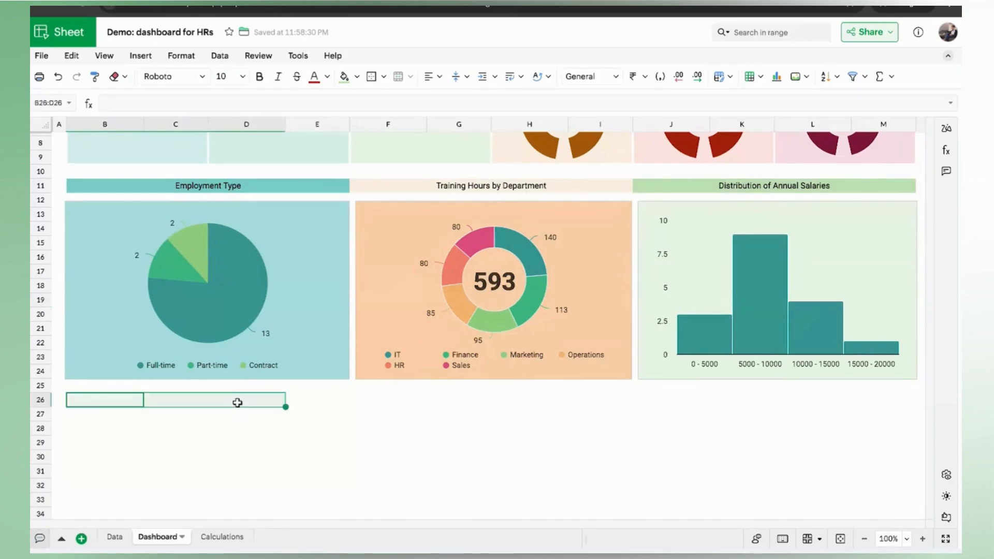
{"action": "left_click", "coordinate": [398, 77]}
{"action": "left_click", "coordinate": [134, 400]}
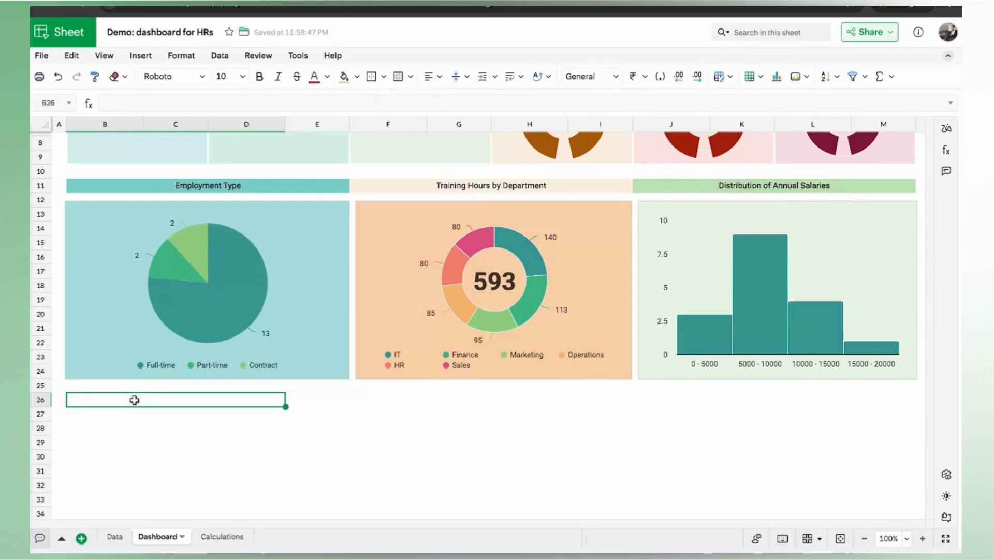
{"action": "double_click", "coordinate": [134, 400]}
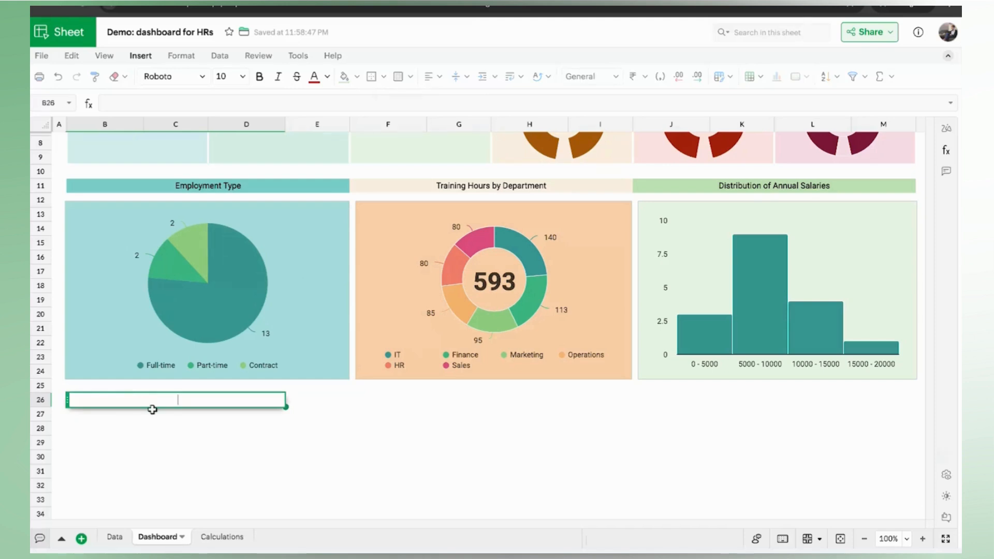
{"action": "left_click", "coordinate": [205, 432]}
{"action": "left_click", "coordinate": [111, 402]}
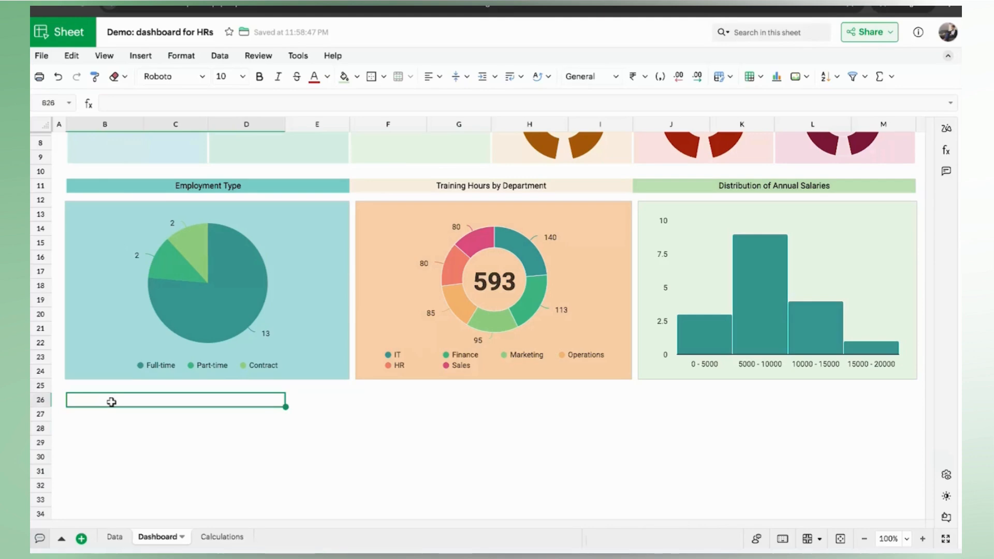
{"action": "key", "text": "ctrl+z"}
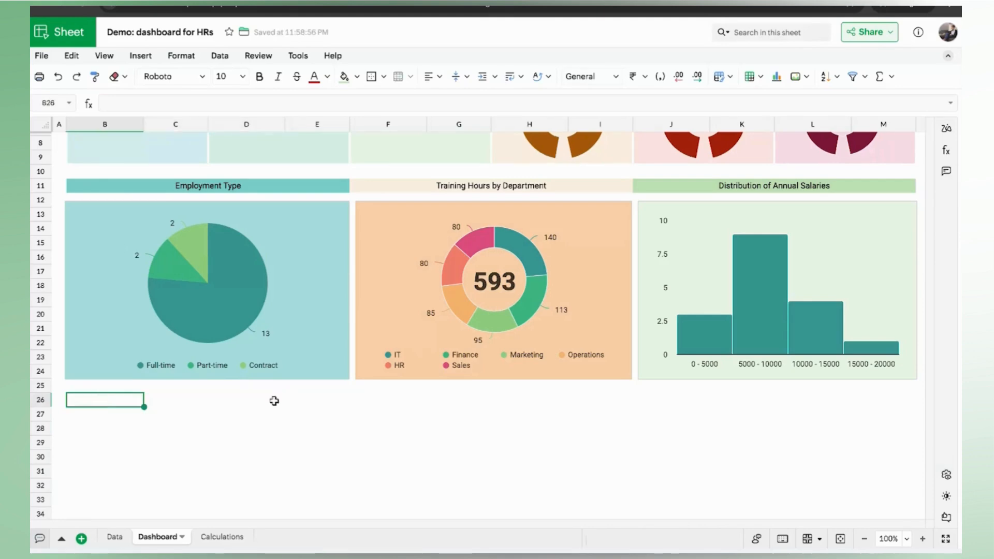
Step: Merge and center cells B26:G26 and enter the heading "Recruitment Cost and Attendance by Department"
{"action": "left_click", "coordinate": [438, 401], "text": "shift"}
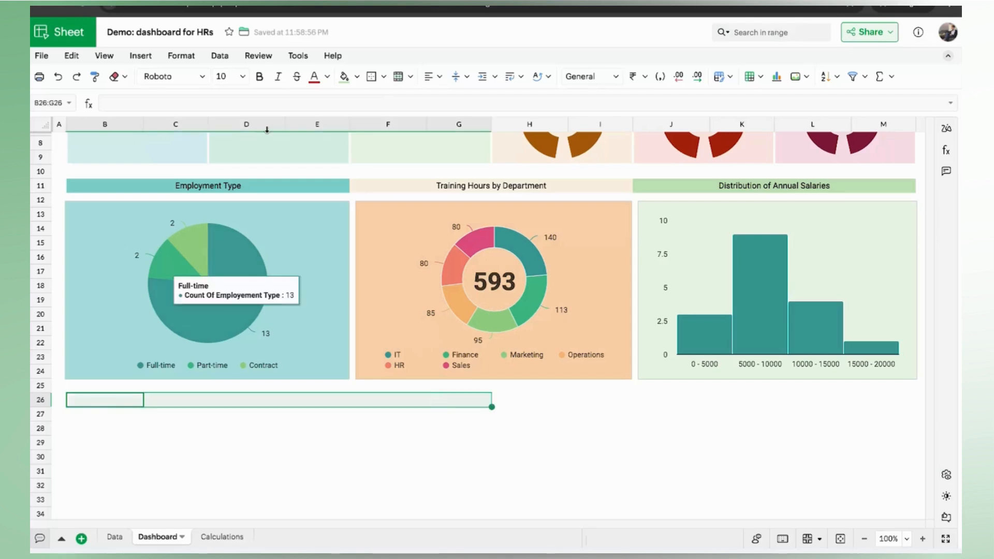
{"action": "left_click", "coordinate": [397, 76]}
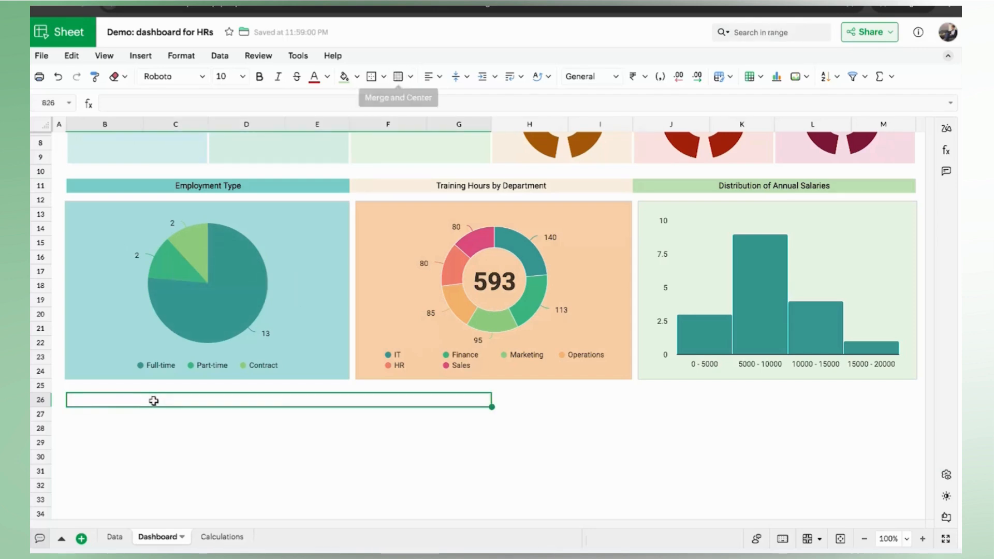
{"action": "double_click", "coordinate": [154, 402]}
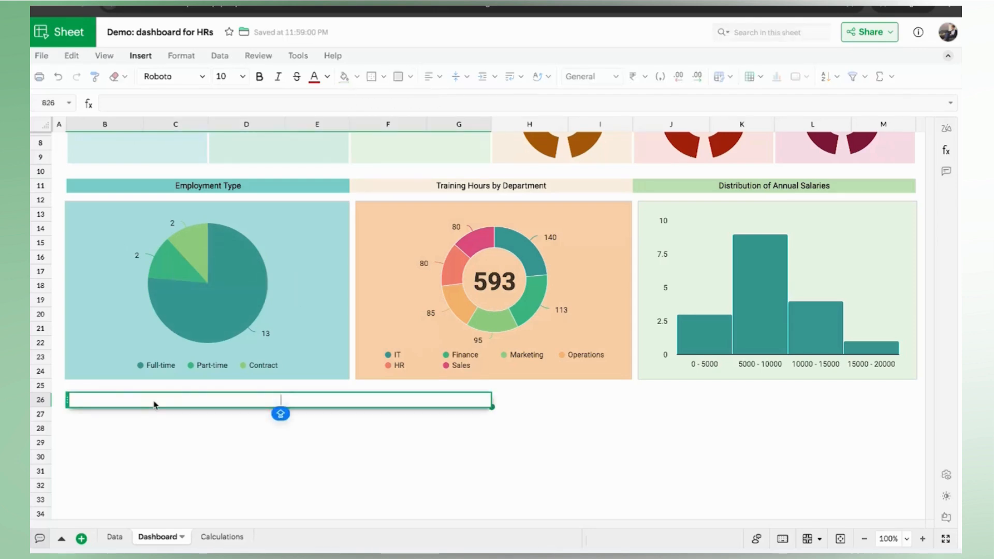
{"action": "type", "text": "Recruitment Cost and Attenda"}
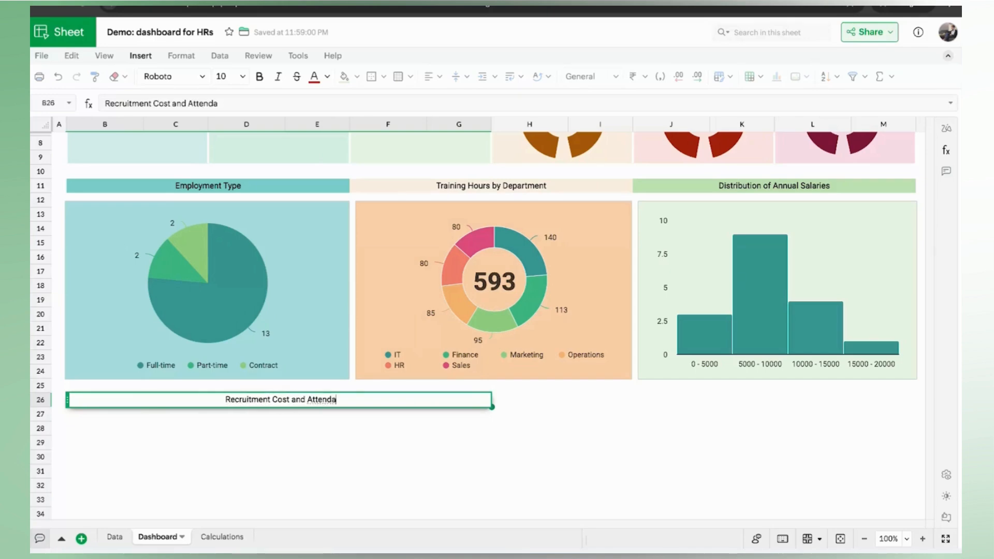
{"action": "type", "text": "nce by D"}
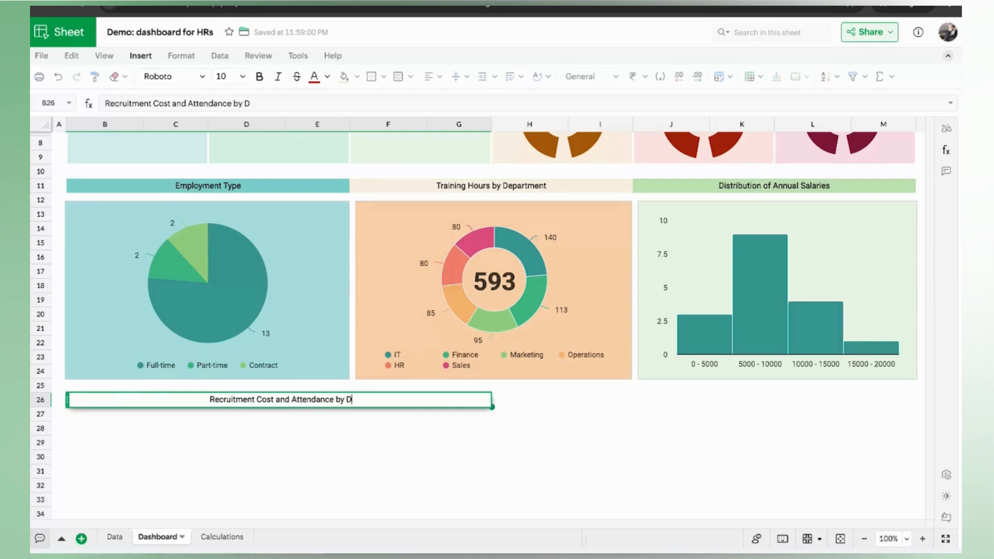
{"action": "type", "text": "epartment"}
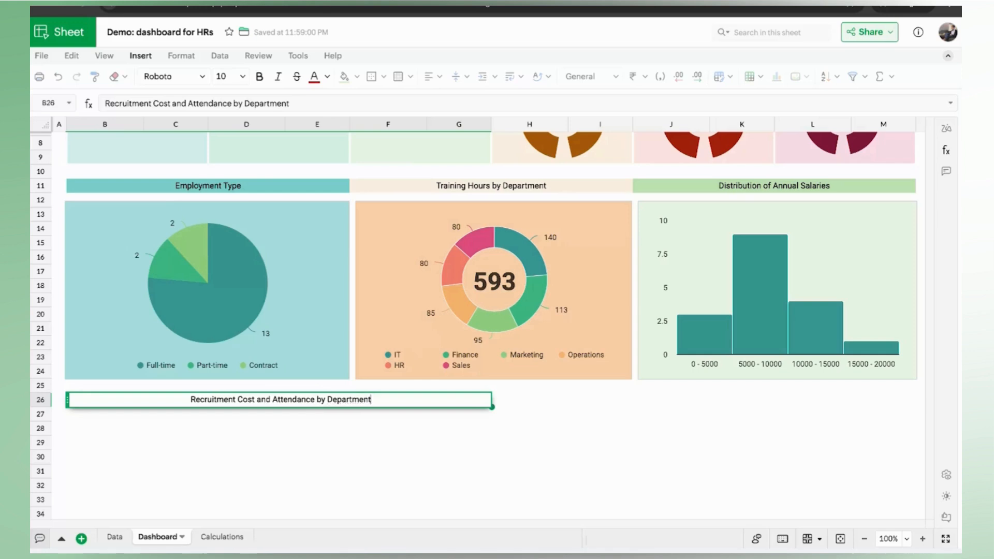
{"action": "key", "text": "Return"}
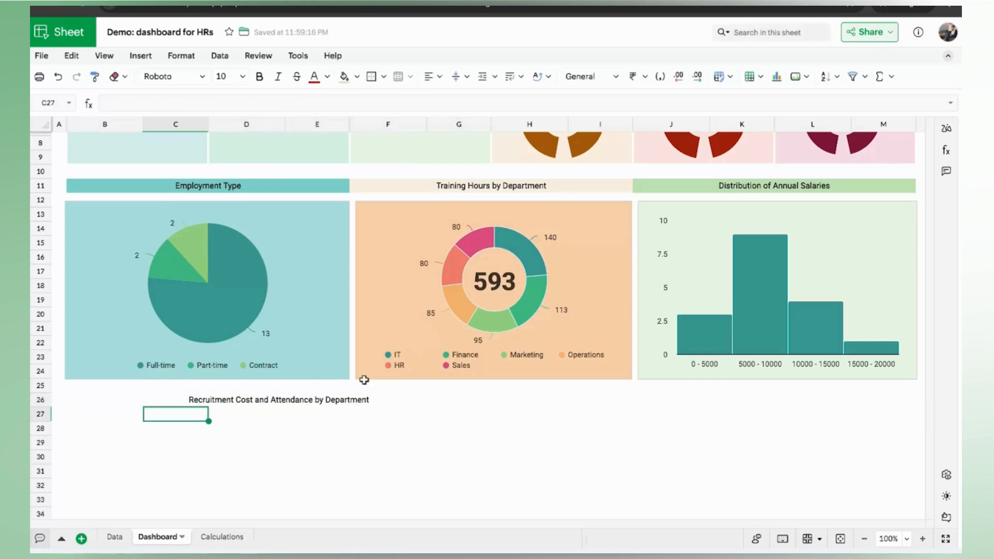
Step: Copy the merged heading's format to H26:M26 with Format Painter and enter "Employee Onboarding Count by Month" there
{"action": "left_click", "coordinate": [344, 402]}
{"action": "left_click", "coordinate": [94, 76]}
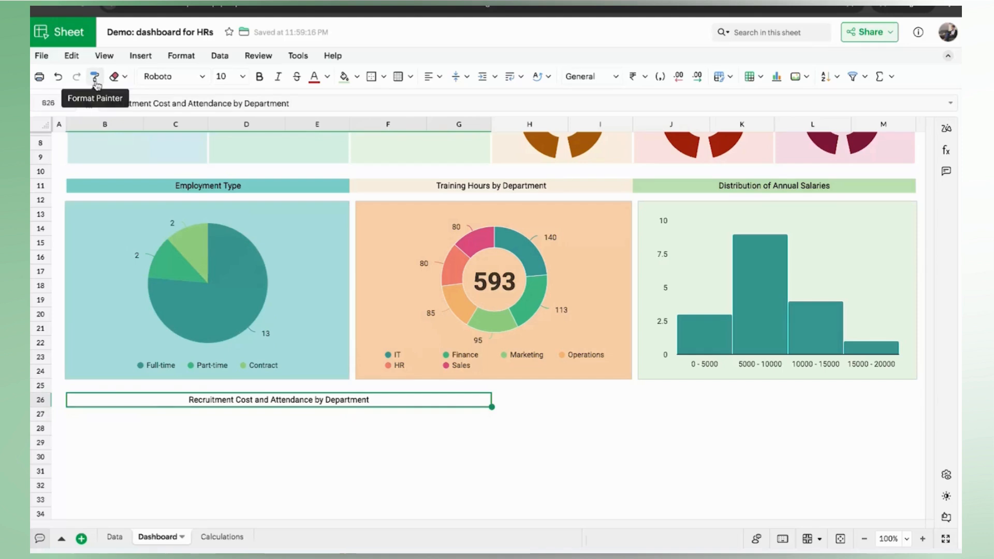
{"action": "left_click", "coordinate": [537, 401]}
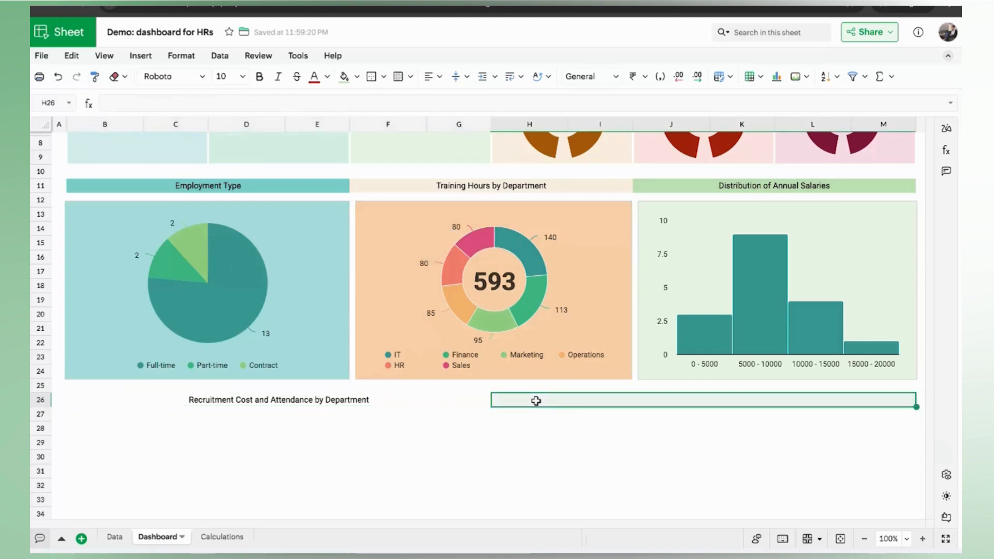
{"action": "double_click", "coordinate": [536, 401]}
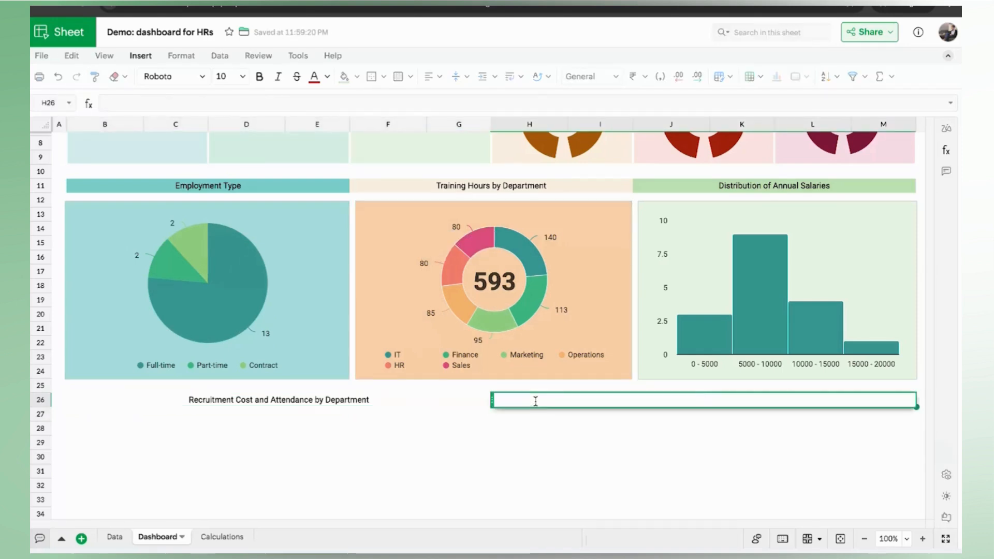
{"action": "type", "text": "Employee"}
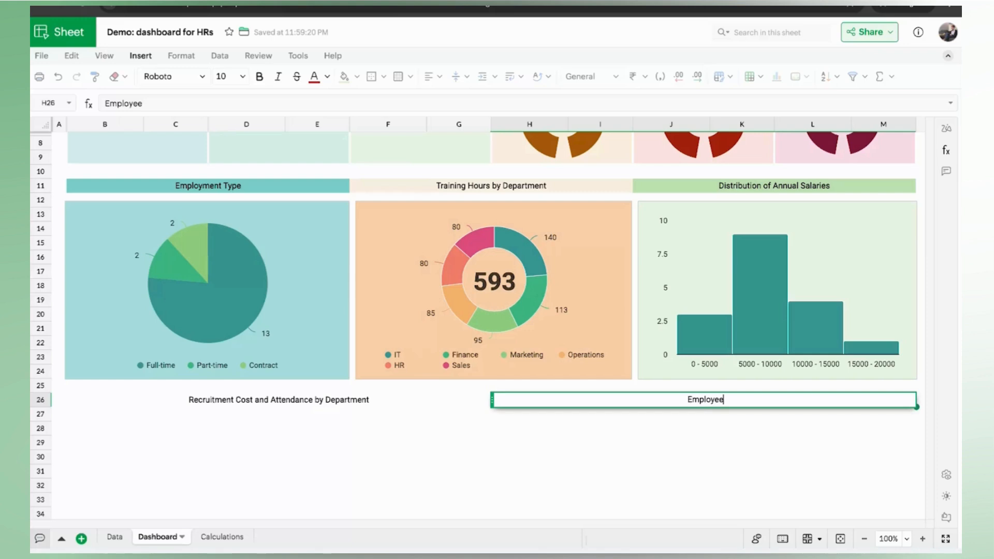
{"action": "type", "text": " Onboardi"}
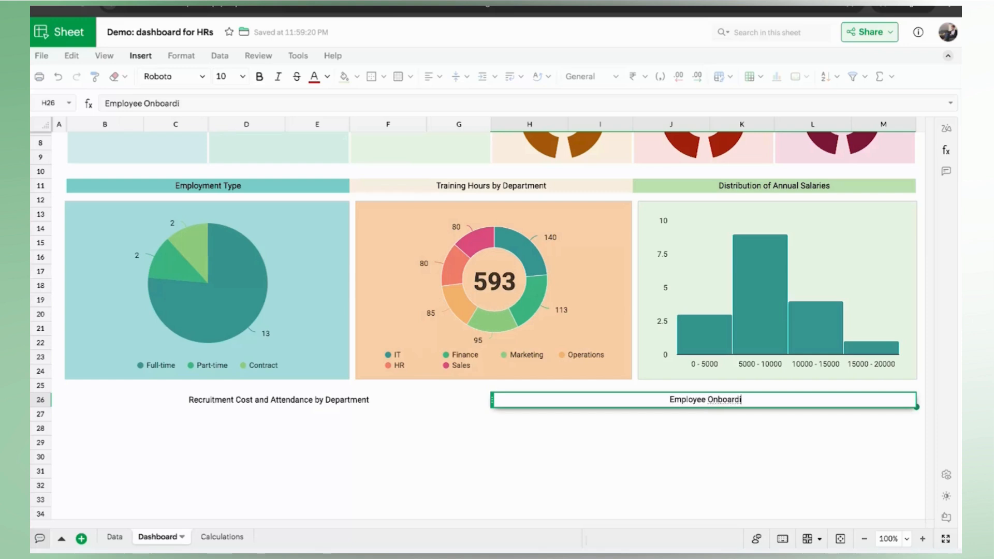
{"action": "type", "text": "ng Count b"}
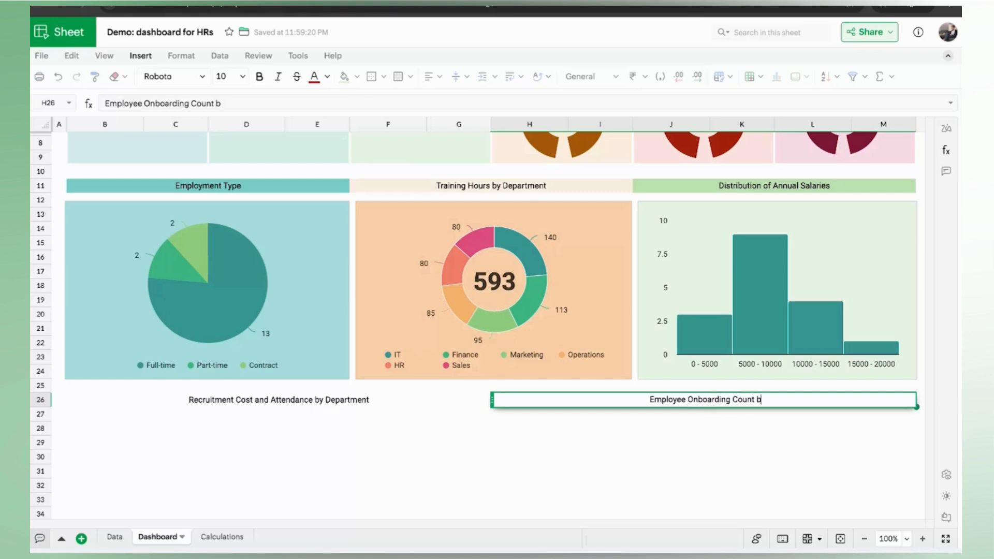
{"action": "type", "text": "y Month"}
{"action": "key", "text": "Return"}
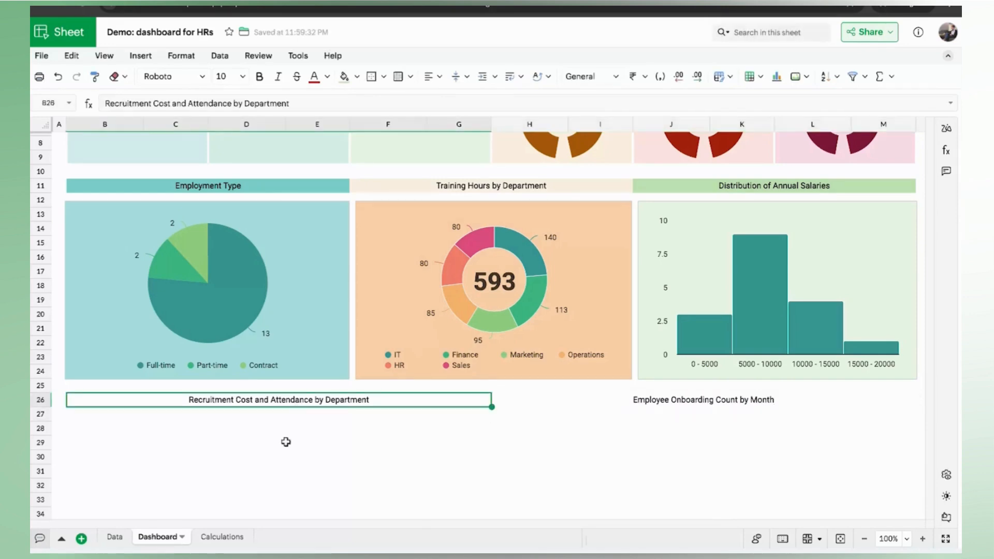
Step: Edit the heading in B26 to read "Recruitment Cost and Attendance Rate by Department"
{"action": "scroll", "coordinate": [286, 441], "scroll_direction": "down", "scroll_amount": 2}
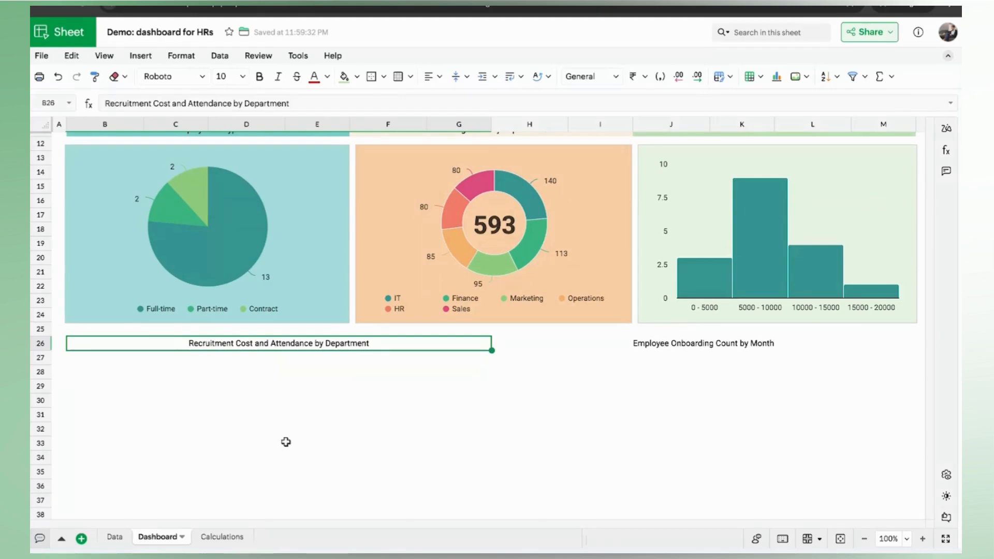
{"action": "double_click", "coordinate": [315, 347]}
{"action": "left_click", "coordinate": [314, 346]}
{"action": "type", "text": "Rate"}
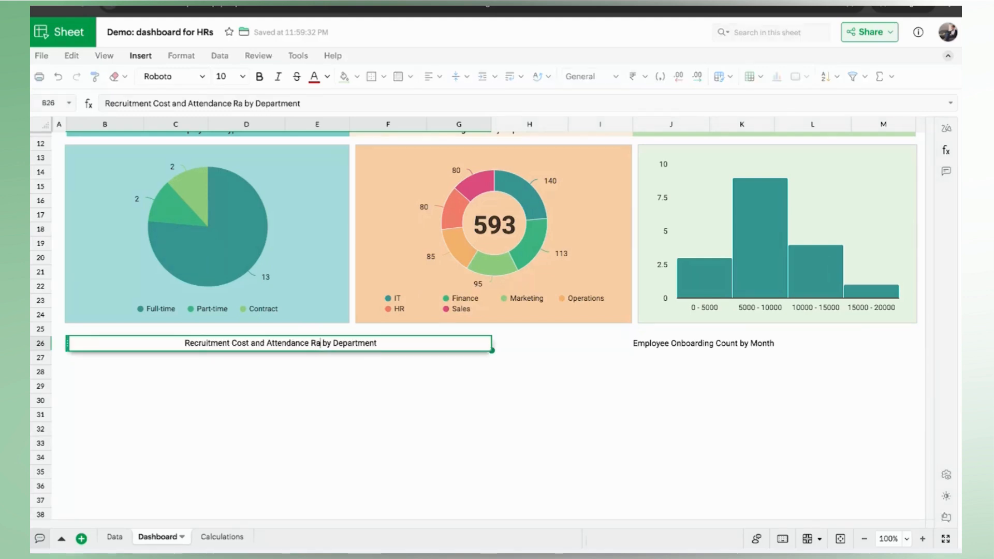
{"action": "key", "text": "Return"}
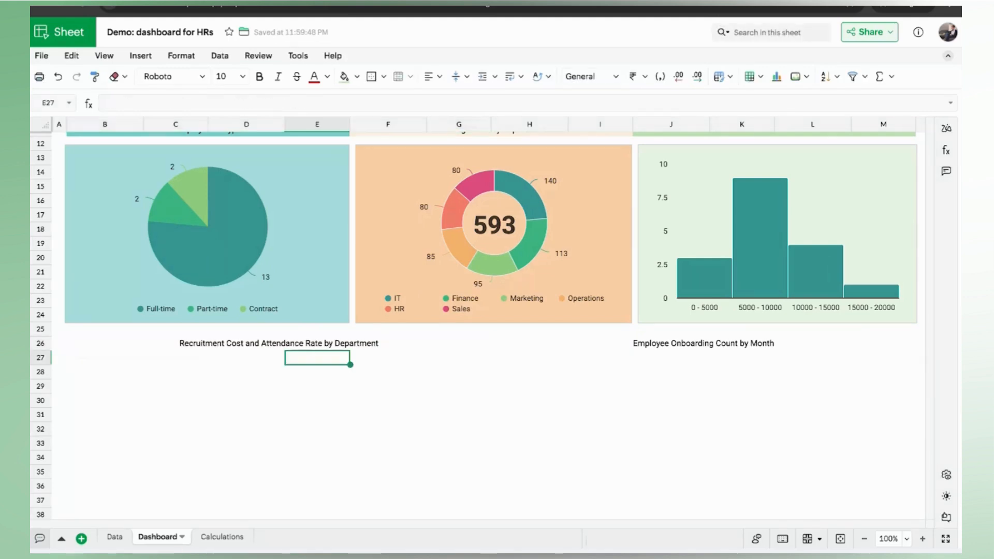
Step: Start a new pivot table from the Calculations sheet and set its source to the whole employee table, Table1, on the Data sheet
{"action": "left_click", "coordinate": [217, 539]}
{"action": "left_click", "coordinate": [67, 226]}
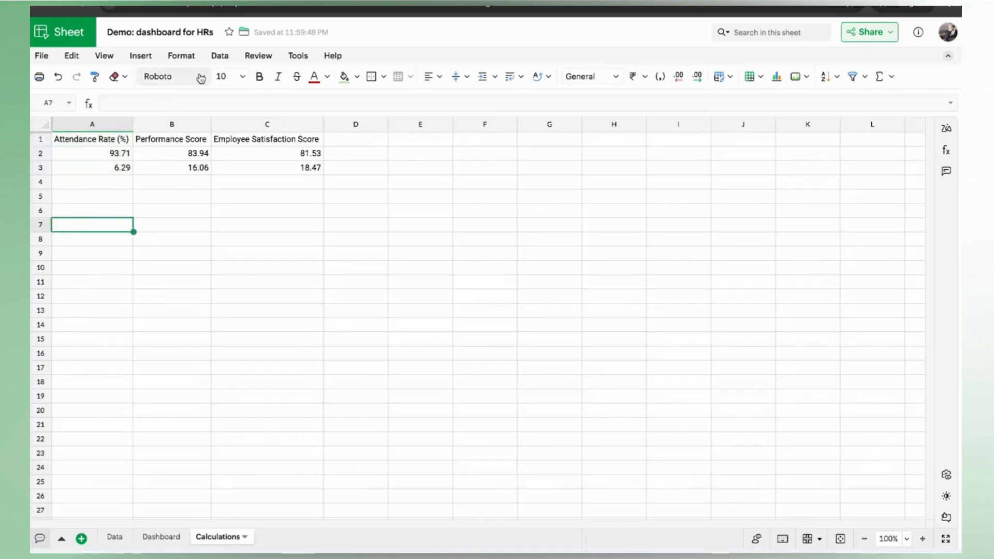
{"action": "left_click", "coordinate": [217, 57]}
{"action": "mouse_move", "coordinate": [312, 146]}
{"action": "left_click", "coordinate": [373, 151]}
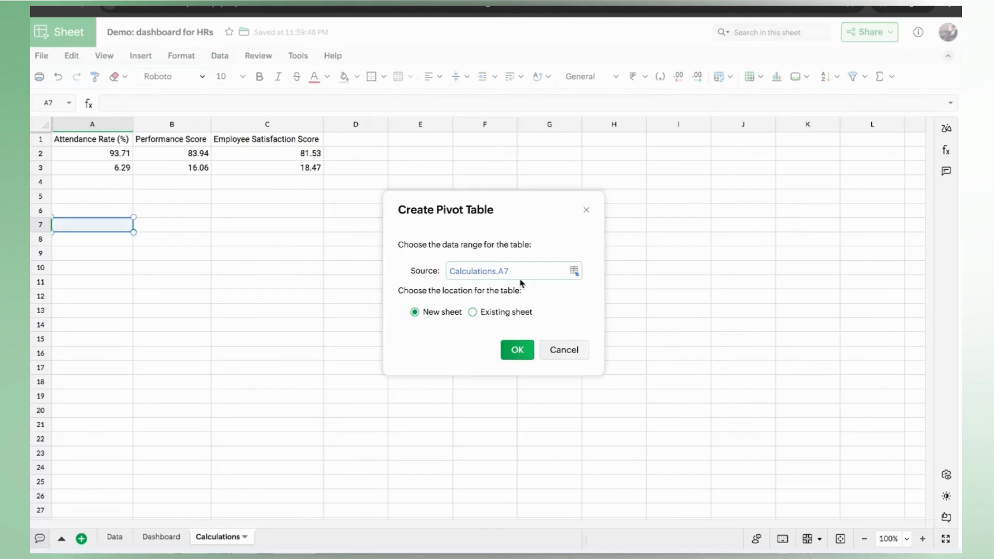
{"action": "key", "text": "BackSpace"}
{"action": "key", "text": "BackSpace"}
{"action": "key", "text": "BackSpace"}
{"action": "key", "text": "BackSpace"}
{"action": "key", "text": "BackSpace"}
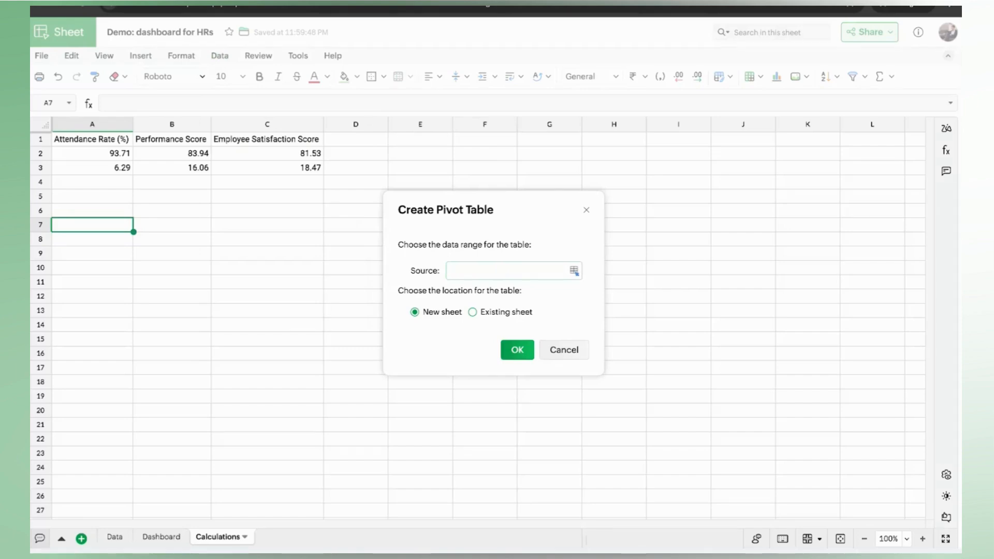
{"action": "left_click", "coordinate": [115, 537]}
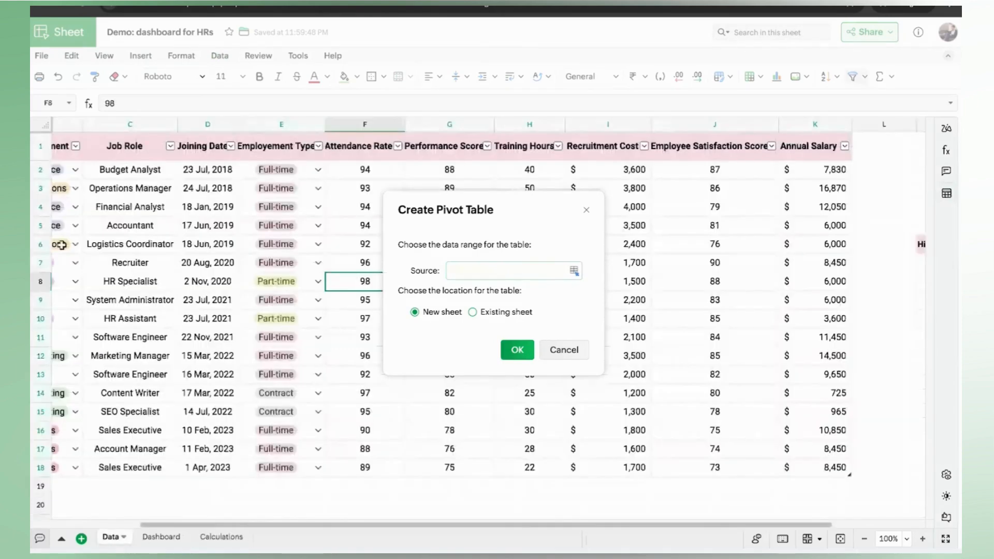
{"action": "scroll", "coordinate": [112, 207], "scroll_direction": "left", "scroll_amount": 3}
{"action": "left_click", "coordinate": [69, 146]}
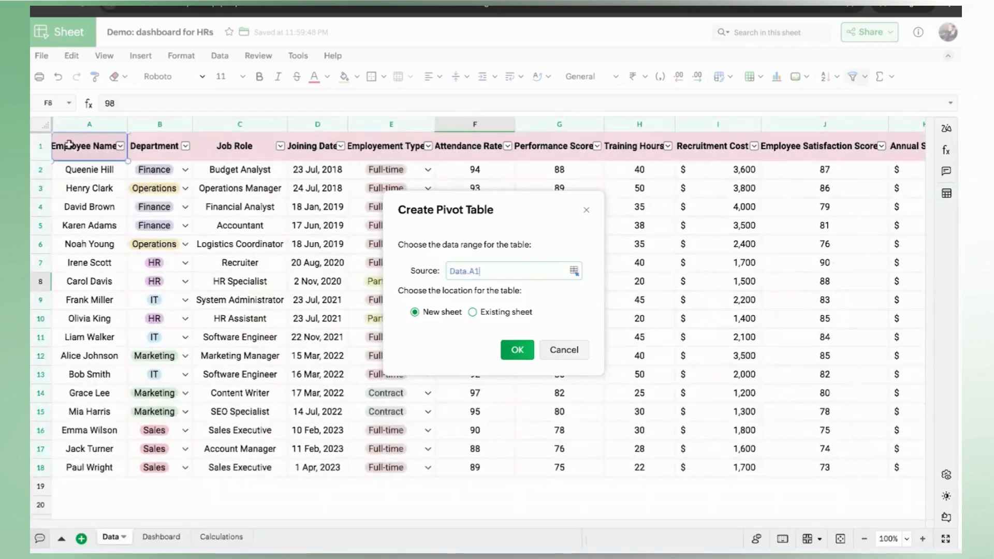
{"action": "scroll", "coordinate": [838, 370], "scroll_direction": "right", "scroll_amount": 3}
{"action": "left_click", "coordinate": [826, 467], "text": "shift"}
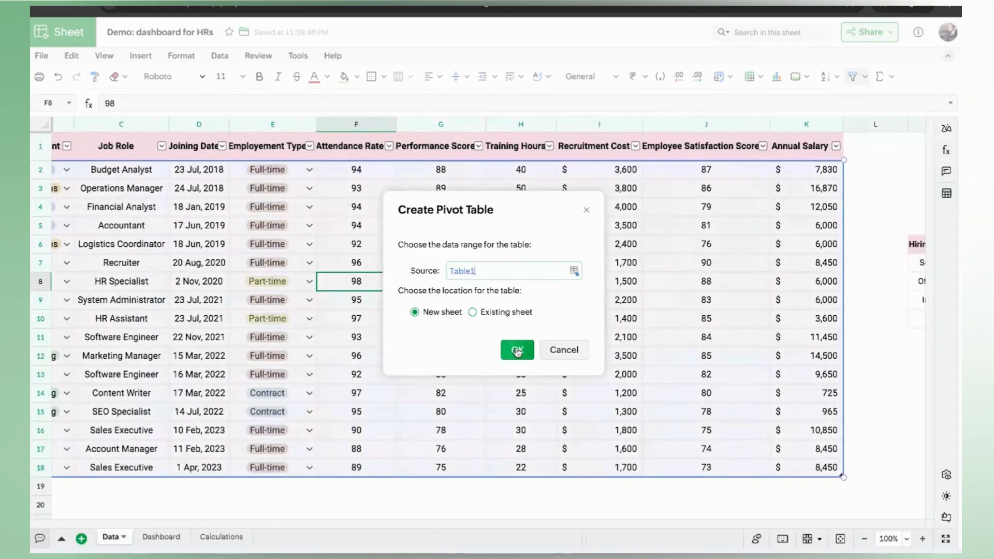
Step: Place the pivot table in the existing Calculations sheet starting at cell A7 and create it
{"action": "left_click", "coordinate": [472, 312]}
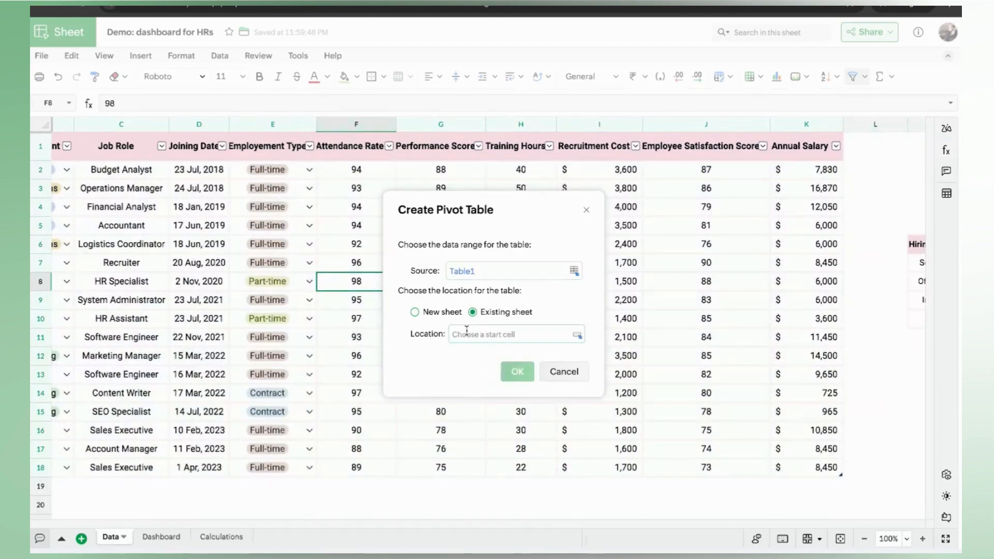
{"action": "left_click", "coordinate": [223, 536]}
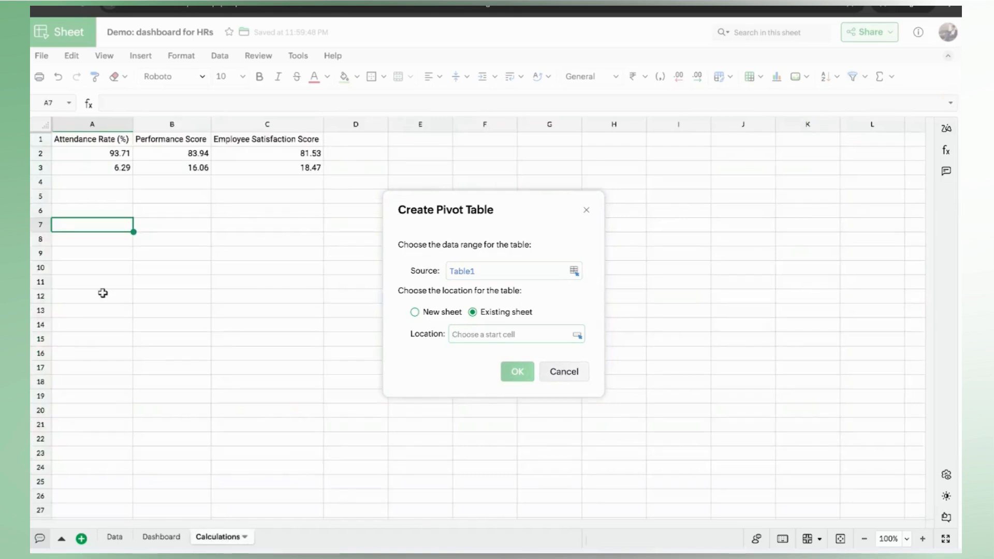
{"action": "left_click", "coordinate": [83, 227]}
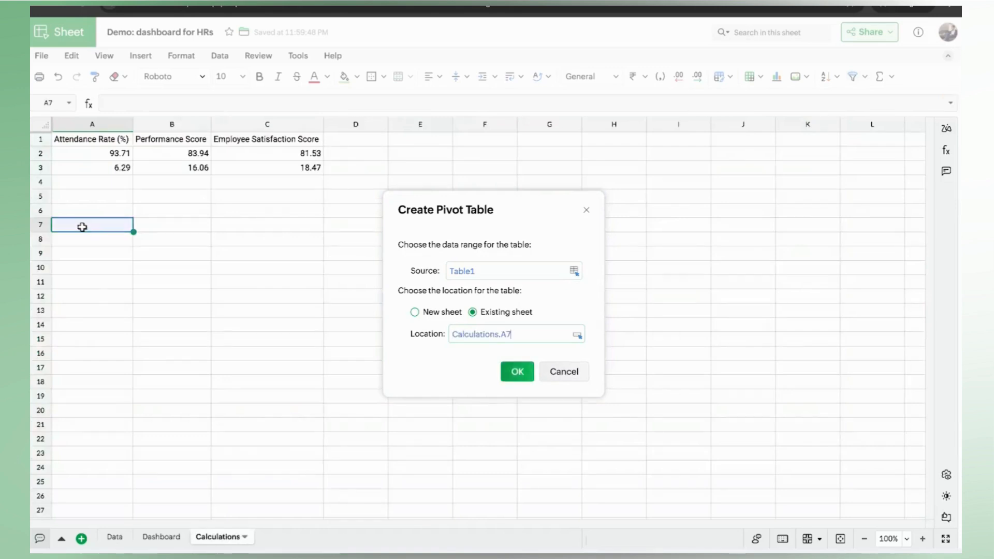
{"action": "left_click", "coordinate": [510, 372]}
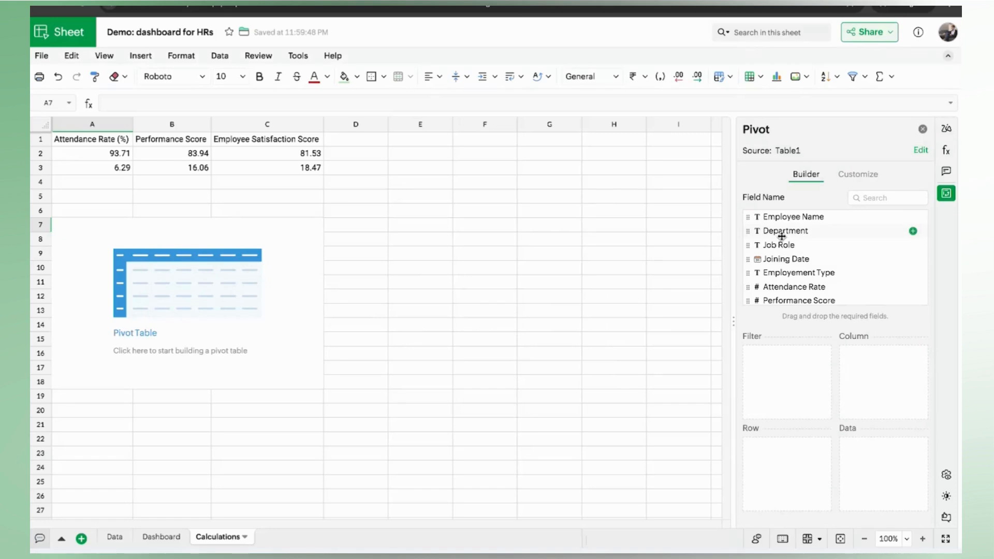
Step: Build the pivot table with Department as the row field and Attendance Rate and Recruitment Cost as data fields
{"action": "left_click_drag", "start_coordinate": [781, 237], "coordinate": [777, 455]}
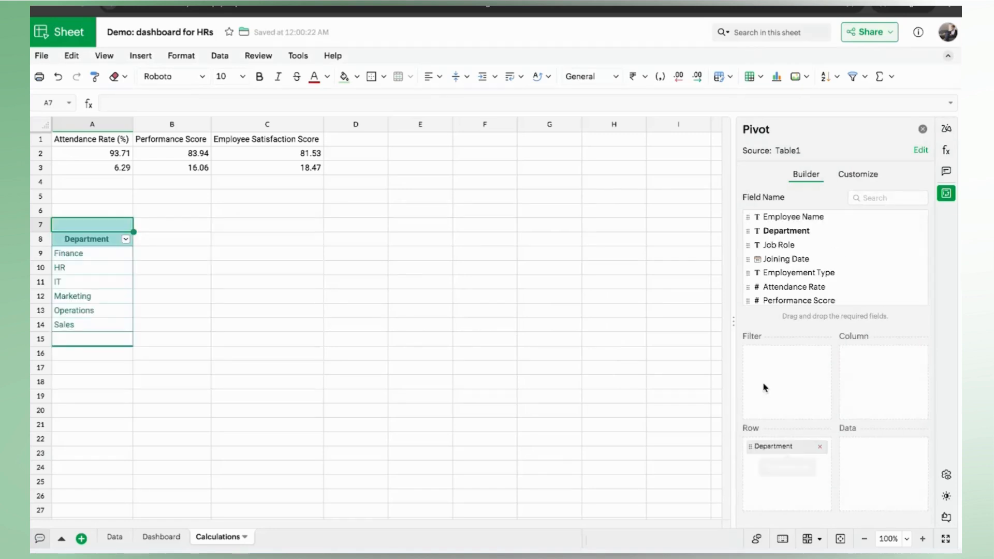
{"action": "scroll", "coordinate": [812, 267], "scroll_direction": "down", "scroll_amount": 1}
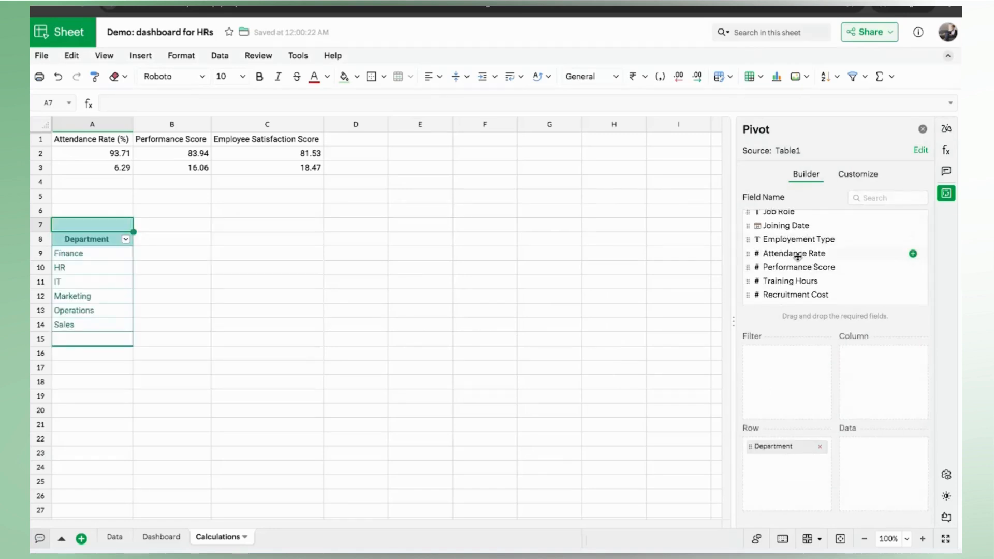
{"action": "left_click_drag", "start_coordinate": [797, 256], "coordinate": [876, 453]}
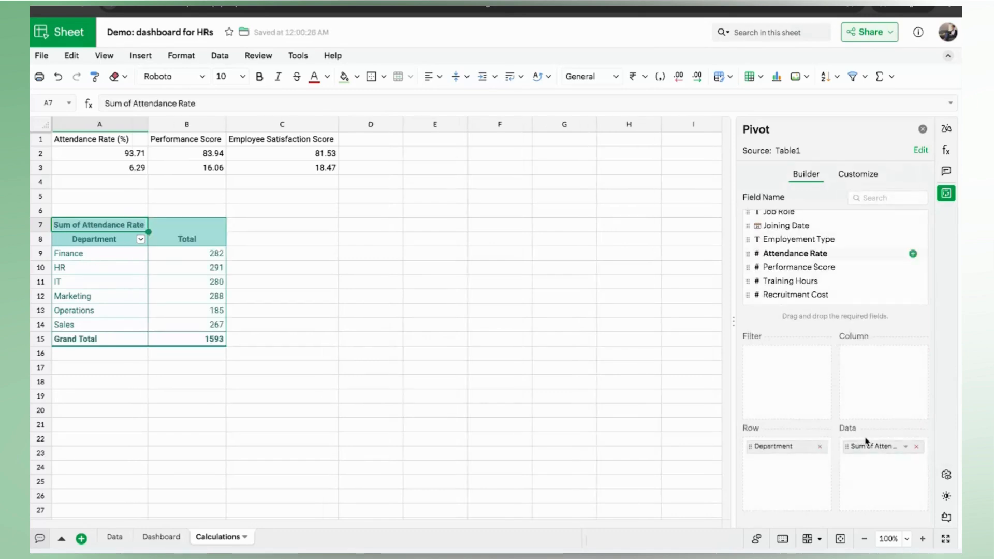
{"action": "scroll", "coordinate": [791, 269], "scroll_direction": "down", "scroll_amount": 1}
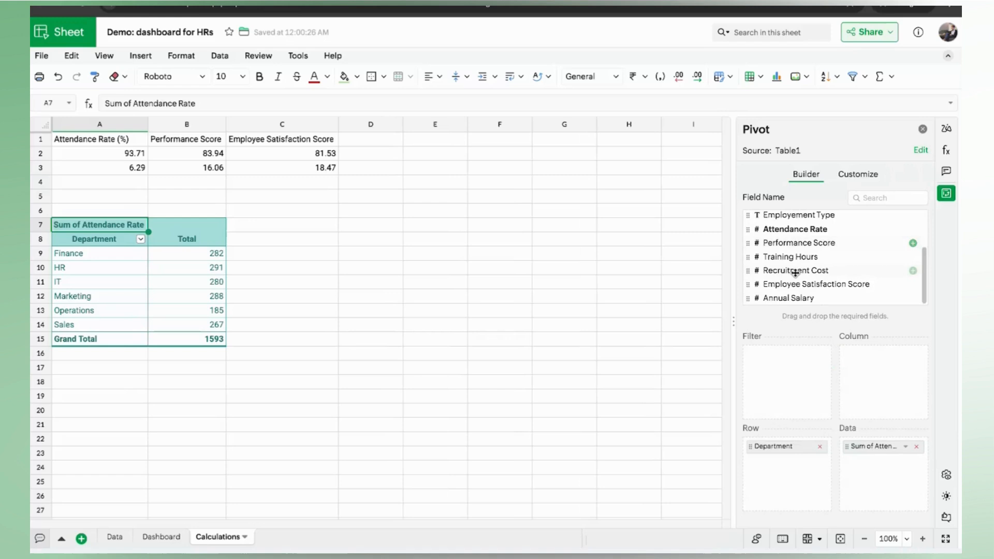
{"action": "left_click_drag", "start_coordinate": [789, 272], "coordinate": [878, 478]}
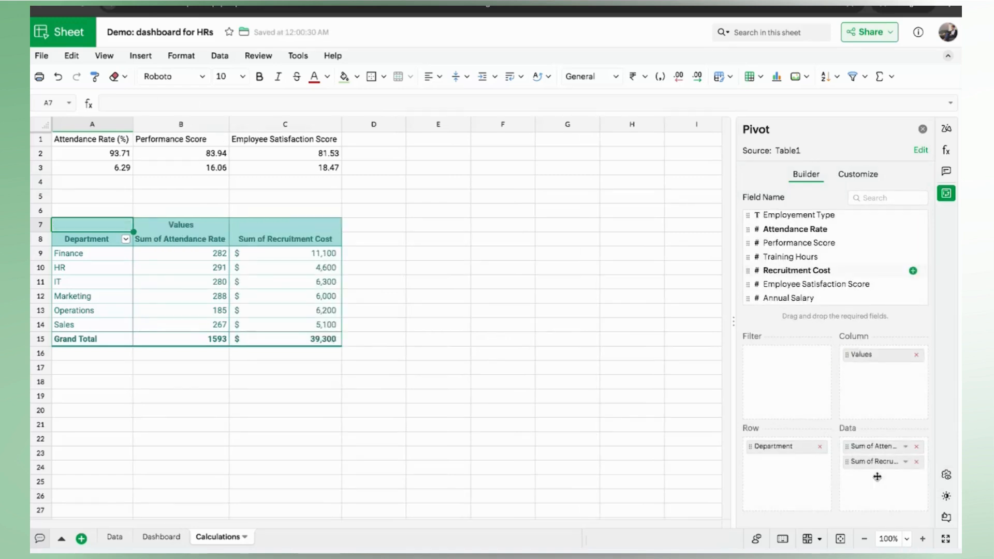
Step: Try to summarize the pivot table's Attendance Rate data field by Average
{"action": "left_click", "coordinate": [906, 448]}
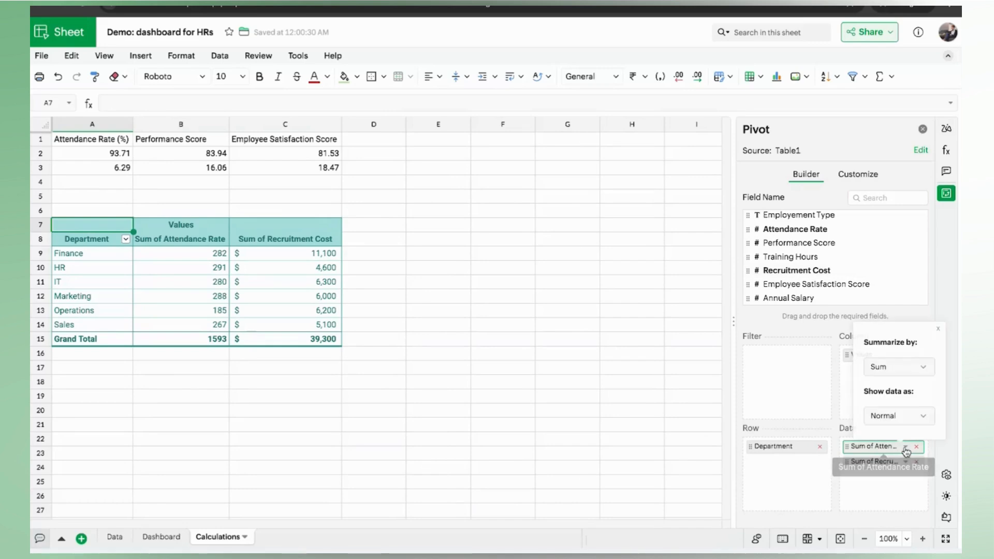
{"action": "left_click", "coordinate": [898, 366]}
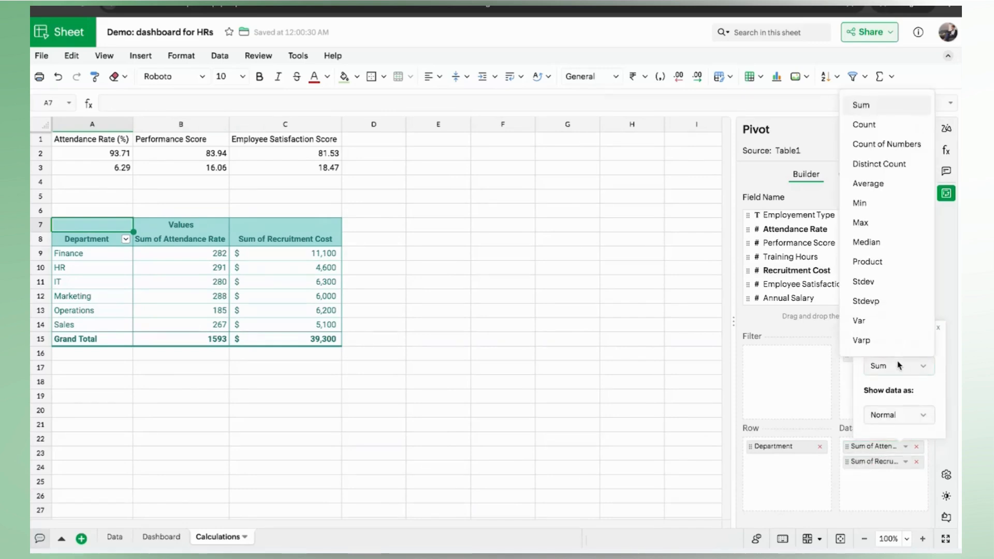
{"action": "left_click", "coordinate": [867, 186]}
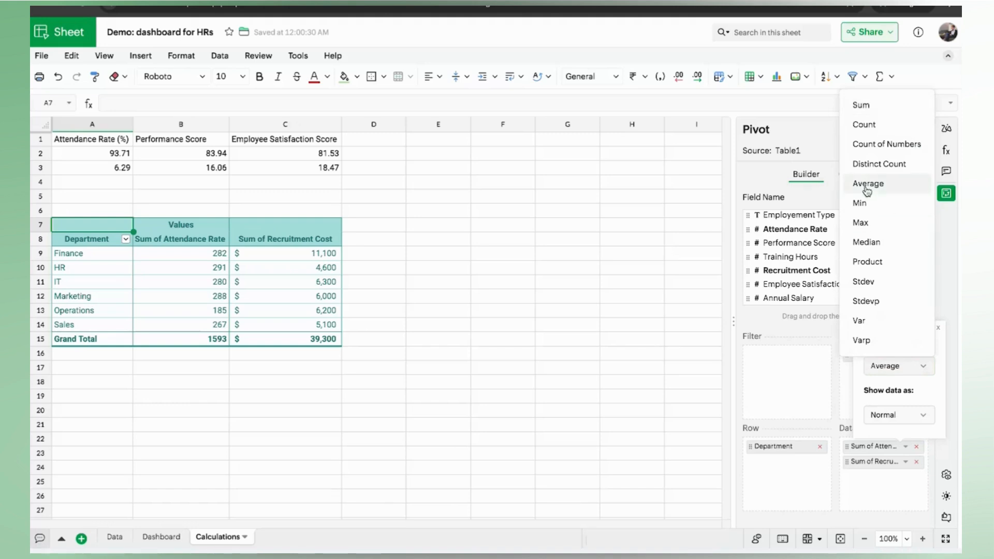
{"action": "left_click", "coordinate": [875, 502]}
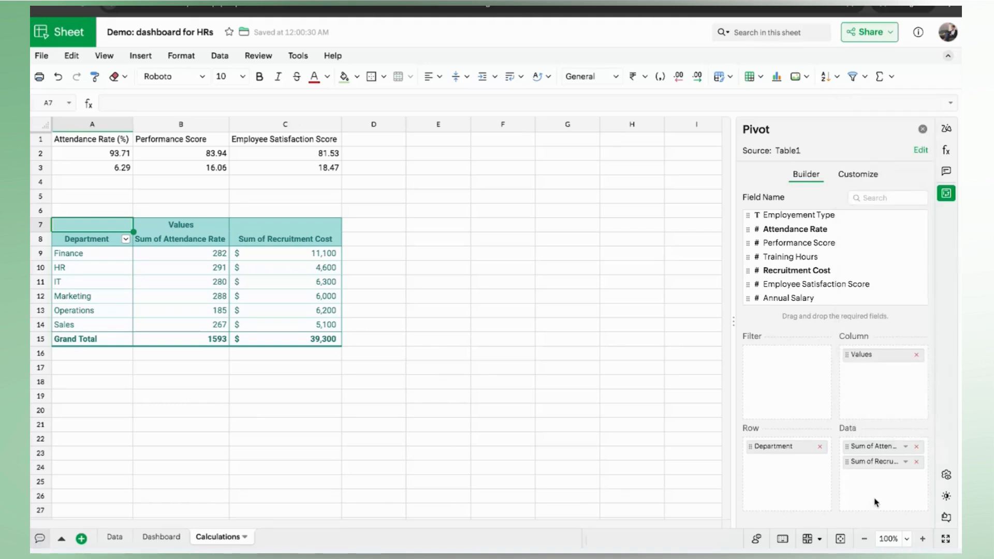
Step: Add a pivot chart based on the department pivot table and move it to the Dashboard sheet
{"action": "left_click", "coordinate": [846, 175]}
{"action": "scroll", "coordinate": [842, 347], "scroll_direction": "down", "scroll_amount": 2}
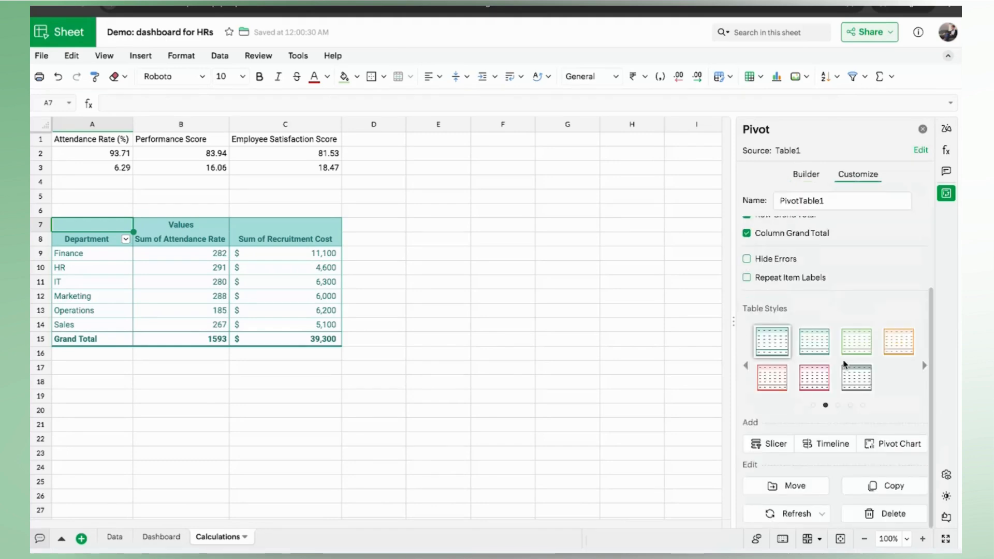
{"action": "left_click", "coordinate": [882, 444]}
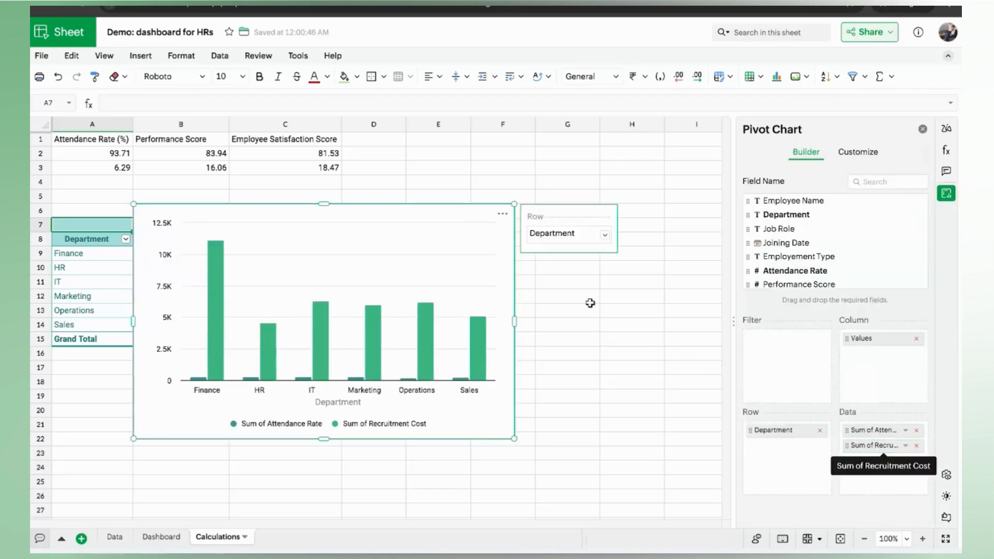
{"action": "left_click", "coordinate": [502, 215]}
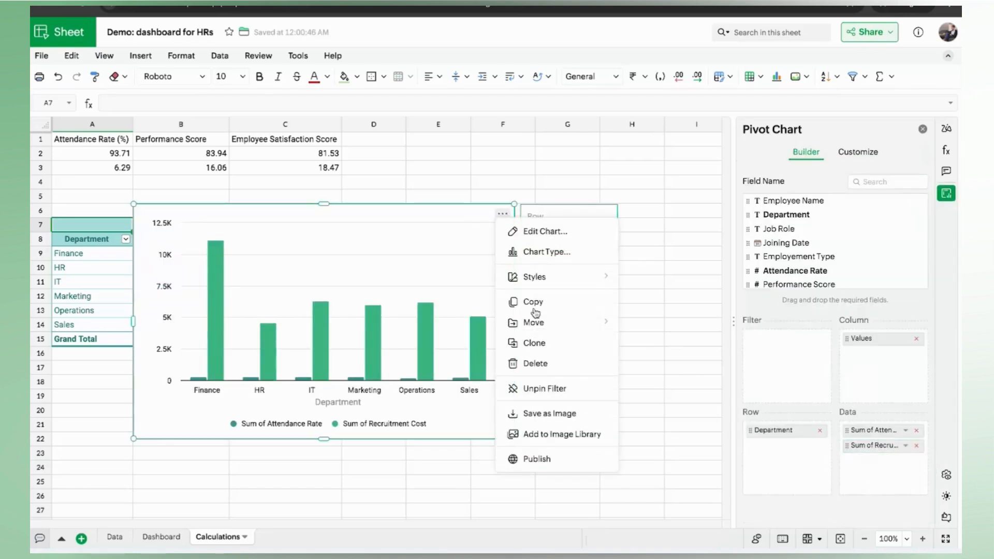
{"action": "mouse_move", "coordinate": [538, 324]}
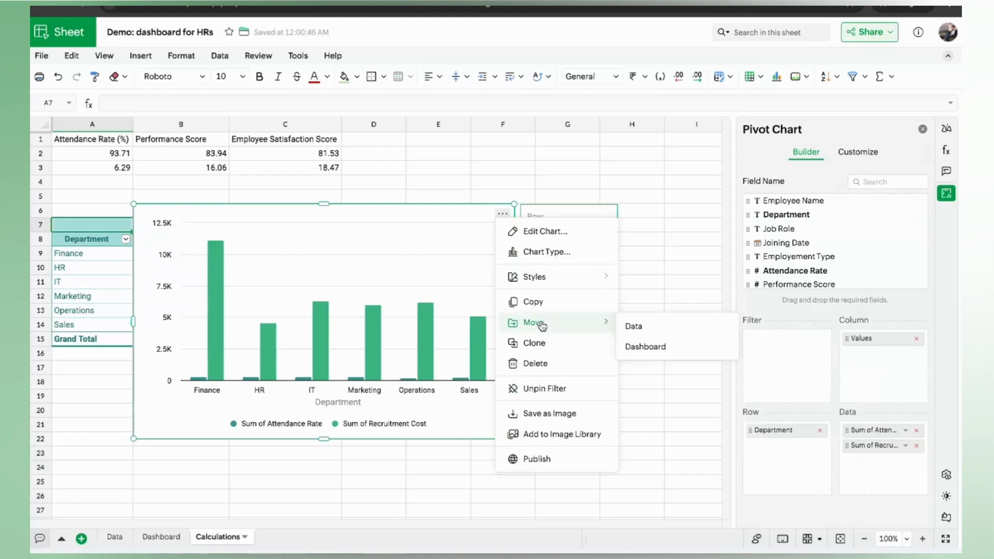
{"action": "left_click", "coordinate": [629, 348]}
{"action": "left_click", "coordinate": [366, 200]}
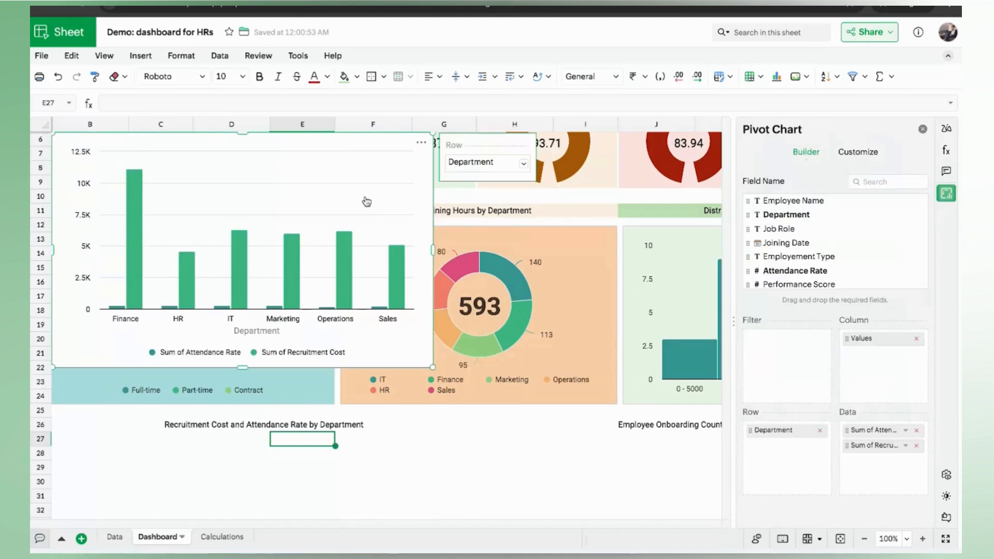
Step: Summarize the pivot chart's Attendance Rate field by Average and close the chart settings
{"action": "left_click", "coordinate": [905, 433]}
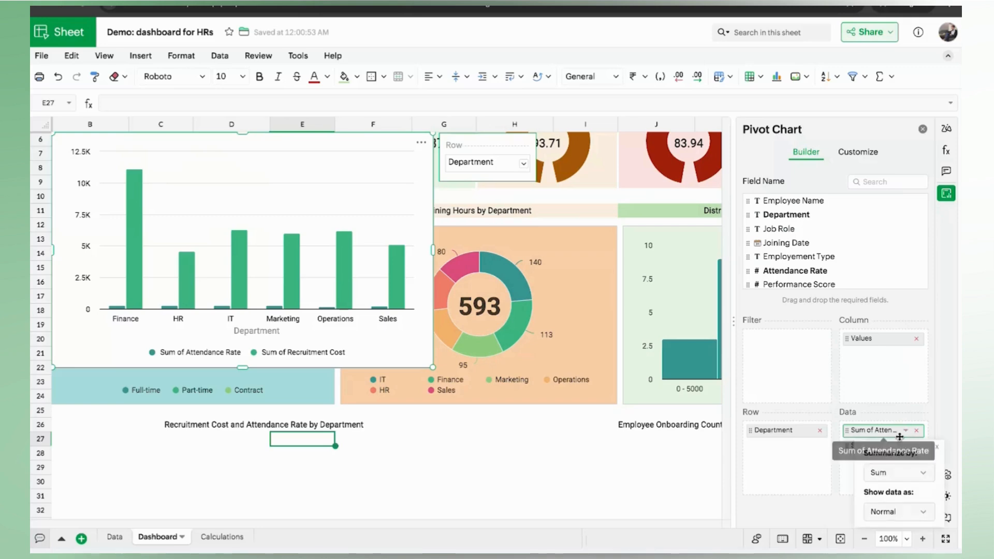
{"action": "left_click", "coordinate": [898, 472]}
{"action": "left_click", "coordinate": [853, 287]}
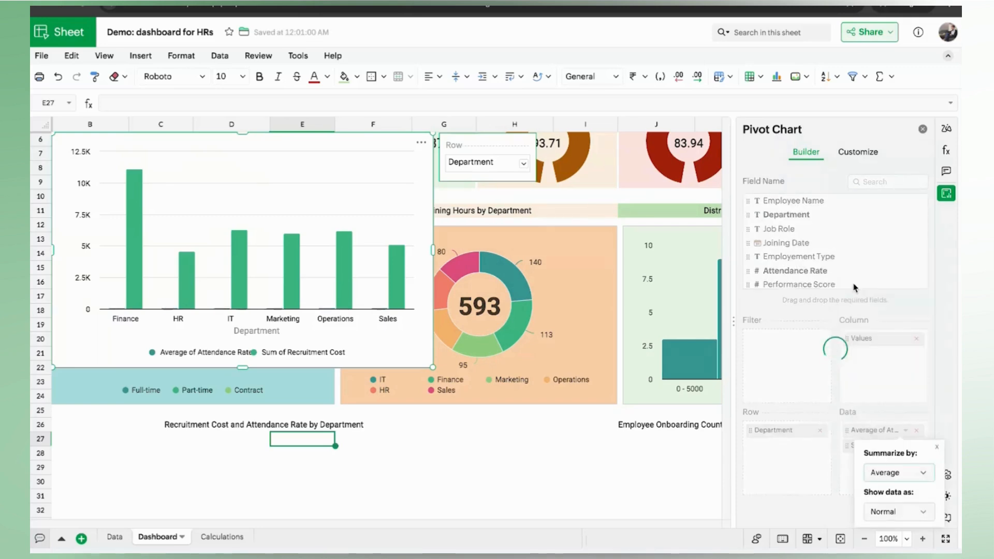
{"action": "left_click", "coordinate": [923, 131]}
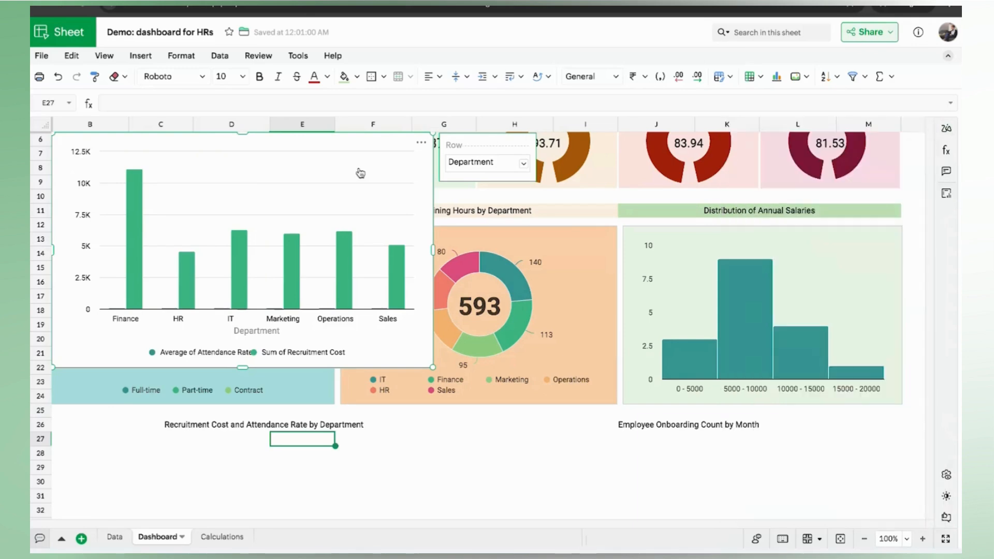
Step: Move the pivot chart to just below the "Recruitment Cost and Attendance Rate by Department" heading, starting around row 28
{"action": "scroll", "coordinate": [370, 172], "scroll_direction": "down", "scroll_amount": 2}
{"action": "left_click_drag", "start_coordinate": [370, 172], "coordinate": [464, 357]}
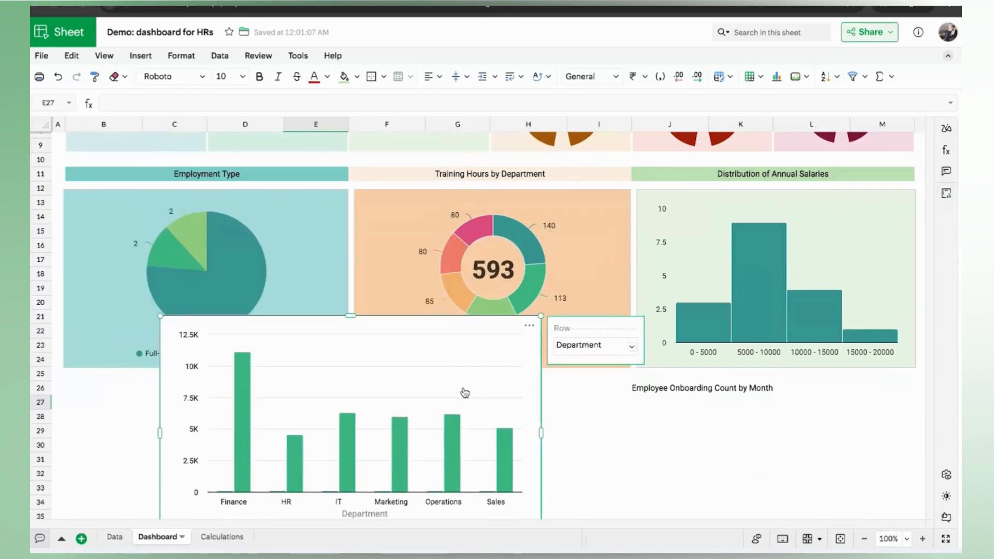
{"action": "scroll", "coordinate": [422, 266], "scroll_direction": "down", "scroll_amount": 5}
{"action": "left_click_drag", "start_coordinate": [422, 265], "coordinate": [338, 349]}
Step: Change the department pivot chart's type from a column chart to a Combo Chart
{"action": "double_click", "coordinate": [346, 349]}
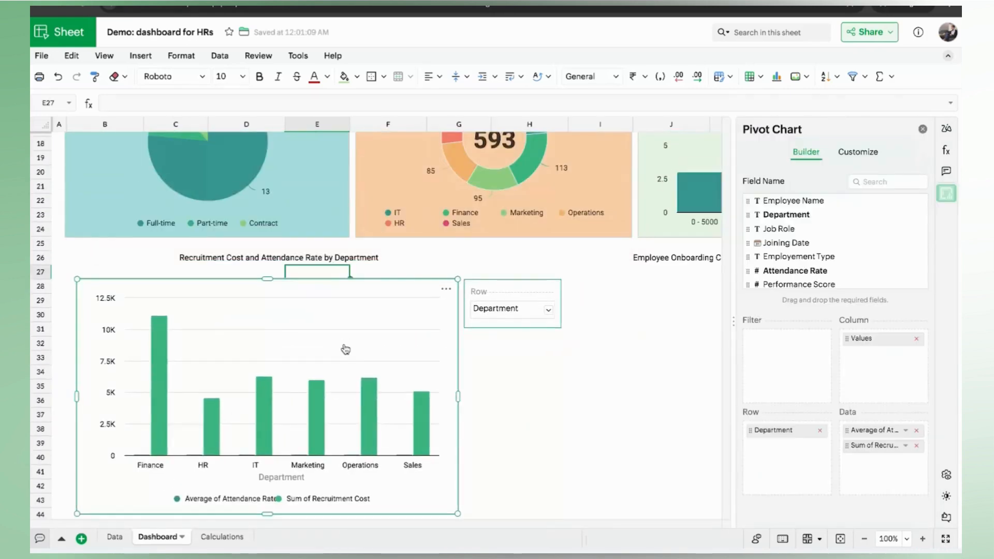
{"action": "left_click", "coordinate": [853, 153]}
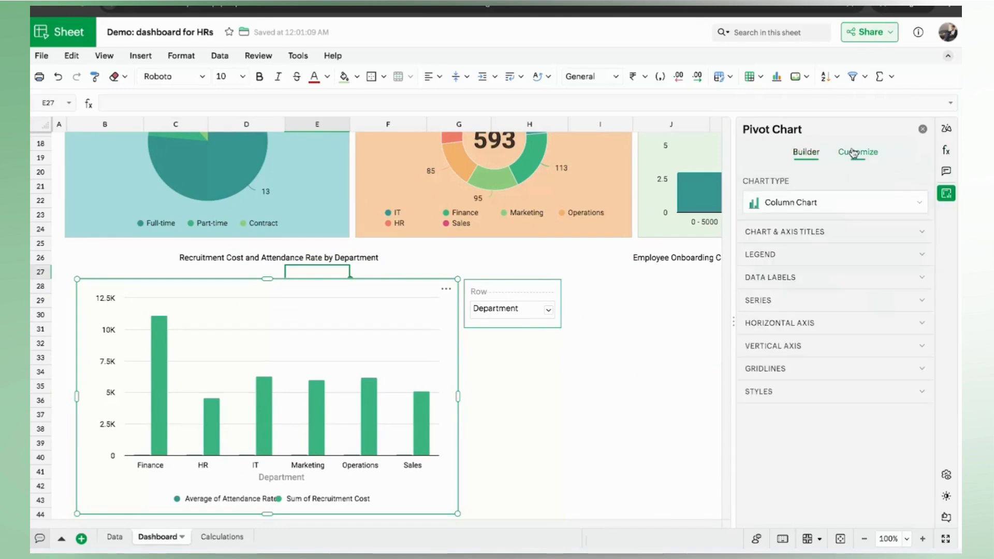
{"action": "left_click", "coordinate": [816, 203]}
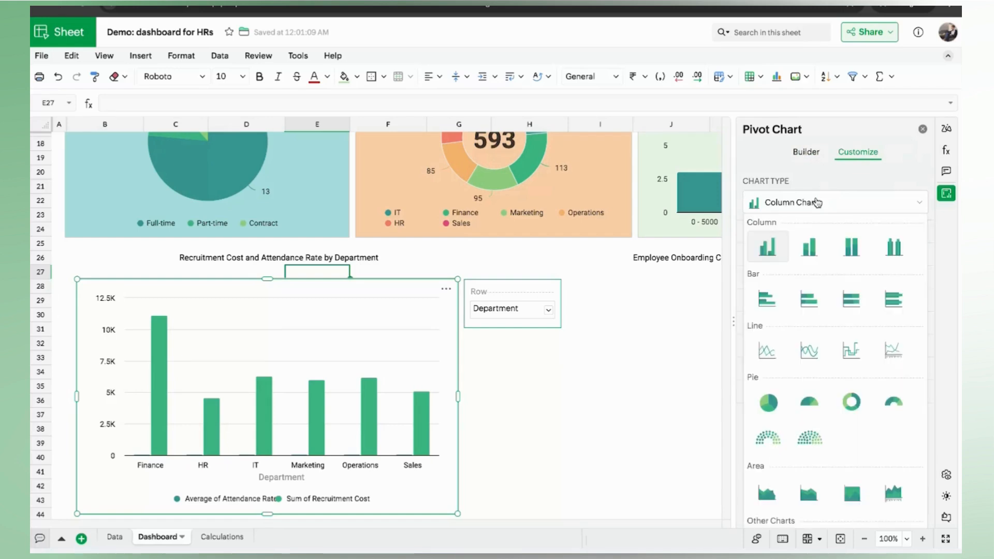
{"action": "scroll", "coordinate": [788, 405], "scroll_direction": "down", "scroll_amount": 3}
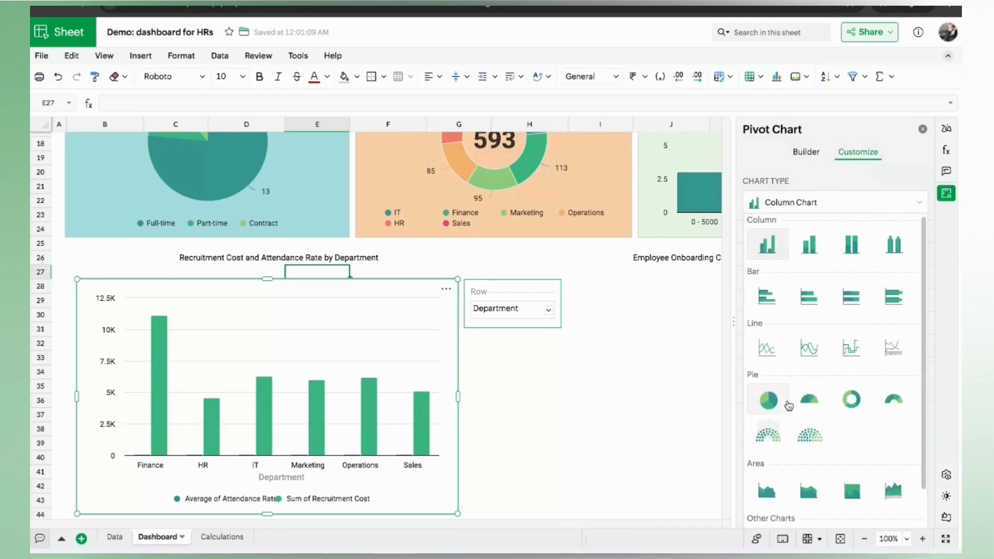
{"action": "scroll", "coordinate": [787, 405], "scroll_direction": "down", "scroll_amount": 1}
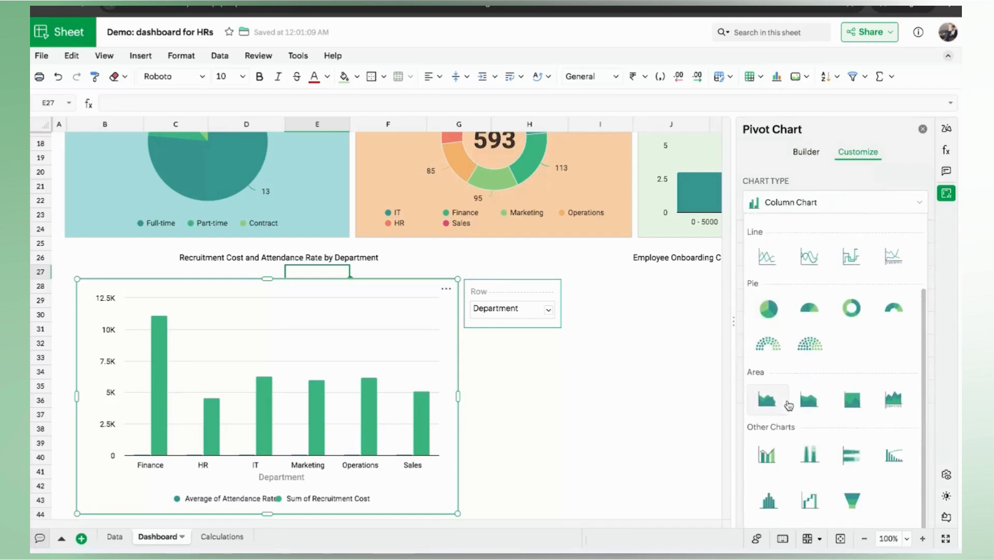
{"action": "left_click", "coordinate": [769, 455]}
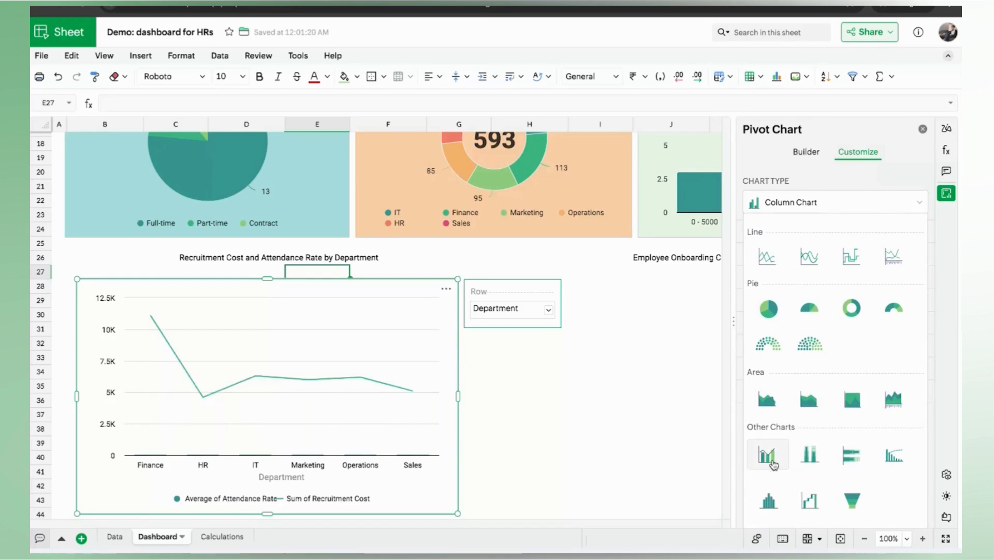
{"action": "left_click", "coordinate": [919, 204]}
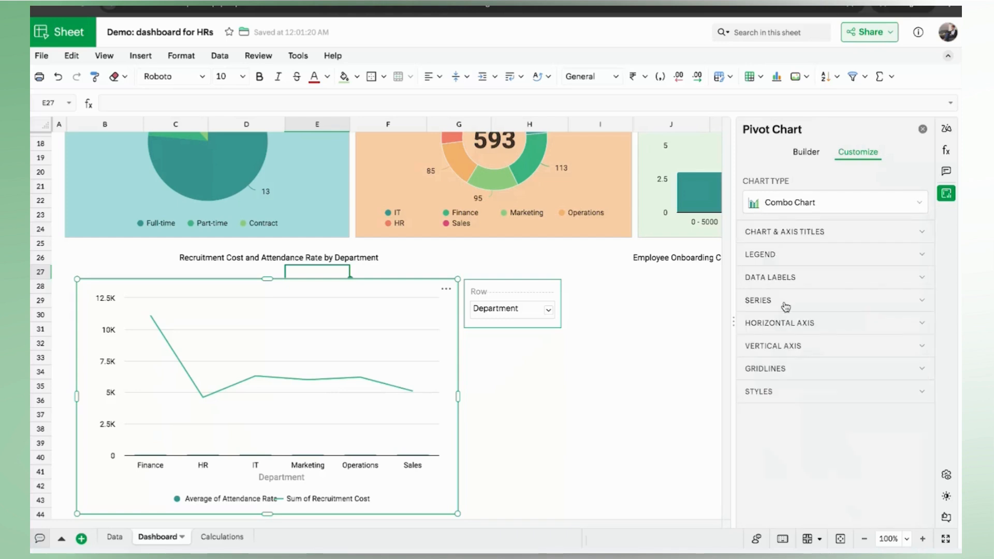
Step: Enable multiple Y axes for the combo chart
{"action": "left_click", "coordinate": [769, 346]}
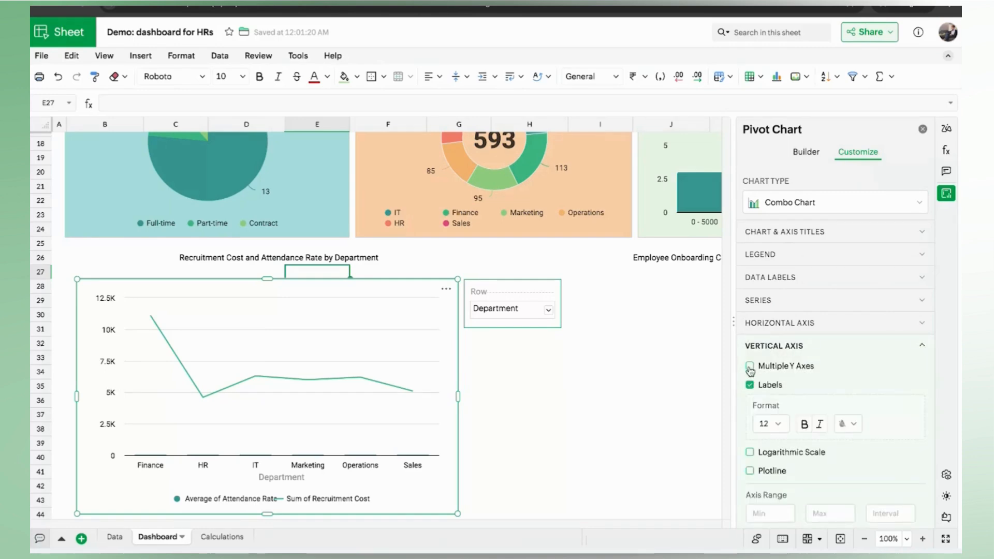
{"action": "left_click", "coordinate": [750, 367]}
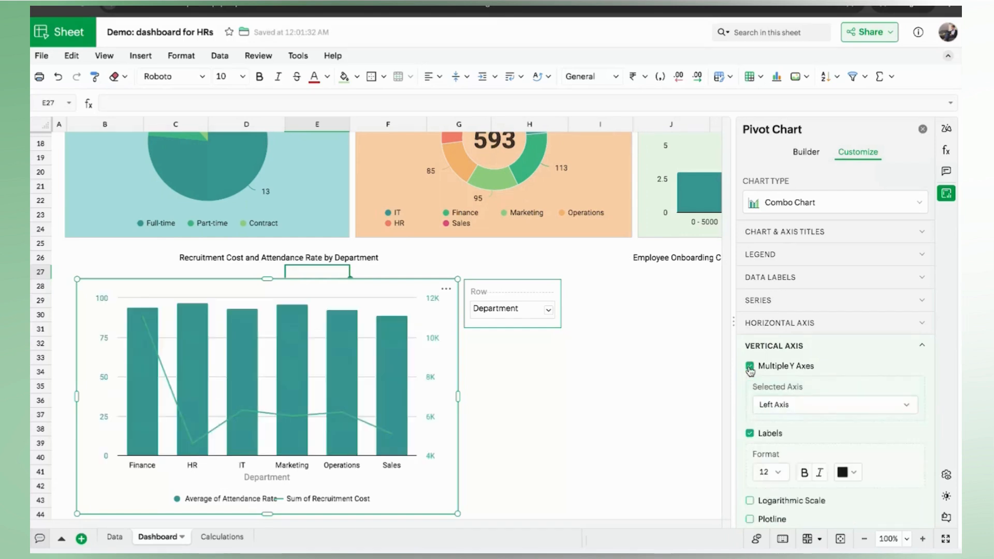
{"action": "left_click", "coordinate": [797, 347]}
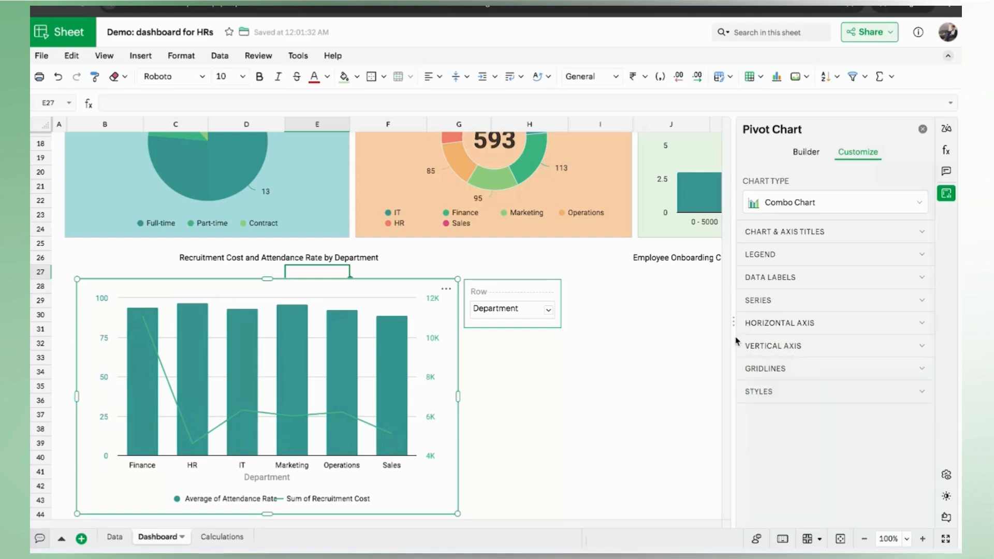
Step: Set the Average of Attendance Rate series to display as a straight line
{"action": "left_click", "coordinate": [757, 301]}
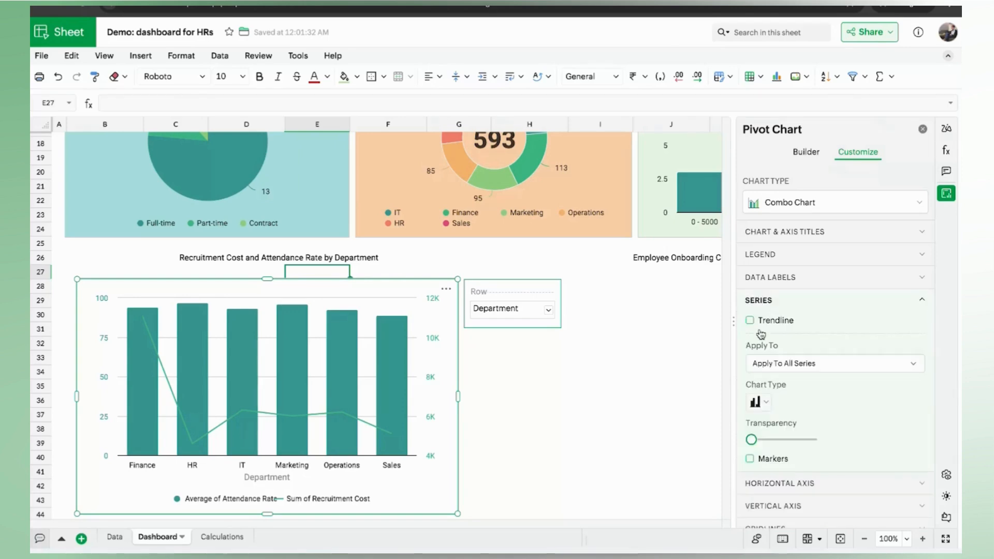
{"action": "left_click", "coordinate": [771, 370]}
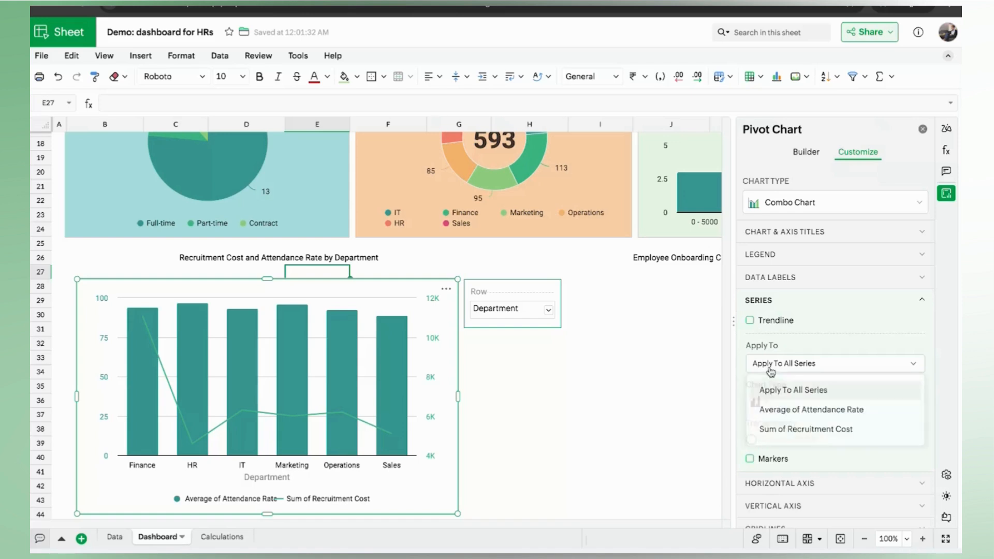
{"action": "left_click", "coordinate": [781, 409]}
{"action": "left_click", "coordinate": [850, 403]}
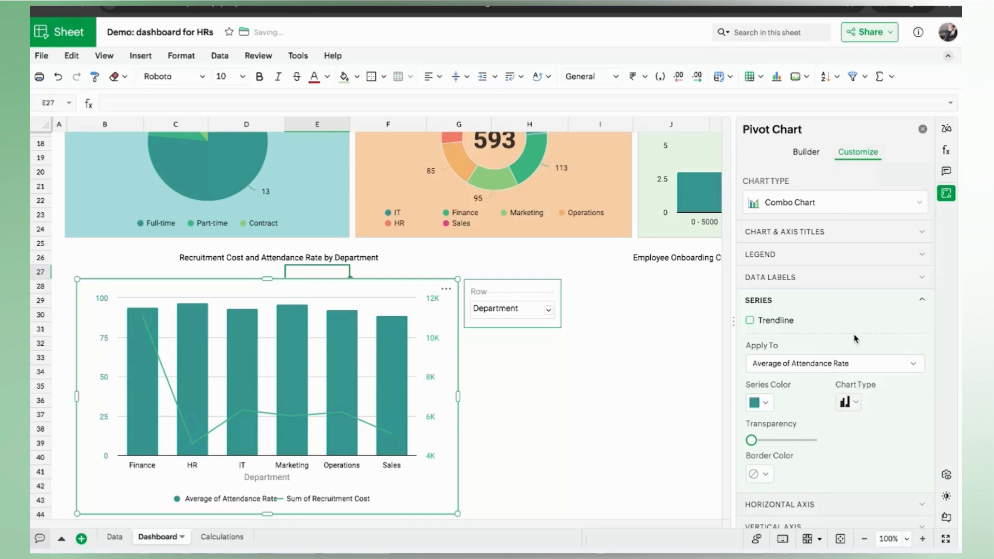
{"action": "left_click", "coordinate": [854, 331]}
Step: Set the Sum of Recruitment Cost series to display as columns
{"action": "left_click", "coordinate": [780, 370]}
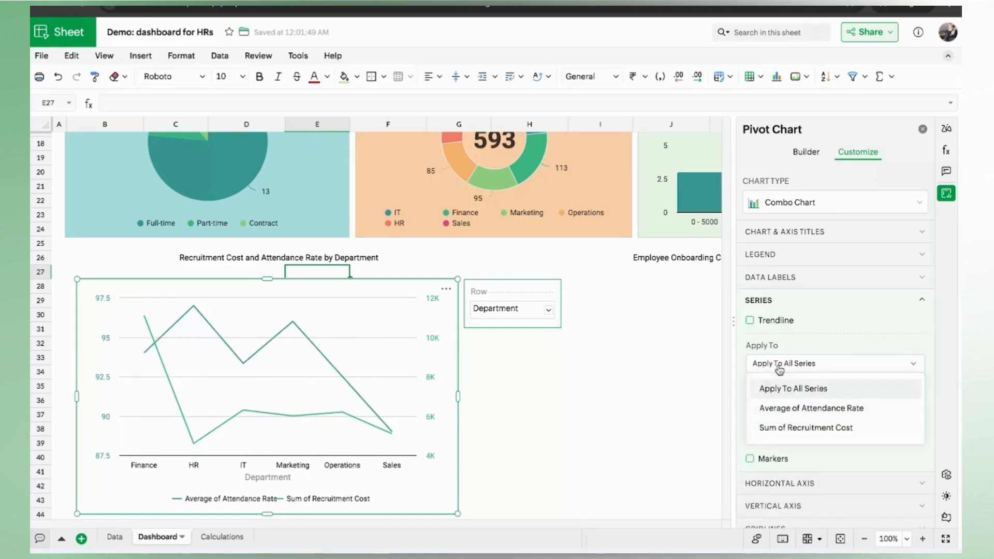
{"action": "left_click", "coordinate": [792, 429]}
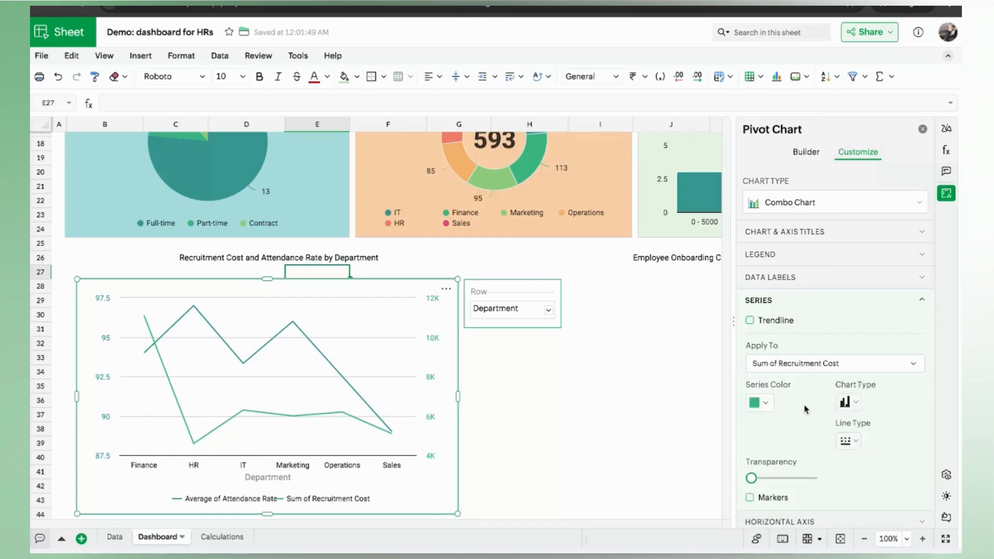
{"action": "left_click", "coordinate": [847, 402]}
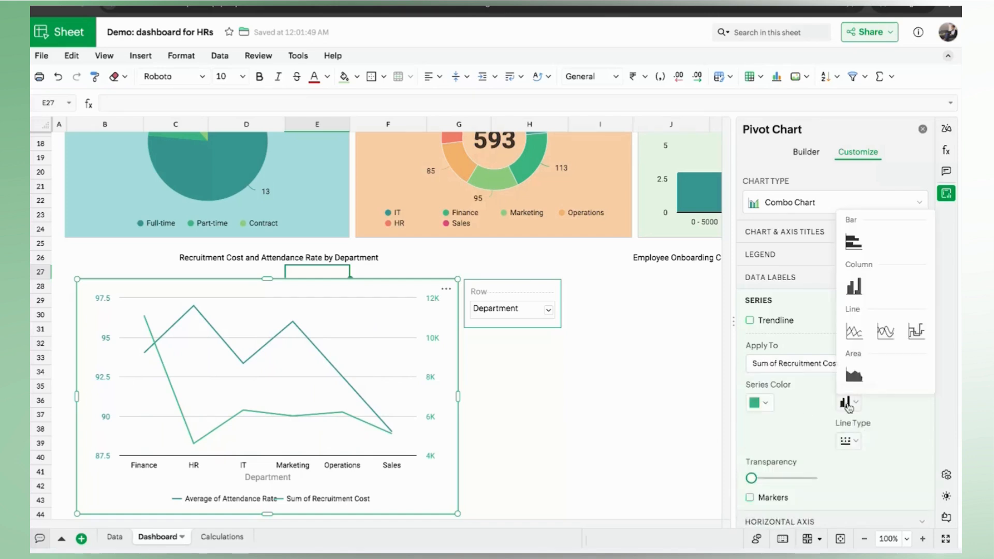
{"action": "left_click", "coordinate": [854, 285]}
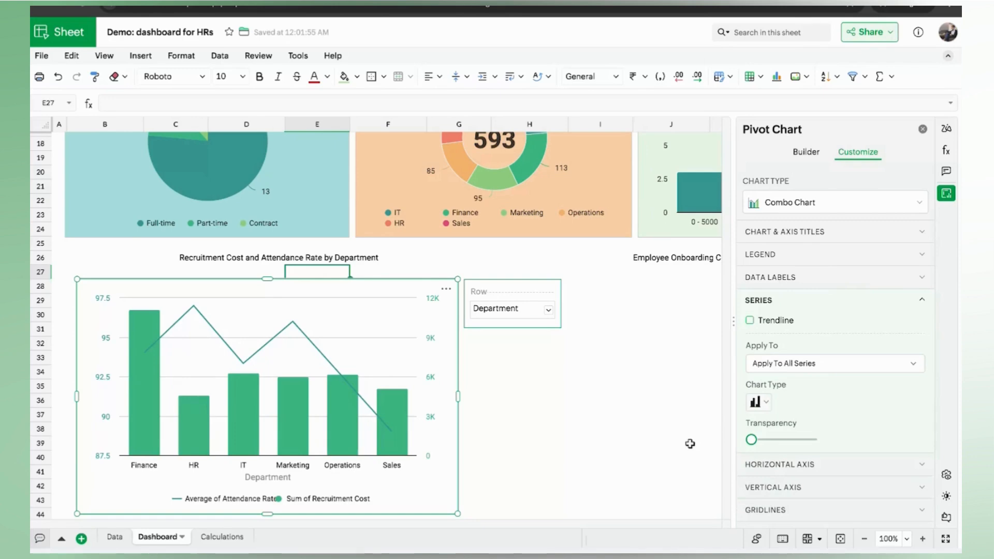
Step: Turn off the combo chart's major Y-axis gridlines and clear its horizontal axis title
{"action": "left_click", "coordinate": [766, 494]}
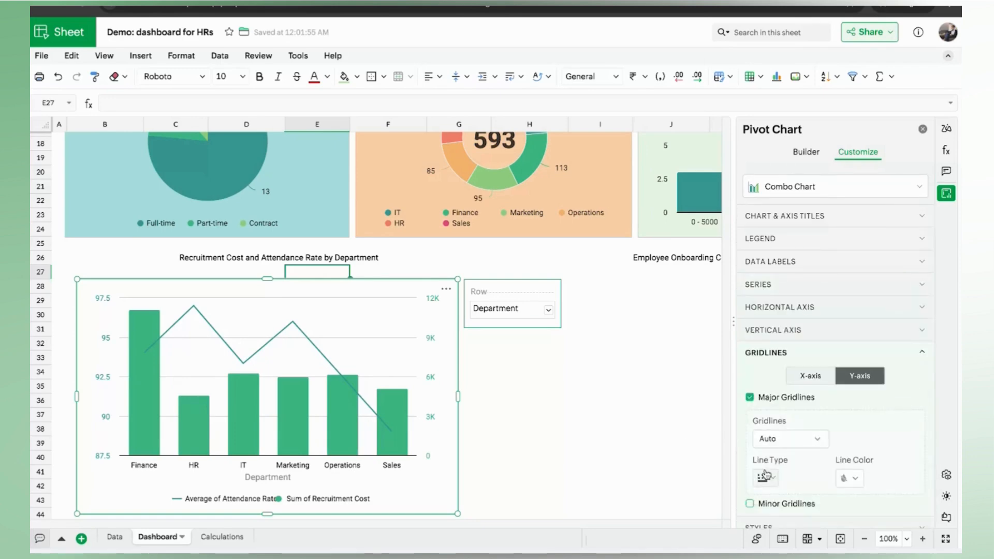
{"action": "left_click", "coordinate": [750, 399]}
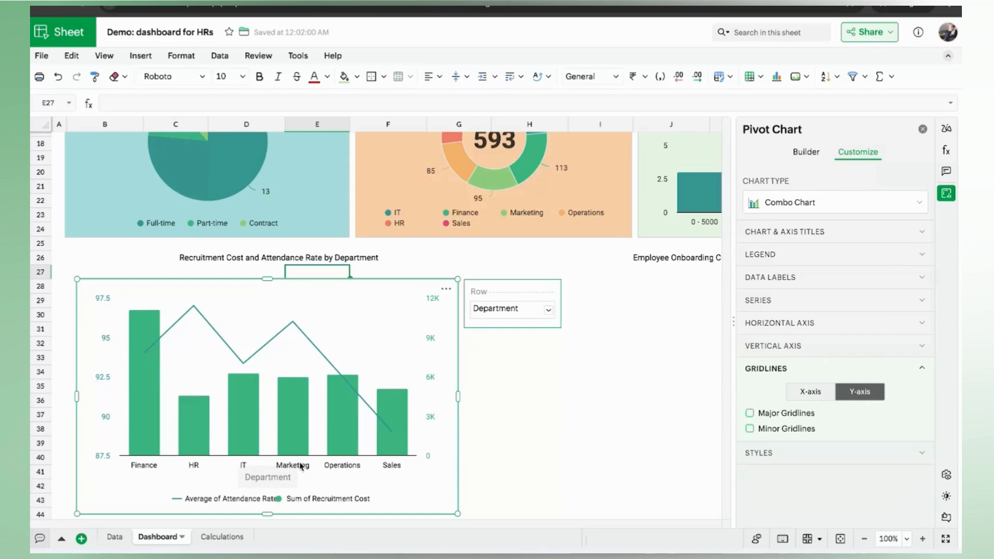
{"action": "left_click", "coordinate": [786, 240]}
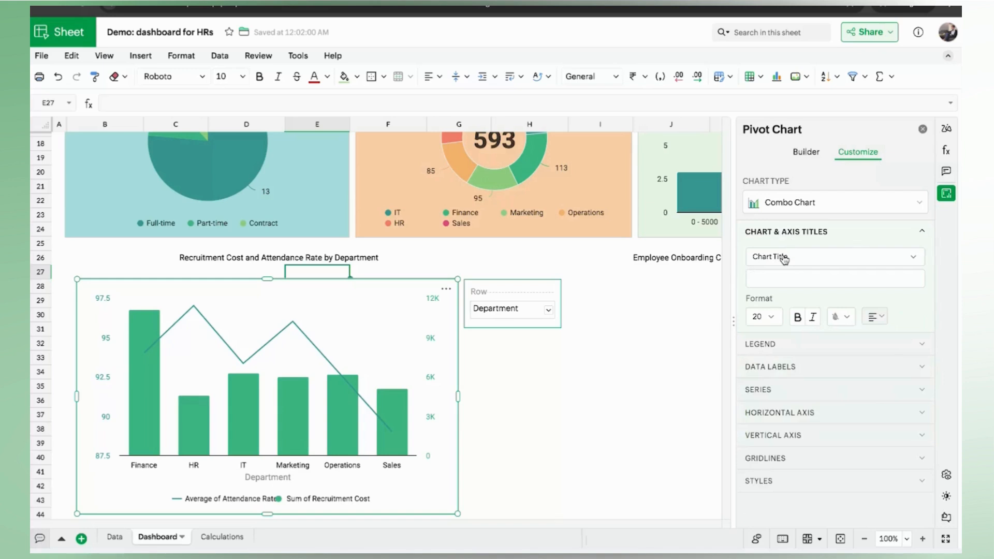
{"action": "left_click", "coordinate": [784, 258]}
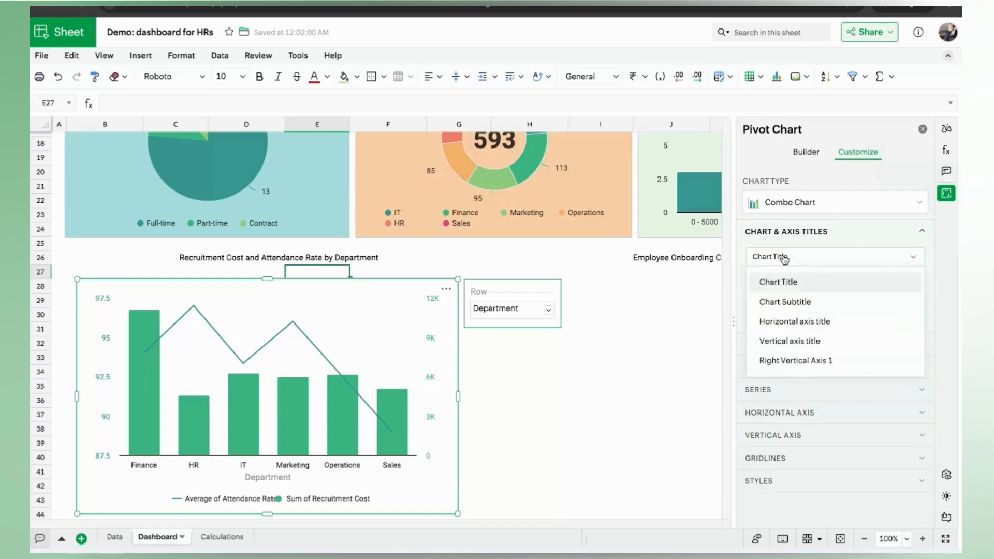
{"action": "left_click", "coordinate": [794, 322]}
{"action": "key", "text": "ctrl+a"}
{"action": "key", "text": "BackSpace"}
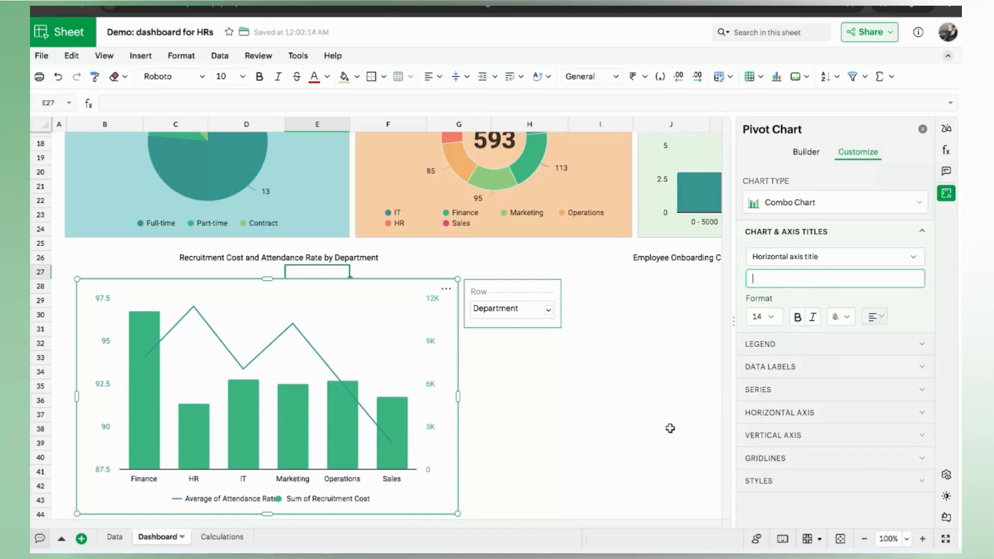
Step: Give the combo chart a light grey-teal background colour
{"action": "left_click", "coordinate": [774, 482]}
{"action": "left_click", "coordinate": [765, 473]}
{"action": "left_click", "coordinate": [767, 315]}
{"action": "scroll", "coordinate": [775, 404], "scroll_direction": "down", "scroll_amount": 1}
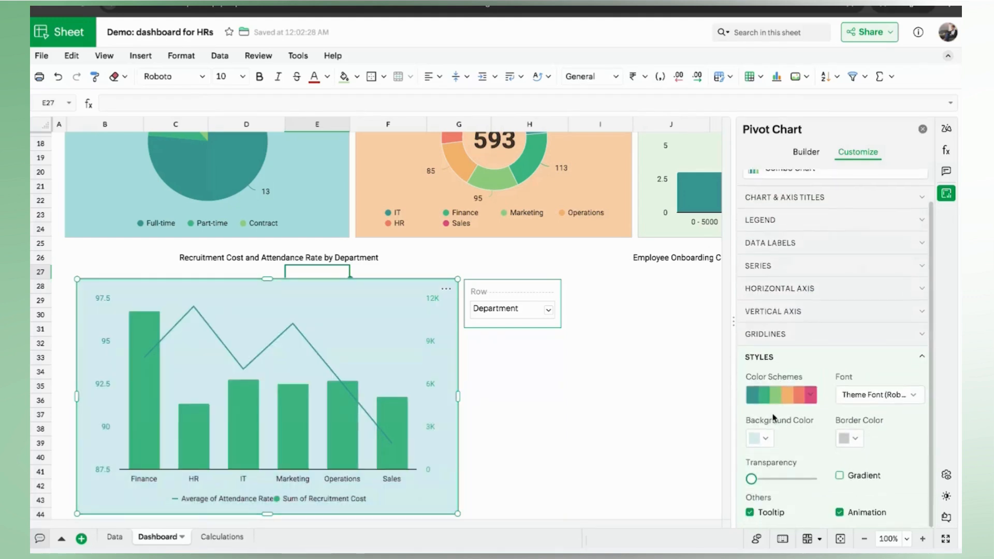
{"action": "left_click", "coordinate": [771, 438]}
{"action": "left_click", "coordinate": [799, 278]}
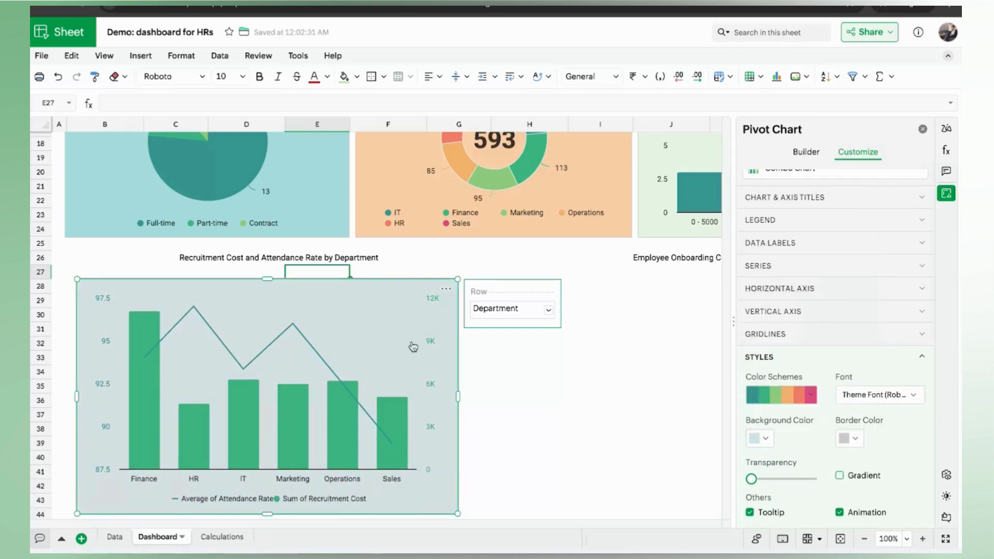
Step: Align the combo chart with column B just below its heading and resize it to the heading's width, through column G
{"action": "left_click_drag", "start_coordinate": [368, 333], "coordinate": [356, 329]}
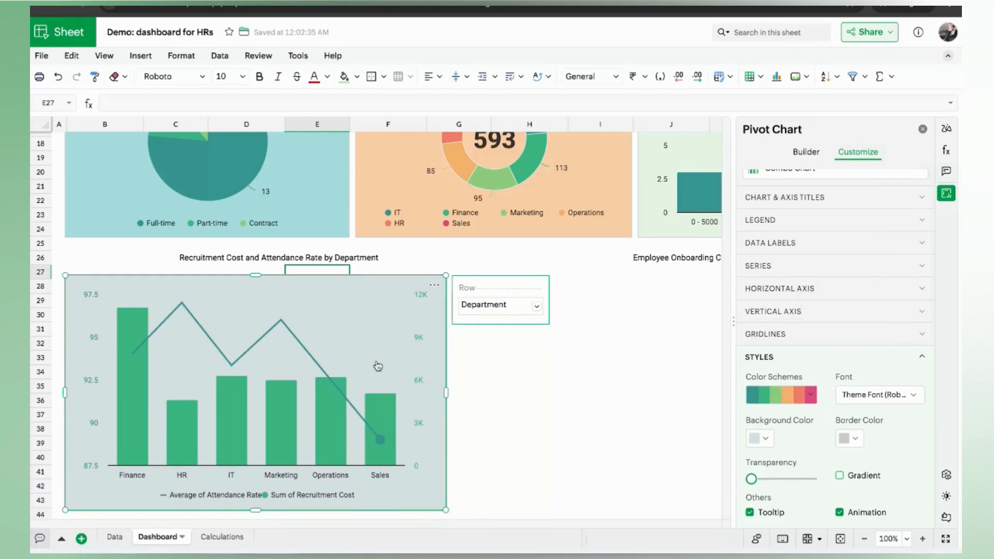
{"action": "left_click_drag", "start_coordinate": [447, 396], "coordinate": [386, 396]}
{"action": "left_click", "coordinate": [248, 258]}
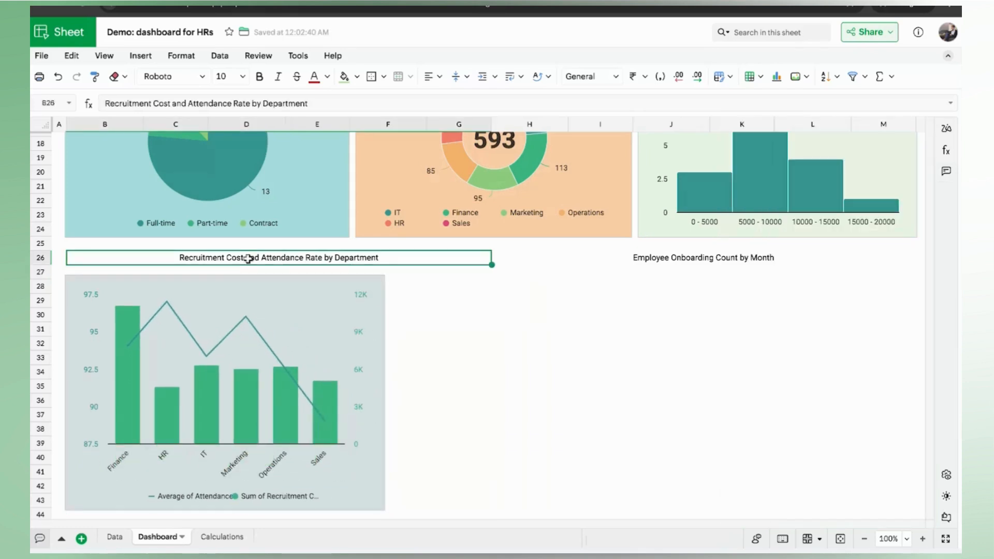
{"action": "left_click", "coordinate": [312, 343]}
{"action": "left_click_drag", "start_coordinate": [385, 395], "coordinate": [491, 397]}
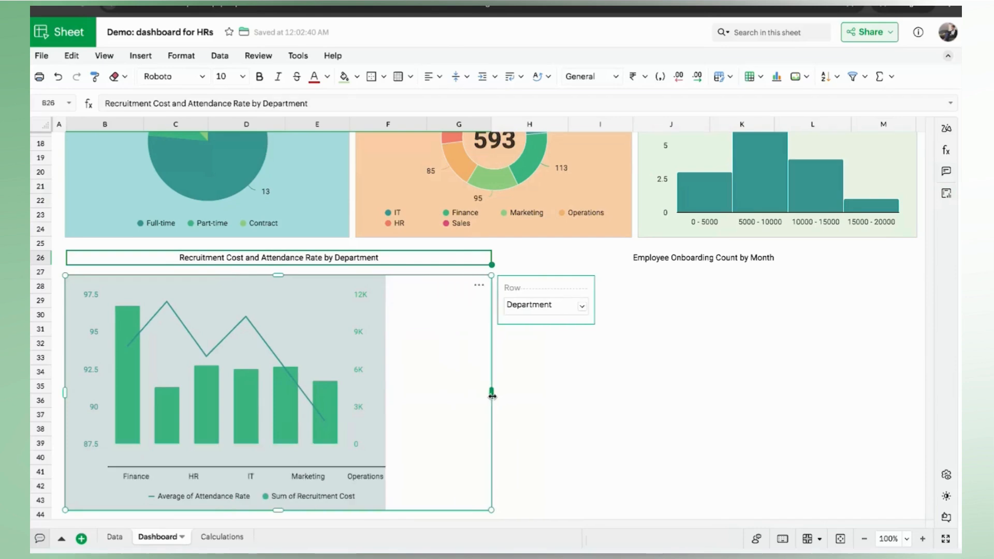
Step: Fill the "Recruitment Cost and Attendance Rate by Department" heading cell with a grey-brown theme colour
{"action": "left_click", "coordinate": [318, 256]}
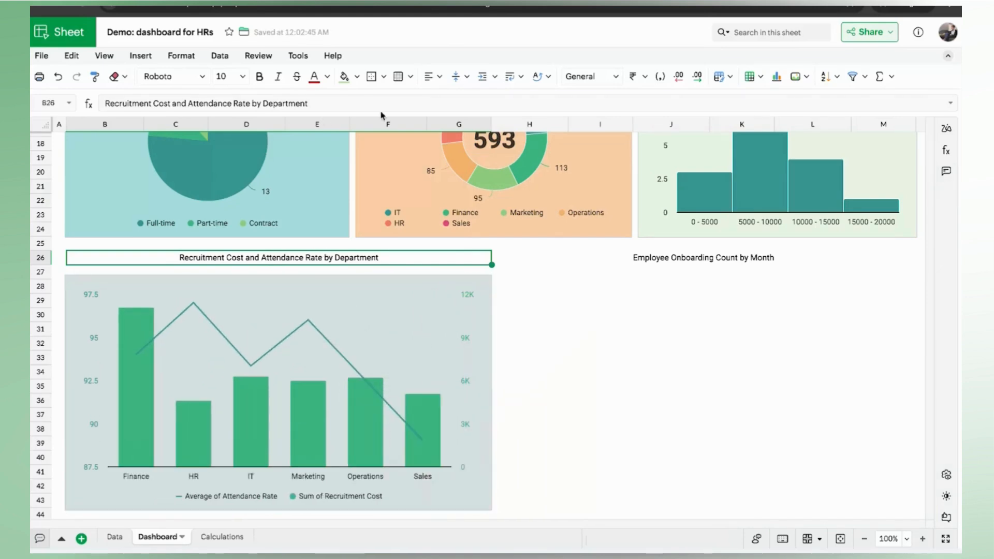
{"action": "left_click", "coordinate": [357, 76]}
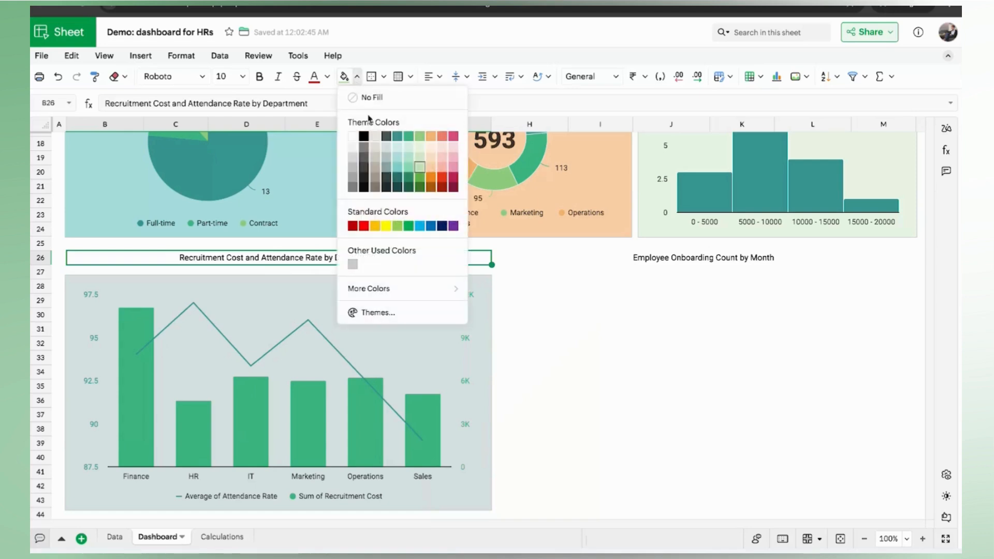
{"action": "left_click", "coordinate": [371, 160]}
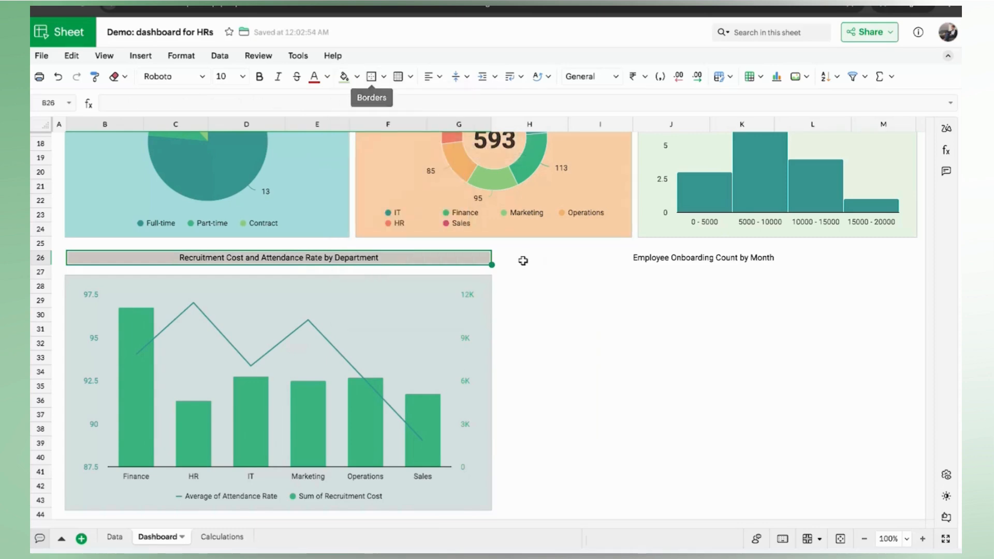
{"action": "left_click", "coordinate": [523, 258]}
{"action": "left_click", "coordinate": [554, 358]}
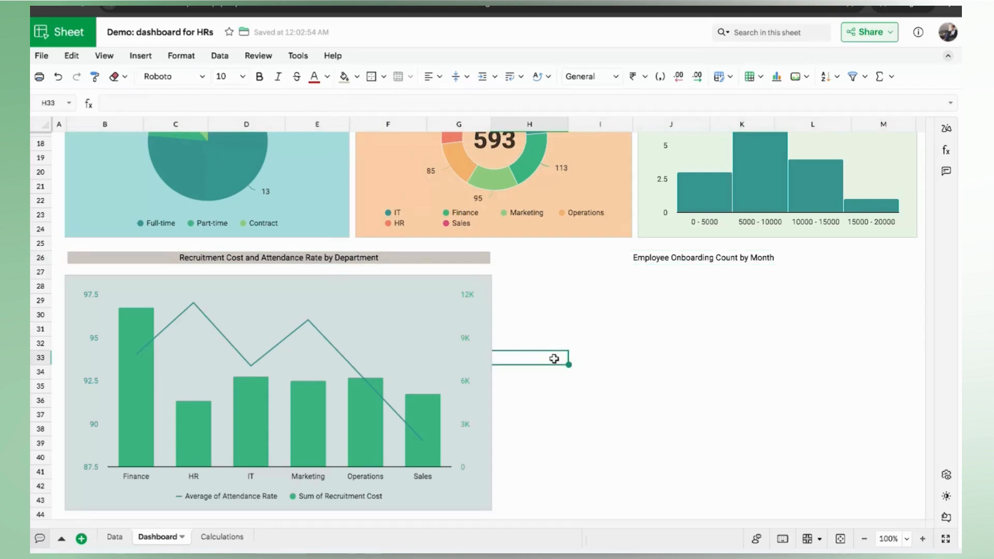
Step: Select the Joining Date column, range D1:D18, on the Data sheet
{"action": "left_click", "coordinate": [113, 537]}
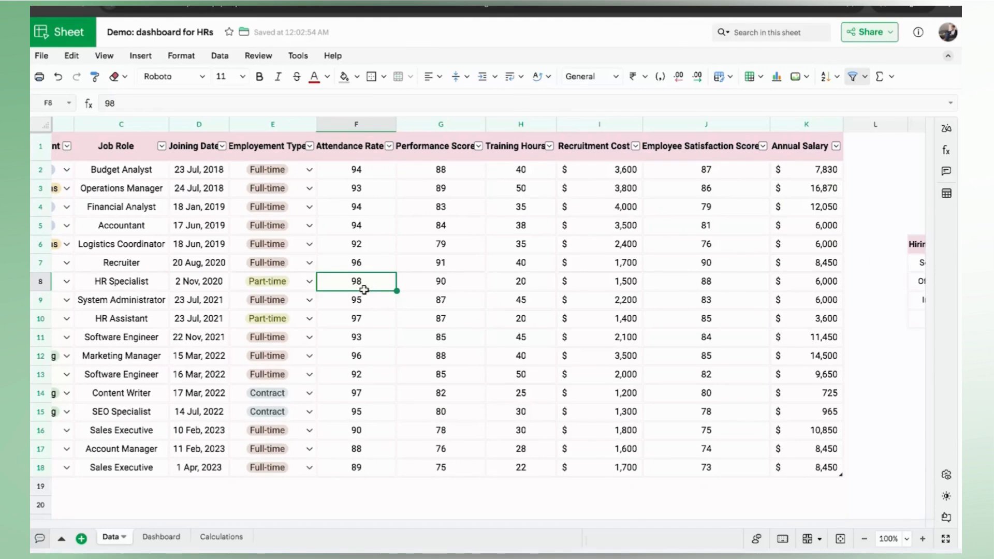
{"action": "scroll", "coordinate": [364, 290], "scroll_direction": "left", "scroll_amount": 1}
{"action": "scroll", "coordinate": [311, 222], "scroll_direction": "left", "scroll_amount": 5}
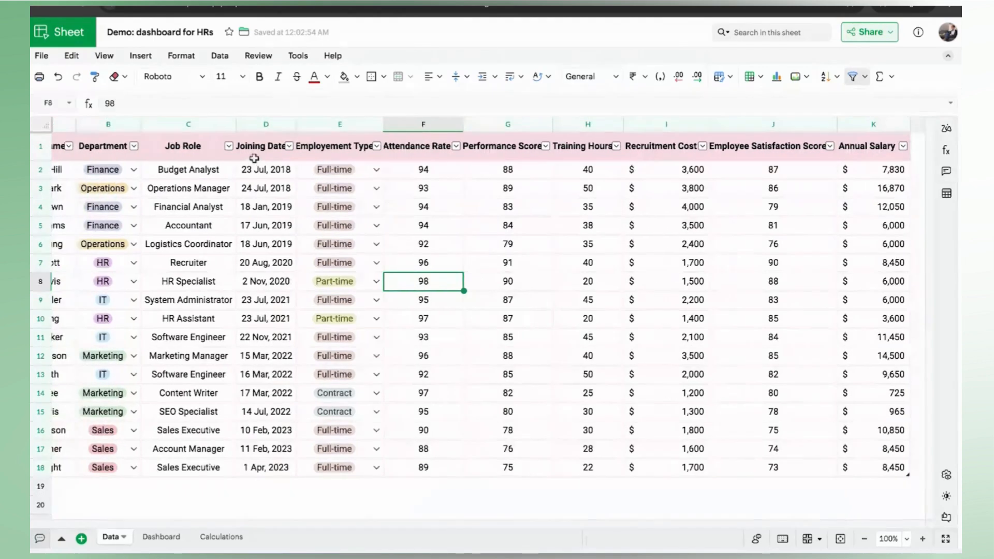
{"action": "left_click", "coordinate": [256, 150]}
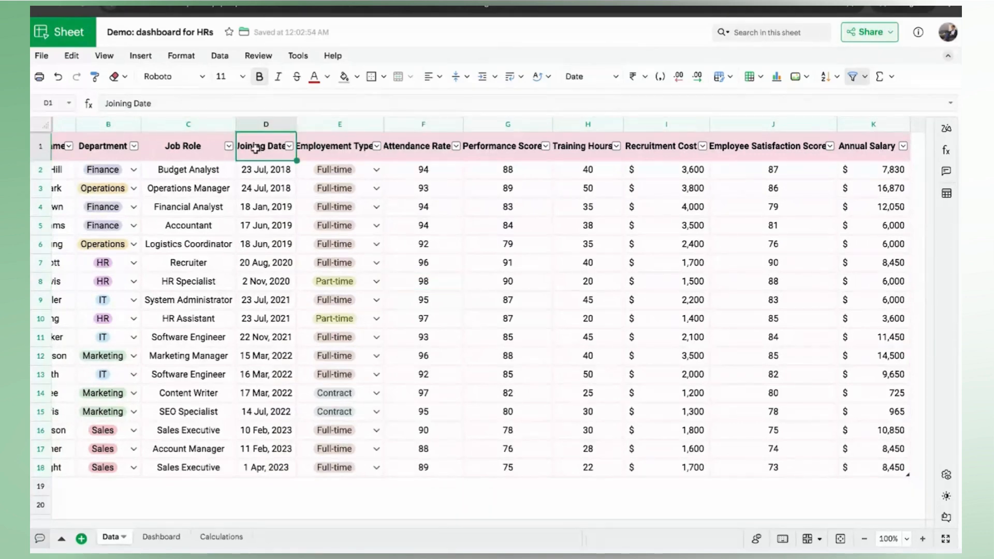
{"action": "left_click", "coordinate": [258, 470], "text": "shift"}
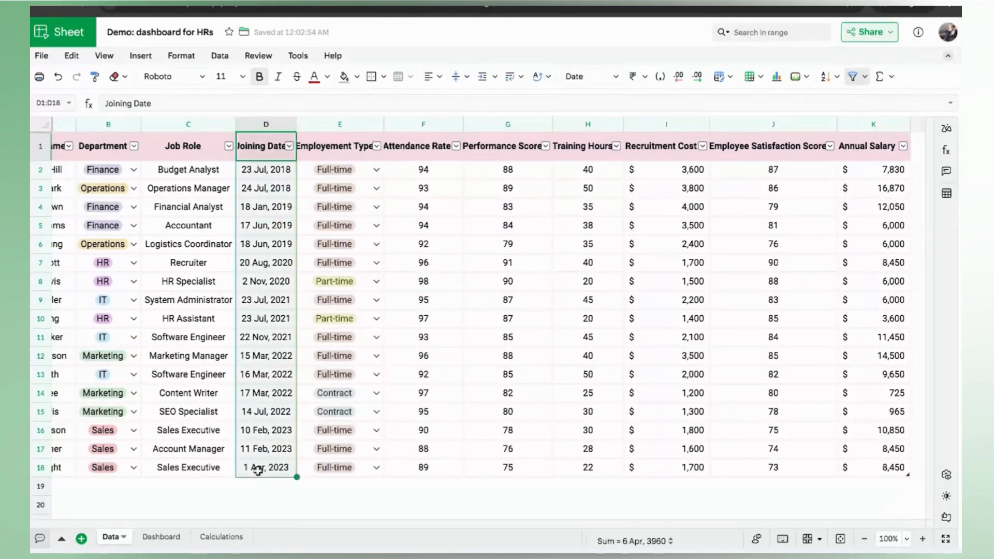
Step: Insert the recommended line chart for the selected Joining Date range and move it to the Dashboard sheet
{"action": "left_click", "coordinate": [775, 79]}
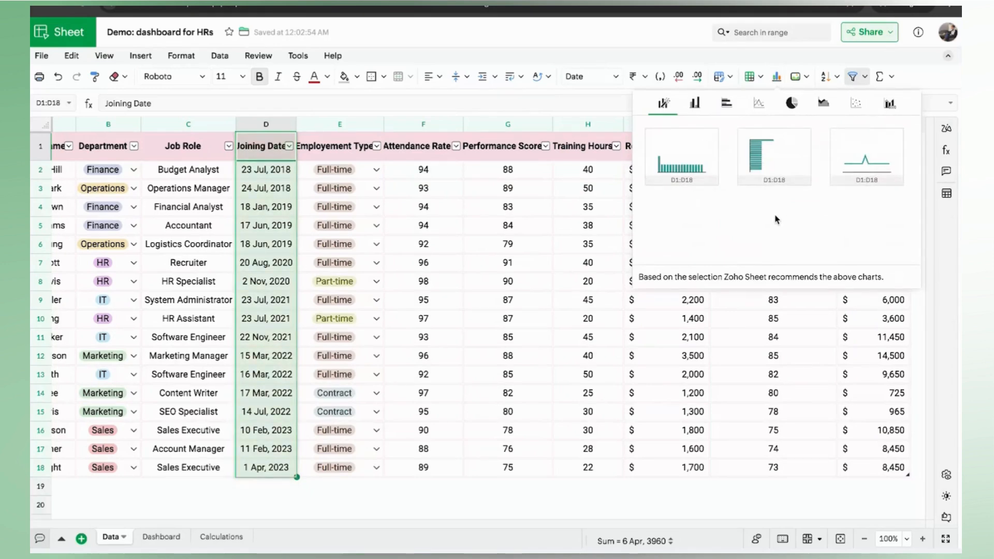
{"action": "left_click", "coordinate": [861, 150]}
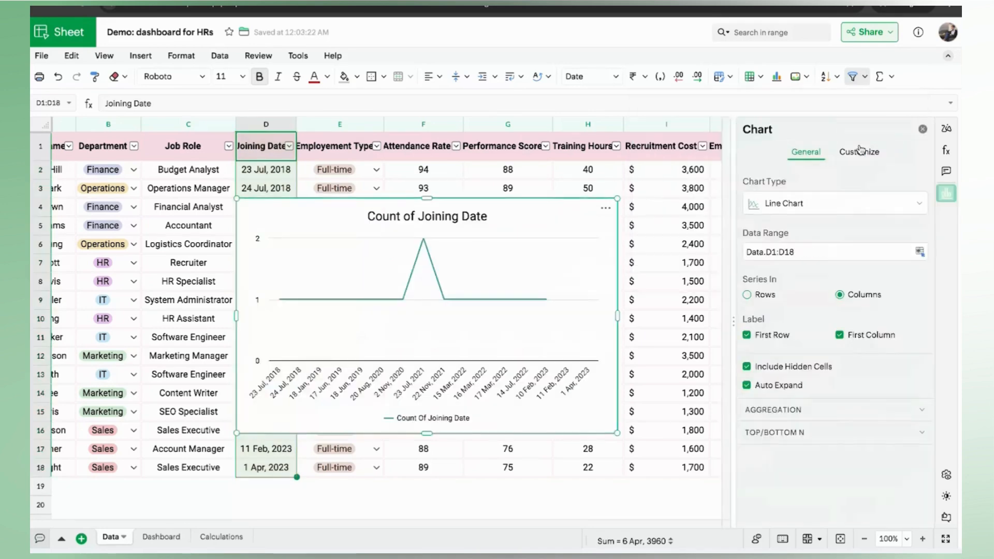
{"action": "left_click", "coordinate": [605, 207]}
{"action": "mouse_move", "coordinate": [642, 321]}
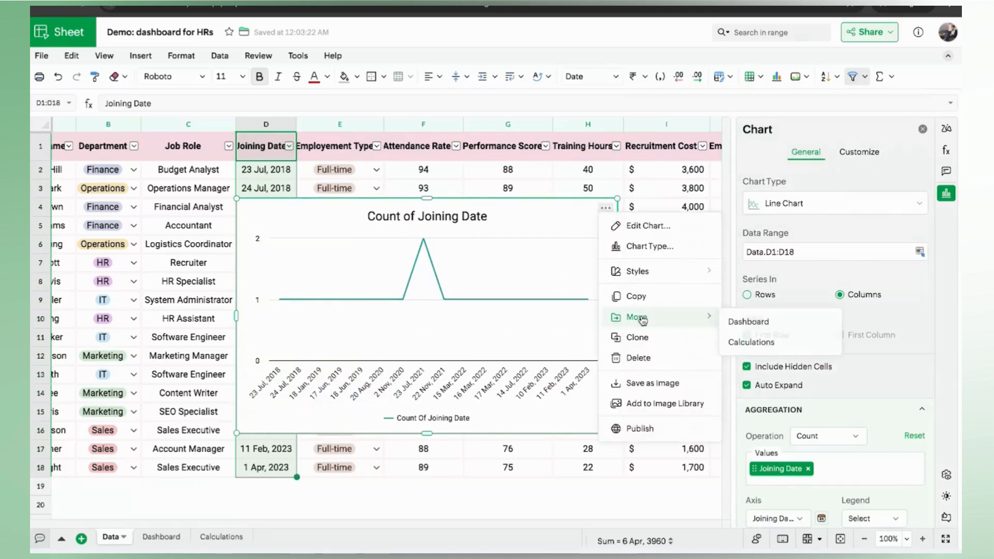
{"action": "left_click", "coordinate": [747, 322]}
Step: Place the joining date chart just below the "Employee Onboarding Count by Month" heading, beside the combo chart
{"action": "scroll", "coordinate": [402, 359], "scroll_direction": "down", "scroll_amount": 1}
{"action": "left_click_drag", "start_coordinate": [323, 215], "coordinate": [579, 492]}
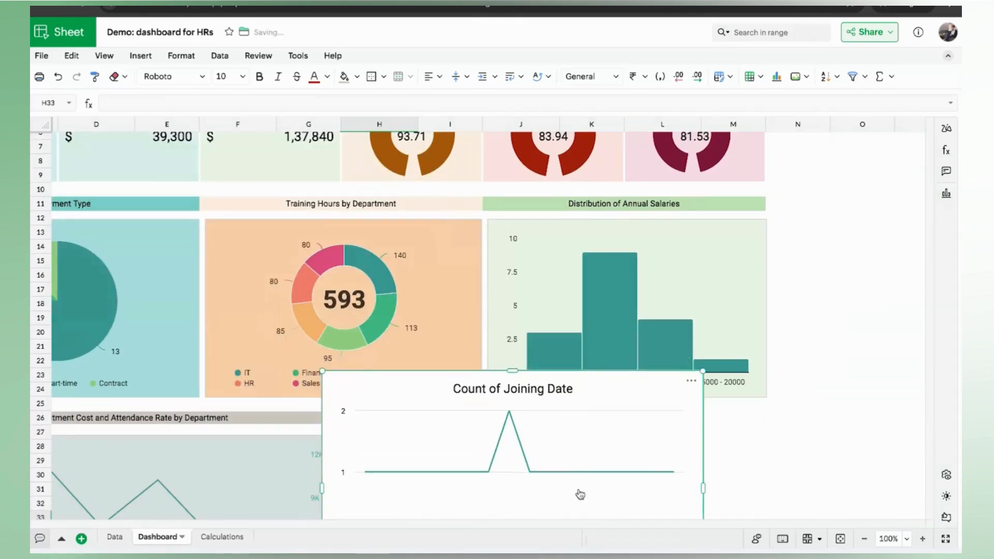
{"action": "scroll", "coordinate": [559, 295], "scroll_direction": "down", "scroll_amount": 4}
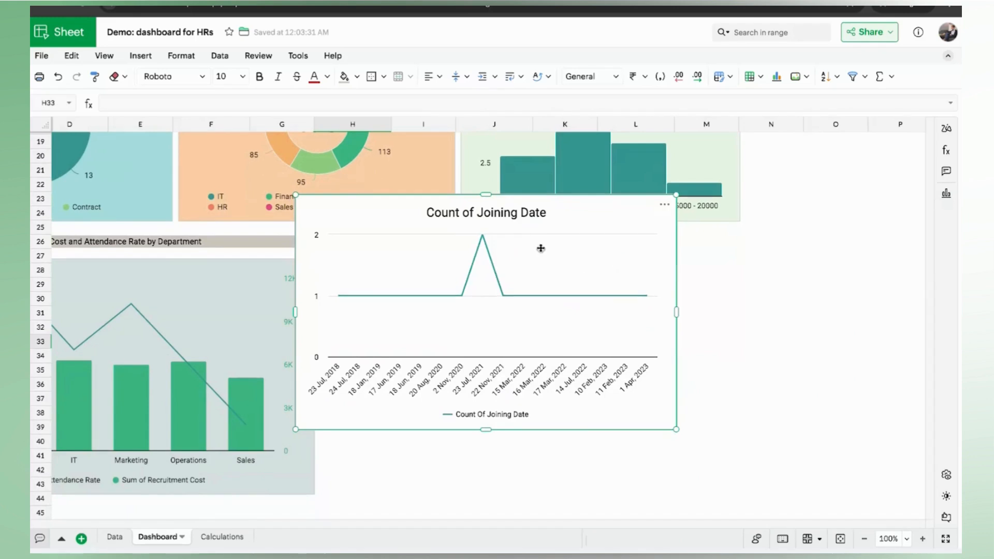
{"action": "left_click_drag", "start_coordinate": [537, 249], "coordinate": [604, 317]}
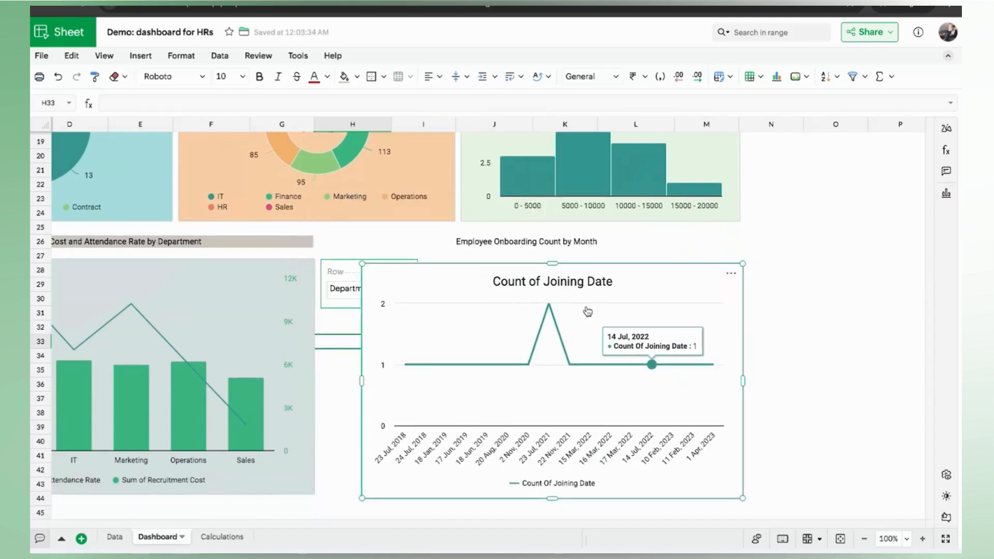
Step: Remove the chart title from the joining date line chart
{"action": "double_click", "coordinate": [587, 311]}
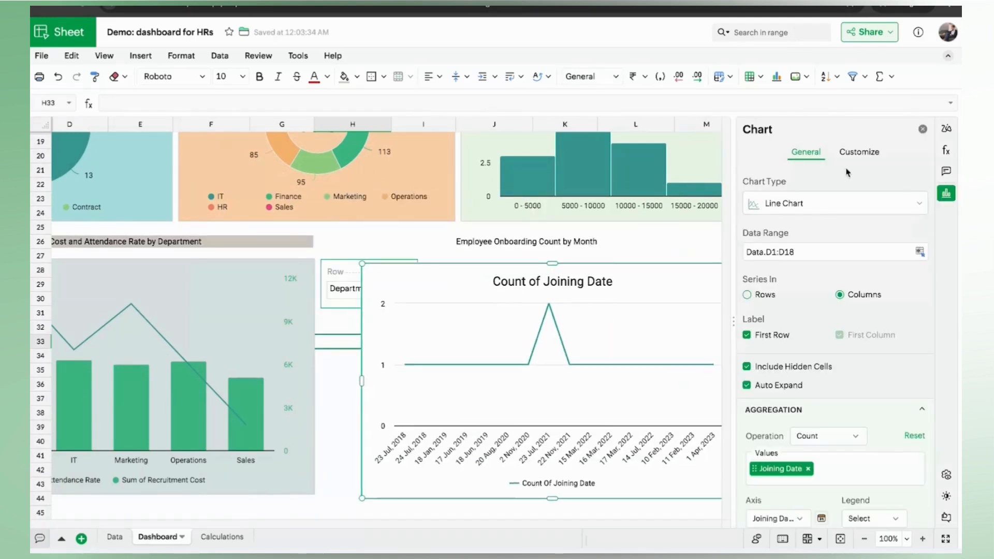
{"action": "left_click", "coordinate": [852, 153]}
{"action": "left_click", "coordinate": [790, 189]}
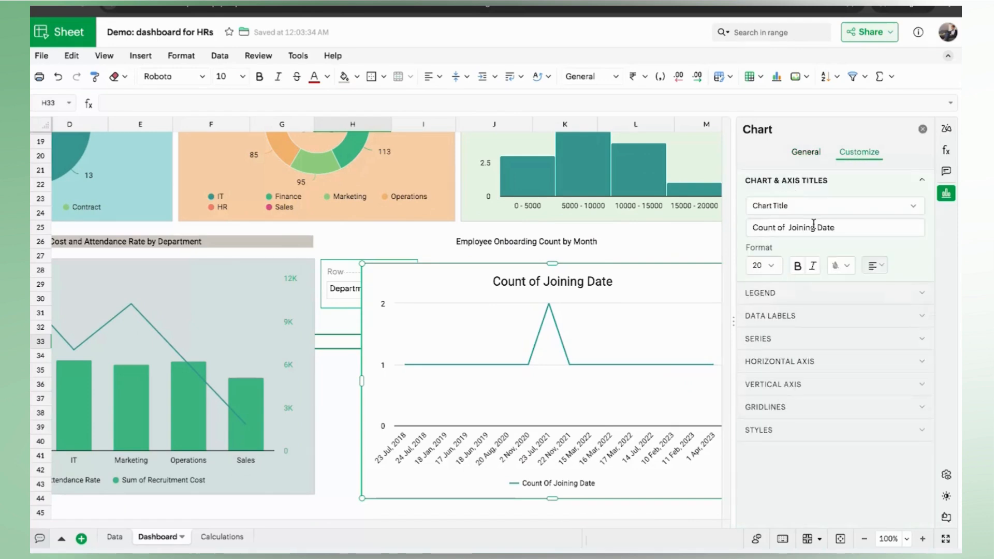
{"action": "left_click", "coordinate": [840, 229]}
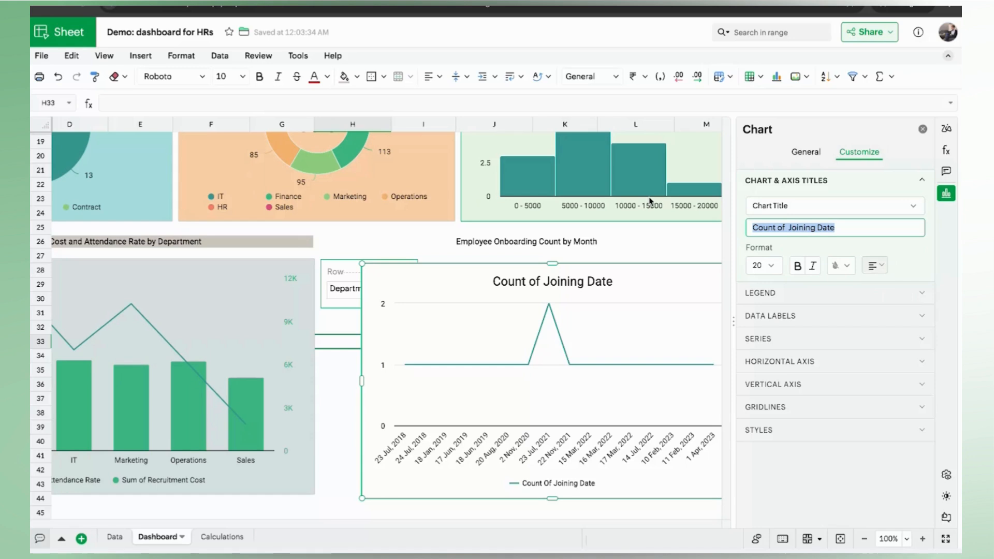
{"action": "key", "text": "BackSpace"}
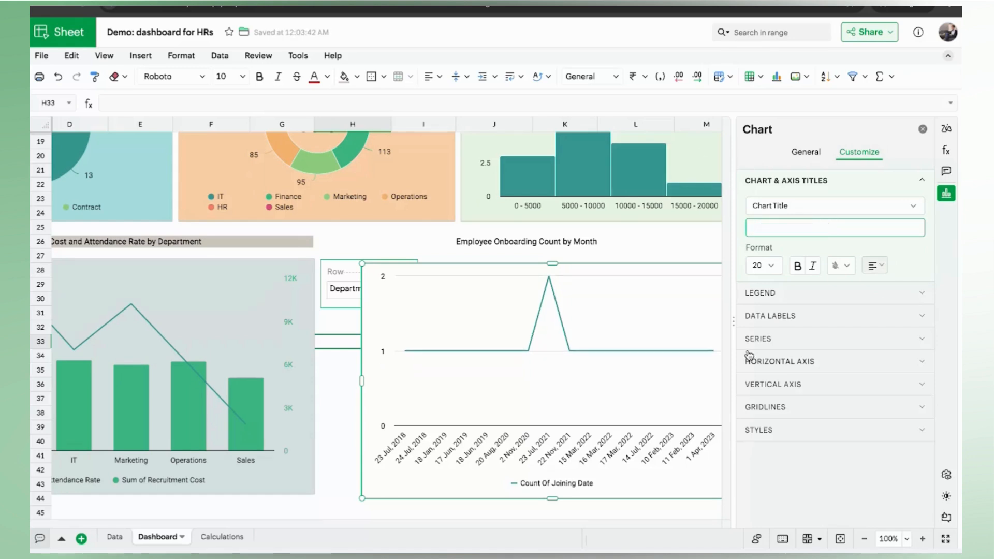
Step: Group the joining date chart's axis dates by Month by Year
{"action": "left_click", "coordinate": [800, 154]}
{"action": "scroll", "coordinate": [783, 377], "scroll_direction": "down", "scroll_amount": 2}
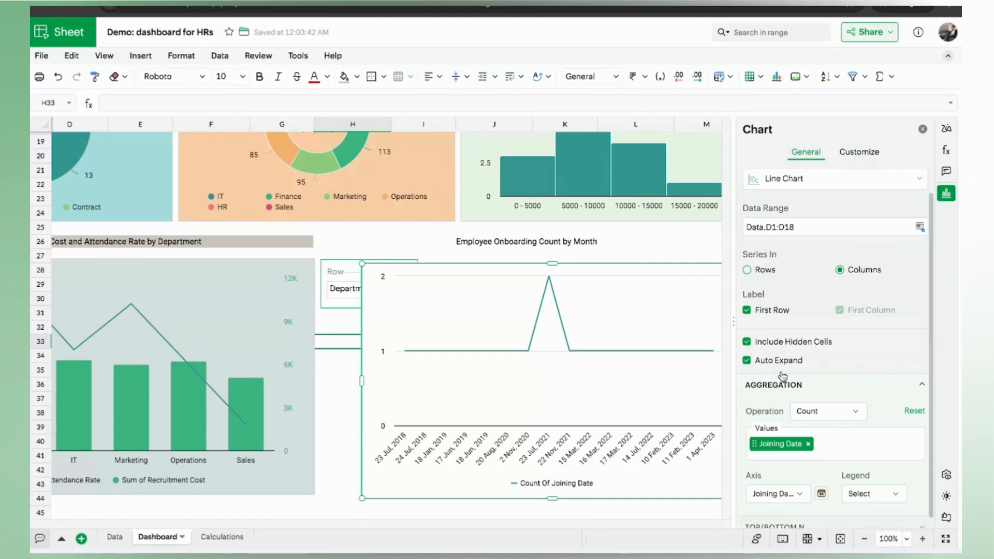
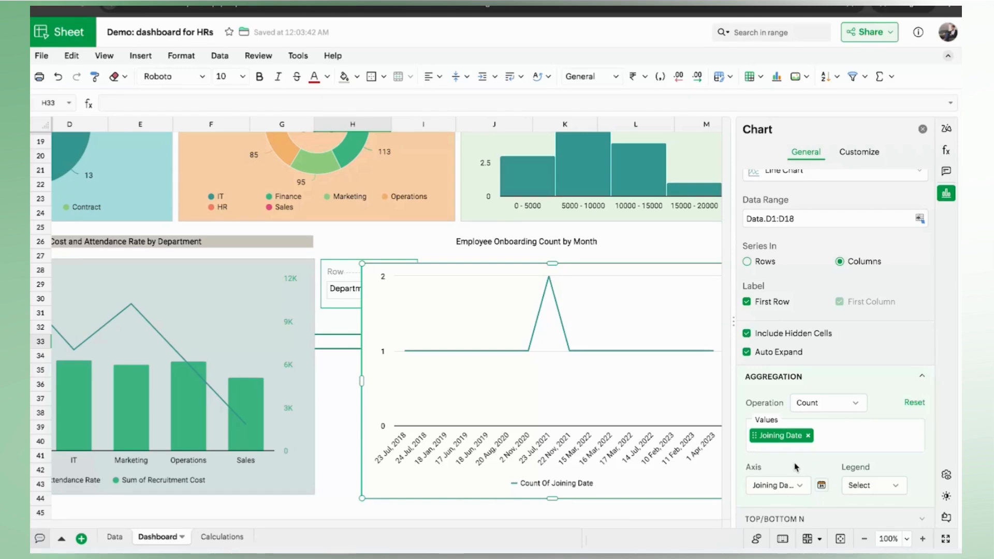
{"action": "left_click", "coordinate": [821, 485]}
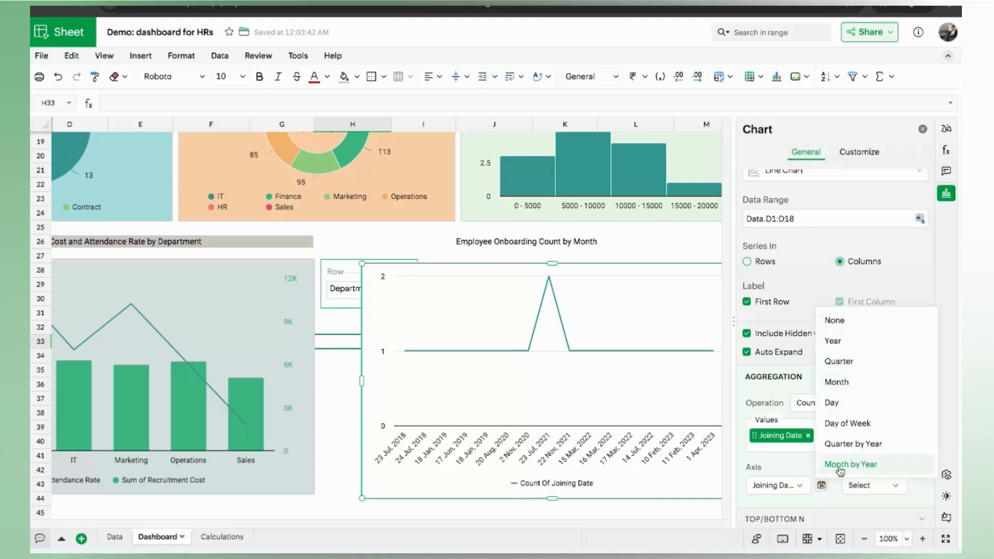
{"action": "left_click", "coordinate": [840, 468]}
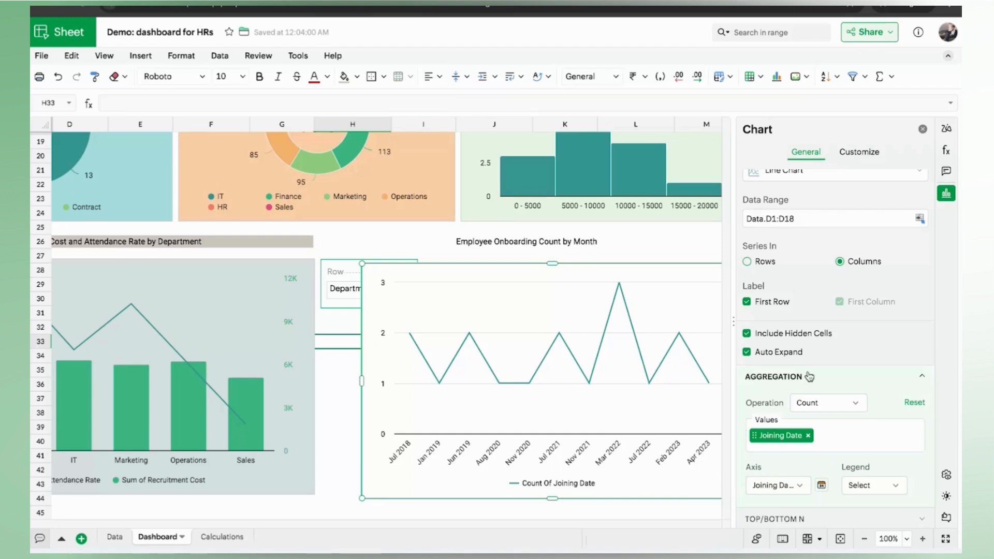
Step: Change the joining date chart's type to Spline Chart
{"action": "scroll", "coordinate": [843, 317], "scroll_direction": "up", "scroll_amount": 2}
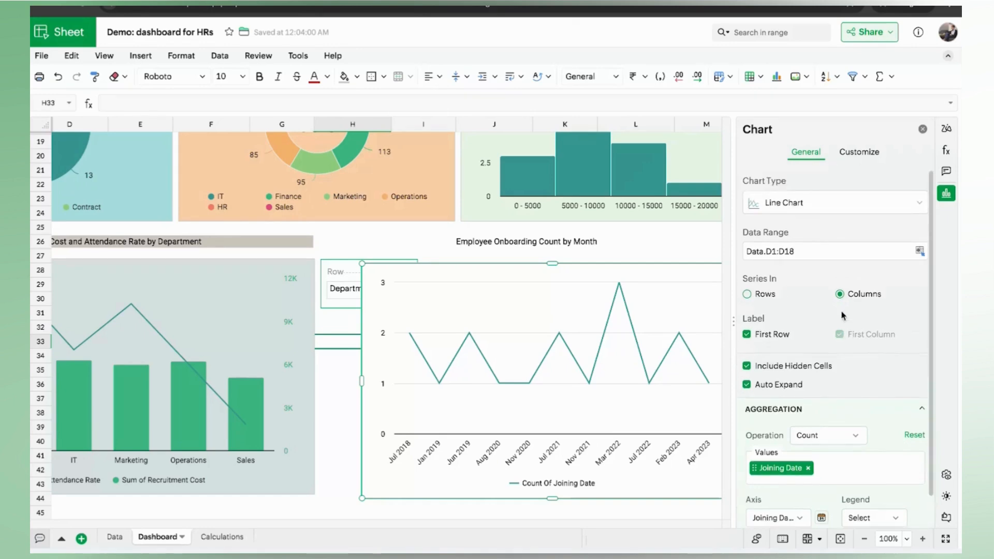
{"action": "left_click", "coordinate": [795, 202]}
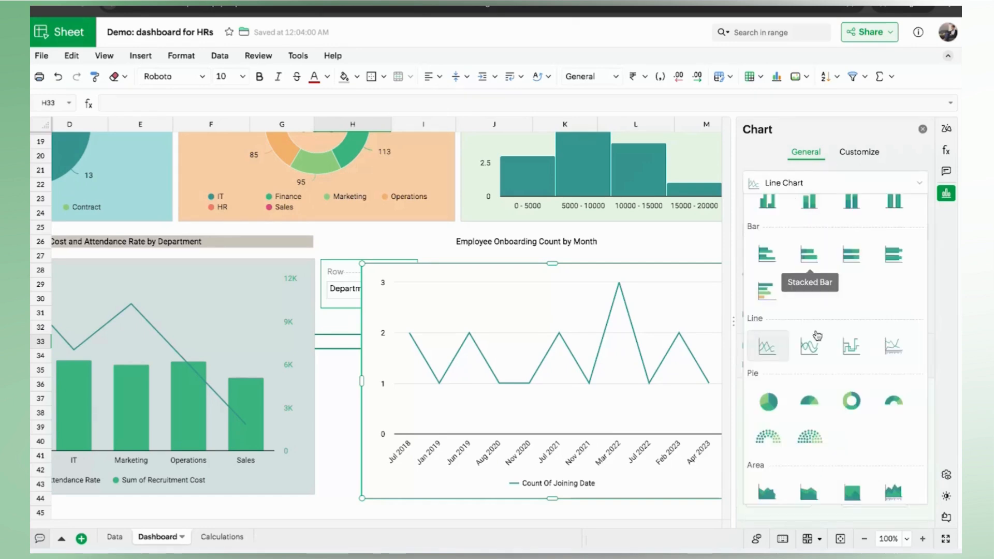
{"action": "left_click", "coordinate": [810, 348]}
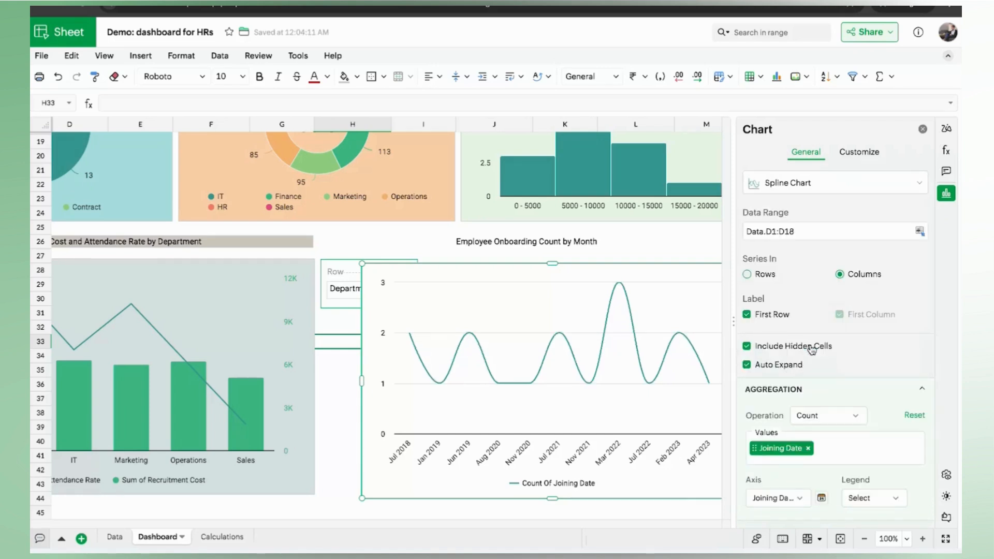
Step: Turn off the major Y-axis gridlines of the spline chart
{"action": "left_click", "coordinate": [857, 151]}
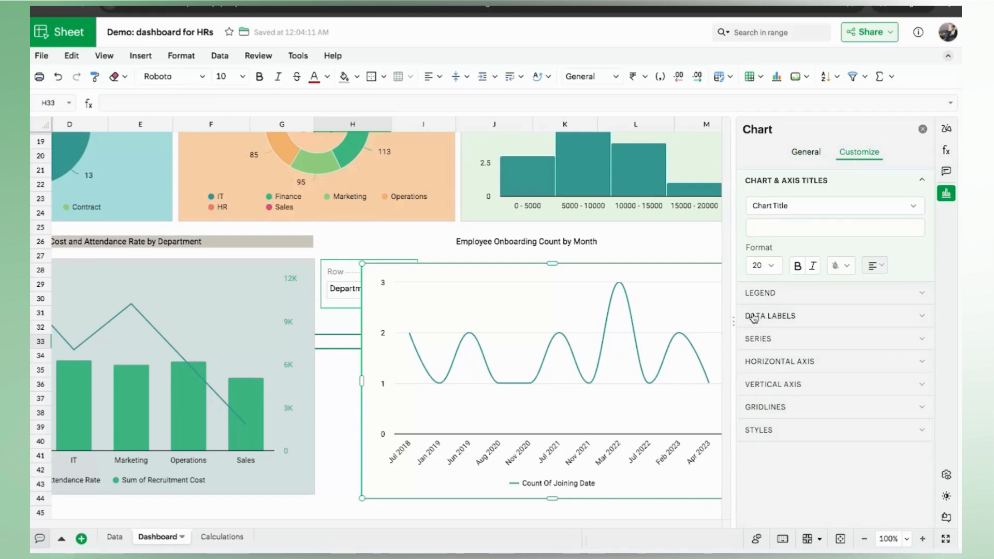
{"action": "left_click", "coordinate": [749, 407]}
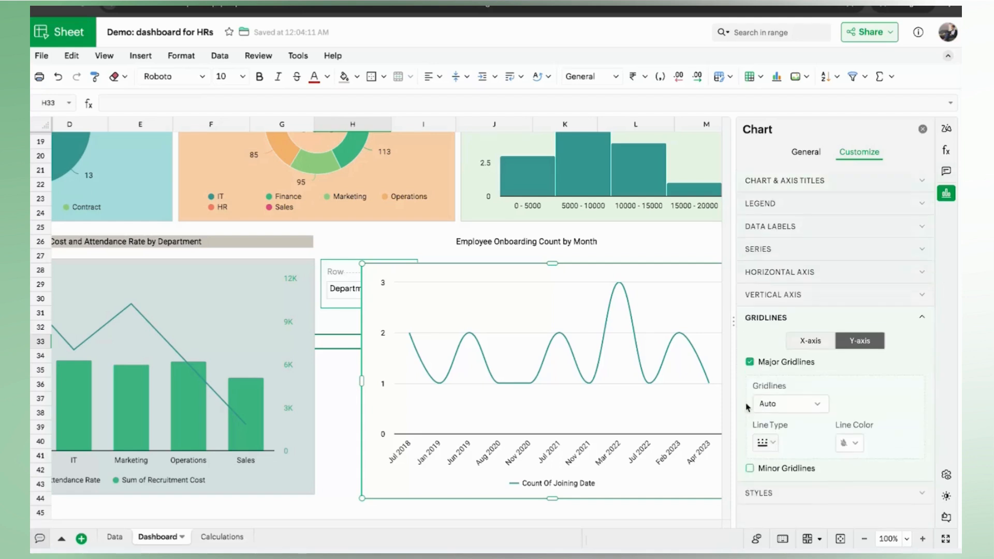
{"action": "left_click", "coordinate": [750, 362]}
{"action": "left_click", "coordinate": [765, 317]}
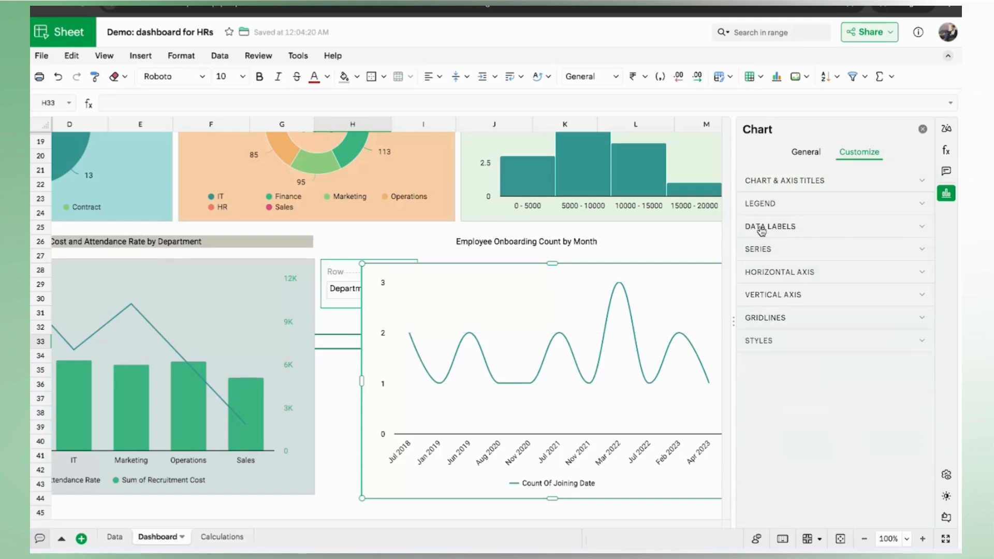
Step: Show circle markers on the Count Of Joining Date series and give them a white border
{"action": "left_click", "coordinate": [758, 249]}
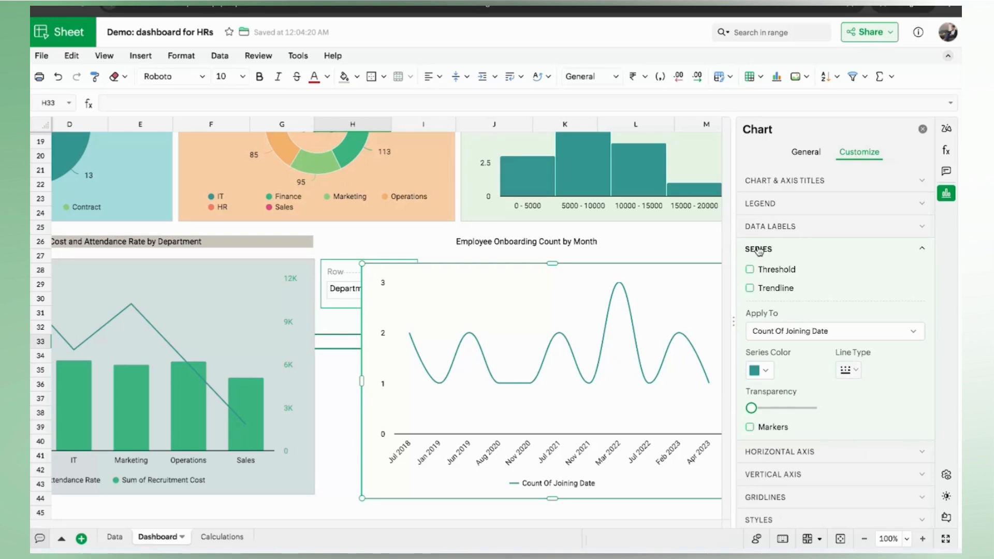
{"action": "left_click", "coordinate": [751, 428]}
{"action": "left_click", "coordinate": [787, 468]}
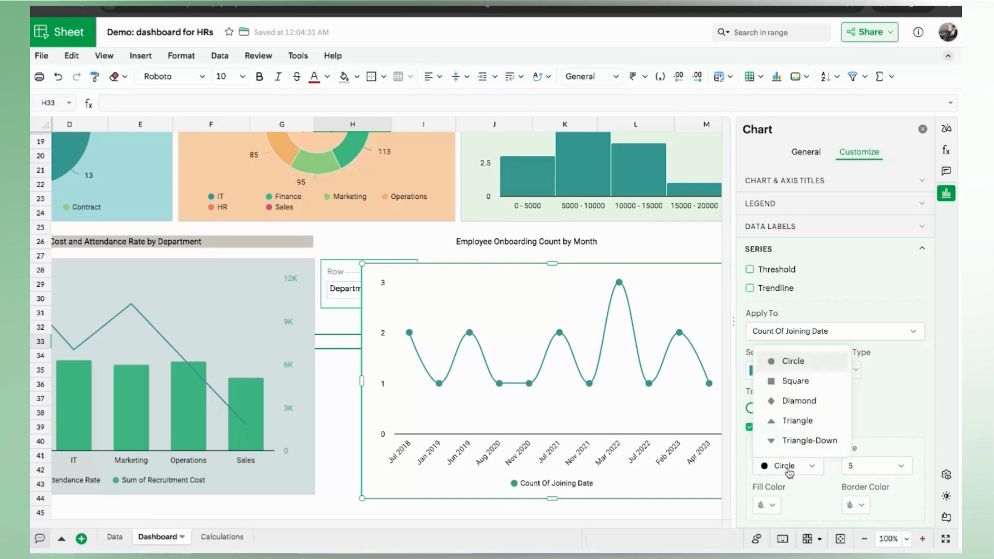
{"action": "left_click", "coordinate": [788, 469]}
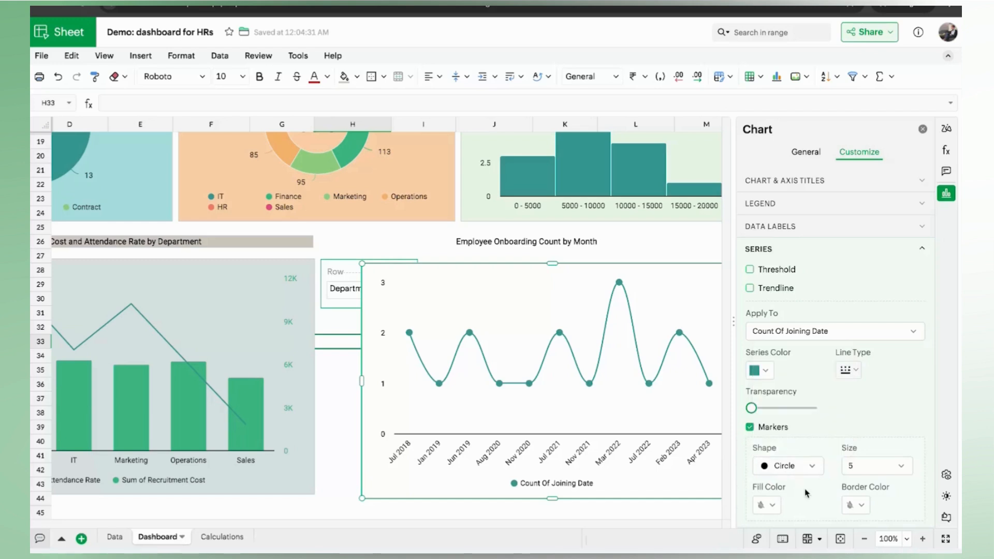
{"action": "scroll", "coordinate": [802, 477], "scroll_direction": "down", "scroll_amount": 2}
{"action": "left_click", "coordinate": [859, 444]}
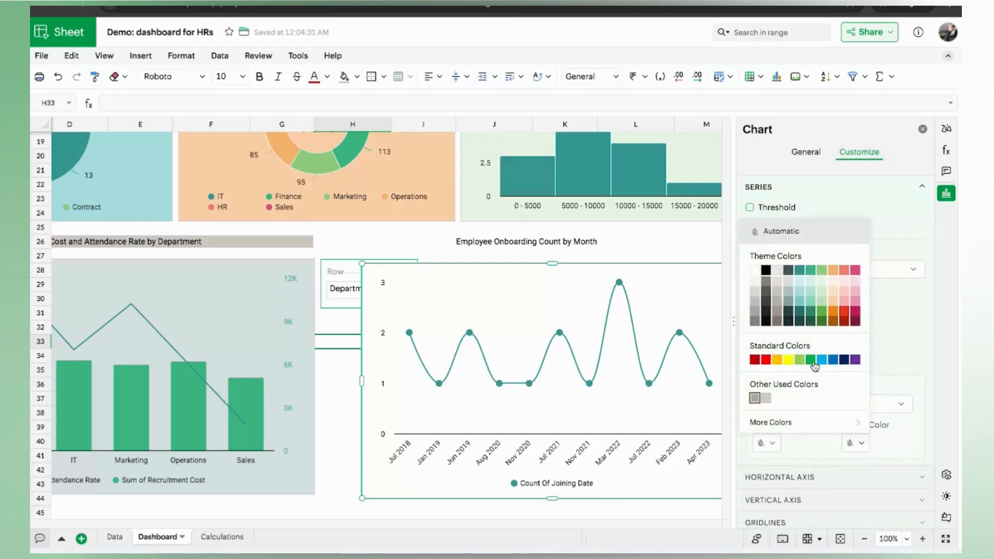
{"action": "left_click", "coordinate": [754, 272]}
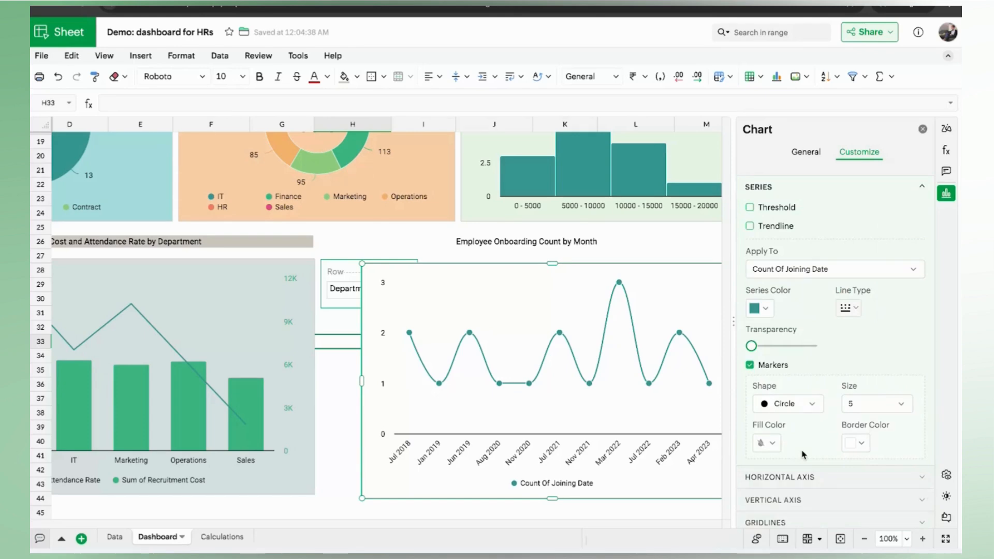
Step: Give the spline chart a very light orange theme colour as its background
{"action": "scroll", "coordinate": [803, 454], "scroll_direction": "down", "scroll_amount": 1}
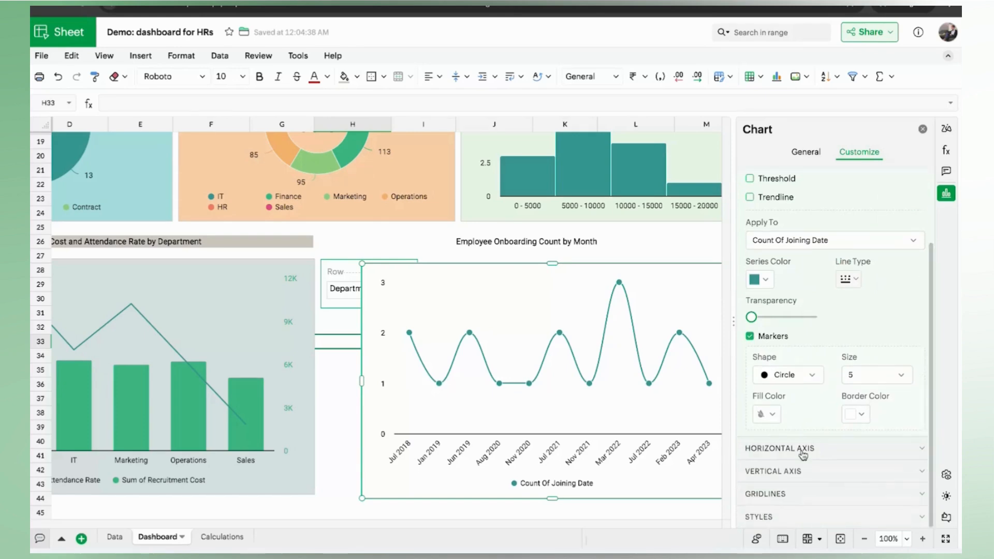
{"action": "left_click", "coordinate": [767, 517]}
{"action": "left_click", "coordinate": [765, 422]}
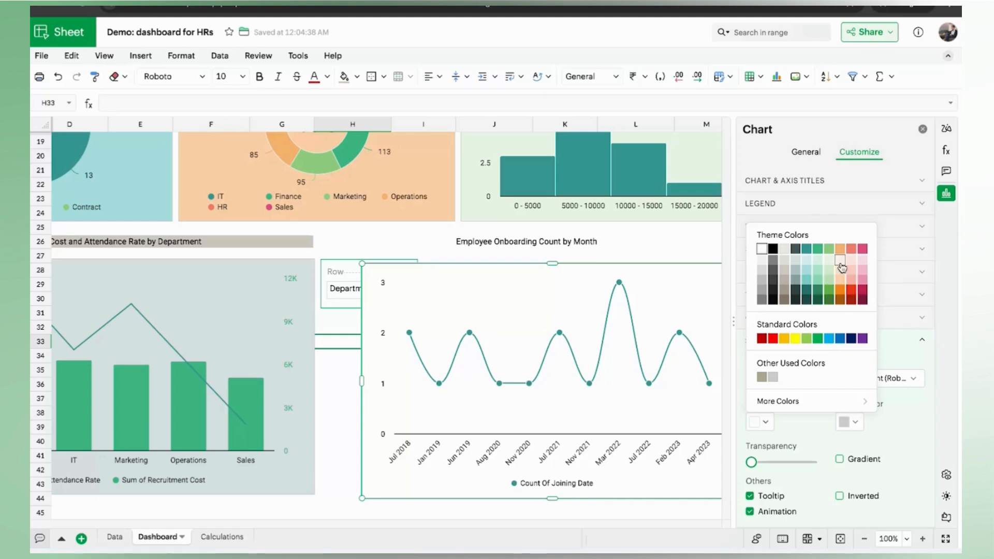
{"action": "left_click", "coordinate": [839, 263]}
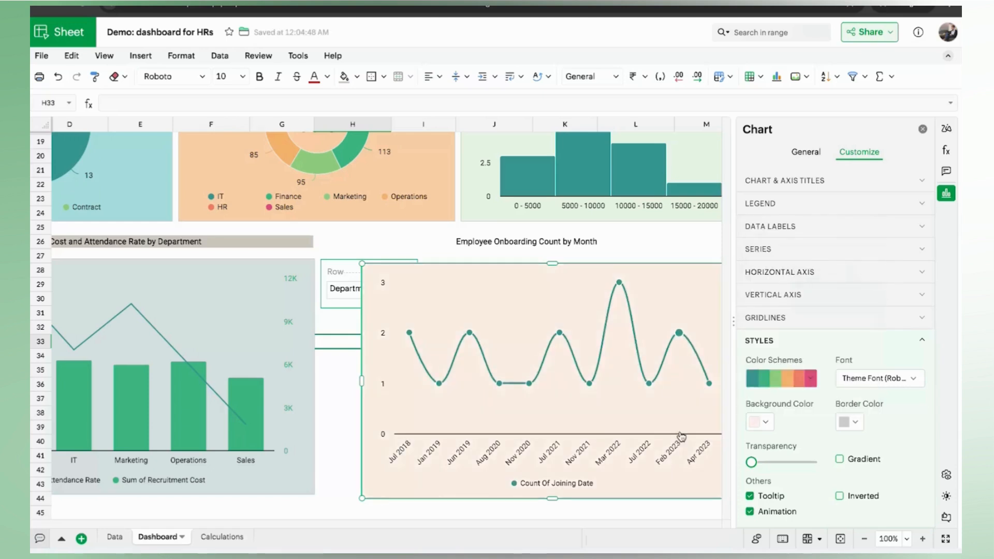
Step: Fill the "Employee Onboarding Count by Month" heading cell with the 40% lighten orange theme colour, #f9d1a8
{"action": "left_click", "coordinate": [539, 242]}
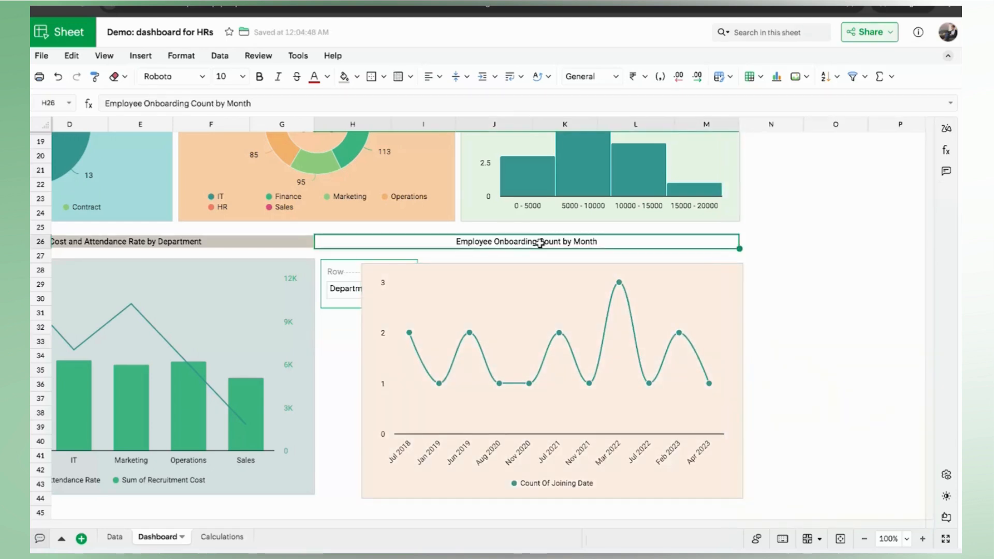
{"action": "left_click", "coordinate": [357, 77]}
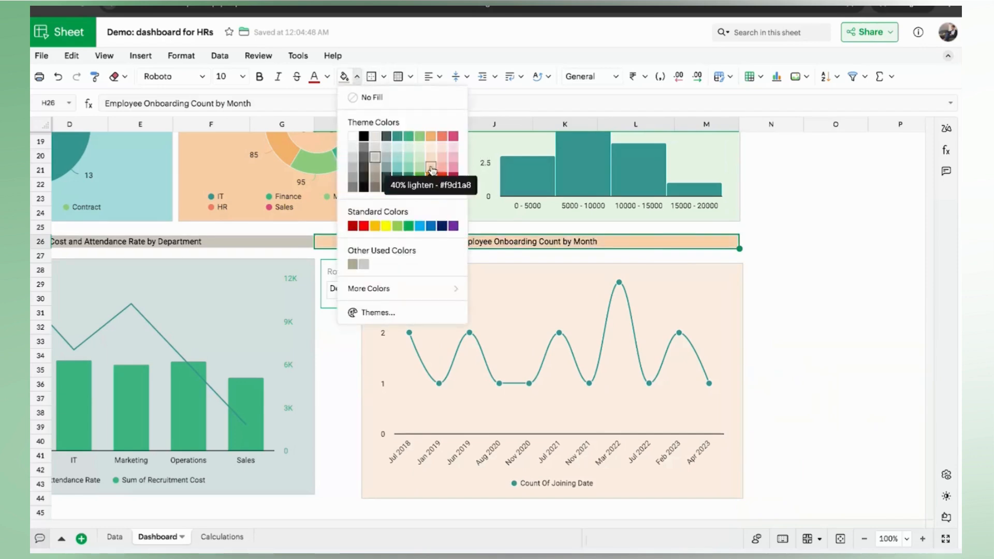
{"action": "left_click", "coordinate": [431, 167]}
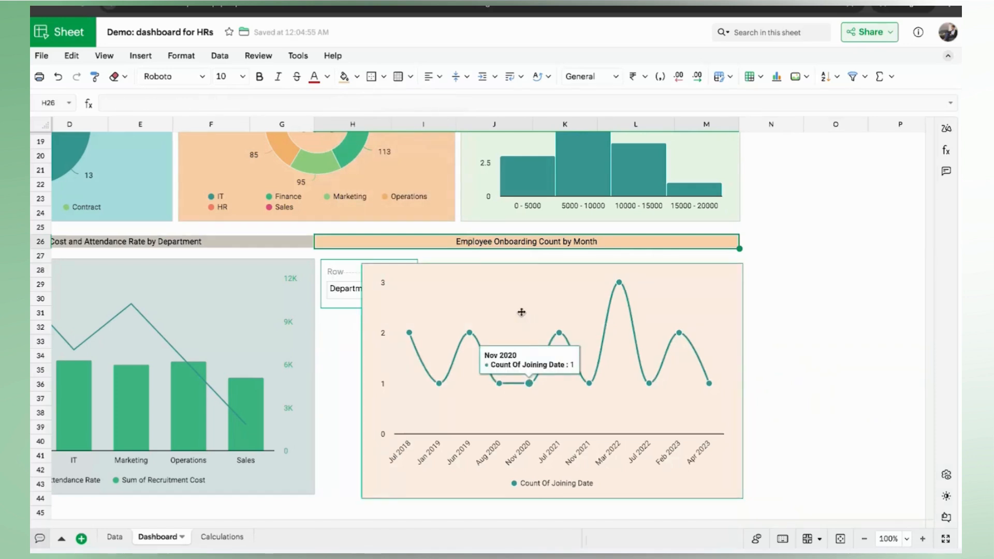
Step: Align the spline chart with column H below its heading and widen it to the heading's end at column M
{"action": "left_click_drag", "start_coordinate": [521, 312], "coordinate": [483, 313]}
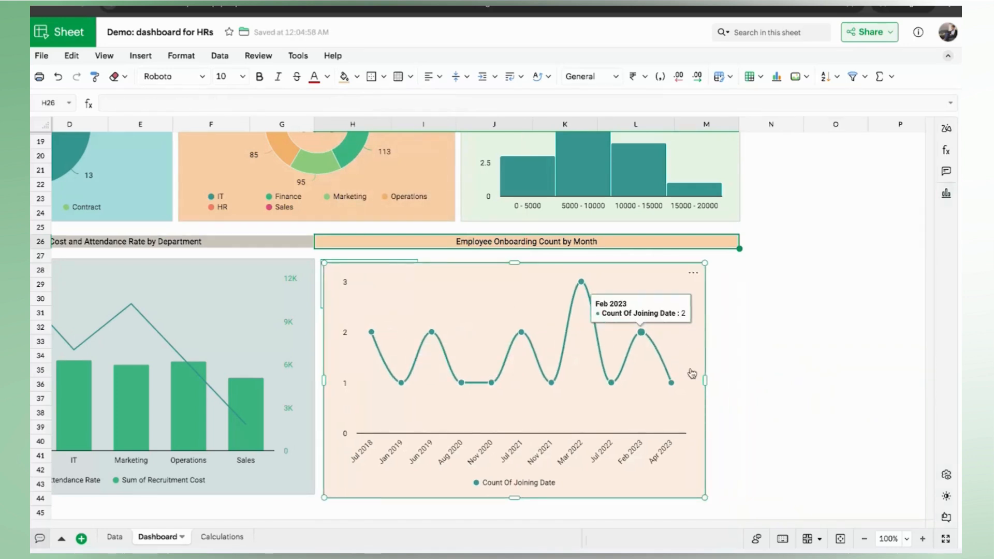
{"action": "left_click_drag", "start_coordinate": [705, 380], "coordinate": [739, 380]}
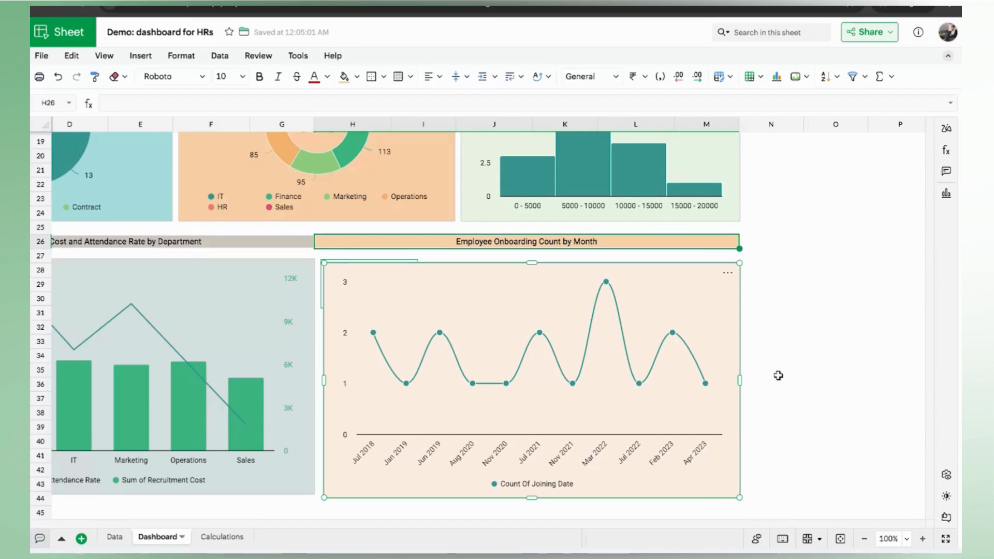
{"action": "mouse_move", "coordinate": [620, 412]}
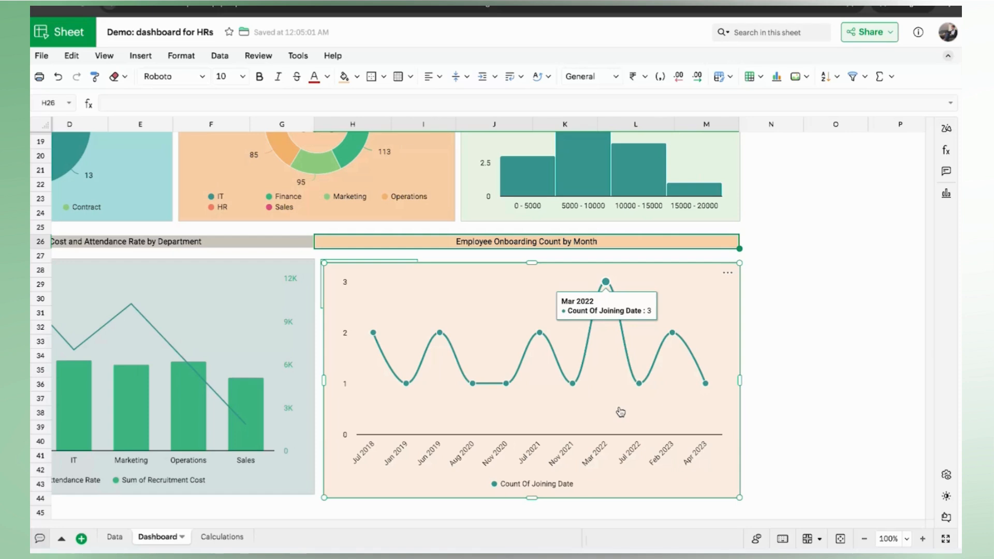
{"action": "left_click", "coordinate": [765, 407]}
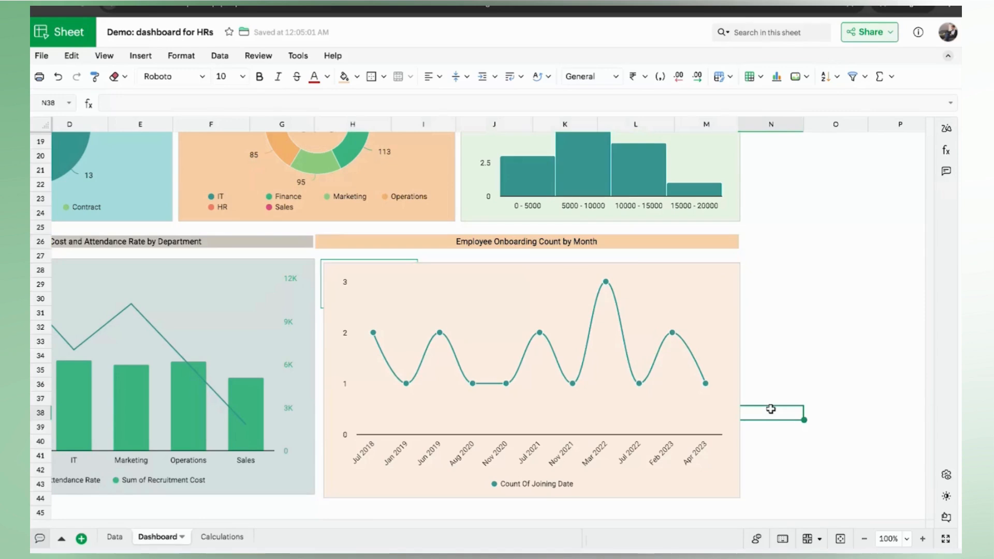
Step: Move the spline chart so its outer edge meets the heading's end at column M and its top lines up with the neighbouring combo chart
{"action": "scroll", "coordinate": [673, 362], "scroll_direction": "left", "scroll_amount": 2}
{"action": "scroll", "coordinate": [673, 362], "scroll_direction": "down", "scroll_amount": 1}
{"action": "left_click", "coordinate": [548, 299]}
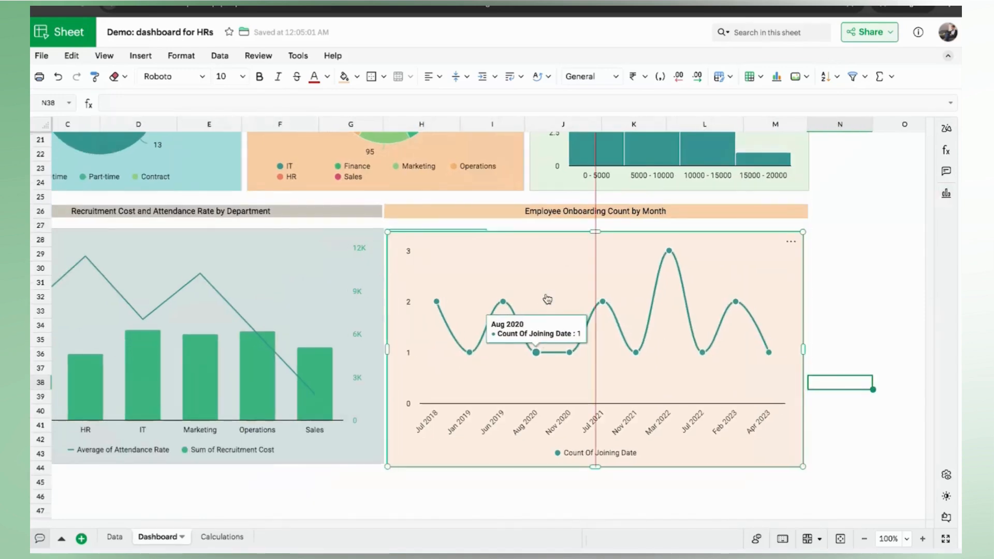
{"action": "left_click_drag", "start_coordinate": [549, 300], "coordinate": [547, 296]}
{"action": "left_click", "coordinate": [893, 325]}
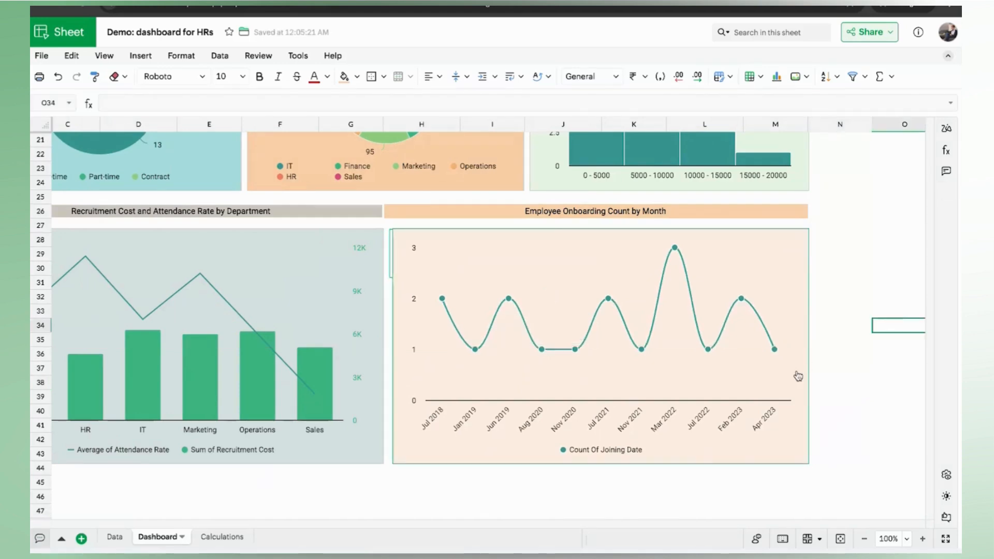
Step: Merge cells B45:G45 below the recruitment cost and attendance rate chart
{"action": "scroll", "coordinate": [795, 372], "scroll_direction": "up", "scroll_amount": 4}
{"action": "scroll", "coordinate": [795, 371], "scroll_direction": "left", "scroll_amount": 1}
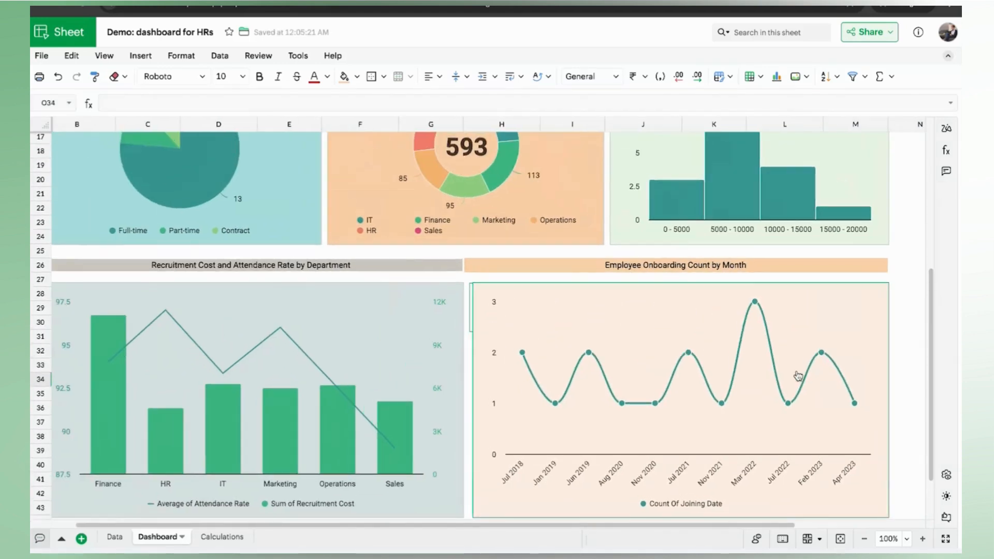
{"action": "scroll", "coordinate": [798, 375], "scroll_direction": "up", "scroll_amount": 5}
{"action": "scroll", "coordinate": [797, 375], "scroll_direction": "left", "scroll_amount": 1}
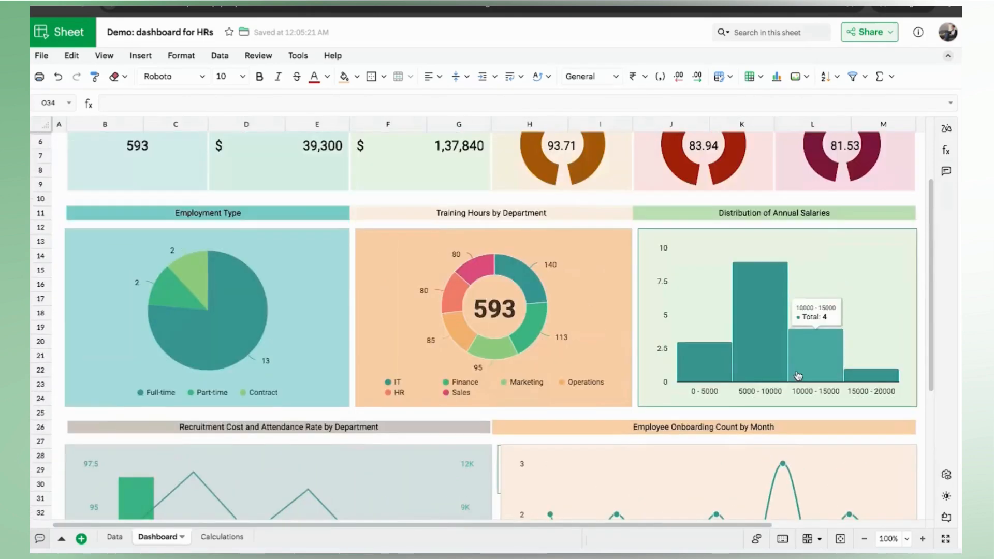
{"action": "scroll", "coordinate": [798, 375], "scroll_direction": "down", "scroll_amount": 10}
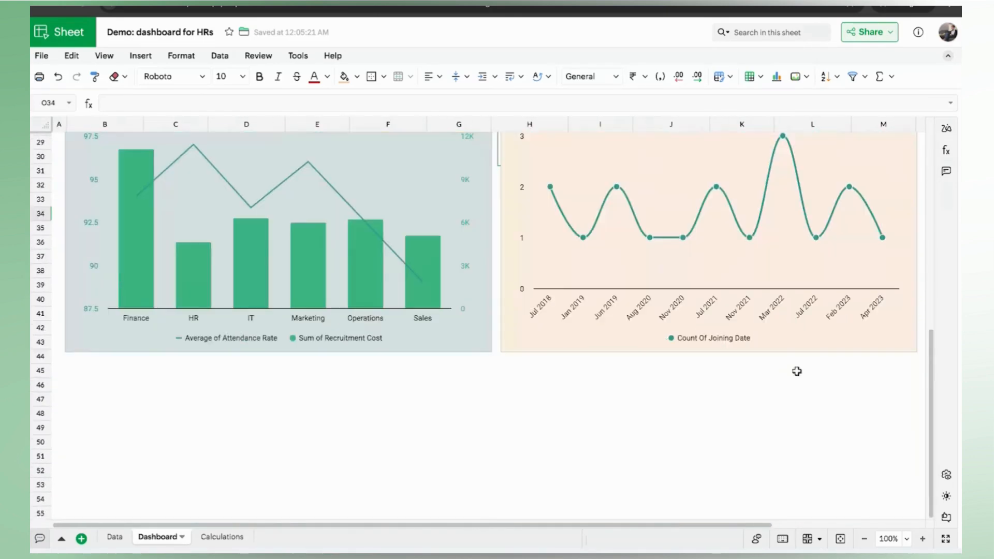
{"action": "left_click", "coordinate": [77, 372]}
{"action": "left_click", "coordinate": [466, 374], "text": "shift"}
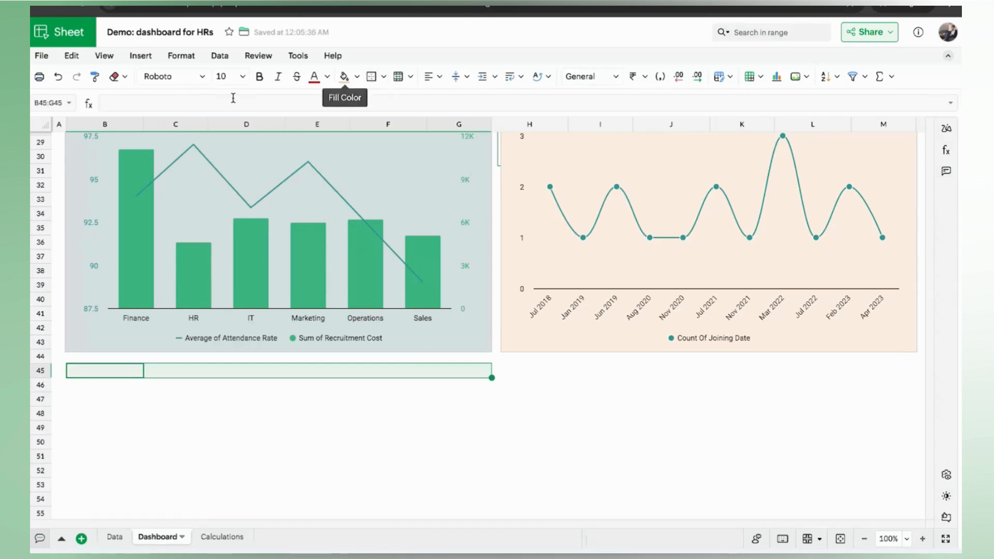
{"action": "left_click", "coordinate": [398, 77]}
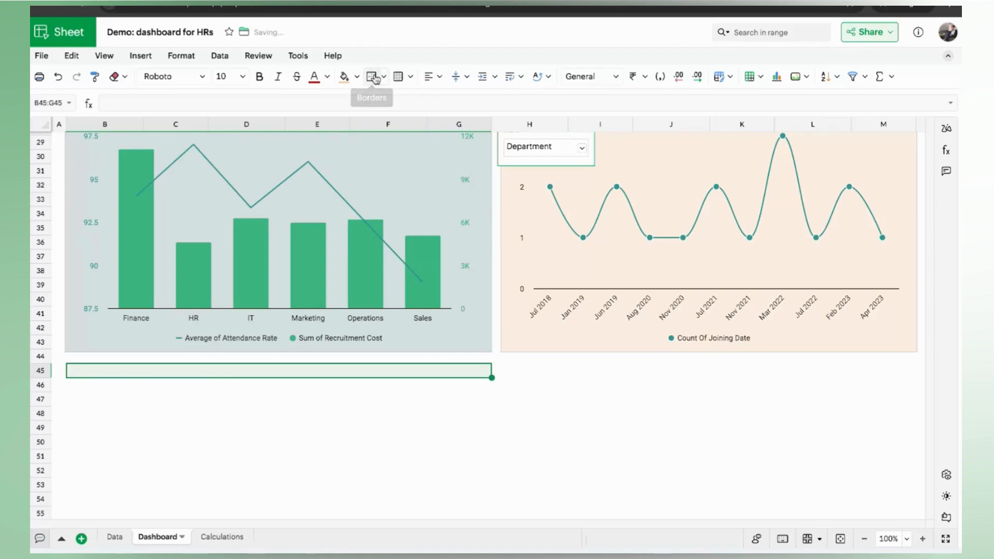
Step: Enter the heading "Total Training Hours and Average Performance Score by Department" in the merged cell B45
{"action": "left_click", "coordinate": [223, 374]}
{"action": "double_click", "coordinate": [223, 374]}
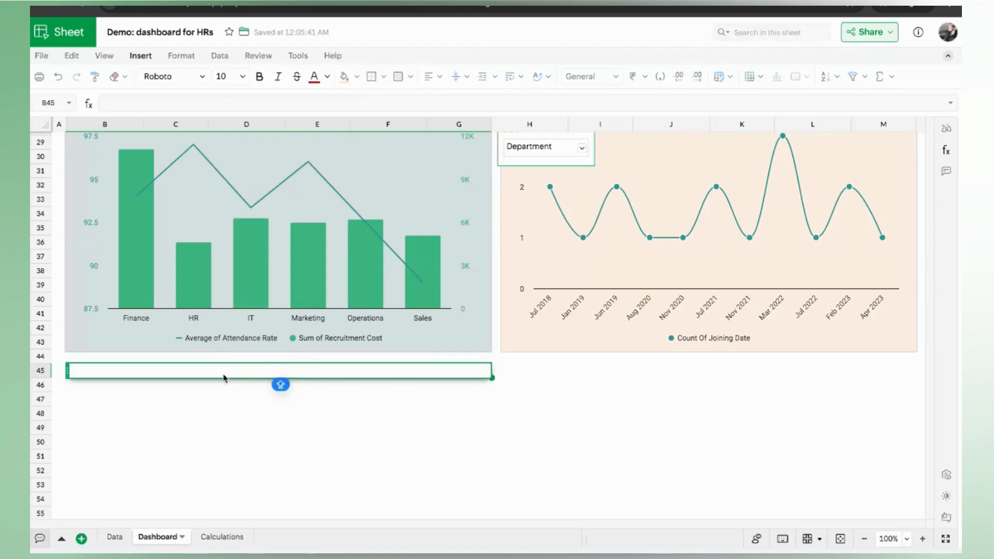
{"action": "type", "text": "Total "}
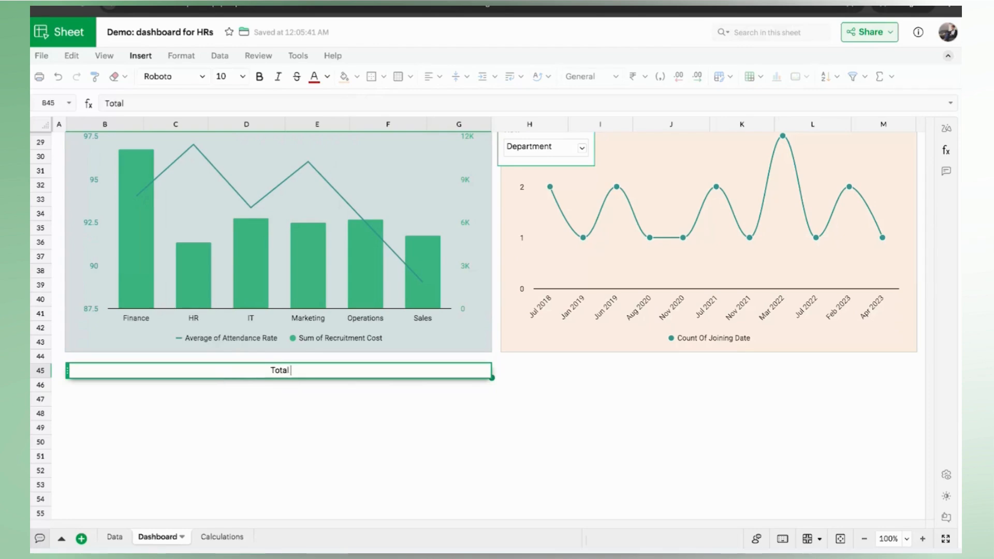
{"action": "type", "text": "Training Hours and"}
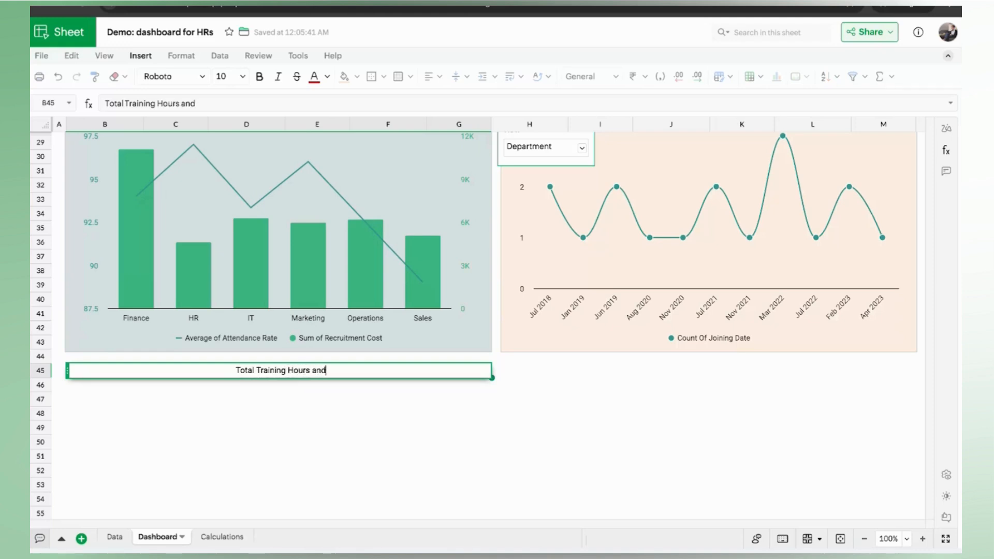
{"action": "type", "text": " Avera"}
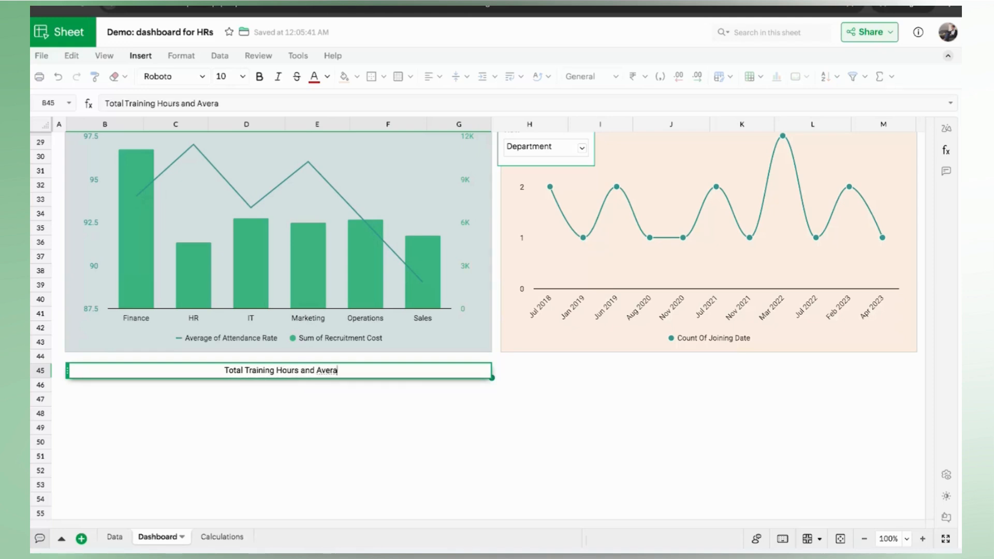
{"action": "type", "text": "ge P"}
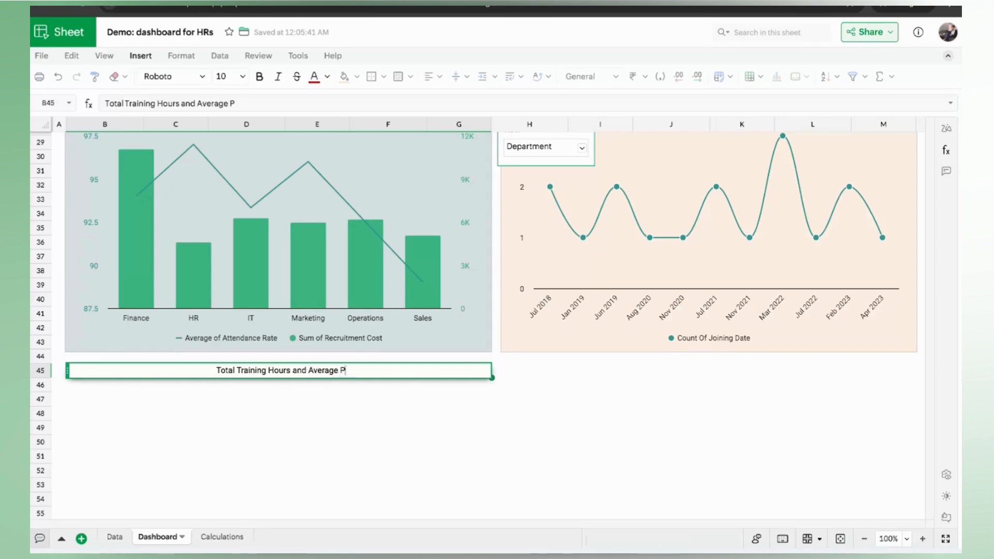
{"action": "type", "text": "erformance S"}
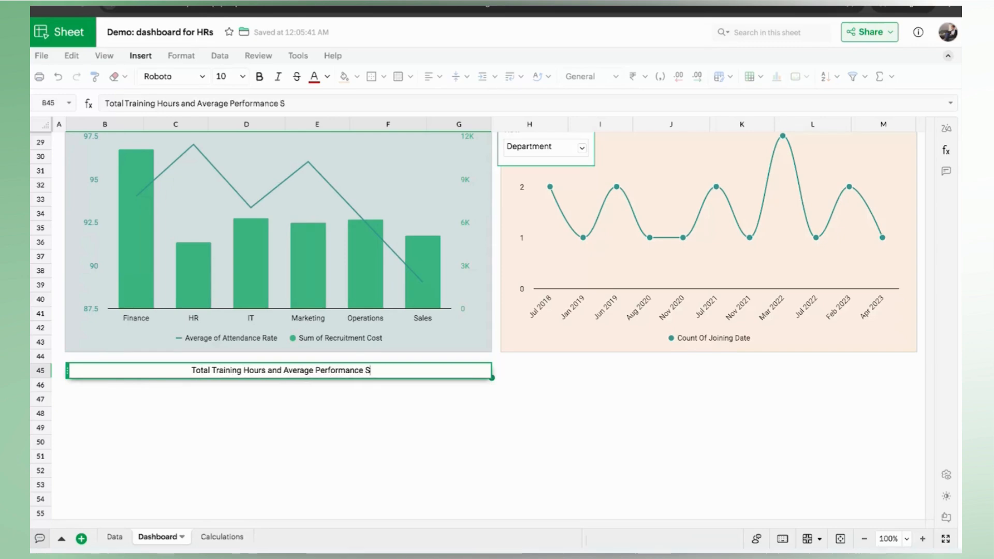
{"action": "type", "text": "core"}
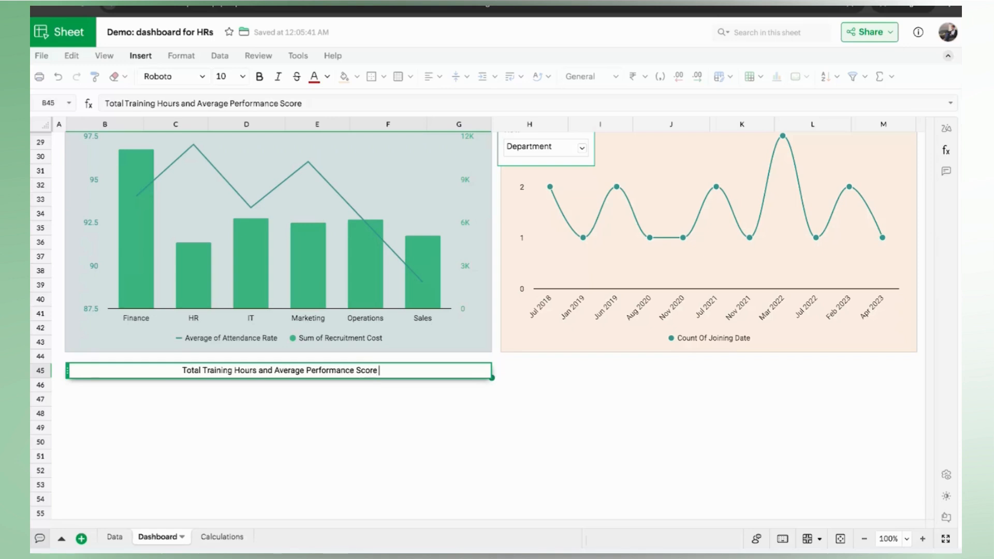
{"action": "type", "text": " by Depa"}
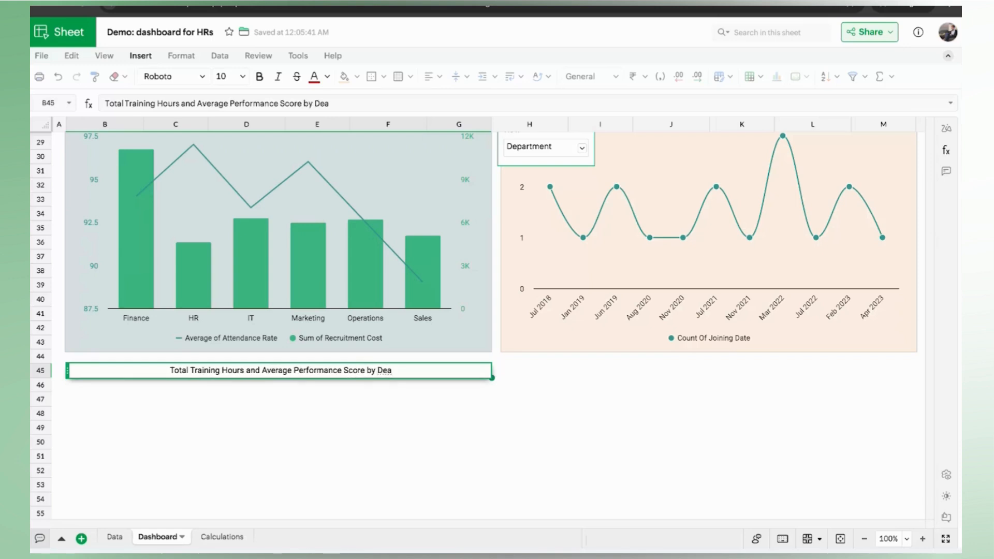
{"action": "type", "text": "rtment"}
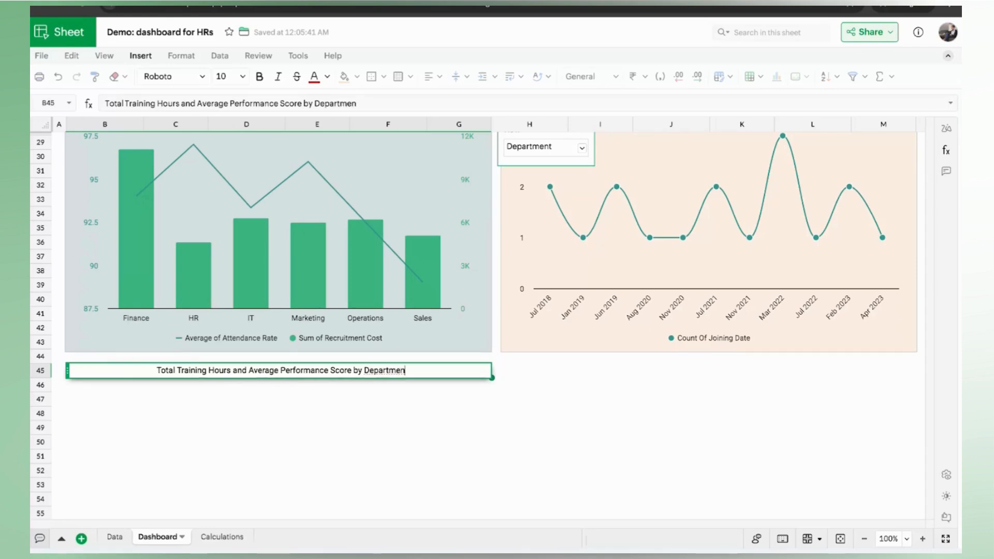
{"action": "key", "text": "Return"}
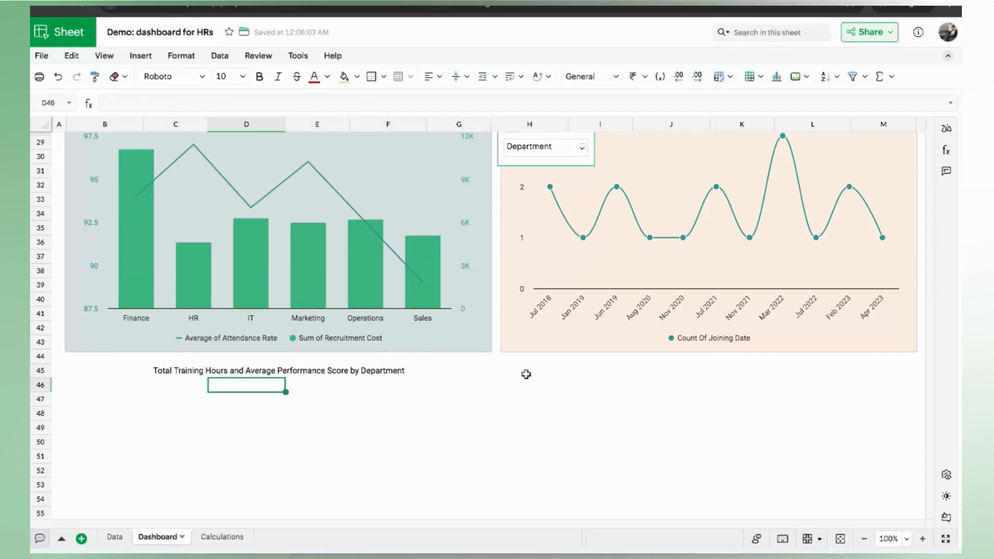
Step: Copy the merged heading format of B45:G45 onto H45:M45 with Format Painter
{"action": "left_click", "coordinate": [417, 375]}
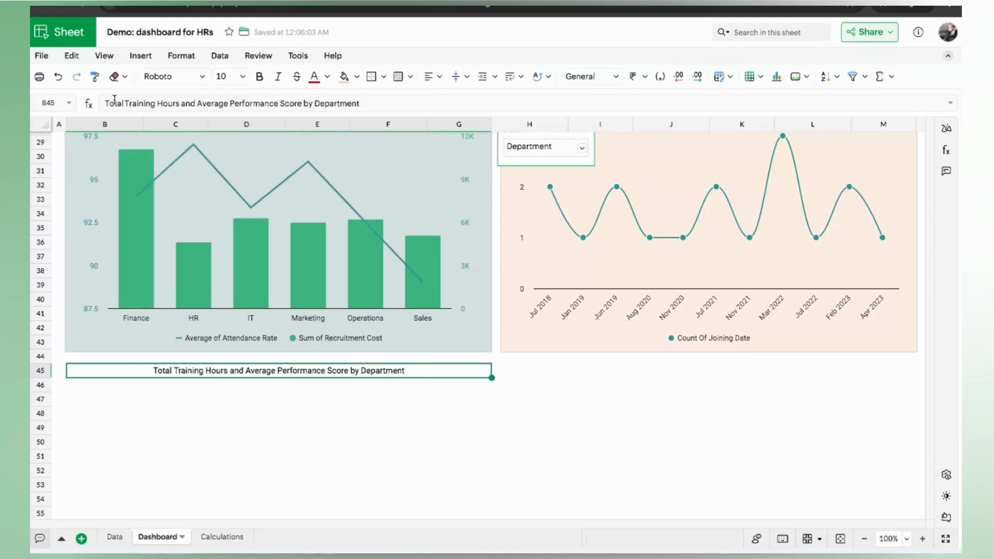
{"action": "left_click", "coordinate": [96, 83]}
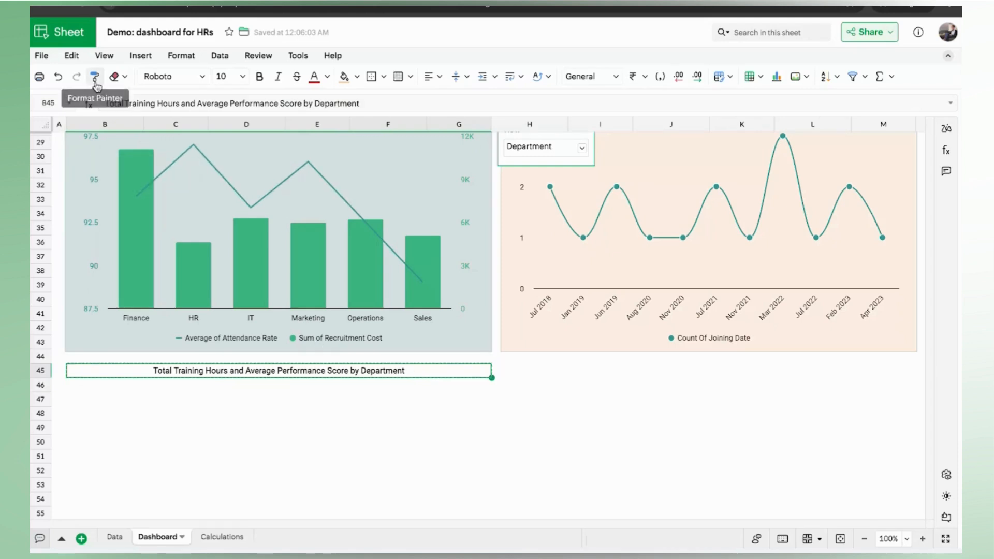
{"action": "left_click", "coordinate": [522, 369]}
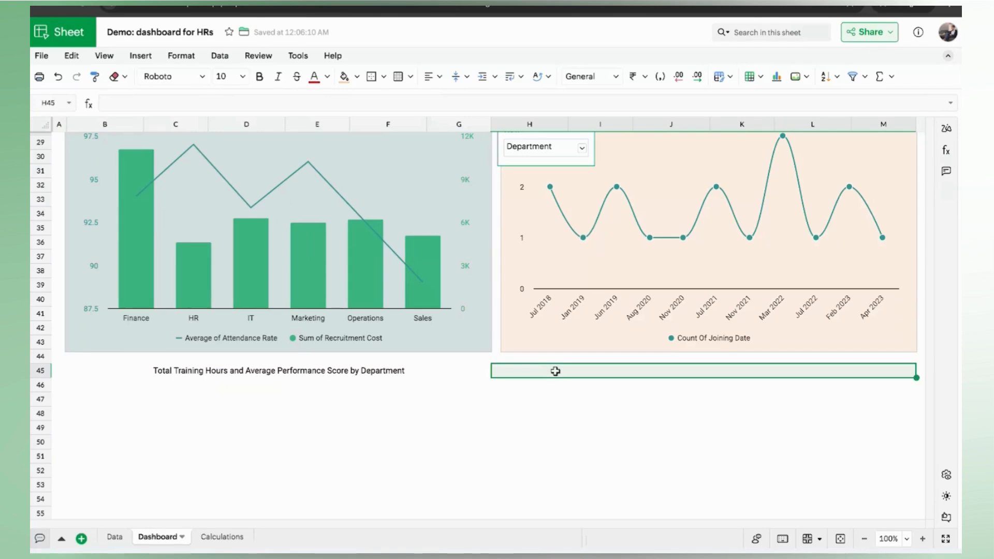
Step: Enter the heading "Hiring Summary" in the merged cell H45
{"action": "left_click", "coordinate": [556, 371]}
{"action": "double_click", "coordinate": [555, 371]}
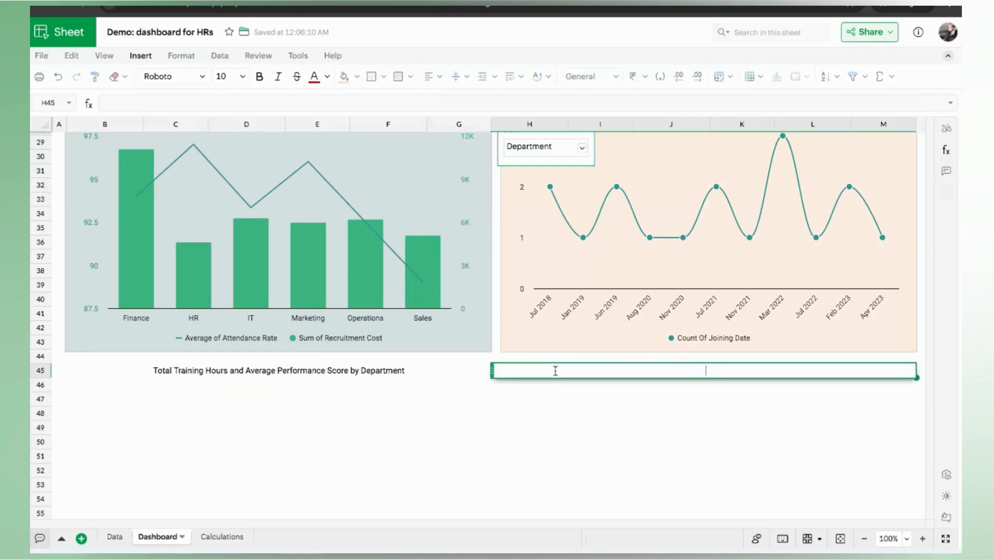
{"action": "type", "text": "Hiring Summary"}
{"action": "key", "text": "Return"}
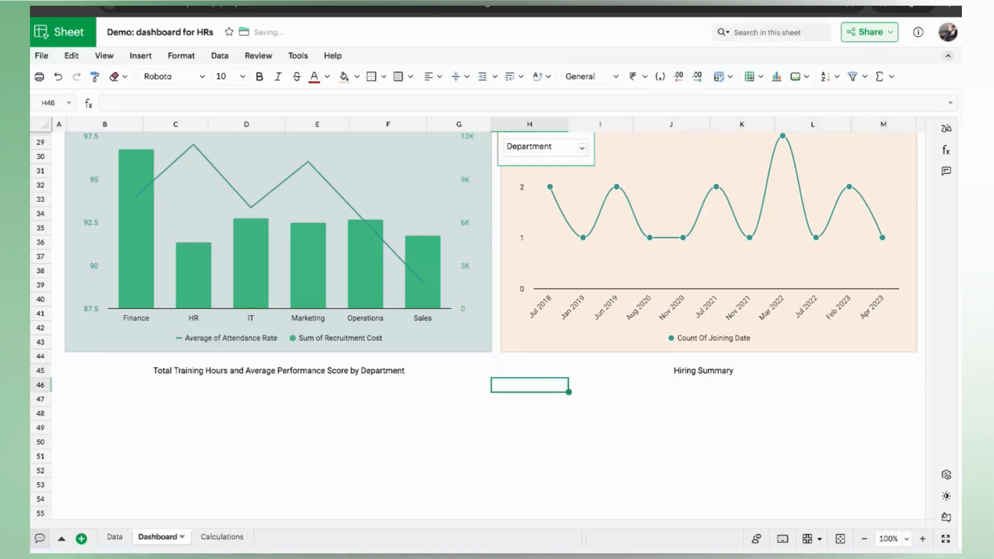
Step: Start a new pivot table from the Calculations sheet and set its source to the employee table on the Data sheet, Table1
{"action": "left_click", "coordinate": [136, 386]}
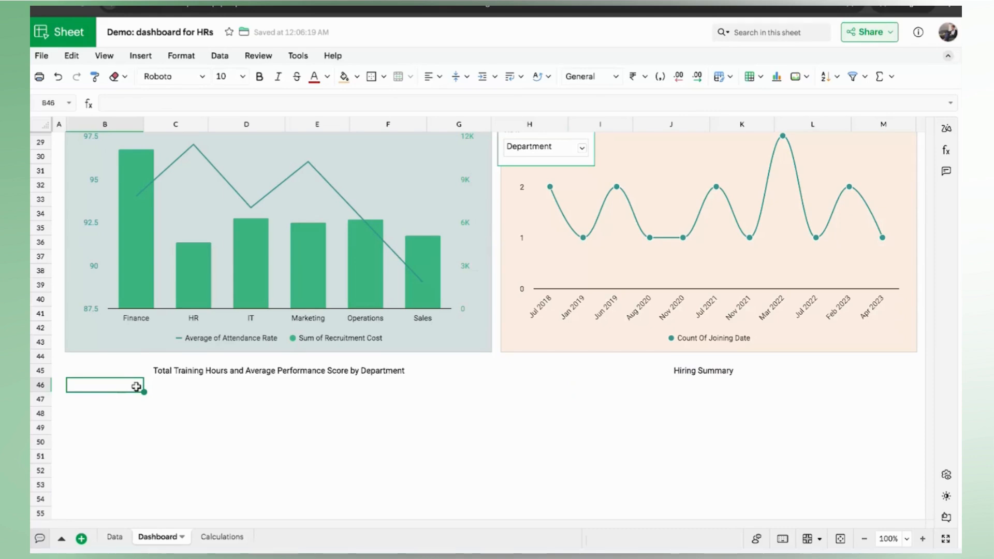
{"action": "left_click", "coordinate": [218, 537]}
{"action": "left_click", "coordinate": [75, 384]}
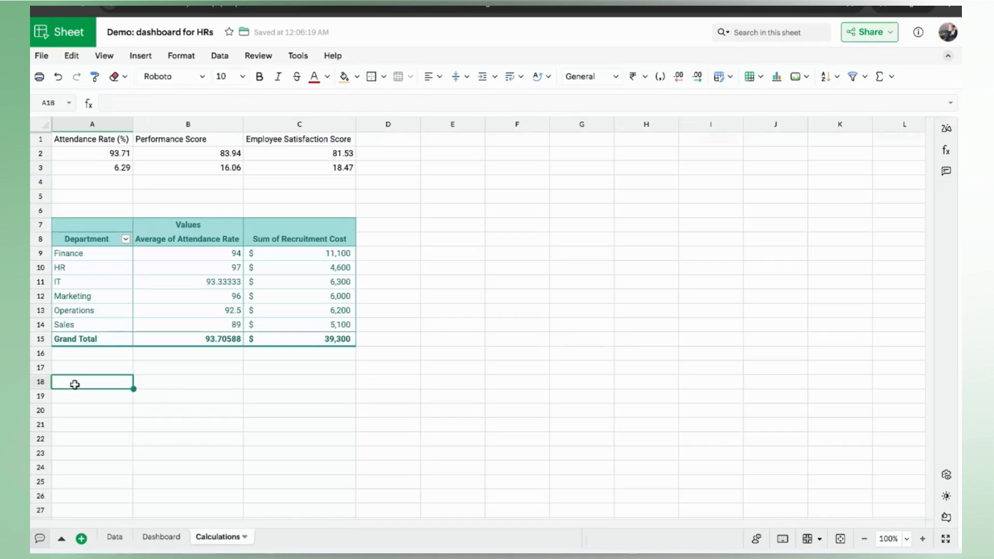
{"action": "left_click", "coordinate": [219, 56]}
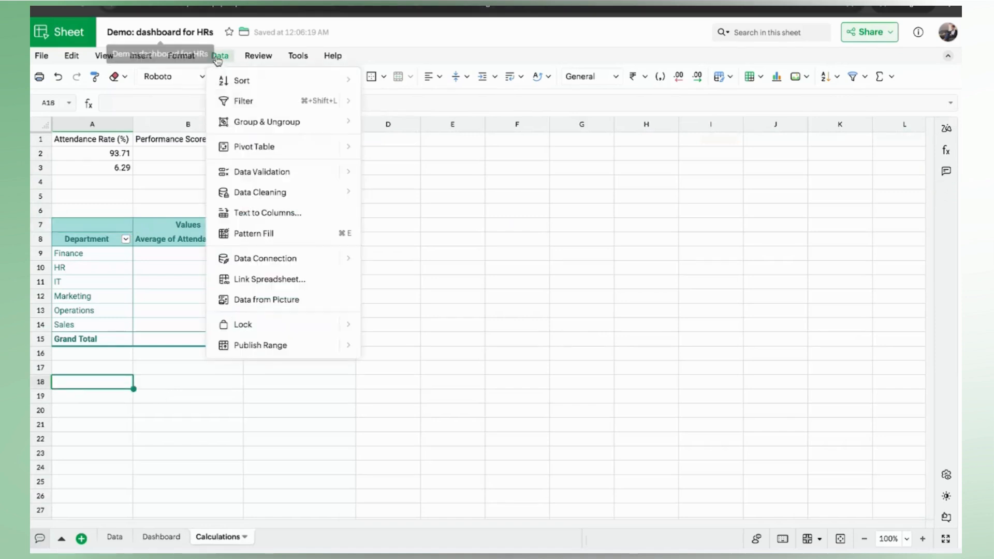
{"action": "left_click", "coordinate": [263, 149]}
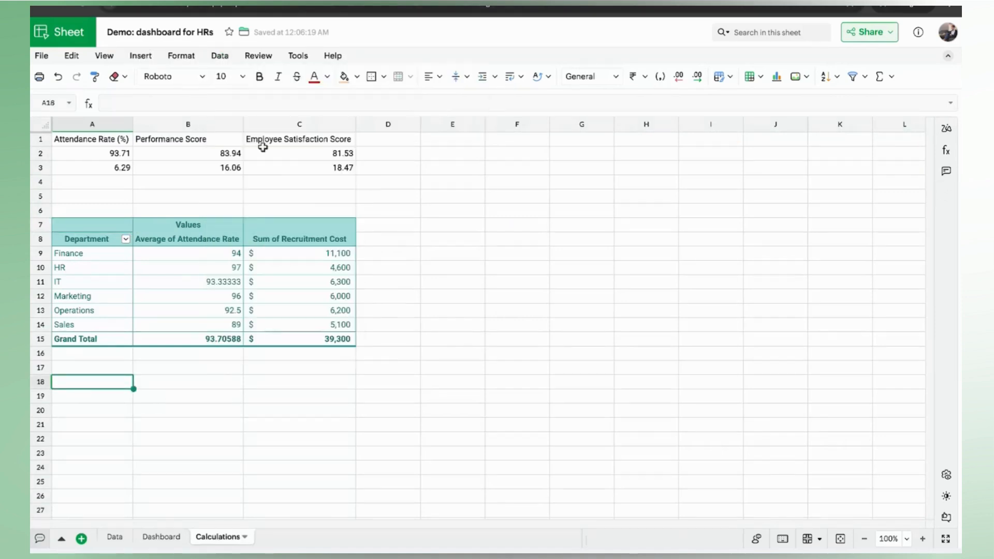
{"action": "left_click", "coordinate": [219, 56]}
{"action": "mouse_move", "coordinate": [264, 147]}
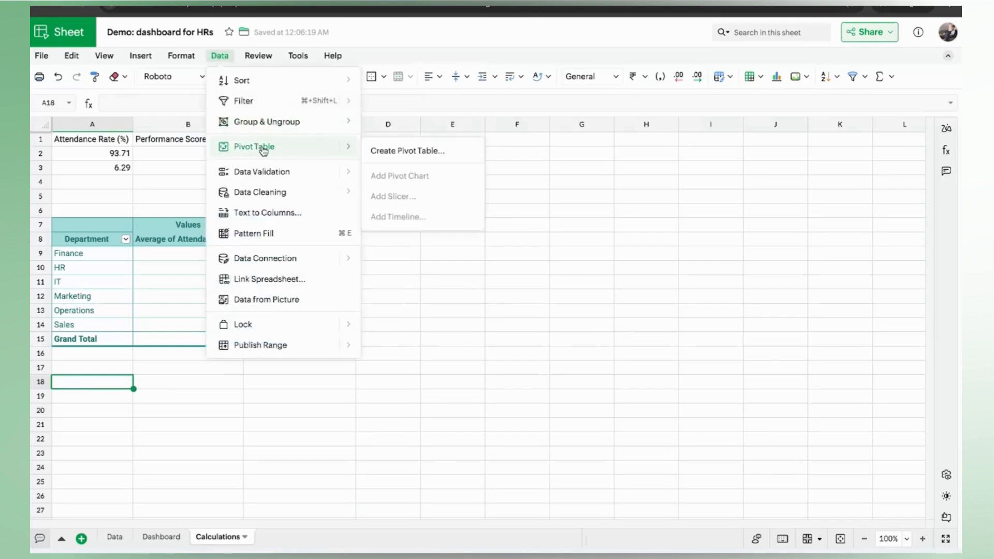
{"action": "left_click", "coordinate": [388, 150]}
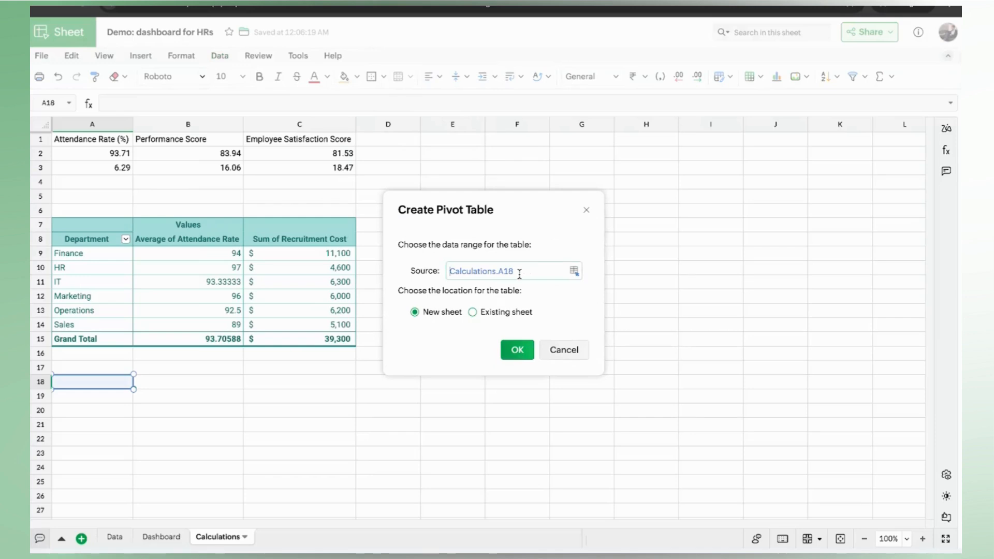
{"action": "key", "text": "BackSpace"}
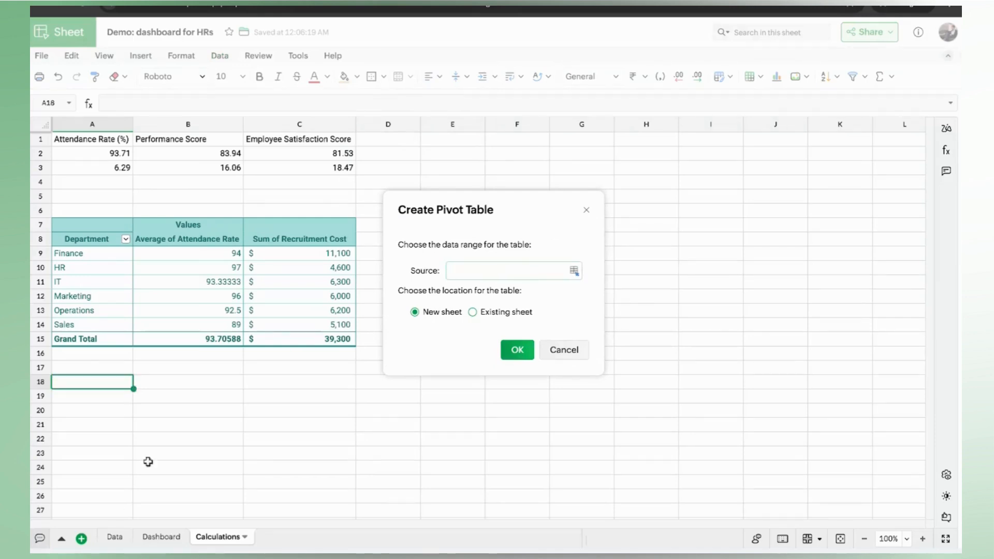
{"action": "left_click", "coordinate": [114, 537]}
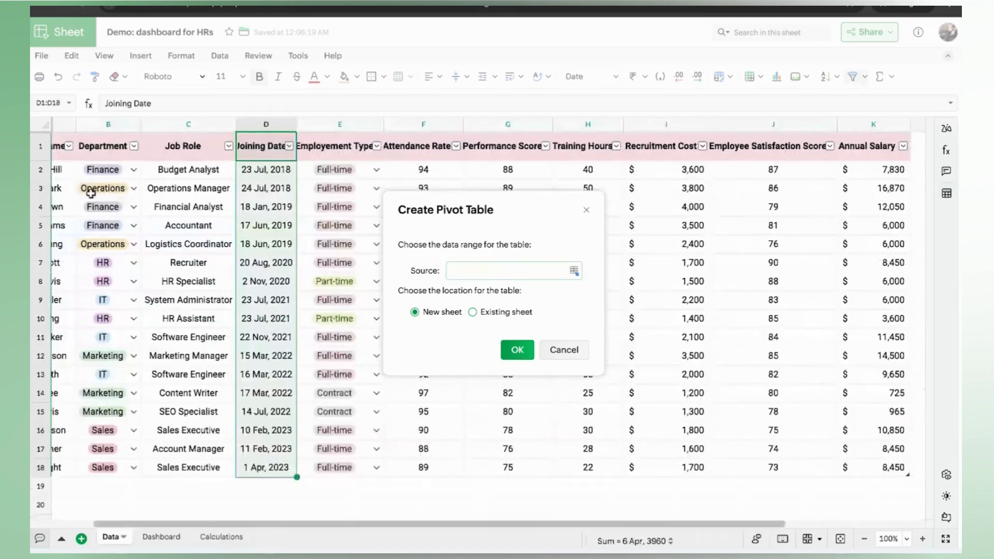
{"action": "scroll", "coordinate": [98, 192], "scroll_direction": "left", "scroll_amount": 2}
{"action": "left_click", "coordinate": [71, 151]}
{"action": "left_click_drag", "start_coordinate": [71, 150], "coordinate": [774, 417]}
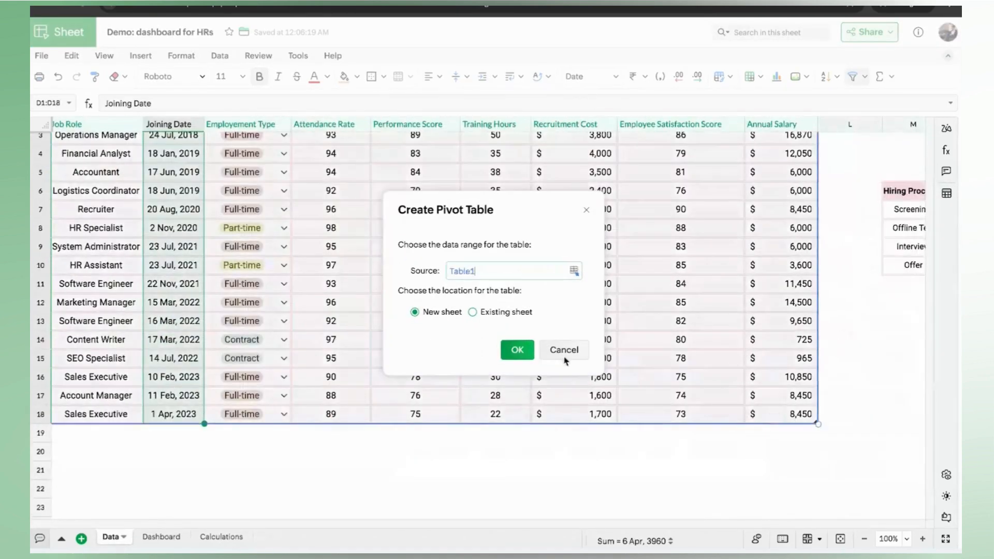
Step: Place the pivot table at cell A18 of the existing Calculations sheet and add Department as its row field
{"action": "left_click", "coordinate": [473, 312]}
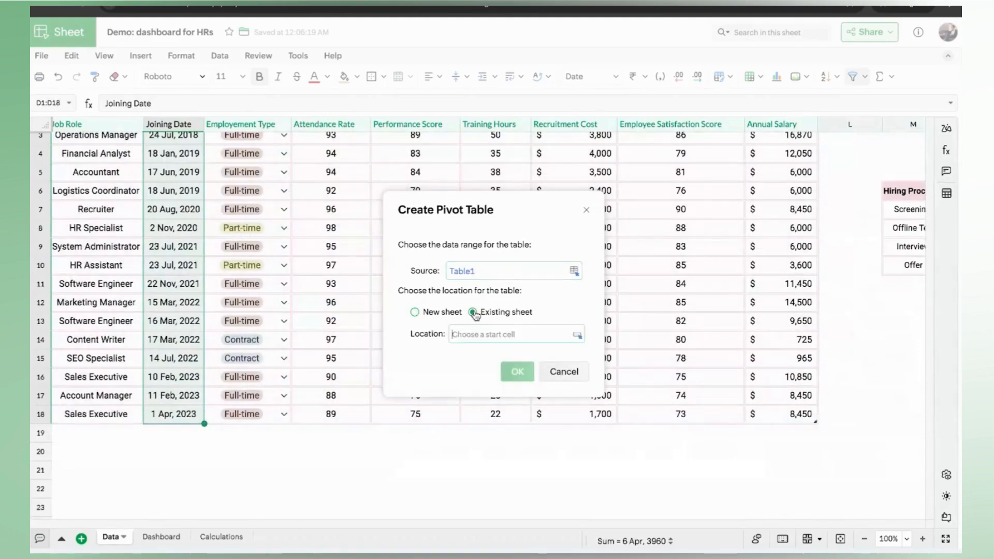
{"action": "left_click", "coordinate": [218, 537]}
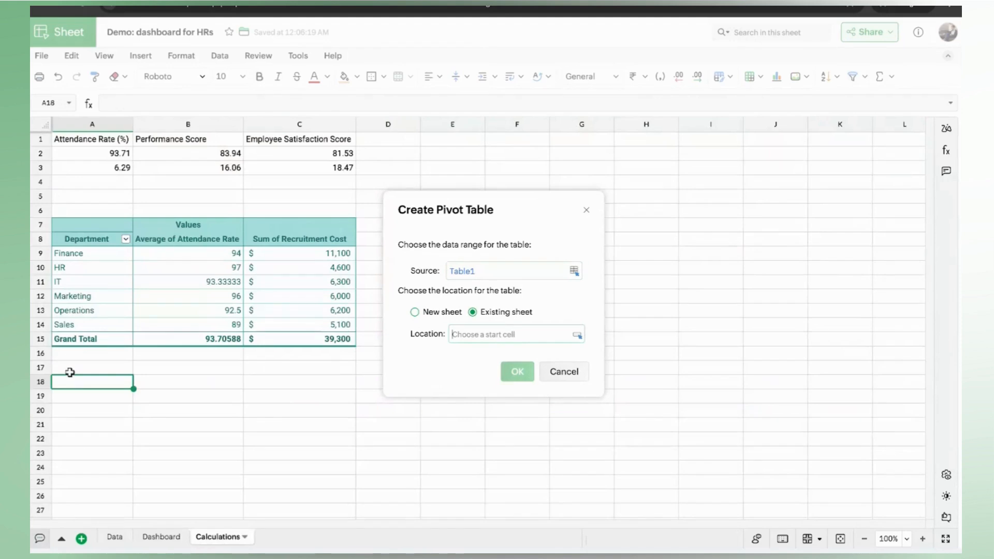
{"action": "left_click", "coordinate": [81, 383]}
{"action": "left_click", "coordinate": [516, 371]}
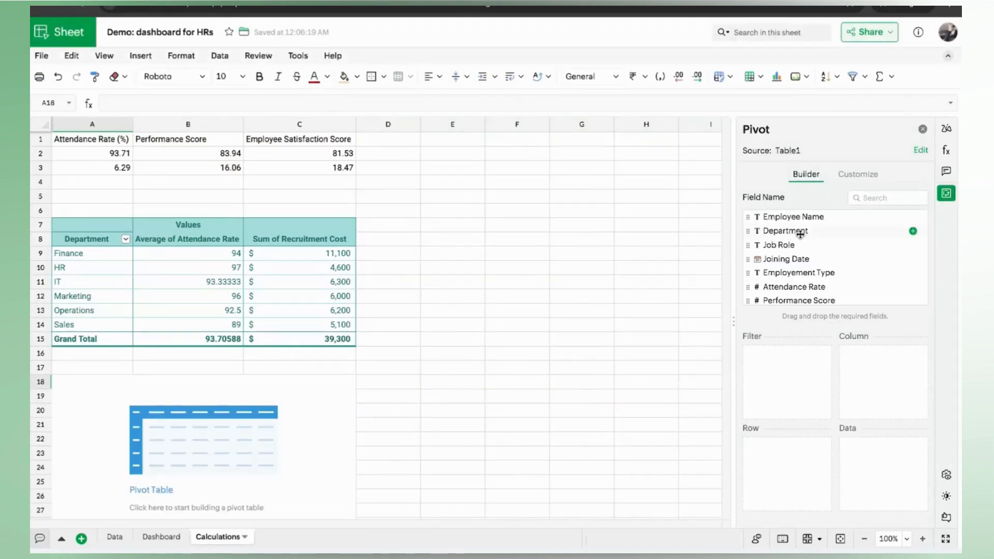
{"action": "left_click_drag", "start_coordinate": [796, 234], "coordinate": [790, 470]}
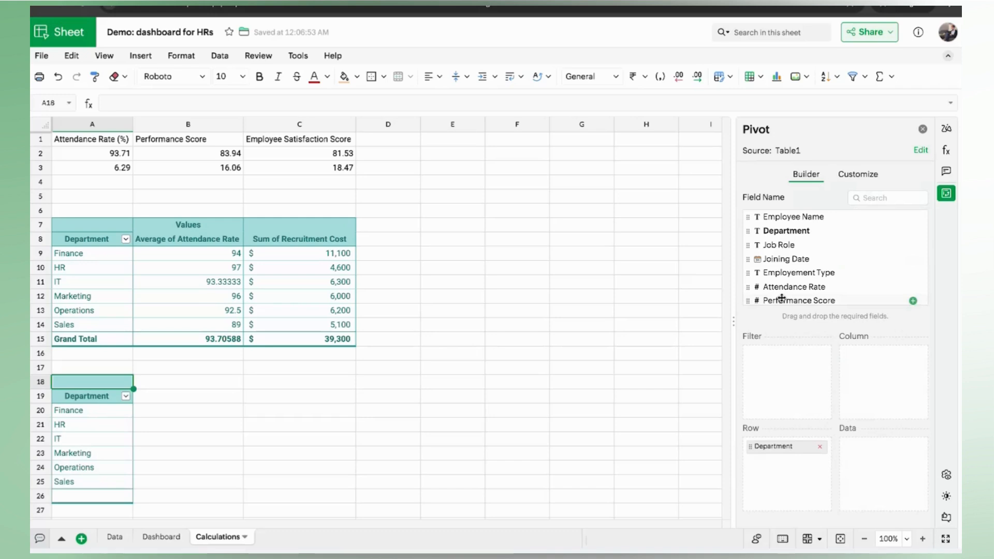
Step: Add Training Hours and Performance Score as data fields of the department pivot table
{"action": "scroll", "coordinate": [781, 298], "scroll_direction": "down", "scroll_amount": 2}
{"action": "left_click_drag", "start_coordinate": [768, 258], "coordinate": [878, 456]}
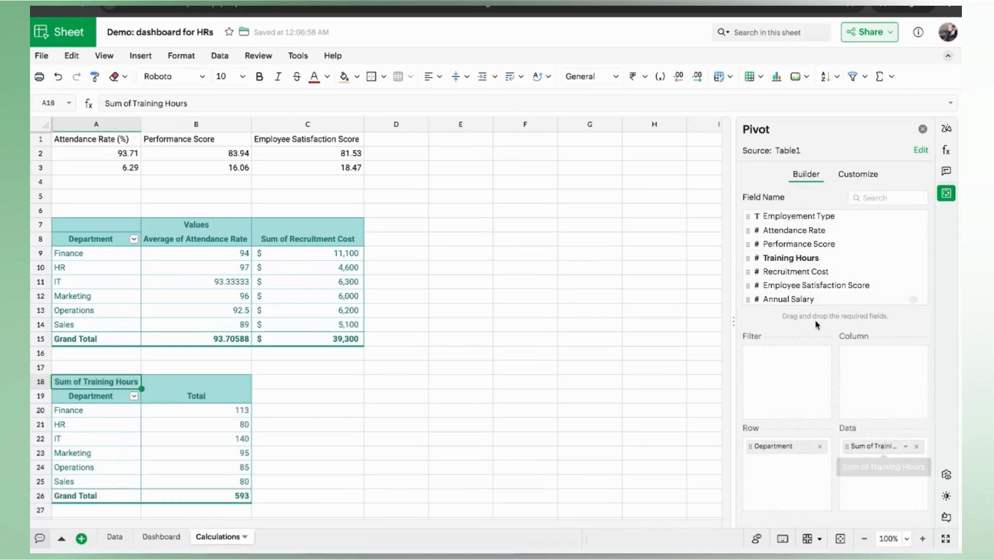
{"action": "scroll", "coordinate": [782, 288], "scroll_direction": "up", "scroll_amount": 2}
{"action": "left_click_drag", "start_coordinate": [779, 276], "coordinate": [859, 466]}
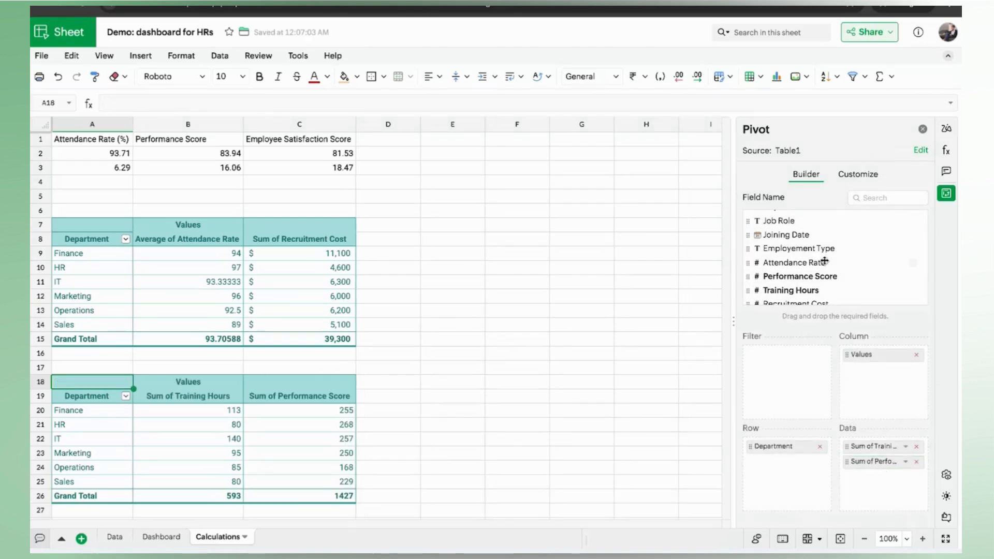
Step: Create a pivot chart from the training hours and performance pivot table and move it to the Dashboard sheet
{"action": "left_click", "coordinate": [848, 179]}
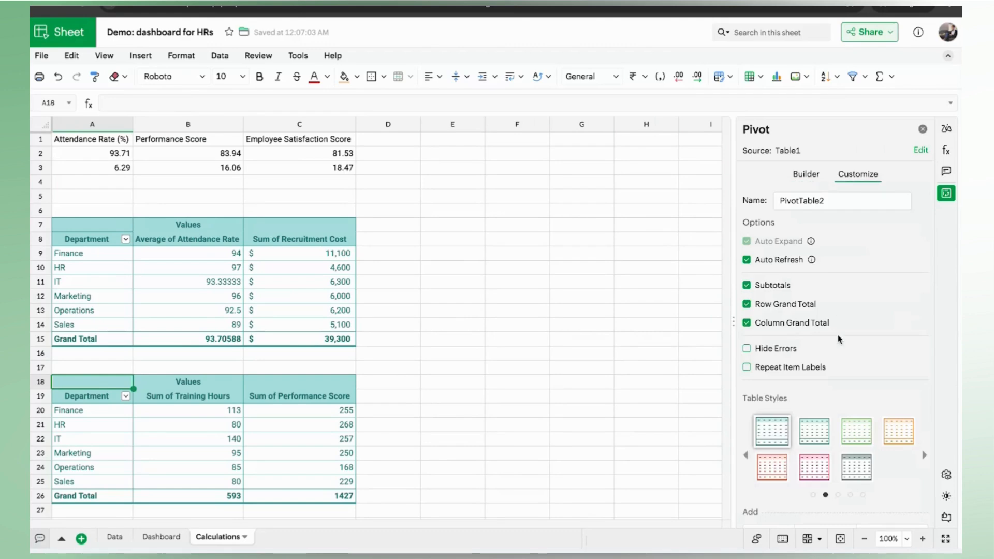
{"action": "scroll", "coordinate": [840, 339], "scroll_direction": "down", "scroll_amount": 3}
{"action": "left_click", "coordinate": [885, 443]}
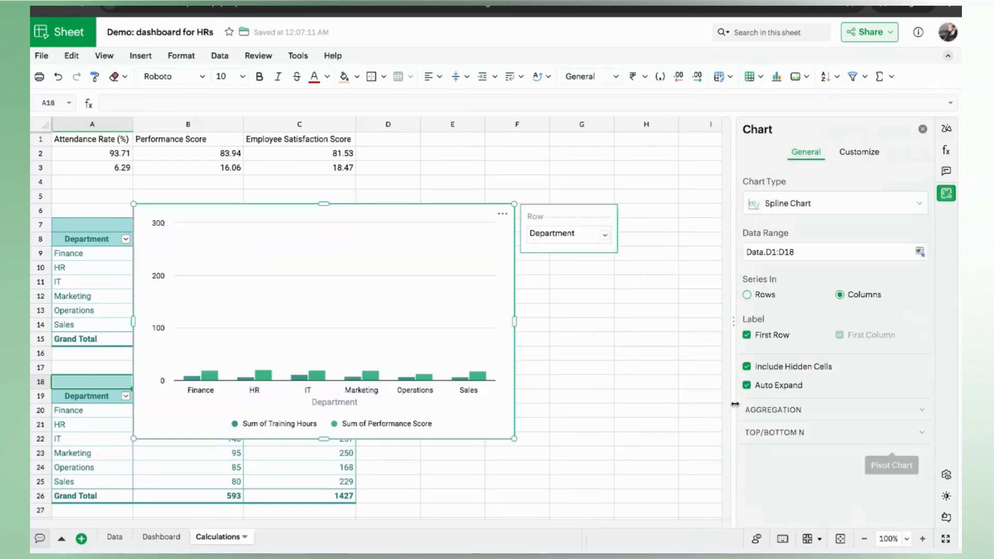
{"action": "left_click", "coordinate": [502, 213]}
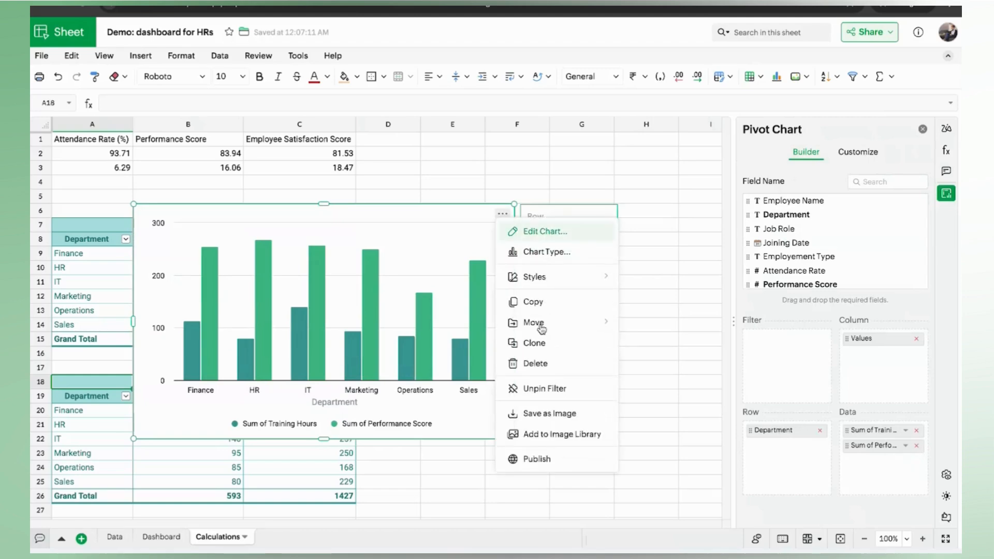
{"action": "mouse_move", "coordinate": [541, 330]}
{"action": "left_click", "coordinate": [628, 346]}
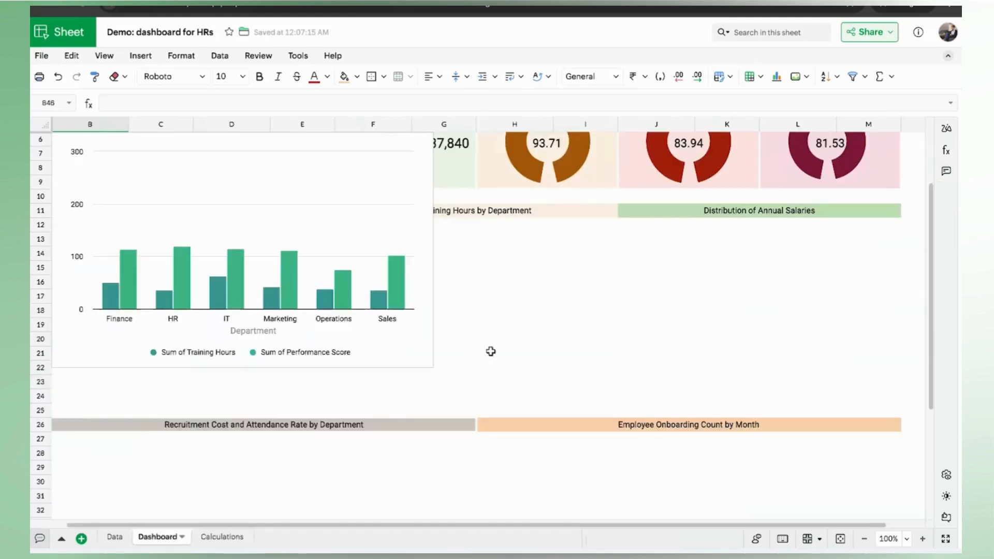
Step: Place the moved pivot chart beneath the heading "Total Training Hours and Average Performance Score by Department" on the Dashboard sheet
{"action": "scroll", "coordinate": [490, 352], "scroll_direction": "down", "scroll_amount": 2}
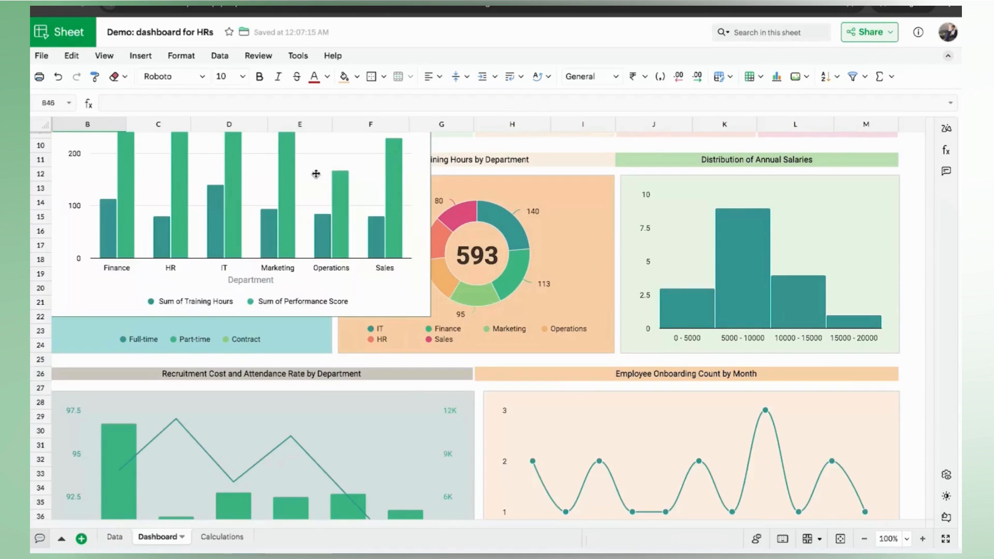
{"action": "left_click_drag", "start_coordinate": [316, 174], "coordinate": [465, 372]}
{"action": "scroll", "coordinate": [462, 373], "scroll_direction": "down", "scroll_amount": 6}
{"action": "left_click_drag", "start_coordinate": [449, 176], "coordinate": [564, 377]}
{"action": "scroll", "coordinate": [561, 370], "scroll_direction": "down", "scroll_amount": 7}
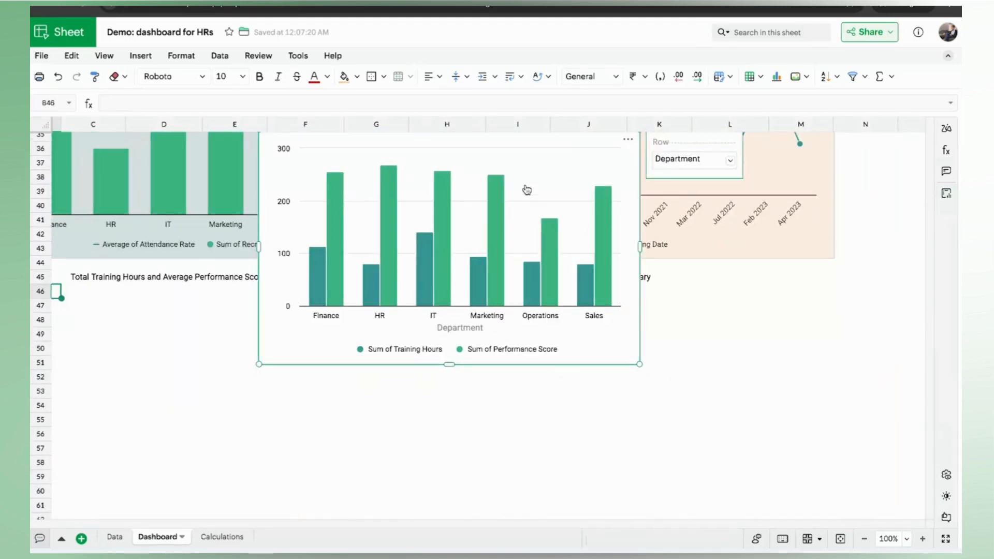
{"action": "left_click_drag", "start_coordinate": [528, 189], "coordinate": [334, 355]}
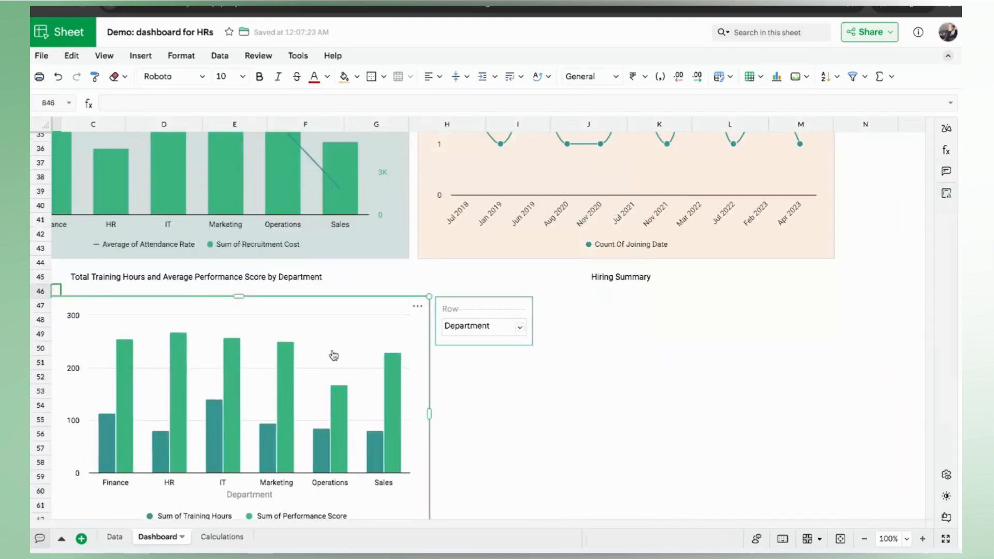
Step: Summarize the Performance Score field of the training hours pivot chart by Average
{"action": "double_click", "coordinate": [325, 339]}
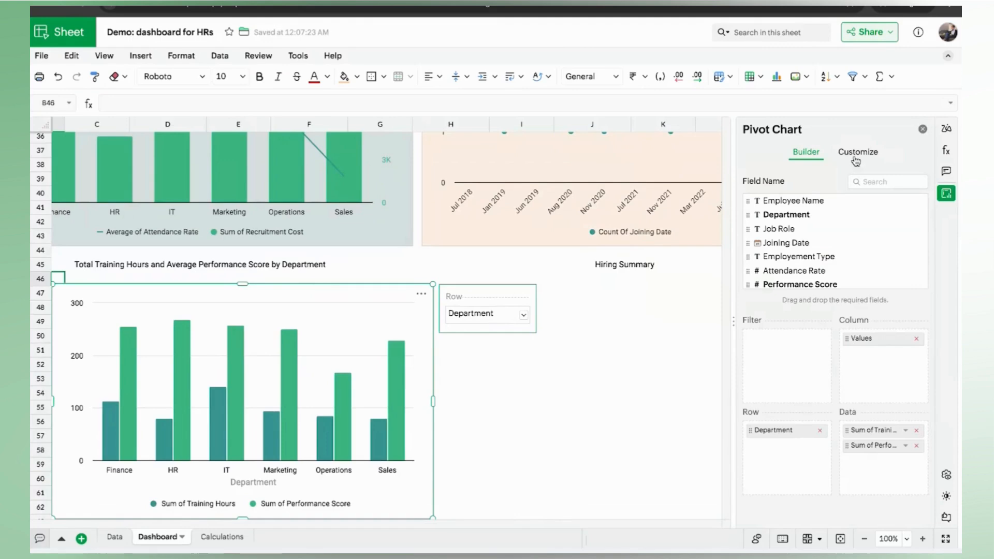
{"action": "left_click", "coordinate": [894, 447]}
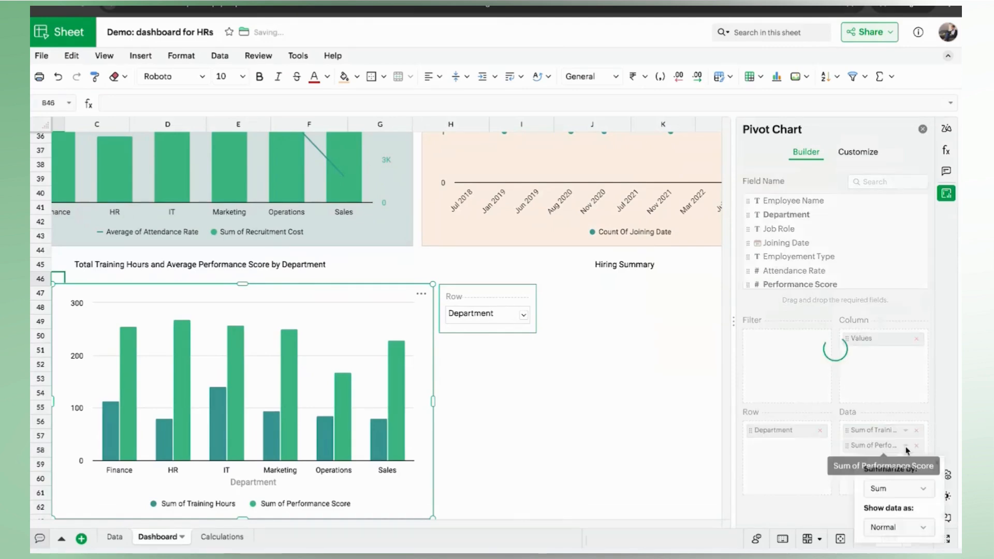
{"action": "left_click", "coordinate": [881, 490]}
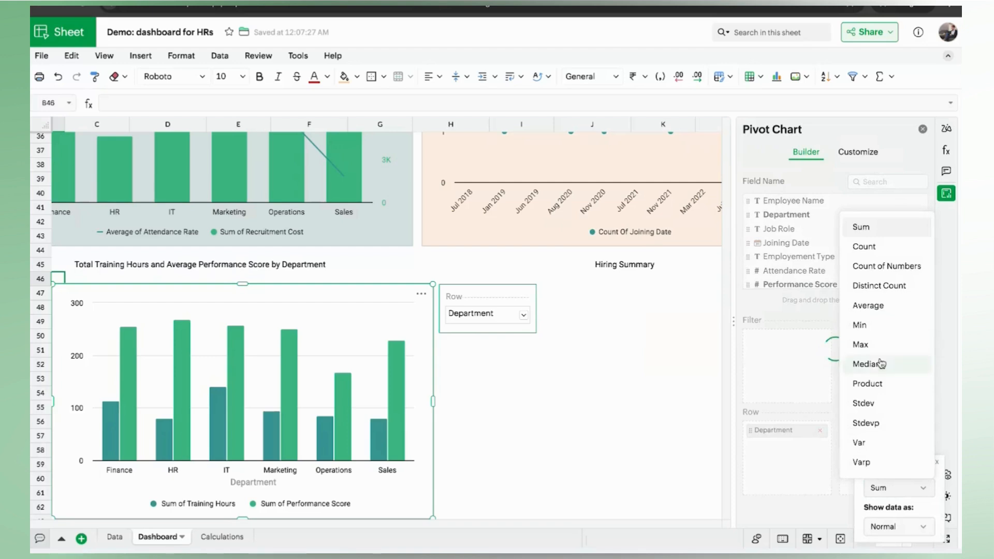
{"action": "left_click", "coordinate": [874, 304]}
Step: Remove the horizontal axis title "Department" from the training hours and performance pivot chart
{"action": "left_click", "coordinate": [845, 158]}
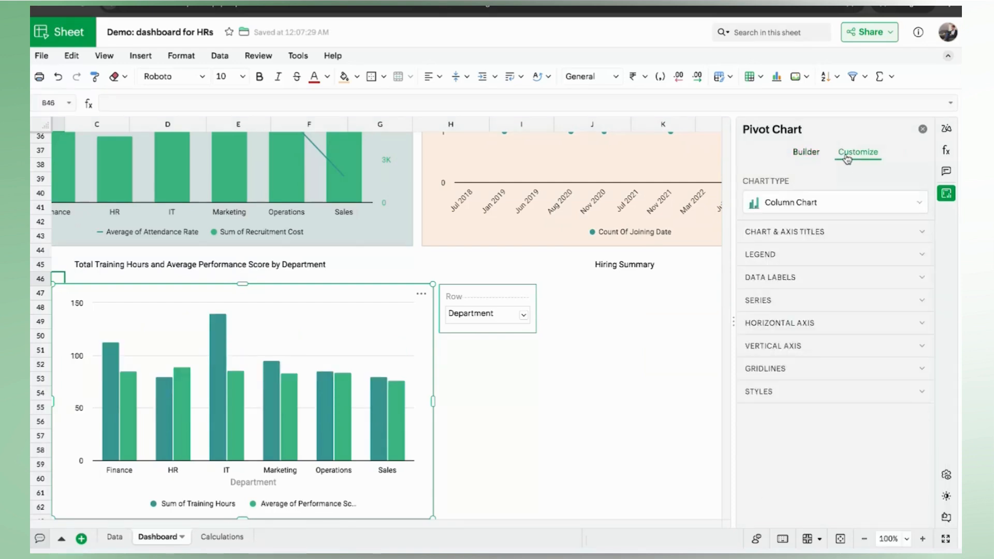
{"action": "left_click", "coordinate": [809, 233]}
{"action": "left_click", "coordinate": [804, 257]}
{"action": "left_click", "coordinate": [799, 322]}
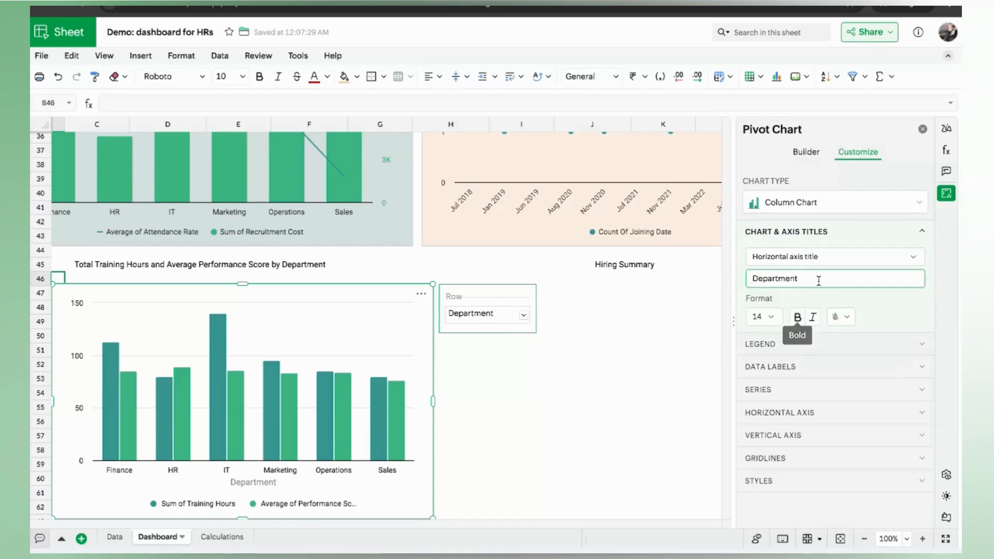
{"action": "key", "text": "ctrl+a"}
{"action": "key", "text": "BackSpace"}
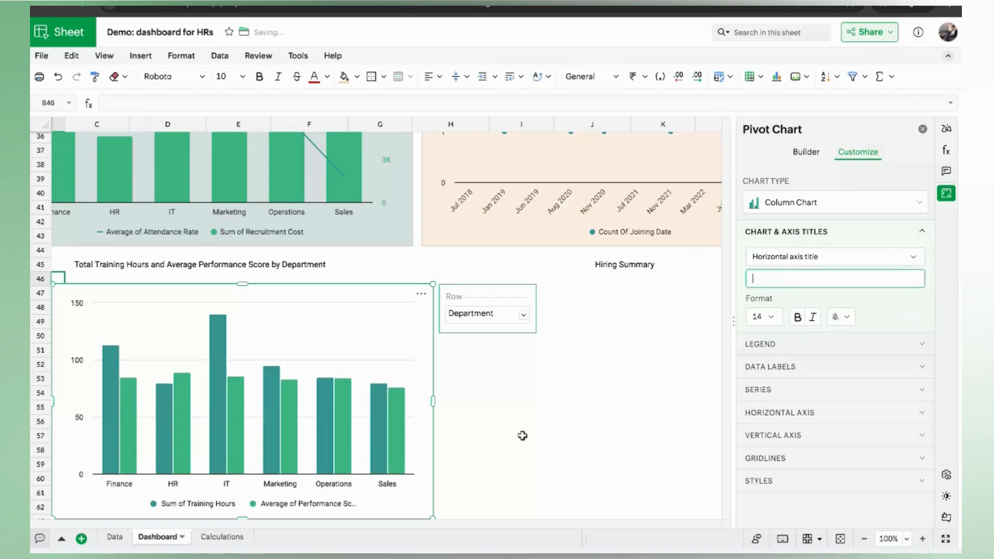
Step: Turn off the Y-axis major gridlines of the pivot chart and give it a light pink background color
{"action": "left_click", "coordinate": [772, 459]}
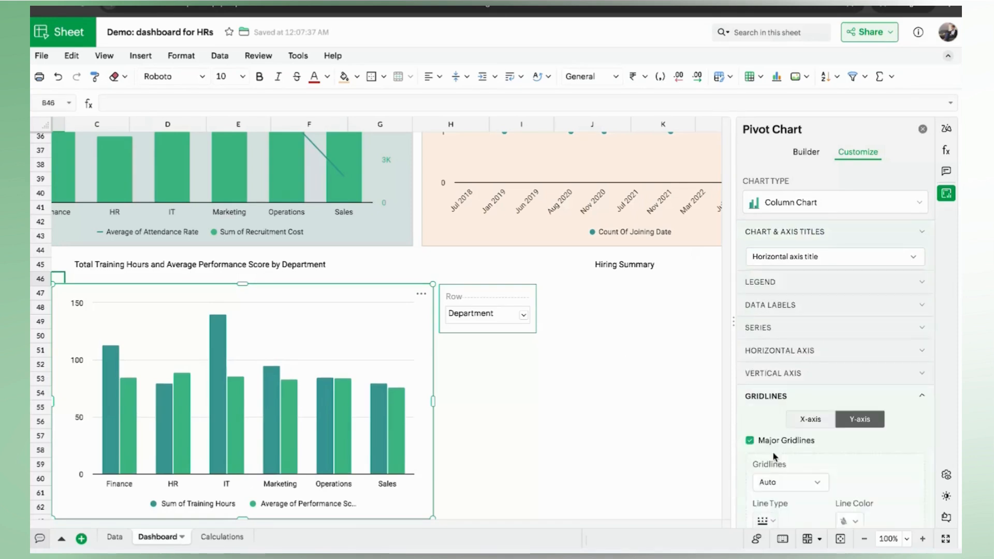
{"action": "left_click", "coordinate": [750, 413]}
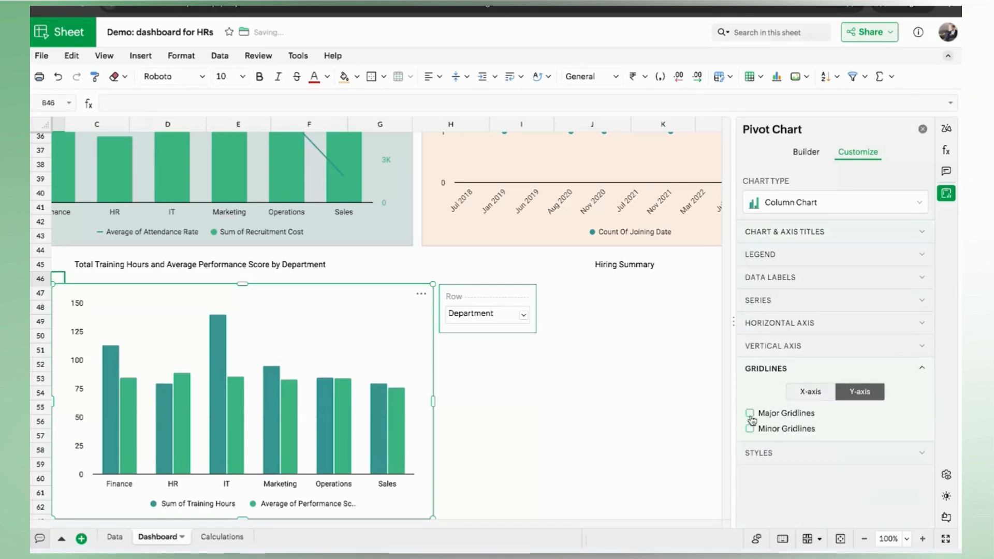
{"action": "left_click", "coordinate": [763, 453]}
{"action": "left_click", "coordinate": [767, 473]}
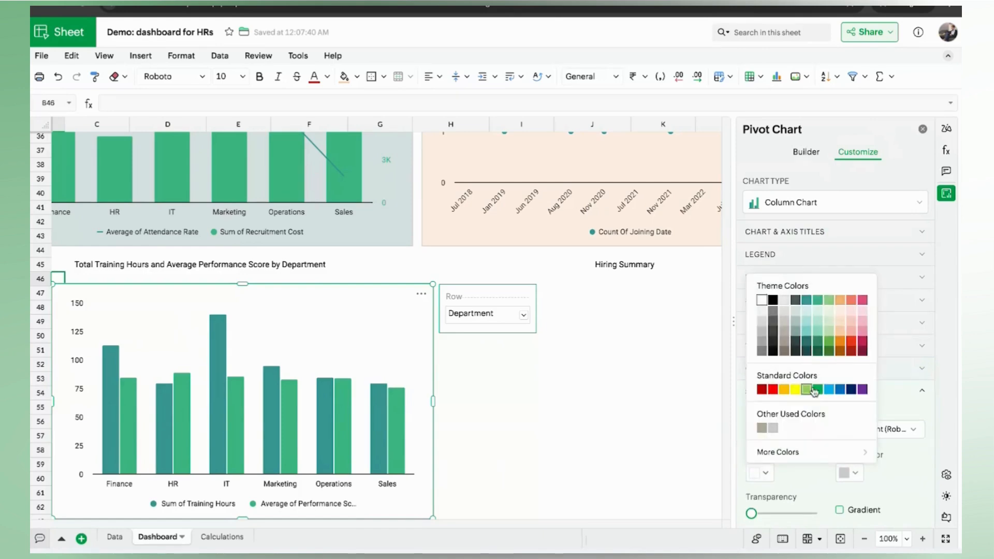
{"action": "left_click", "coordinate": [861, 316]}
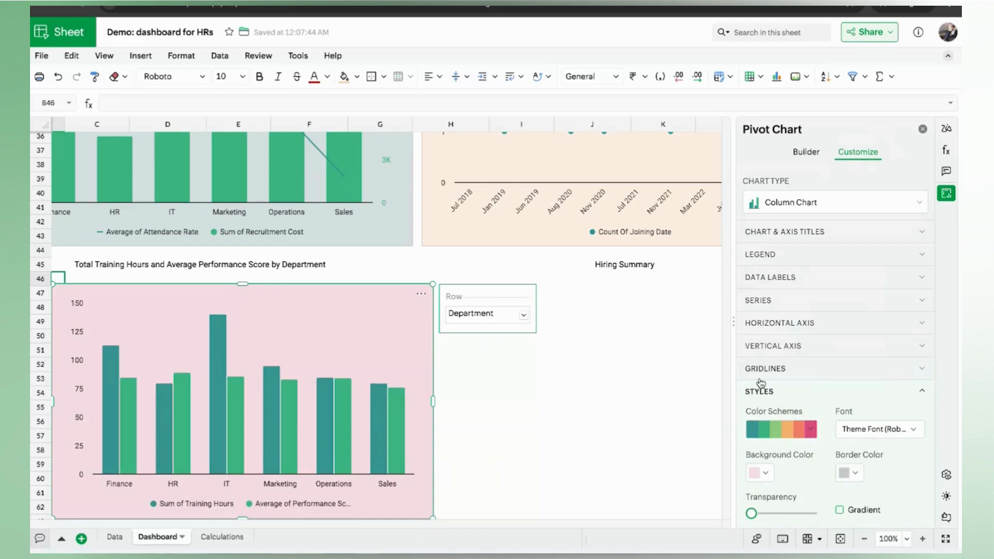
Step: Fill the merged heading in B45 with the 60% lighter pink theme color #f2b8cb
{"action": "left_click", "coordinate": [312, 268]}
{"action": "left_click", "coordinate": [356, 76]}
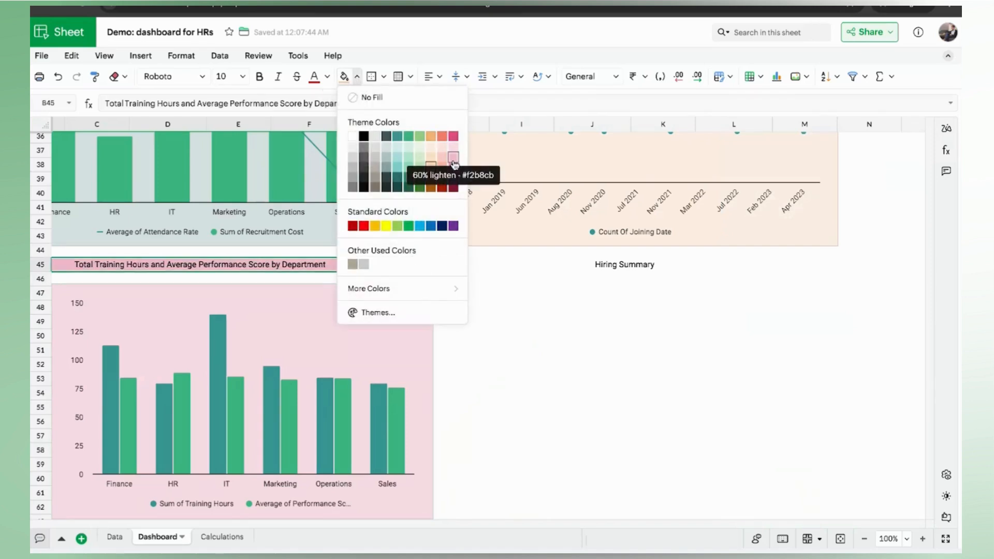
{"action": "left_click", "coordinate": [454, 161]}
Step: Reposition and resize the training hours pivot chart so it spans columns B to G, matching the heading above it
{"action": "left_click", "coordinate": [395, 339]}
{"action": "left_click_drag", "start_coordinate": [433, 404], "coordinate": [413, 403]}
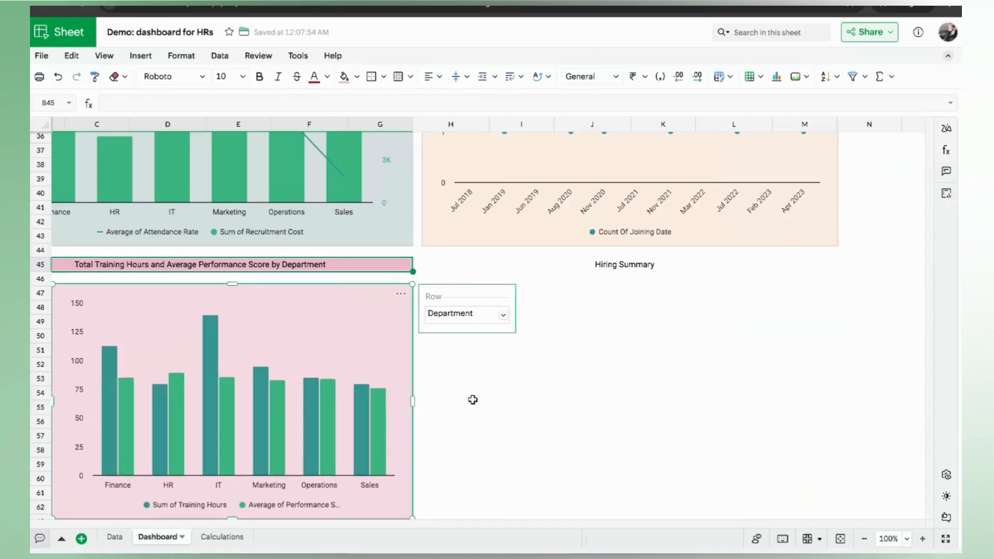
{"action": "scroll", "coordinate": [471, 400], "scroll_direction": "down", "scroll_amount": 1}
{"action": "scroll", "coordinate": [472, 400], "scroll_direction": "left", "scroll_amount": 1}
{"action": "left_click_drag", "start_coordinate": [181, 279], "coordinate": [129, 281]}
{"action": "scroll", "coordinate": [370, 330], "scroll_direction": "up", "scroll_amount": 1}
{"action": "scroll", "coordinate": [371, 331], "scroll_direction": "left", "scroll_amount": 1}
{"action": "left_click_drag", "start_coordinate": [315, 325], "coordinate": [300, 325]}
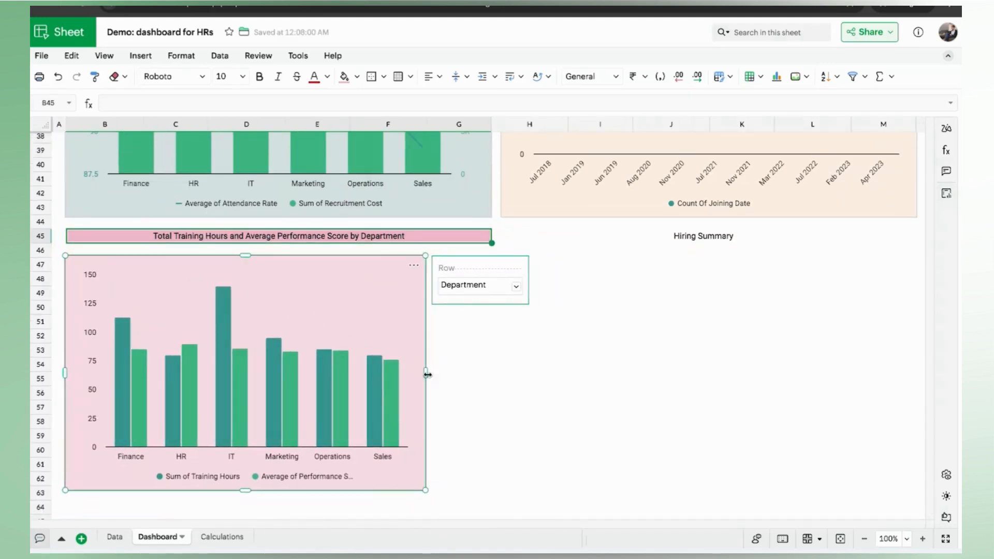
{"action": "left_click_drag", "start_coordinate": [426, 374], "coordinate": [492, 374]}
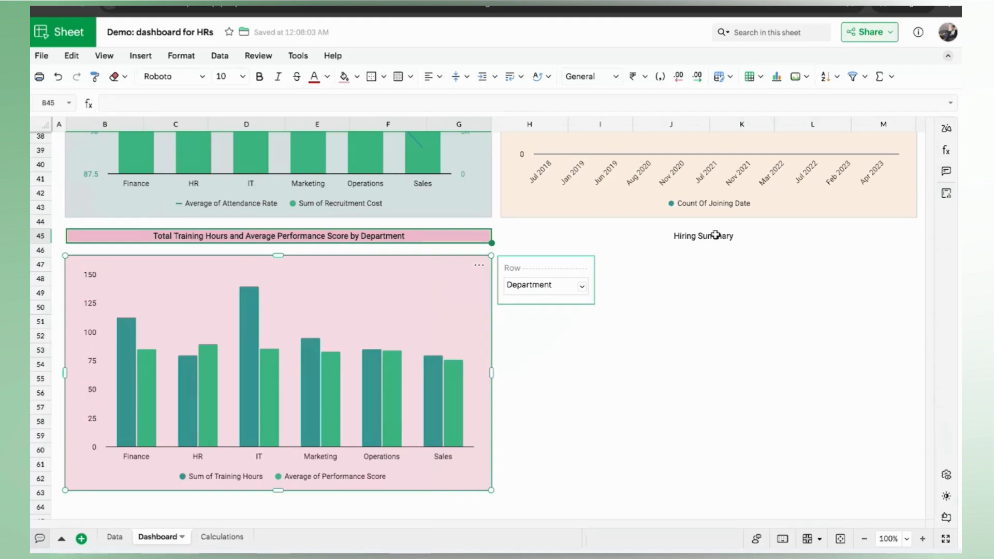
Step: Insert a Weighted Funnel chart from the hiring process range M6:N10 on the Data sheet
{"action": "left_click", "coordinate": [646, 302]}
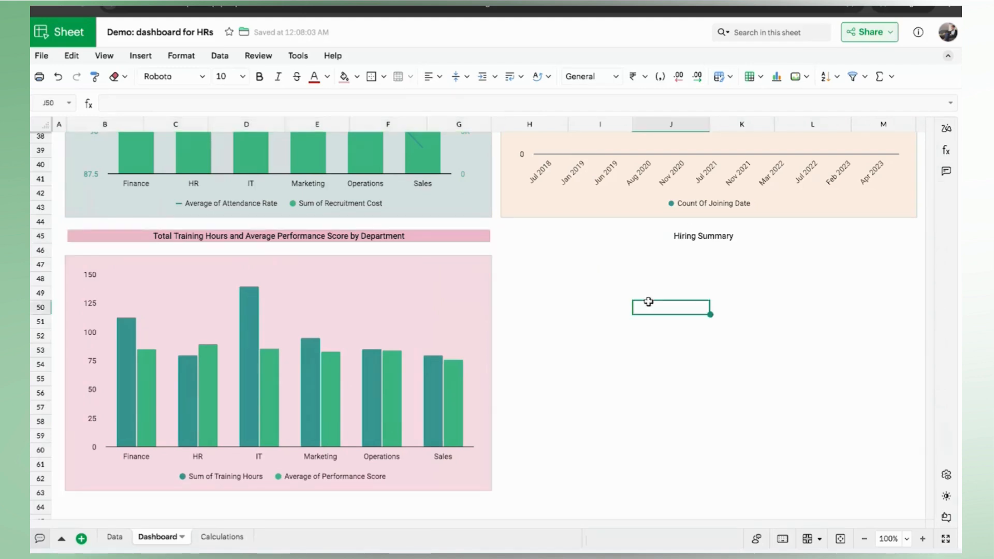
{"action": "left_click", "coordinate": [115, 537]}
{"action": "scroll", "coordinate": [306, 388], "scroll_direction": "right", "scroll_amount": 5}
{"action": "left_click", "coordinate": [306, 388]}
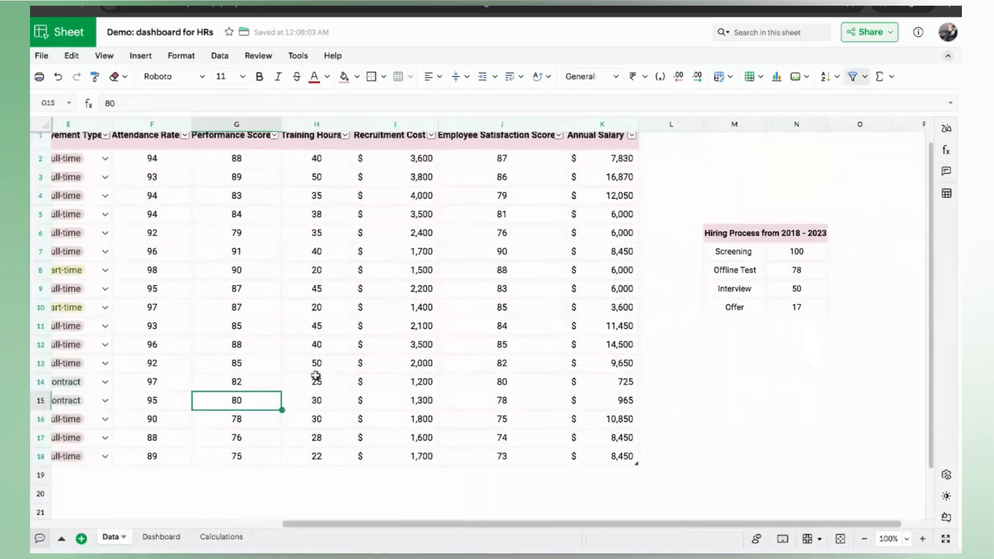
{"action": "left_click", "coordinate": [713, 235]}
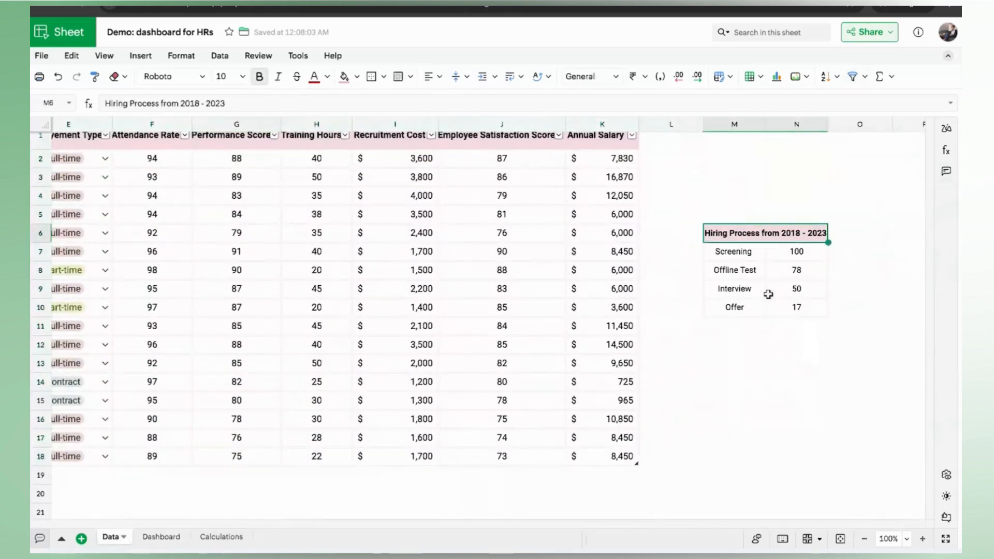
{"action": "left_click", "coordinate": [787, 310], "text": "shift"}
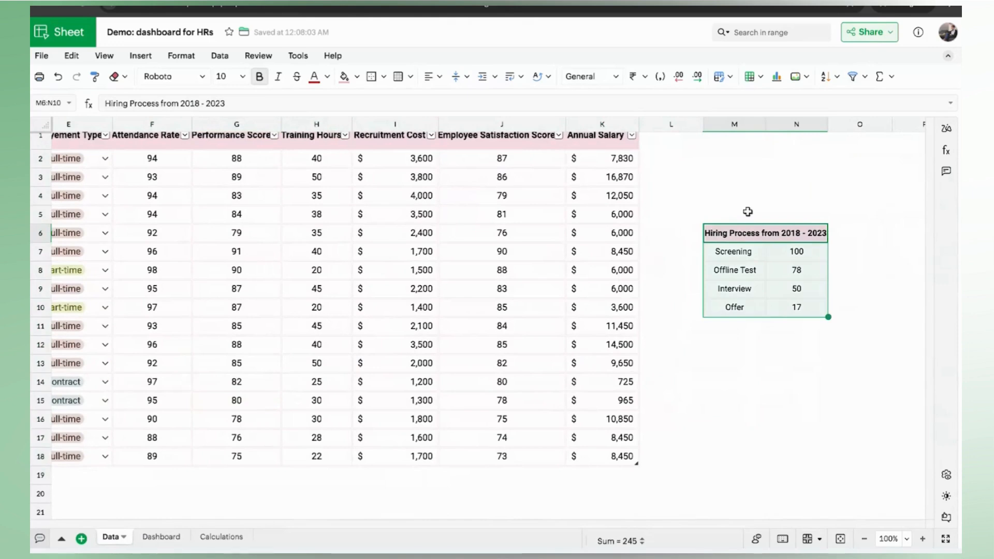
{"action": "left_click", "coordinate": [777, 77]}
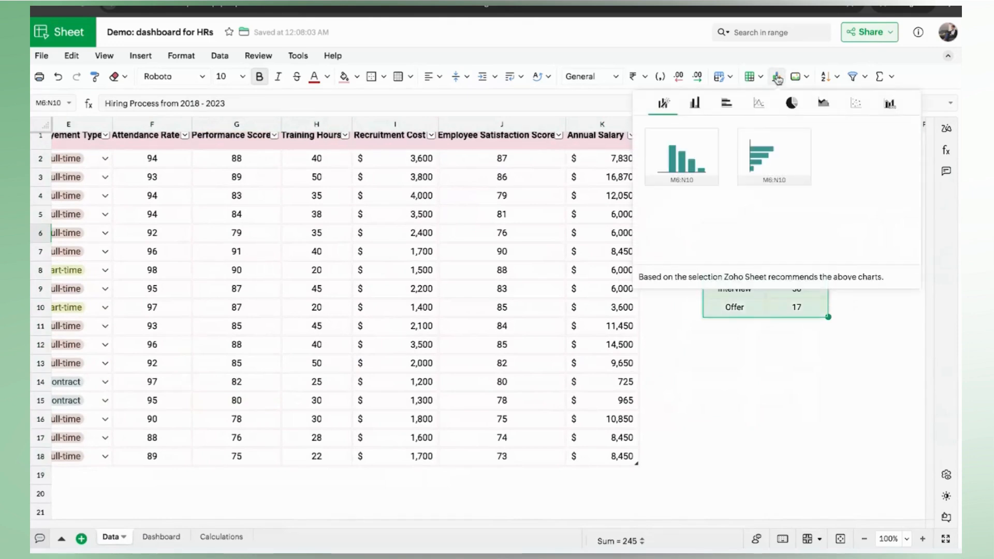
{"action": "left_click", "coordinate": [889, 104]}
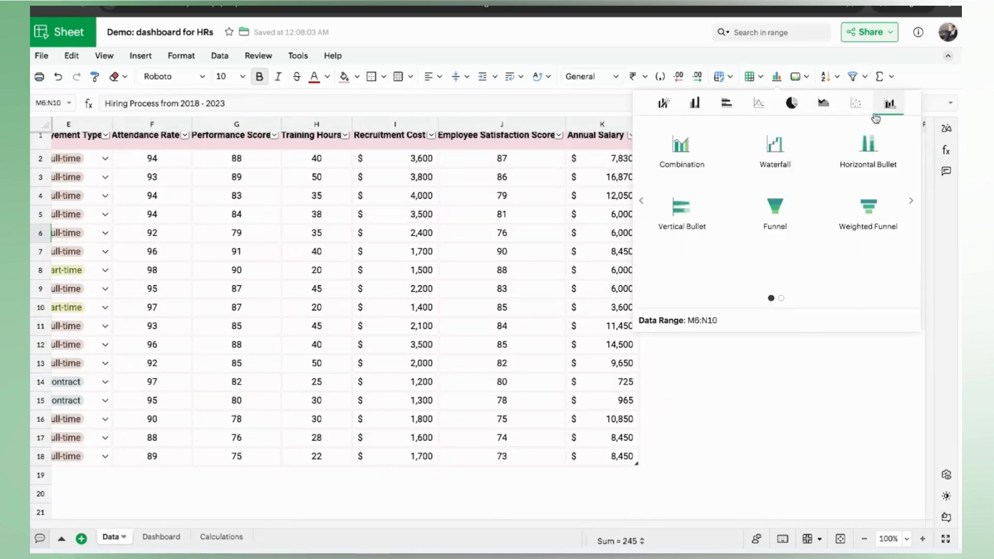
{"action": "left_click", "coordinate": [868, 209]}
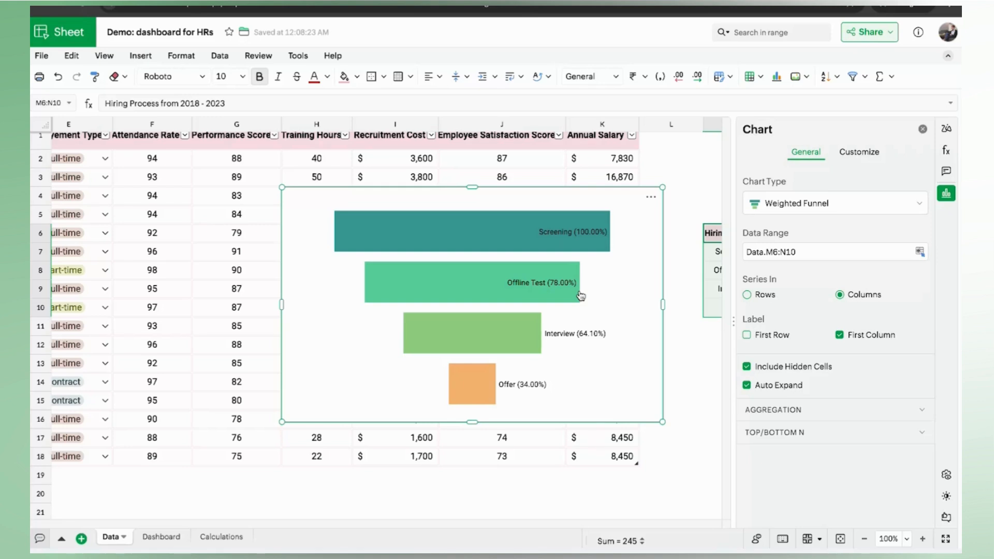
Step: Move the funnel chart to the Dashboard sheet and place it beneath the "Hiring Summary" heading
{"action": "left_click", "coordinate": [651, 196]}
{"action": "mouse_move", "coordinate": [689, 306]}
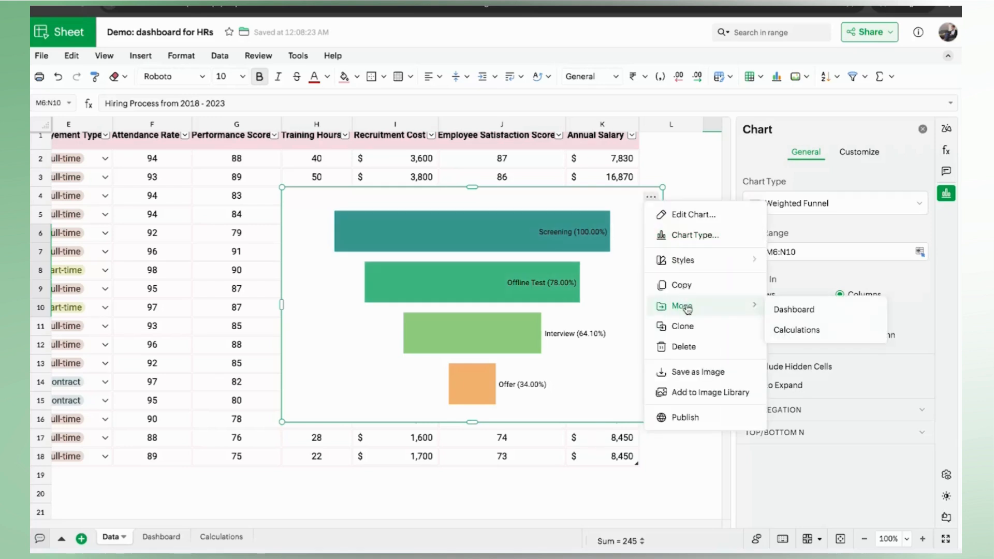
{"action": "left_click", "coordinate": [803, 312]}
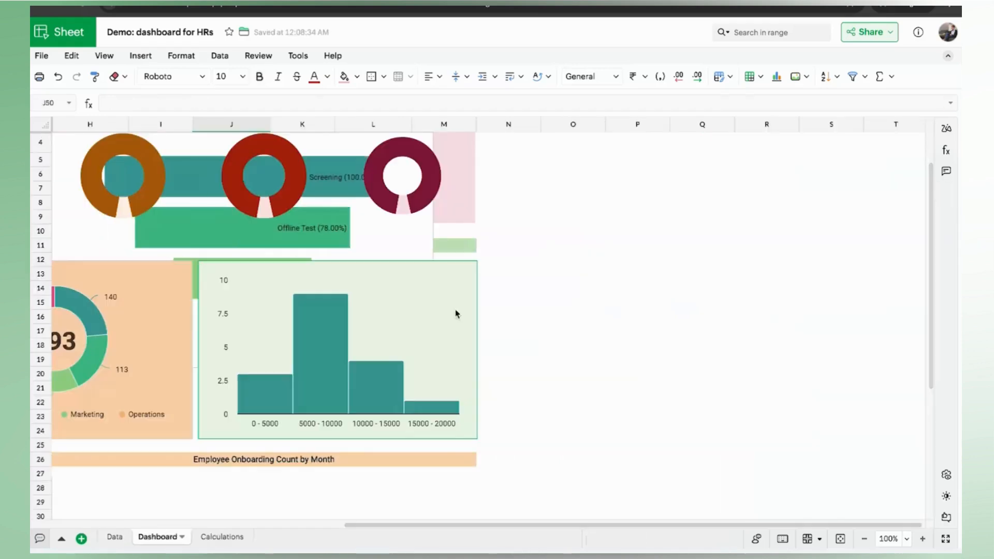
{"action": "left_click_drag", "start_coordinate": [373, 249], "coordinate": [579, 478]}
{"action": "left_click_drag", "start_coordinate": [606, 261], "coordinate": [365, 557]}
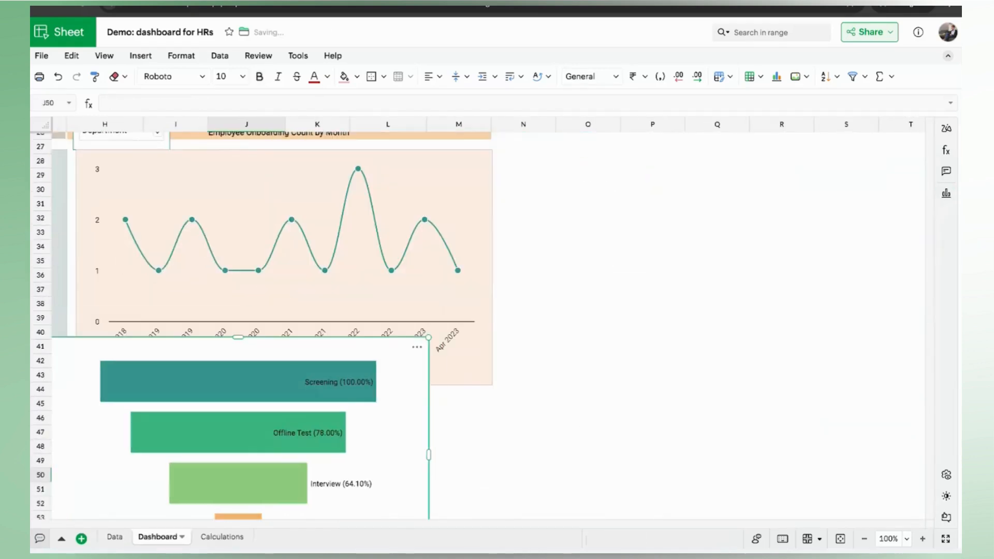
{"action": "scroll", "coordinate": [572, 399], "scroll_direction": "down", "scroll_amount": 3}
{"action": "scroll", "coordinate": [572, 398], "scroll_direction": "left", "scroll_amount": 1}
{"action": "left_click_drag", "start_coordinate": [416, 355], "coordinate": [447, 430]}
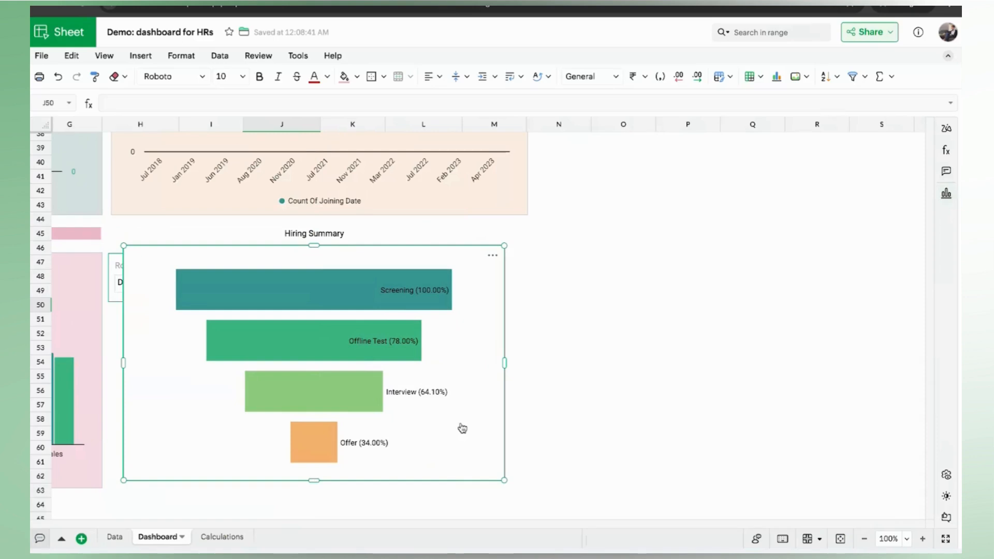
Step: Set the funnel chart's data labels to the Inside position, keeping Show Label and Percent
{"action": "double_click", "coordinate": [462, 428]}
{"action": "left_click", "coordinate": [864, 159]}
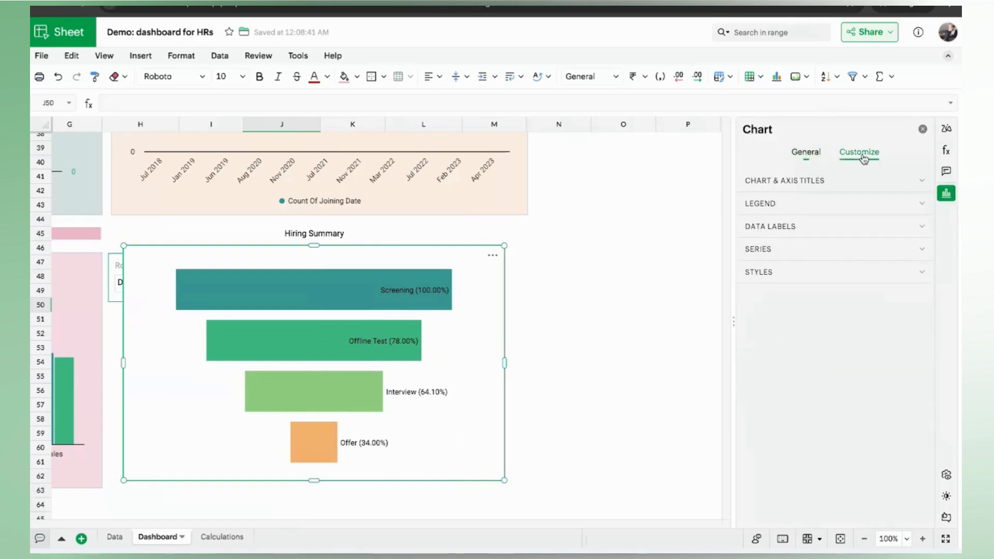
{"action": "left_click", "coordinate": [793, 228]}
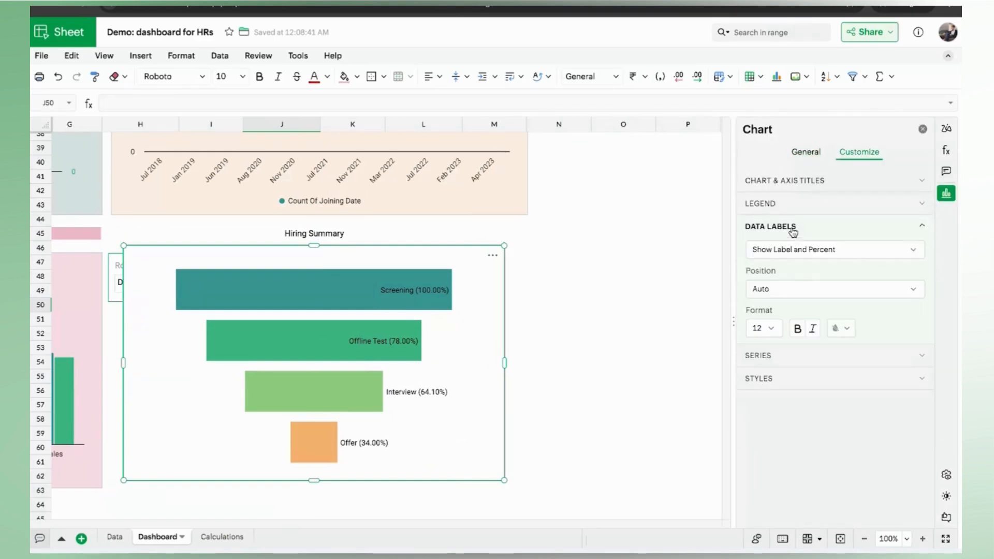
{"action": "left_click", "coordinate": [785, 251]}
{"action": "left_click", "coordinate": [785, 252]}
{"action": "left_click", "coordinate": [773, 296]}
{"action": "left_click", "coordinate": [776, 335]}
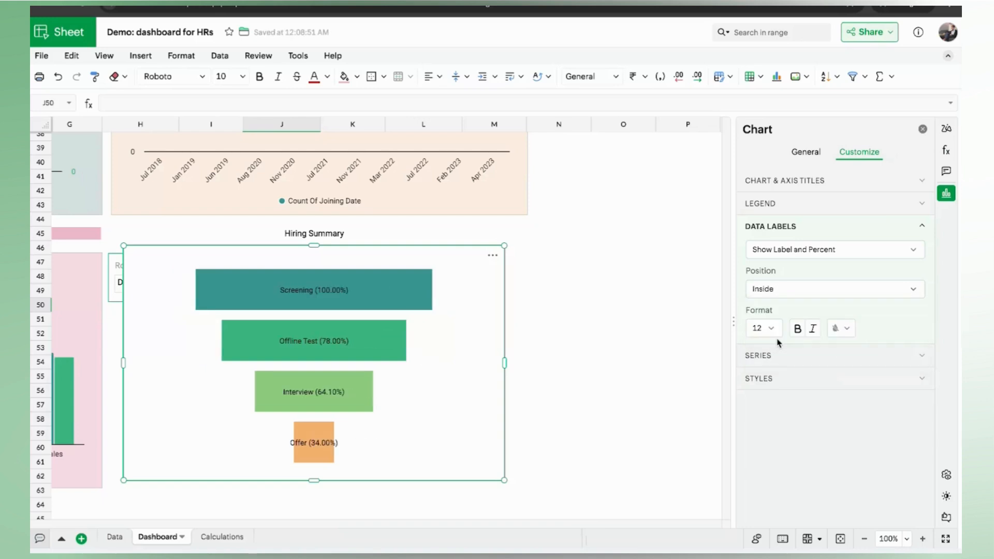
Step: Give the funnel chart a very light teal theme background color and close the chart settings
{"action": "left_click", "coordinate": [759, 378]}
{"action": "left_click", "coordinate": [766, 355]}
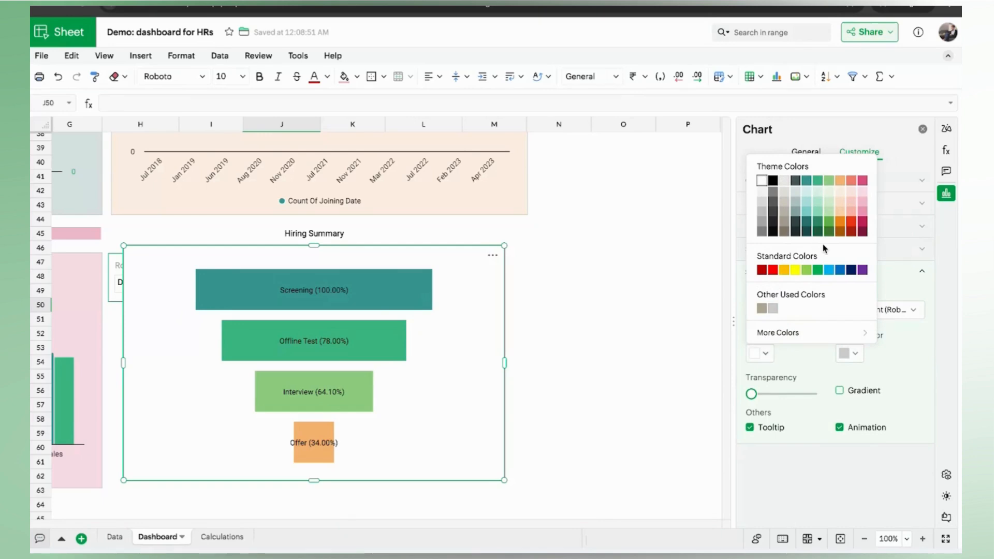
{"action": "left_click", "coordinate": [806, 192]}
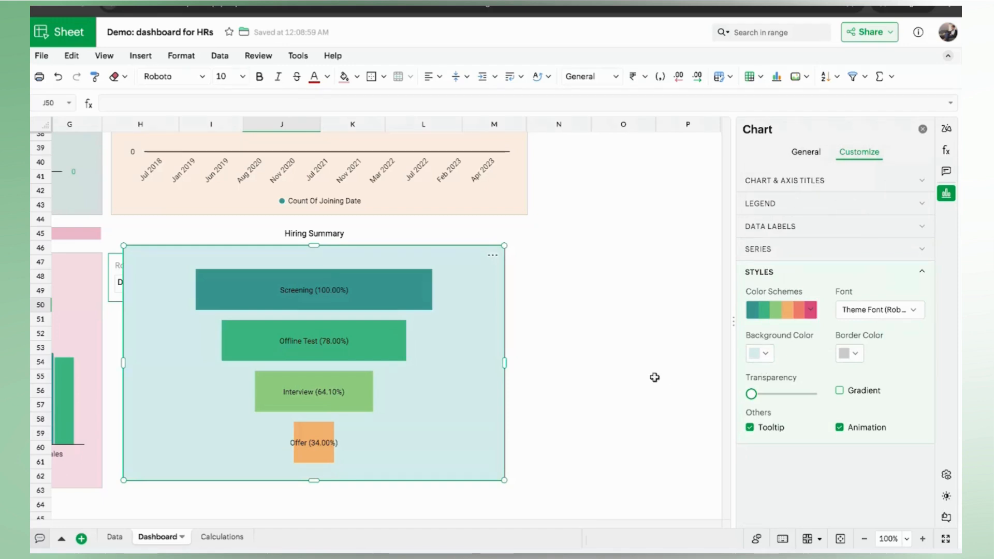
{"action": "left_click", "coordinate": [922, 129]}
Step: Move and widen the funnel chart so it spans columns H to M beneath the "Hiring Summary" heading
{"action": "left_click_drag", "start_coordinate": [505, 364], "coordinate": [503, 407]}
{"action": "scroll", "coordinate": [475, 386], "scroll_direction": "left", "scroll_amount": 2}
{"action": "scroll", "coordinate": [475, 386], "scroll_direction": "down", "scroll_amount": 1}
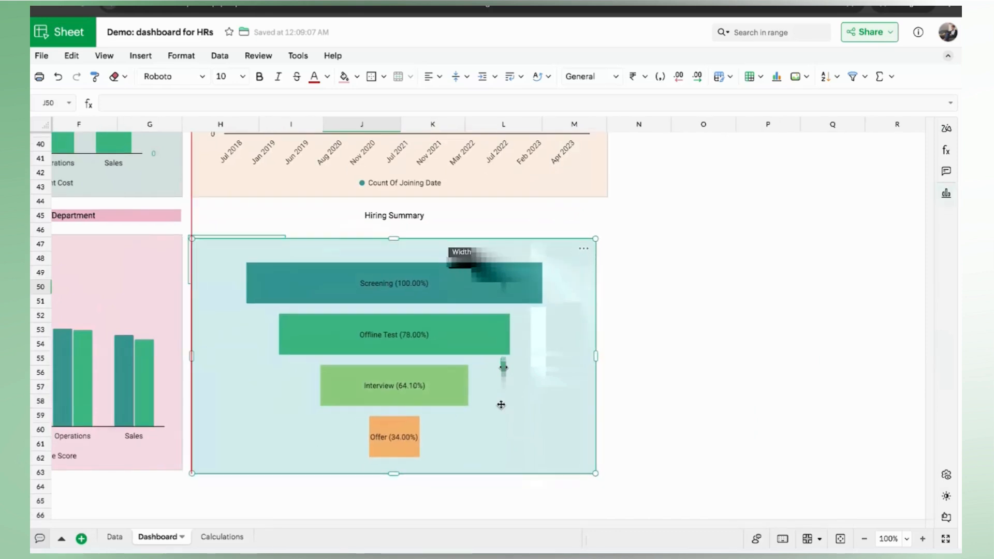
{"action": "left_click_drag", "start_coordinate": [597, 358], "coordinate": [608, 355]}
Step: Fill the merged "Hiring Summary" heading in H45 with a medium-light teal theme color
{"action": "left_click", "coordinate": [370, 217]}
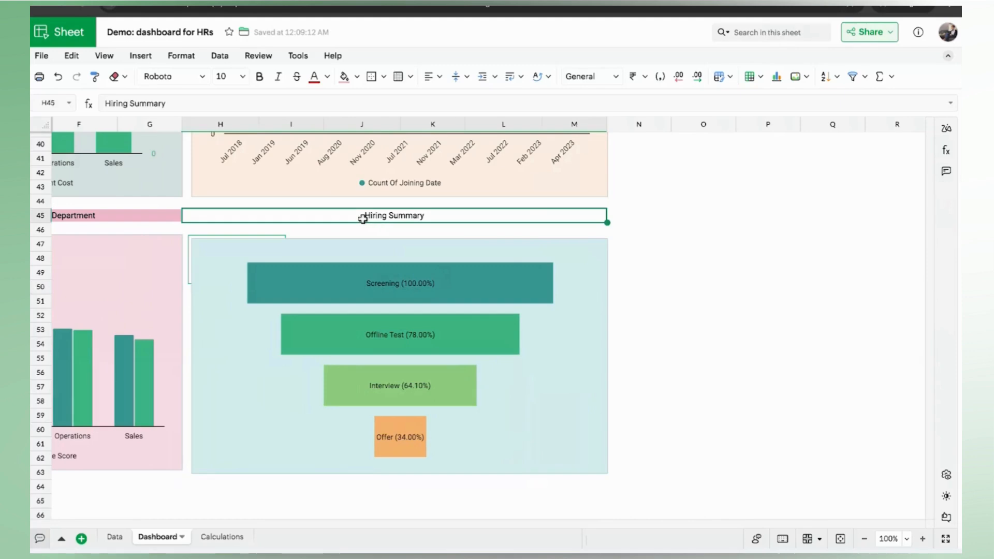
{"action": "left_click", "coordinate": [357, 77]}
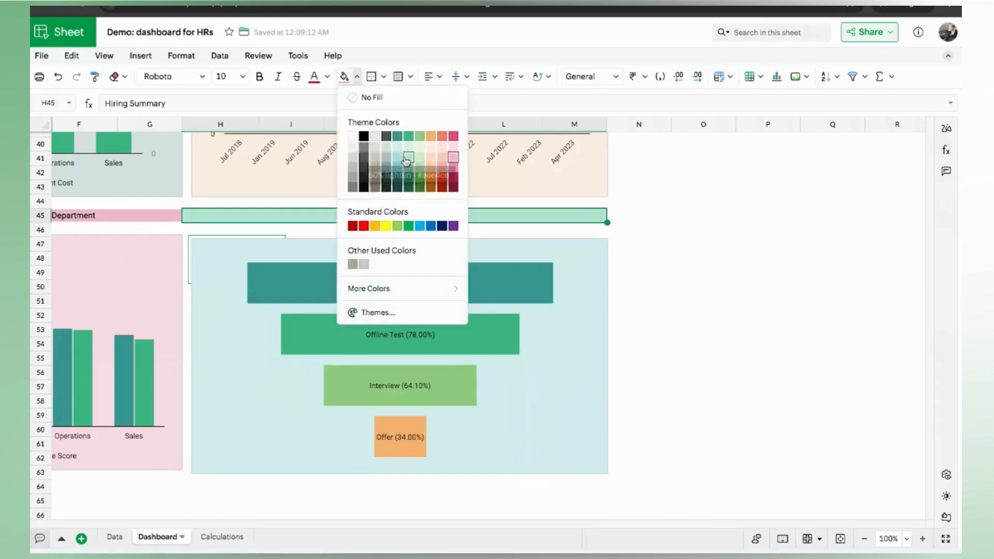
{"action": "left_click", "coordinate": [408, 175]}
{"action": "left_click", "coordinate": [695, 387]}
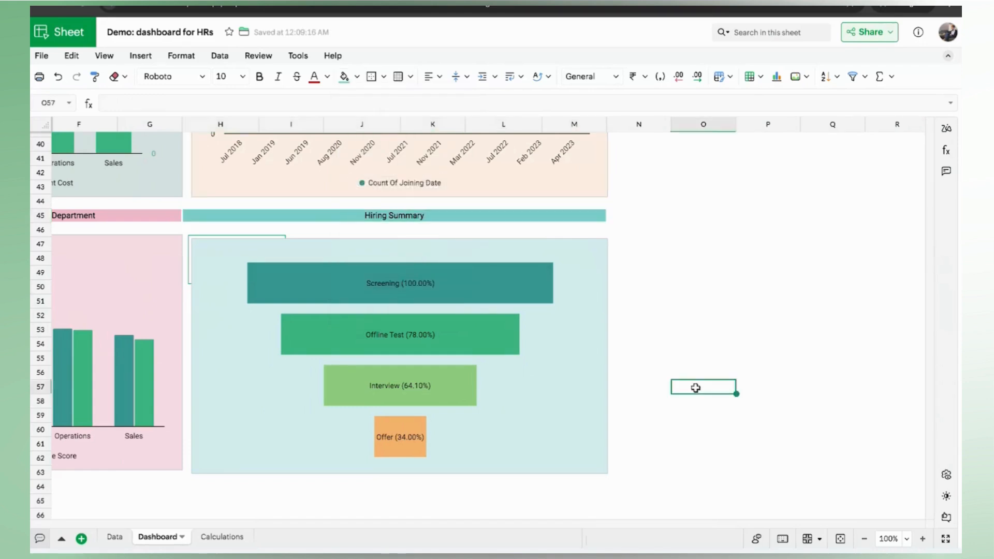
Step: Align the funnel chart vertically with the neighbouring training hours and performance score chart
{"action": "scroll", "coordinate": [673, 392], "scroll_direction": "up", "scroll_amount": 1}
{"action": "scroll", "coordinate": [673, 392], "scroll_direction": "left", "scroll_amount": 1}
{"action": "left_click", "coordinate": [619, 401]}
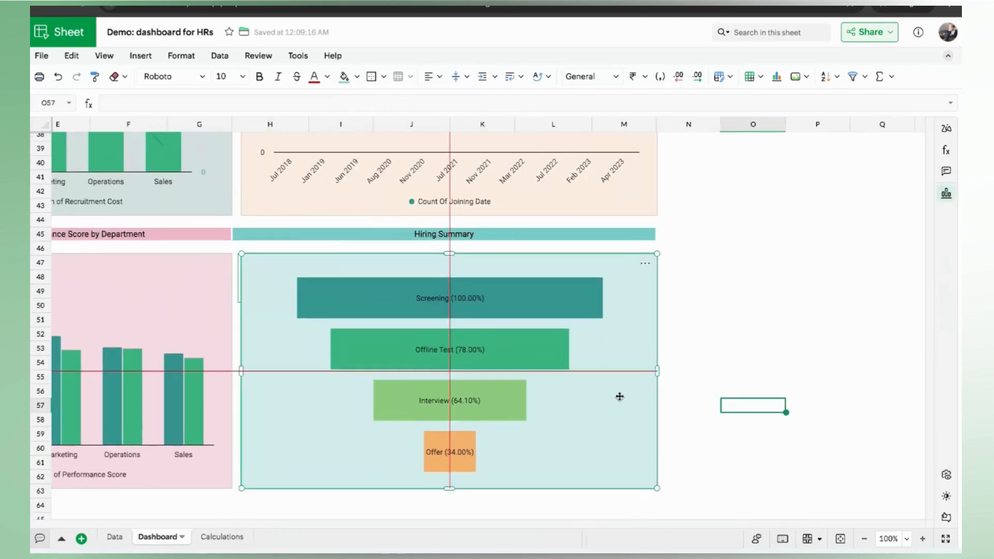
Step: Review the dashboard from the training hours and hiring charts up to the title and summary cards
{"action": "left_click", "coordinate": [175, 316]}
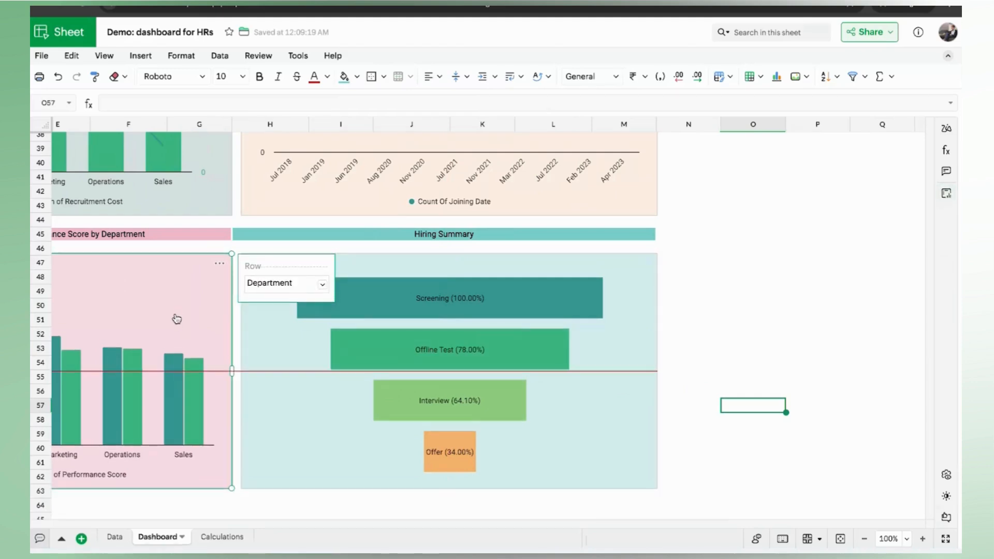
{"action": "scroll", "coordinate": [455, 396], "scroll_direction": "left", "scroll_amount": 3}
{"action": "scroll", "coordinate": [455, 396], "scroll_direction": "up", "scroll_amount": 1}
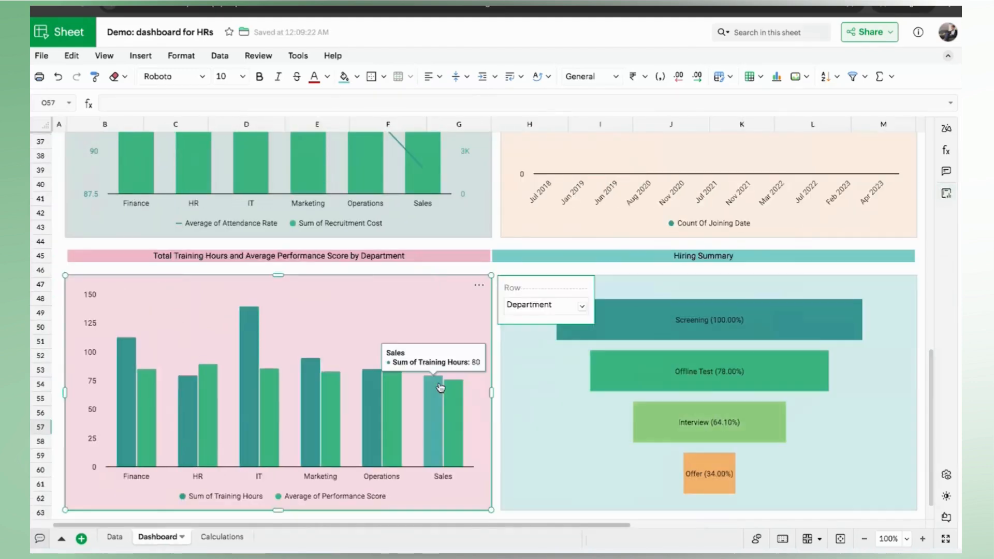
{"action": "scroll", "coordinate": [439, 389], "scroll_direction": "up", "scroll_amount": 12}
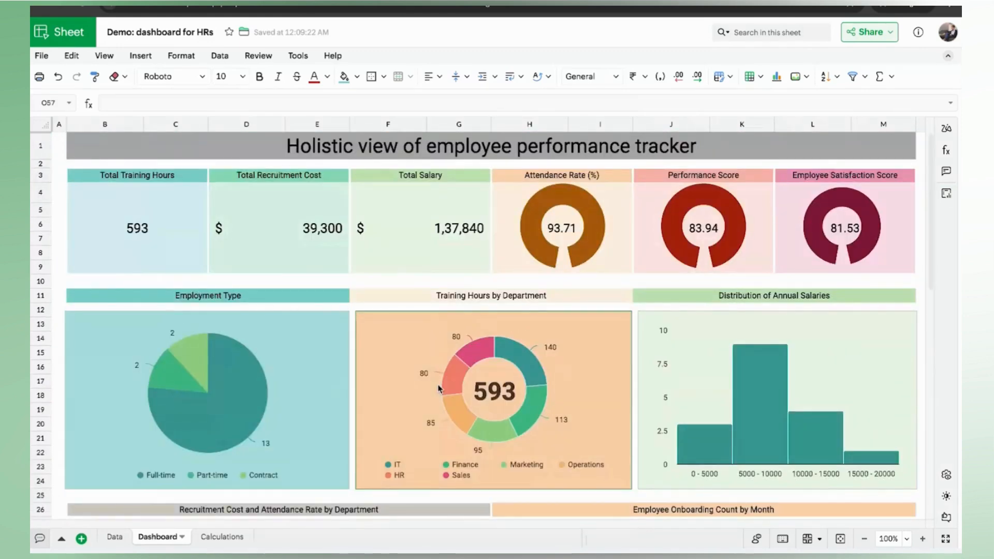
{"action": "scroll", "coordinate": [439, 389], "scroll_direction": "down", "scroll_amount": 2}
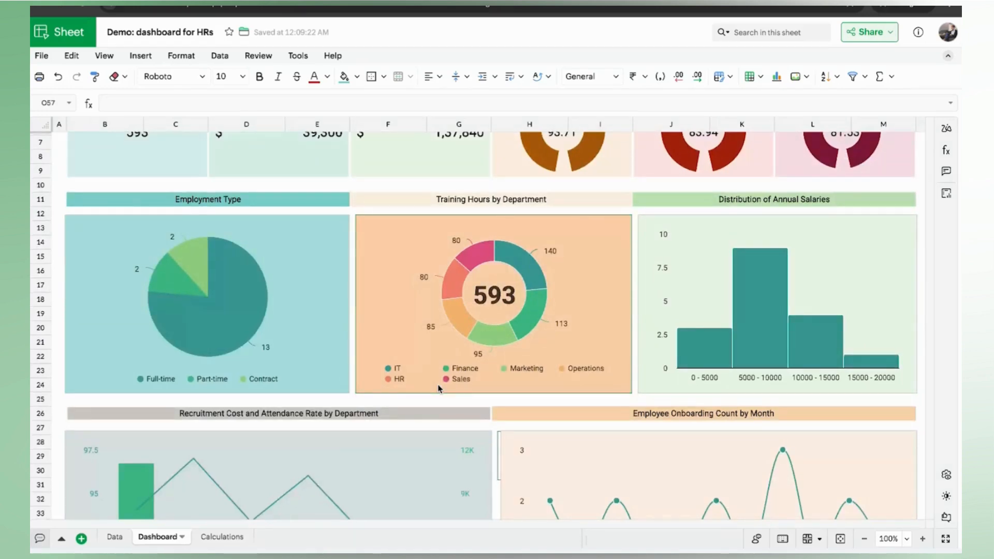
{"action": "scroll", "coordinate": [439, 389], "scroll_direction": "up", "scroll_amount": 2}
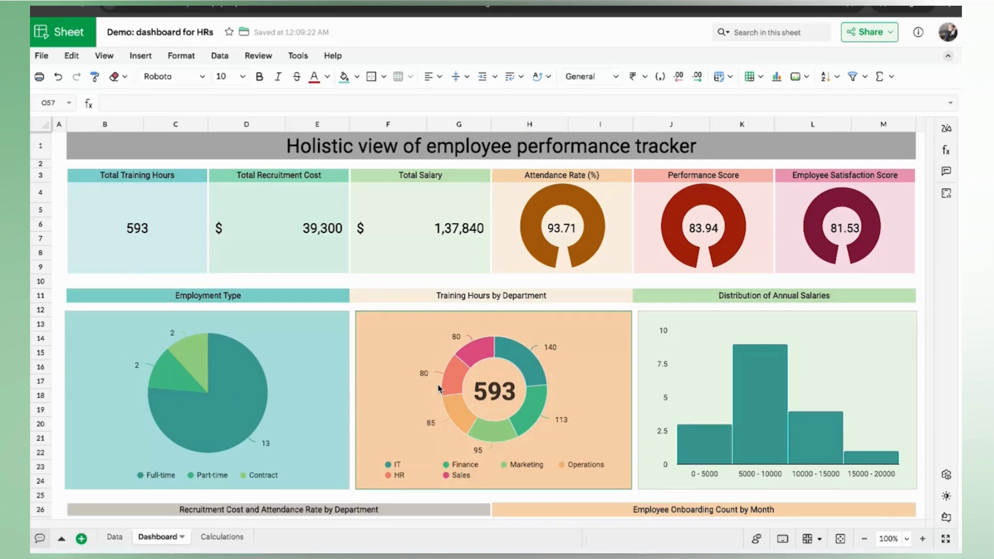
Step: Switch from the spreadsheet to the full-screen Zoho Show presentation at the Recap slide
{"action": "key", "text": "ctrl+Left"}
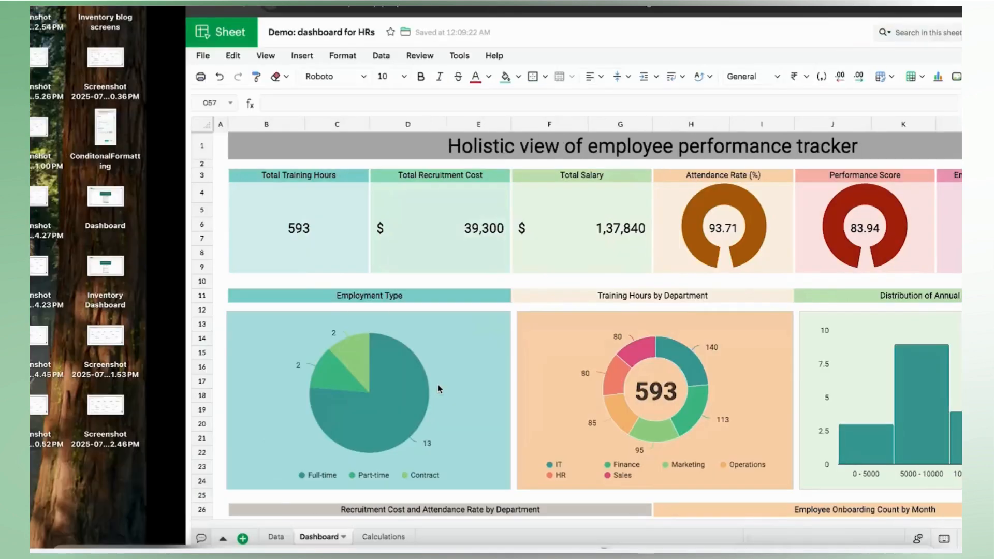
{"action": "key", "text": "ctrl+Left"}
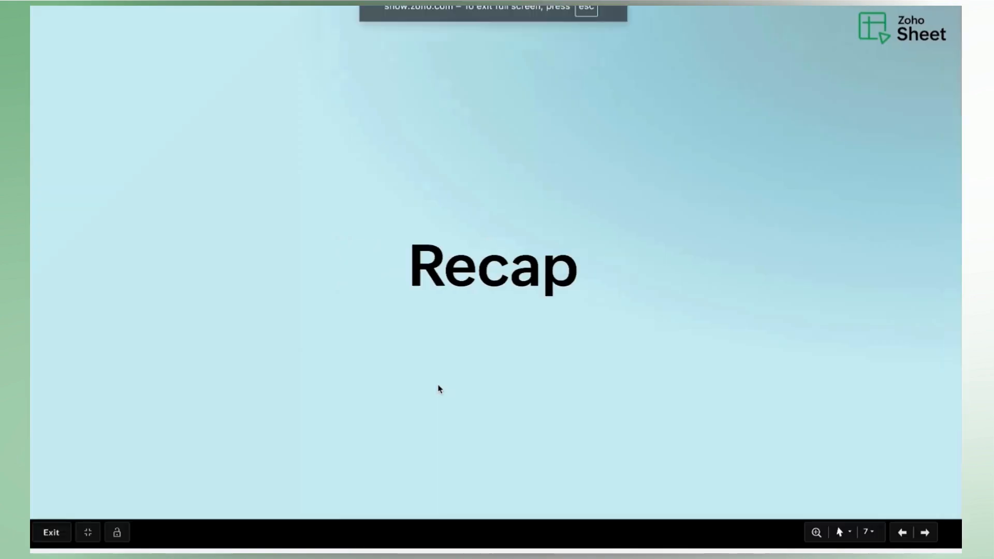